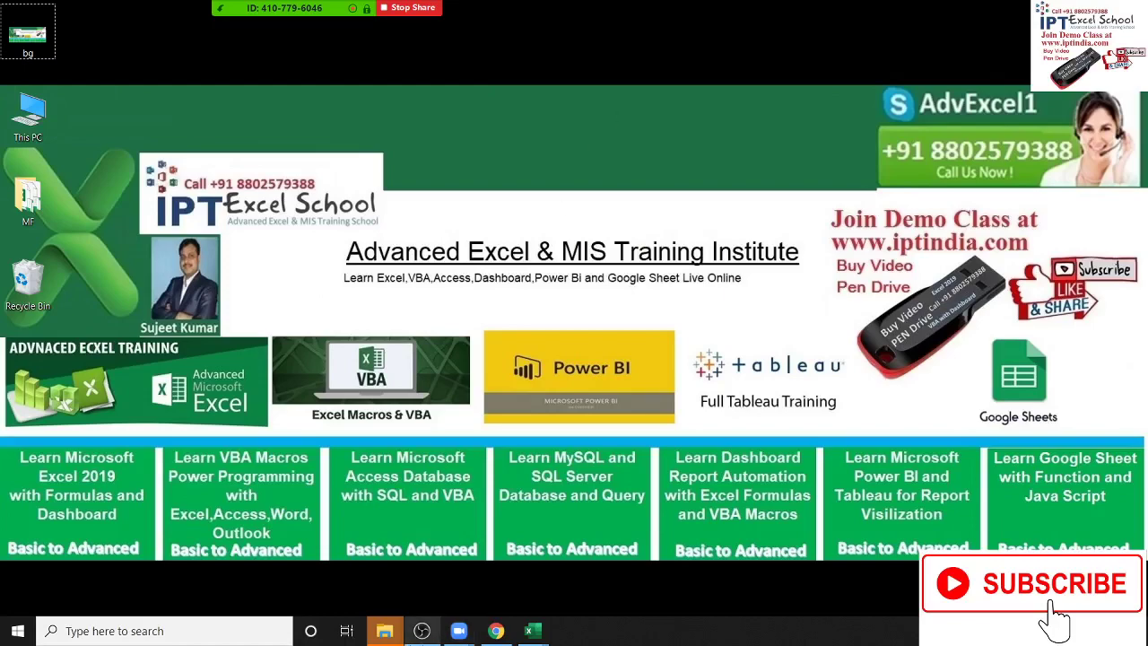
Switch to the blank Book1 Excel workbook and select cell A1 on Sheet1.
left_click(424, 637)
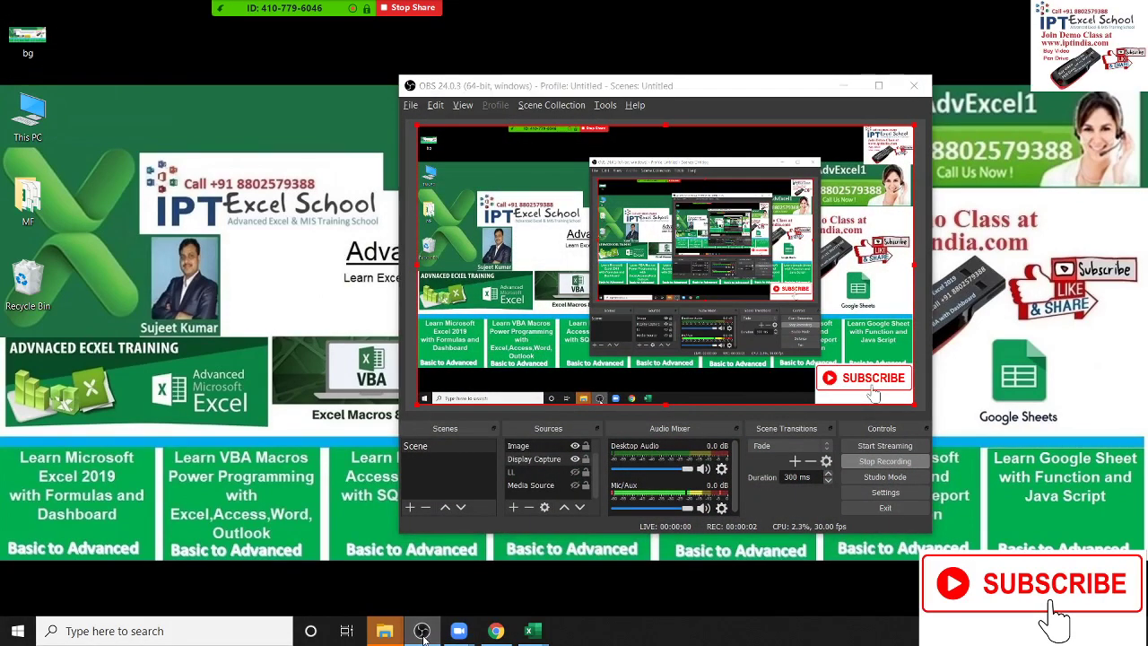
left_click(423, 636)
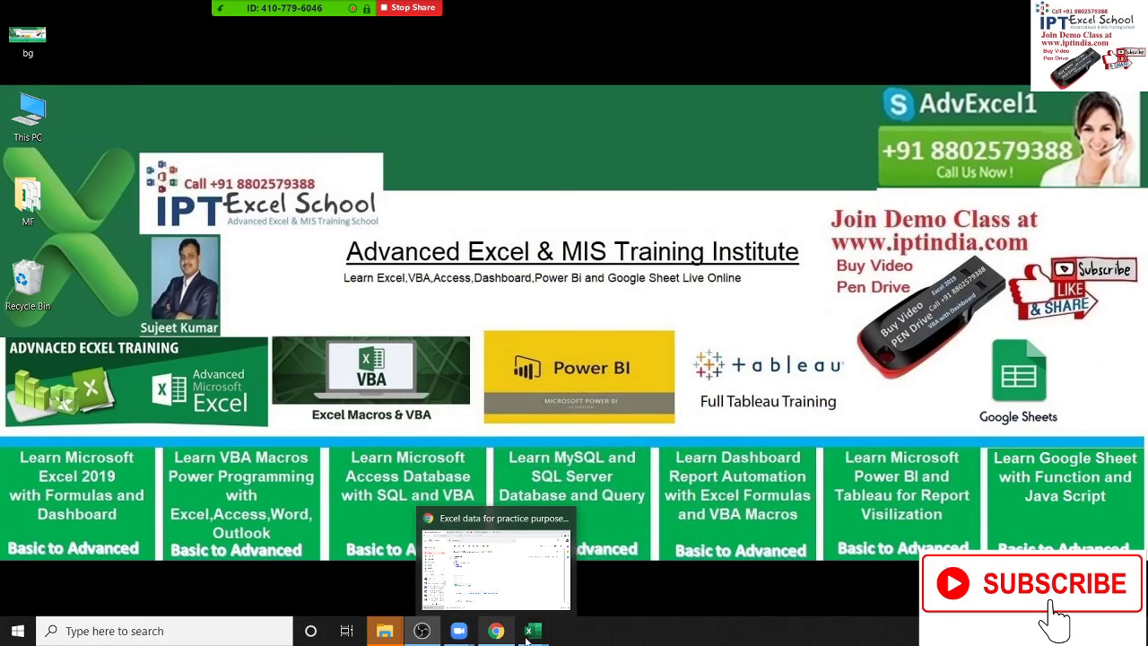
mouse_move(533, 633)
left_click(582, 568)
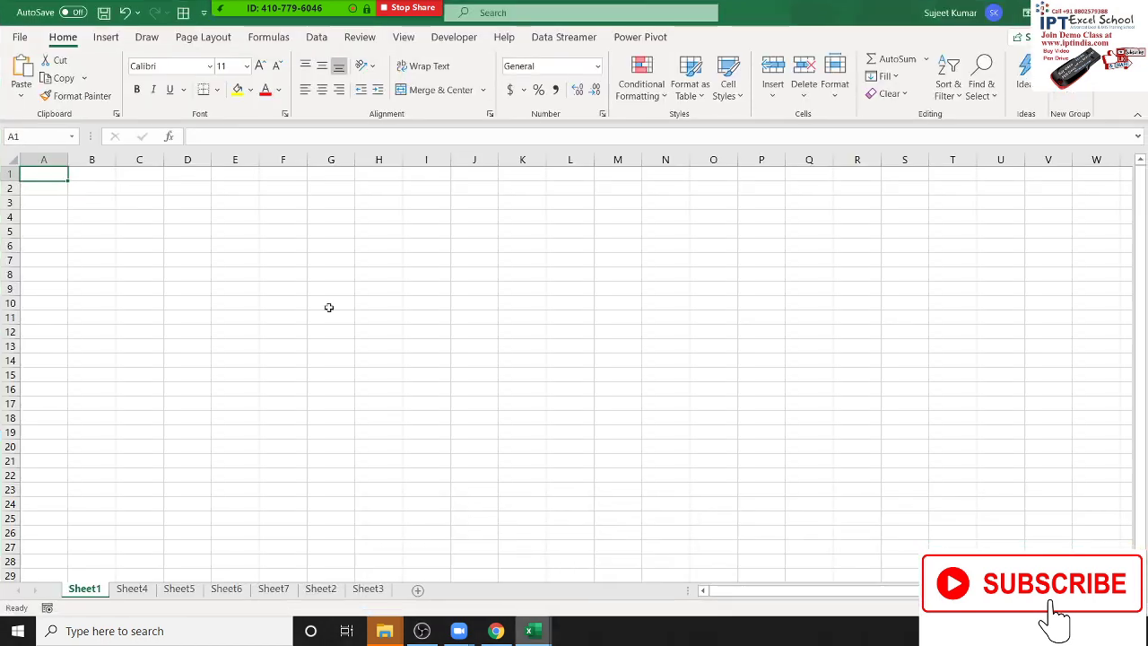
mouse_move(272, 21)
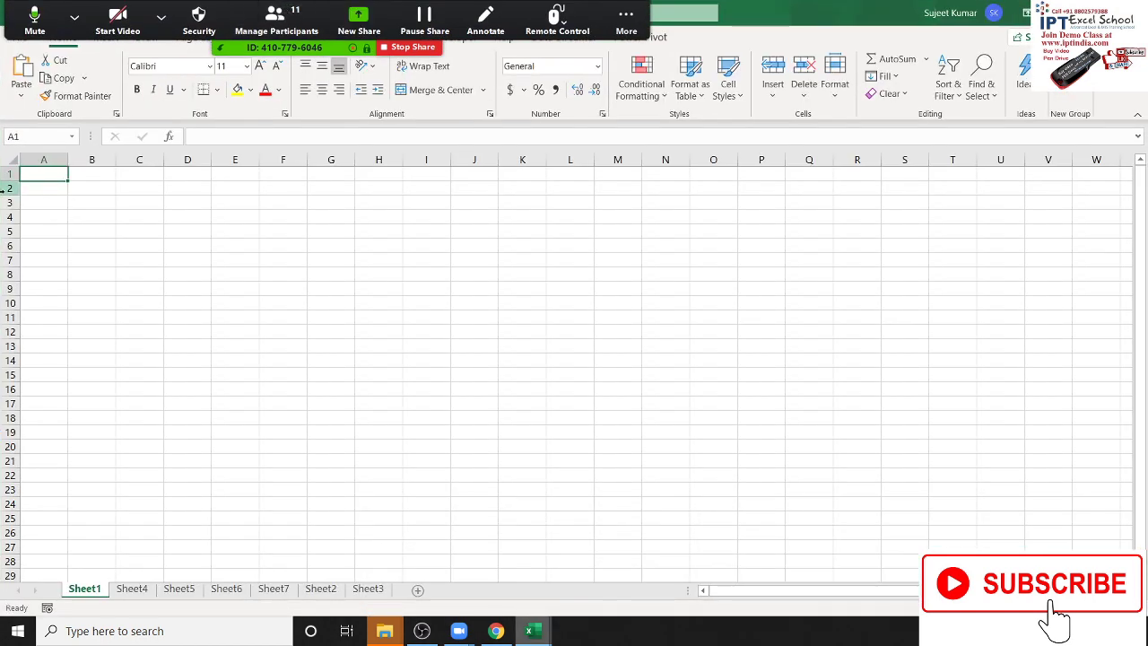
left_click(30, 186)
left_click(59, 173)
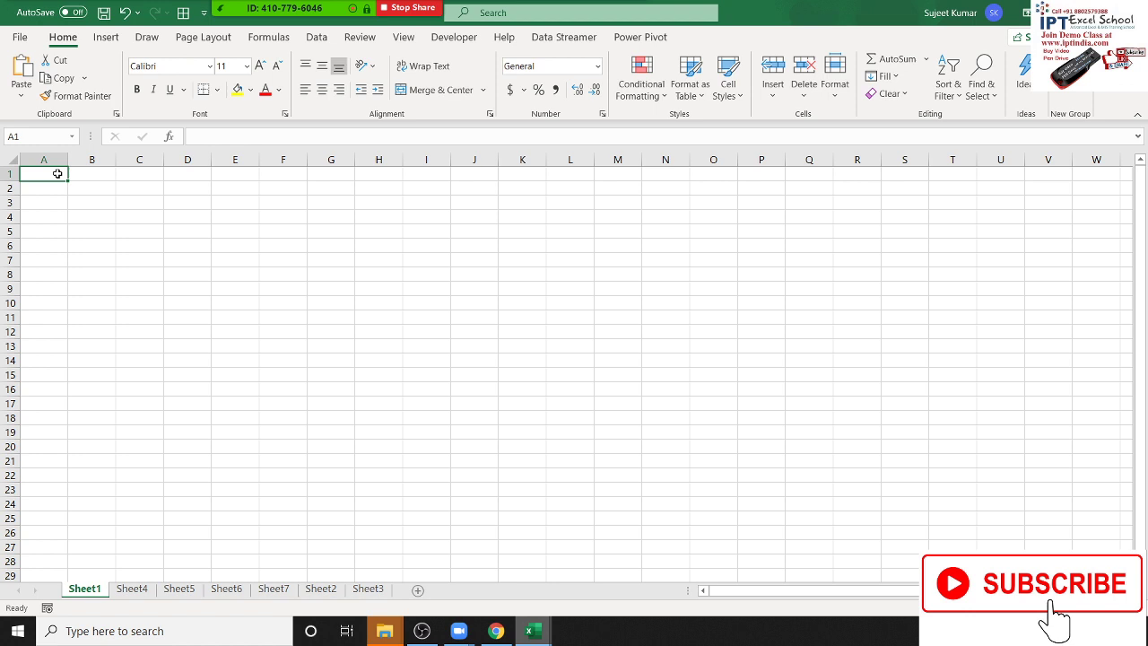
Enter the header 'Sales' in A1 followed by 85, 36, 45, 96, 25, 78, 63 below it.
type("Sales")
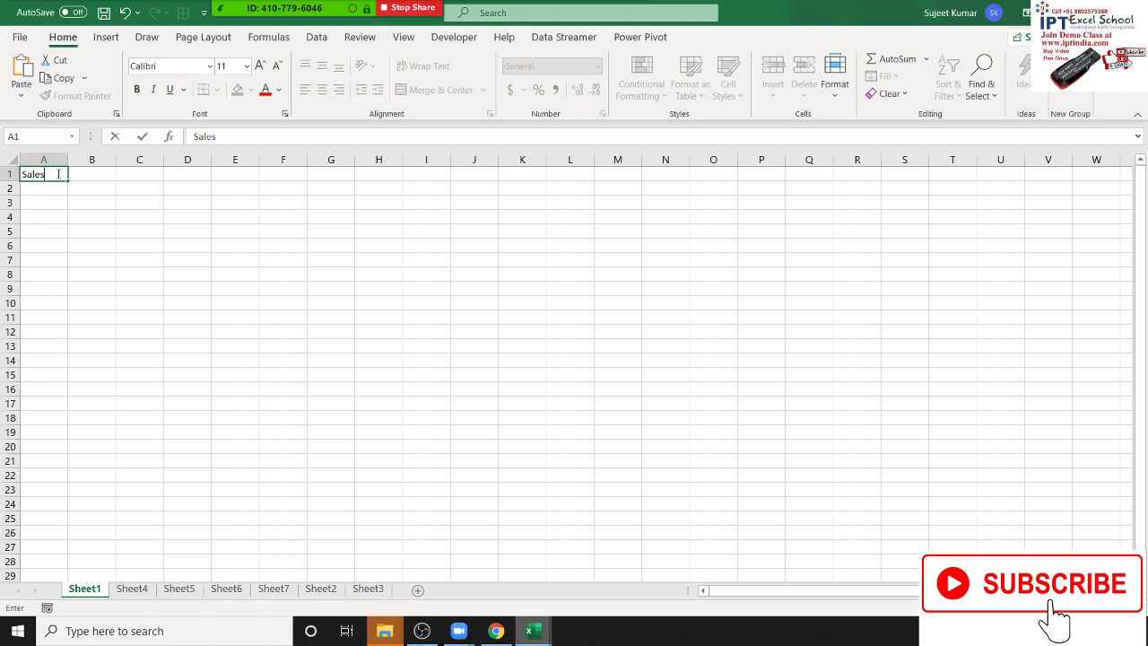
key("Return")
type("85")
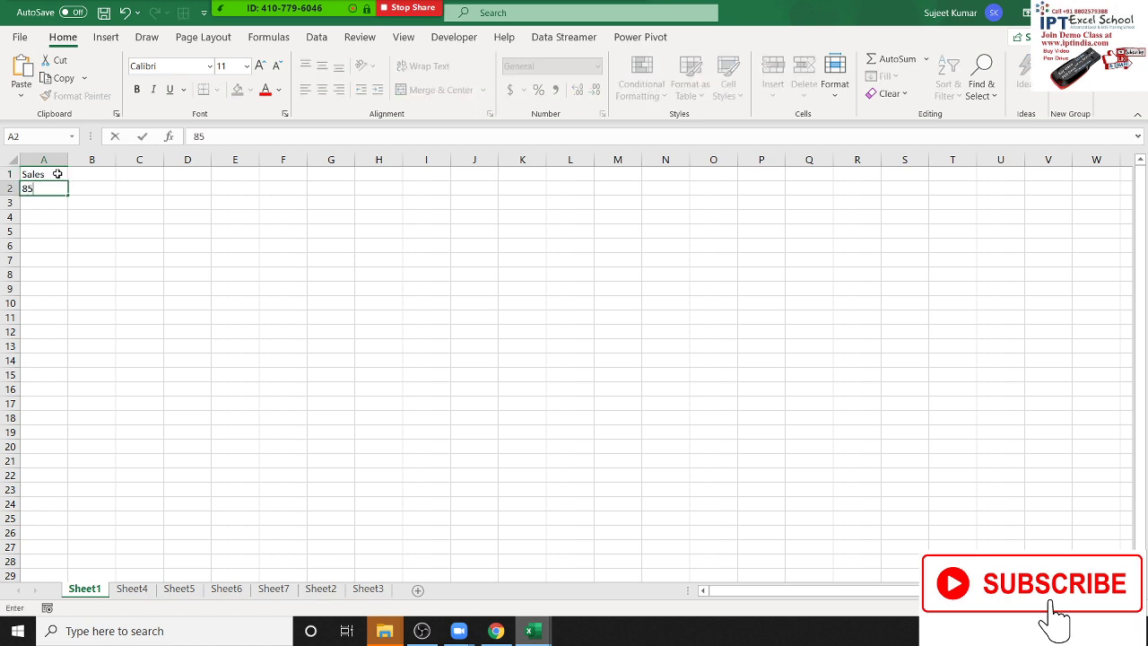
key("Return")
type("36")
key("Return")
type("45")
key("Return")
type("96")
key("Return")
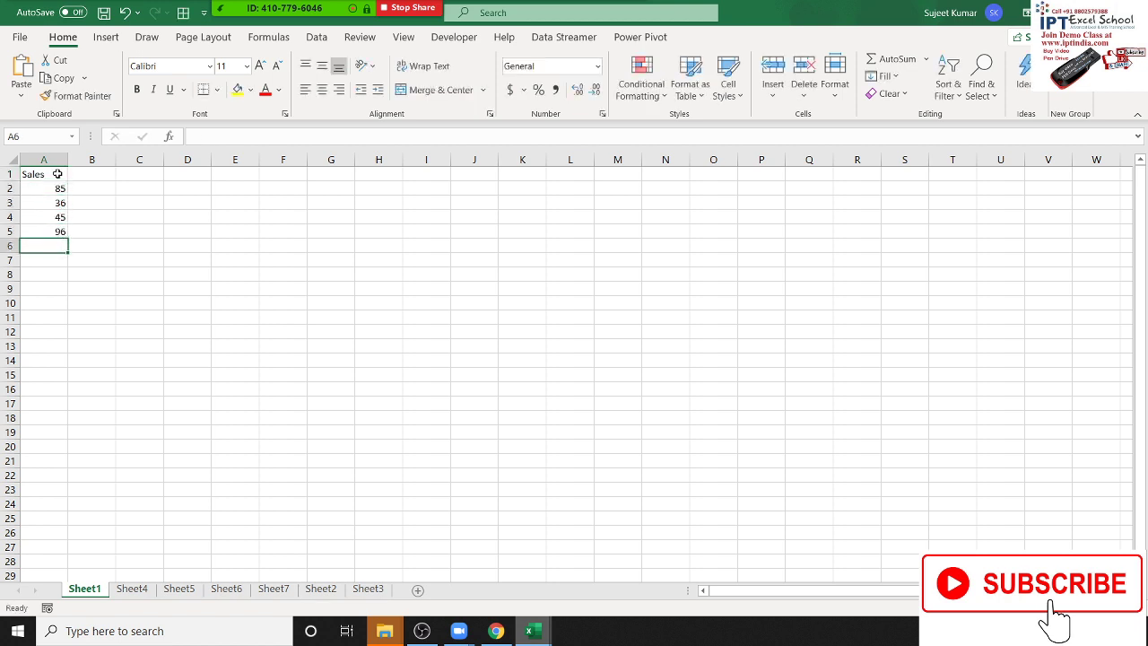
type("25")
key("Return")
type("78")
key("Return")
type("63")
key("Return")
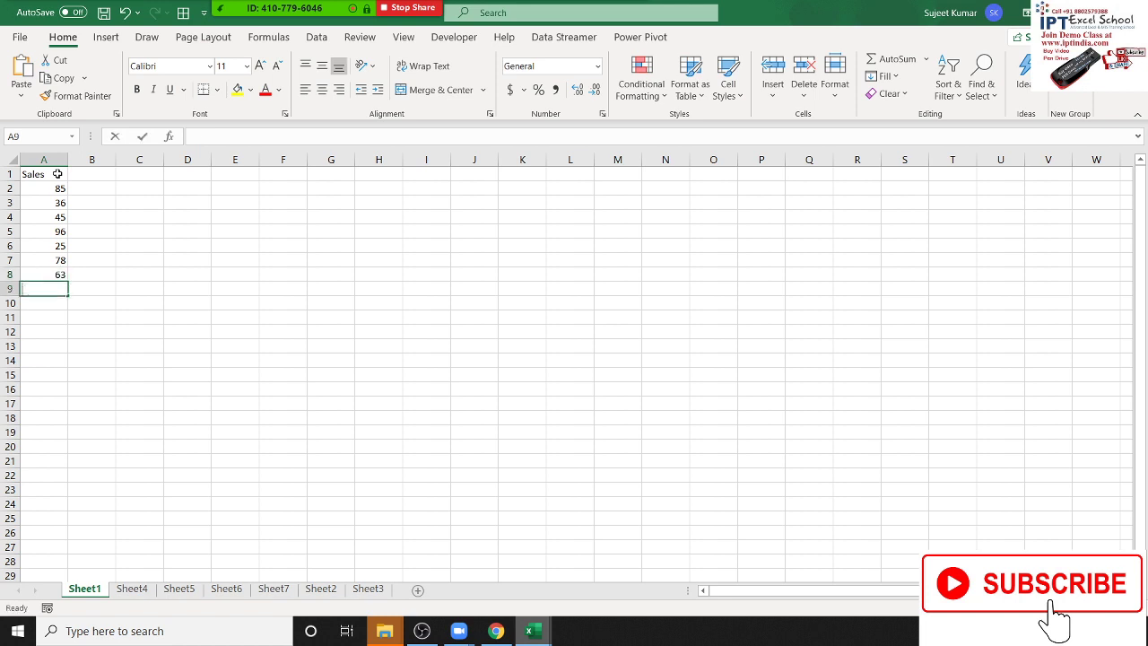
Continue the Sales column with 26, 85, 36, 12, 65, 85, 36 down to A15.
type("26")
key("Return")
type("85")
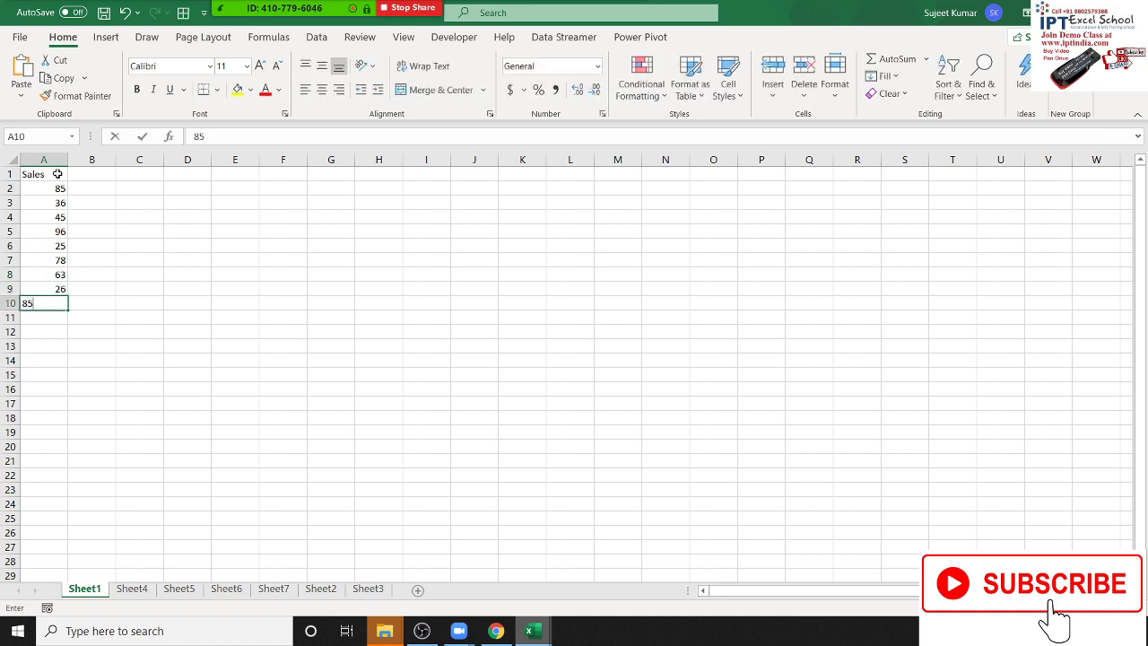
key("Return")
type("36")
key("Return")
type("2")
key("Return")
type("65")
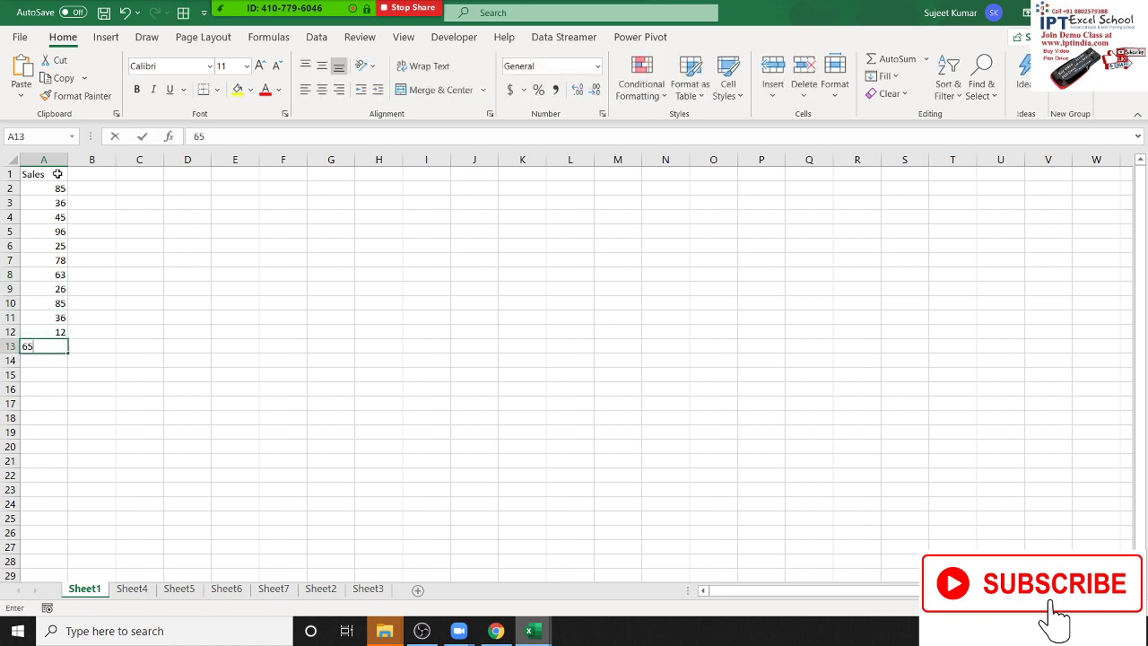
key("Return")
type("85")
key("Return")
type("3")
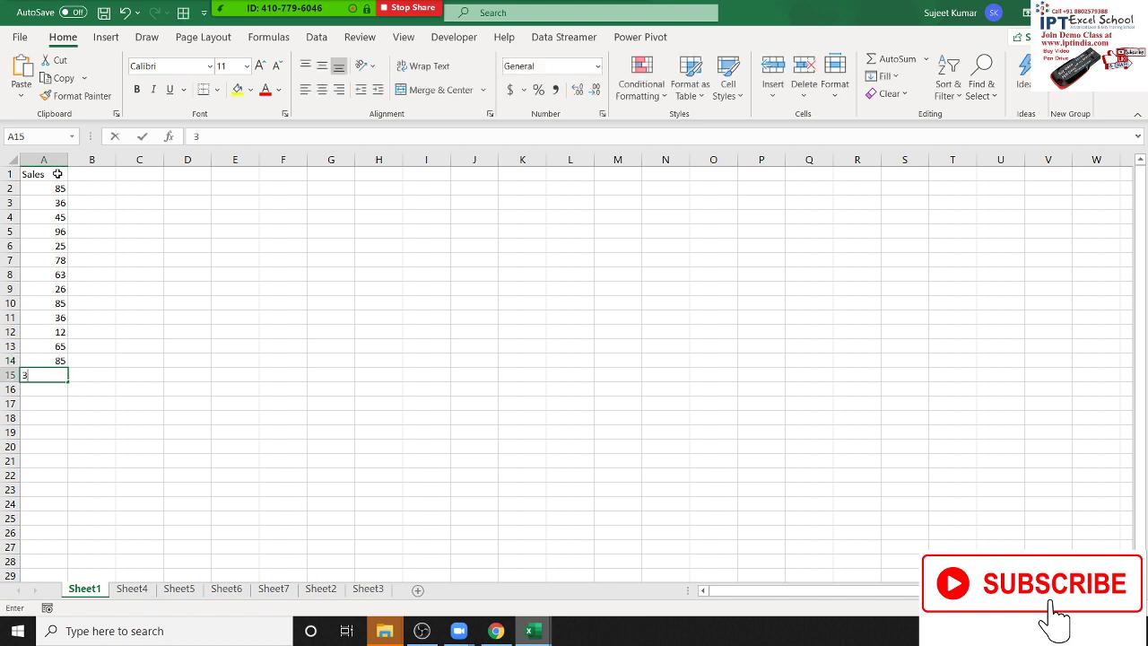
type("6")
key("Return")
left_click(81, 191)
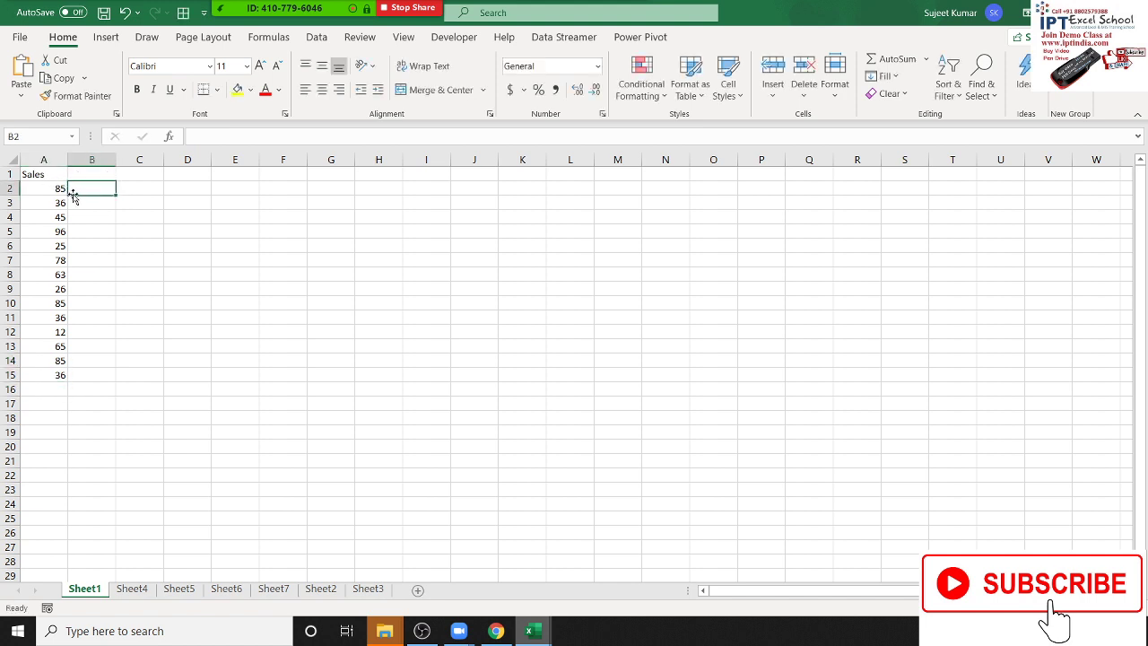
Enter =A2>50 in B2 and fill it down to B15 as TRUE/FALSE results.
key("Down")
key("Down")
key("Down")
key("Down")
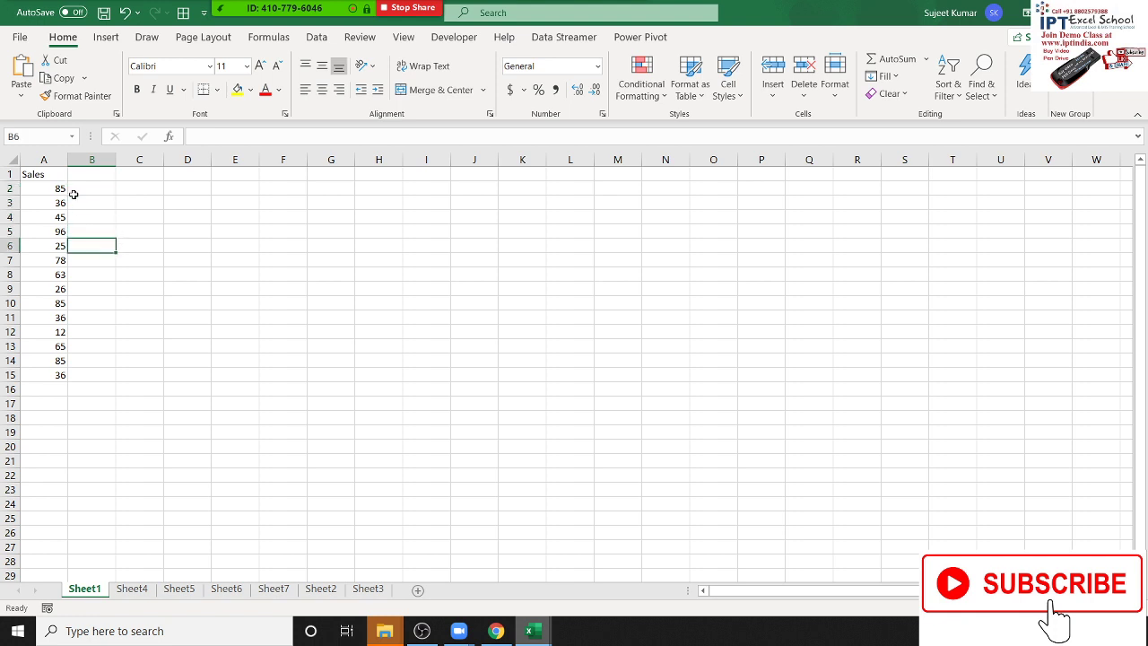
key("Down")
key("Down")
key("Down")
key("Down")
key("Down")
key("Up")
key("Up")
key("Up")
key("Up")
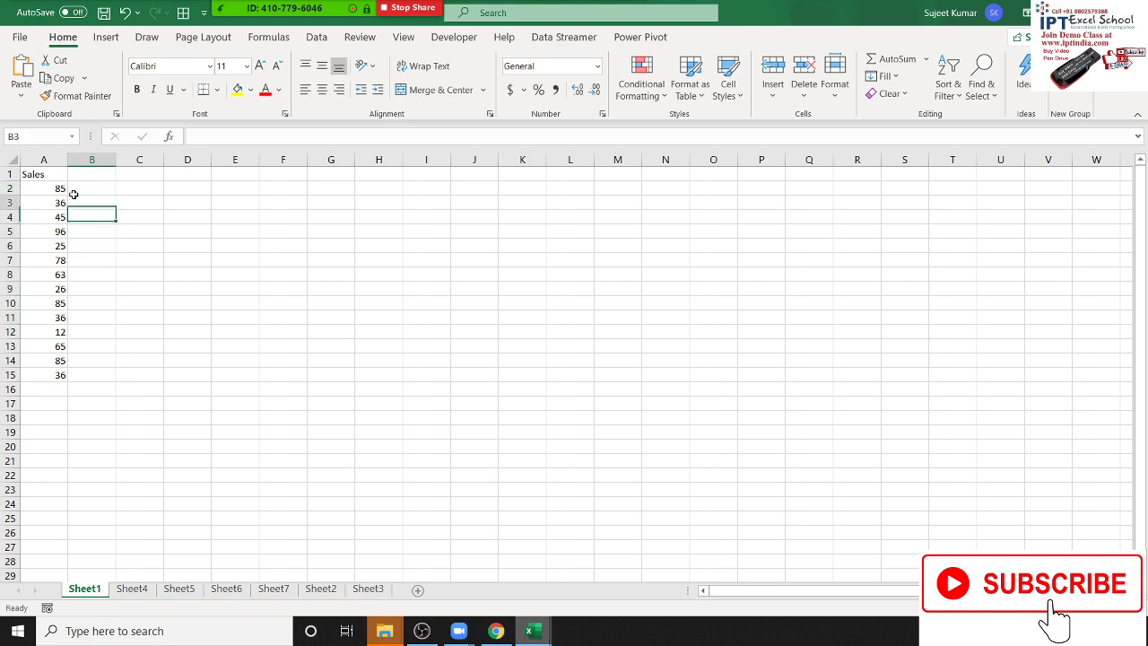
key("Up")
key("Up")
type("=")
key("Left")
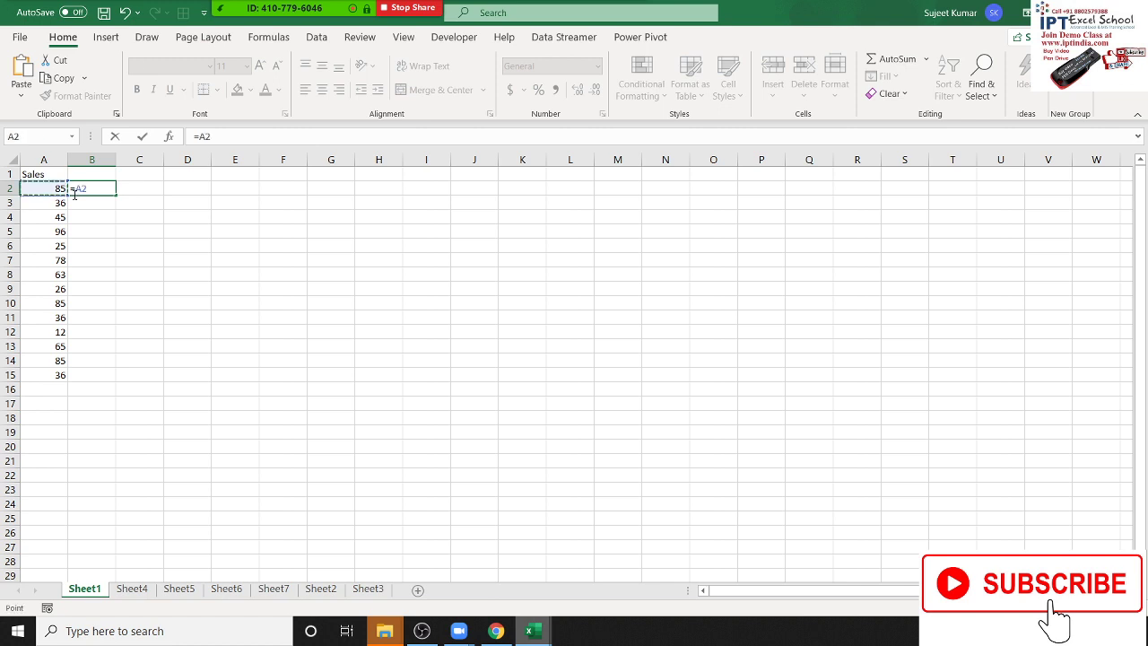
type(">50")
key("Return")
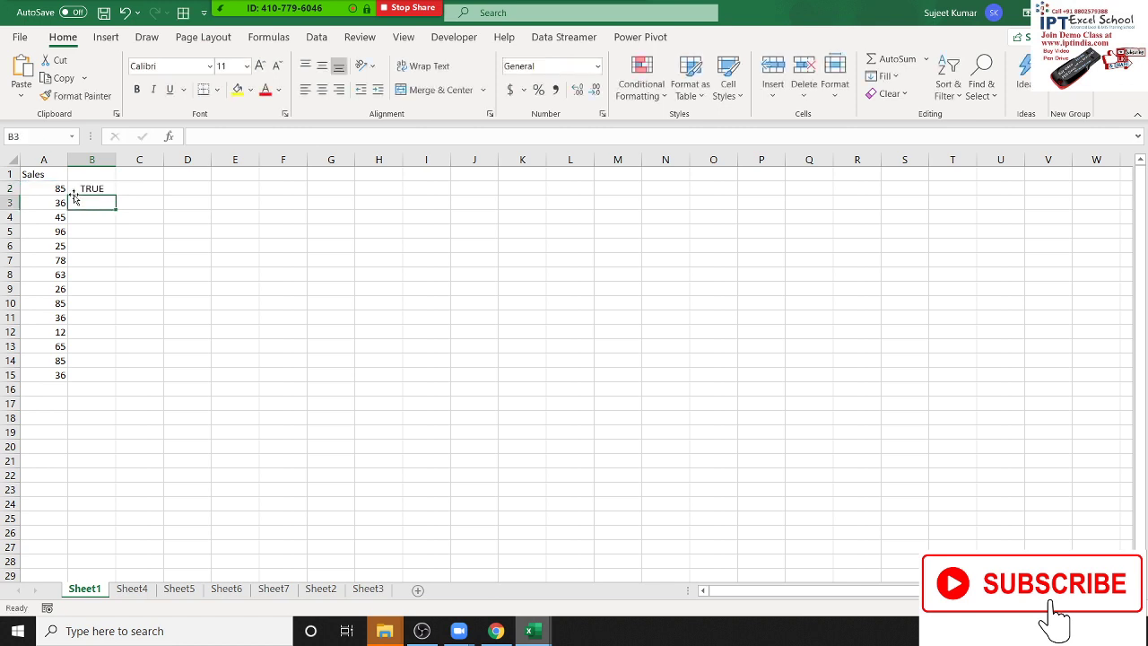
key("Left")
key("ctrl+Down")
key("Right")
key("ctrl+shift+Up")
key("ctrl+d")
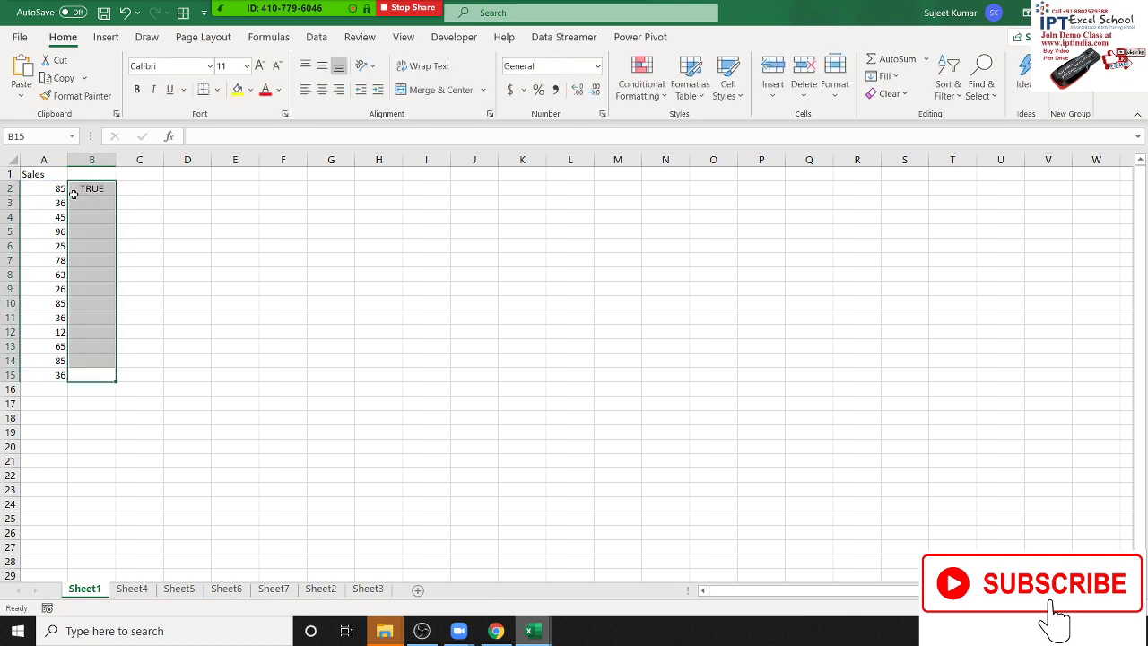
Clear the TRUE/FALSE results from B2:B15.
key("Up")
key("Up")
key("Up")
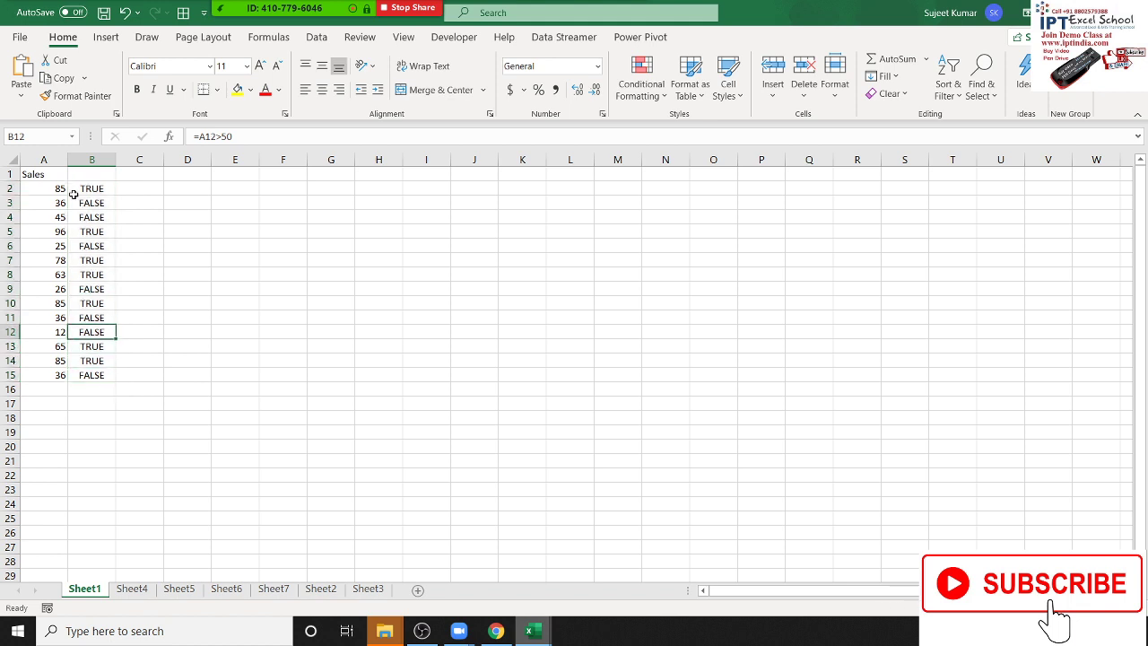
key("Up")
key("Up")
key("Up")
key("Up")
key("Up")
key("Up")
key("Up")
key("Up")
key("Up")
key("Up")
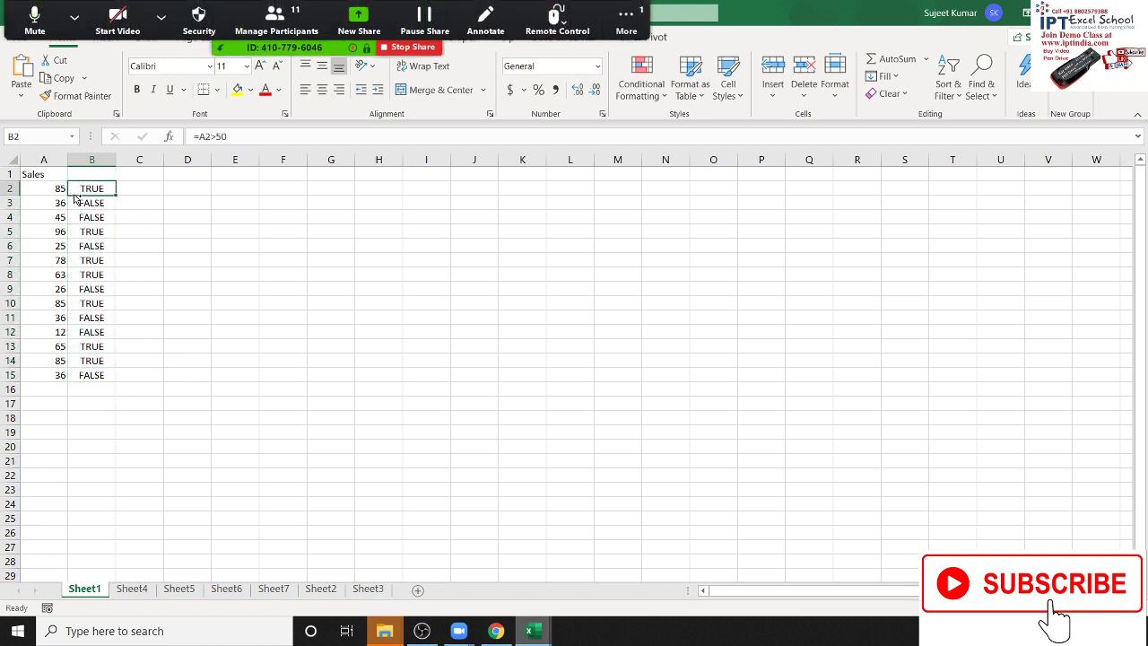
key("ctrl+shift+Down")
key("Delete")
Bring up the Zoom participants list, closing the group chat that opened by mistake.
left_click(278, 22)
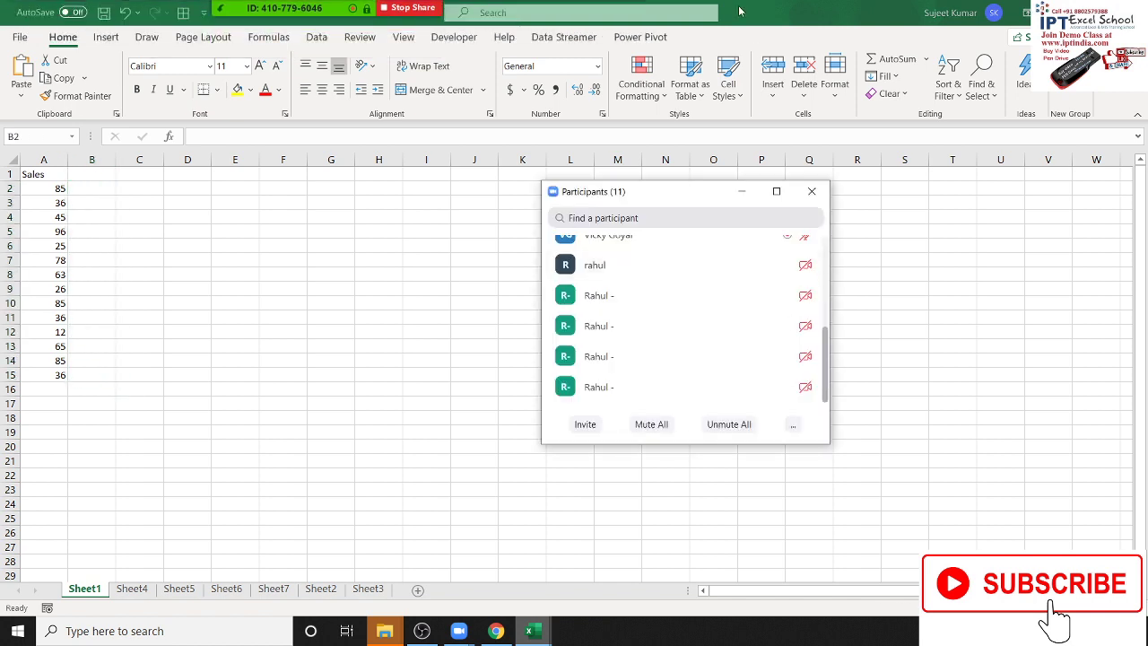
left_click(627, 11)
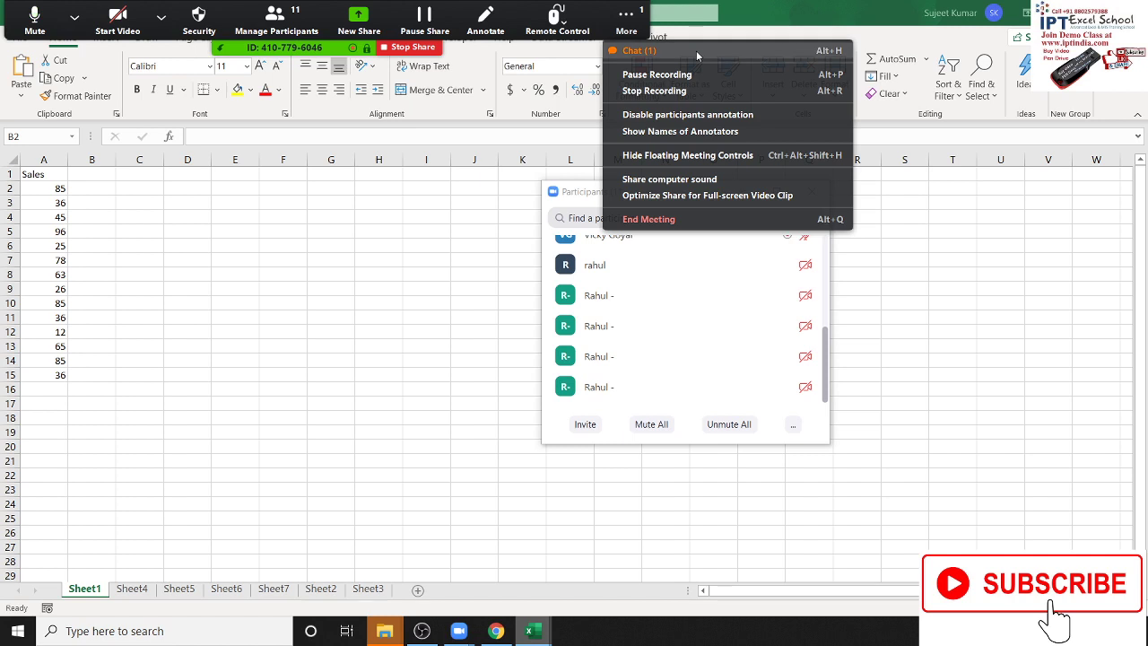
left_click(695, 50)
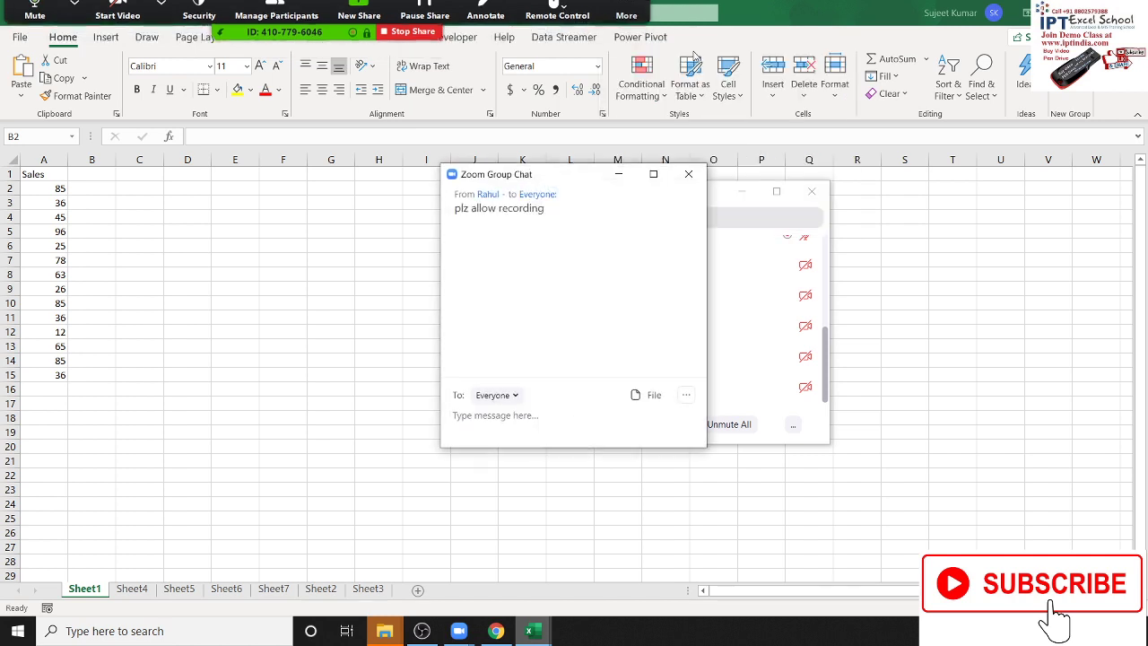
left_click(690, 175)
left_click(829, 355)
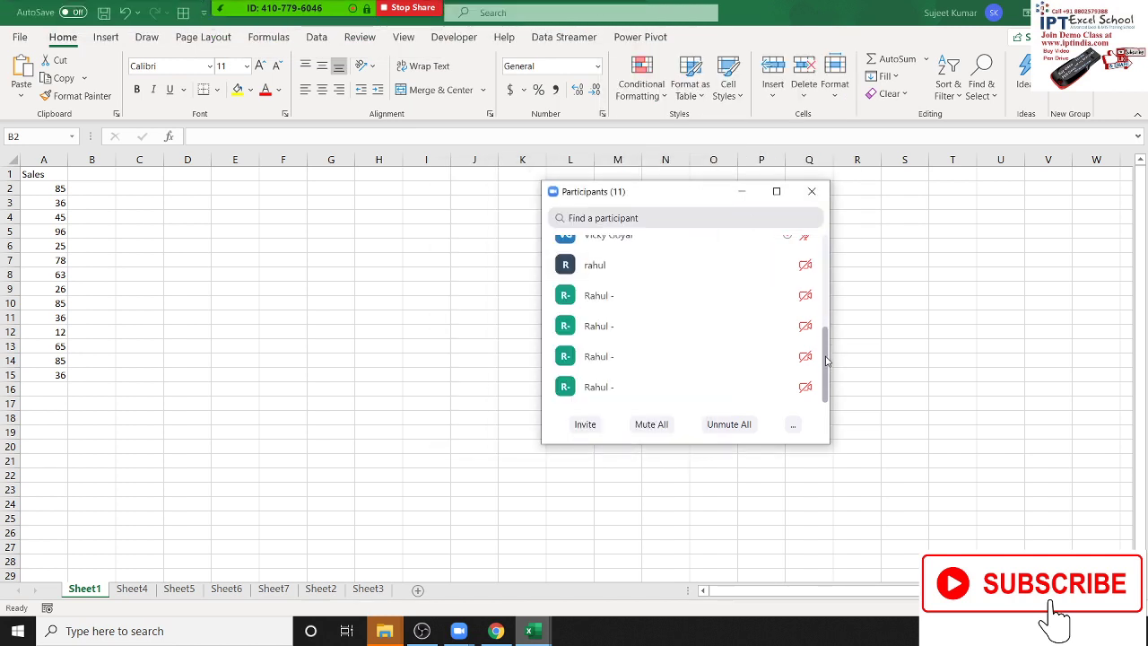
scroll(831, 339, "up", 1)
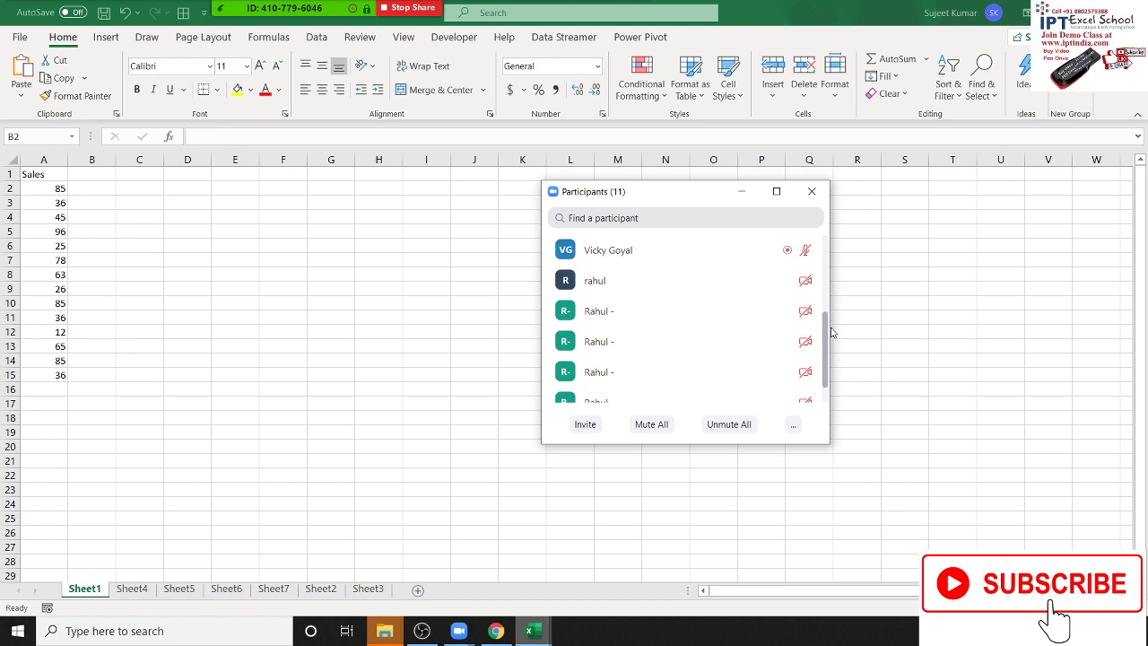
scroll(832, 319, "up", 1)
scroll(833, 287, "up", 4)
scroll(840, 308, "down", 3)
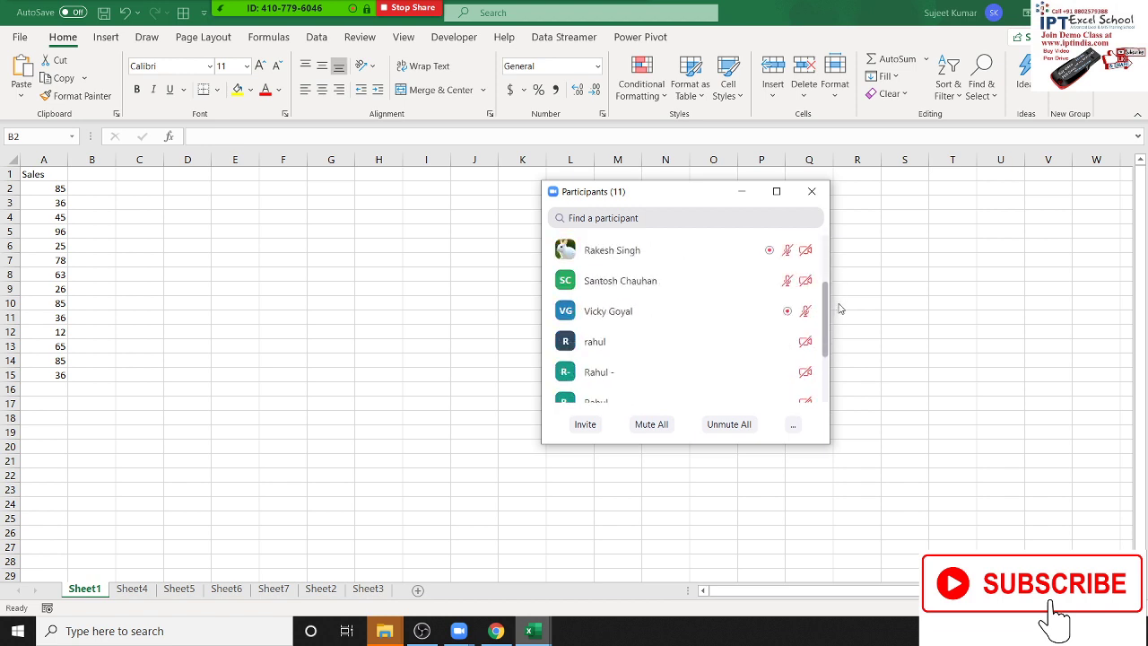
scroll(838, 316, "down", 1)
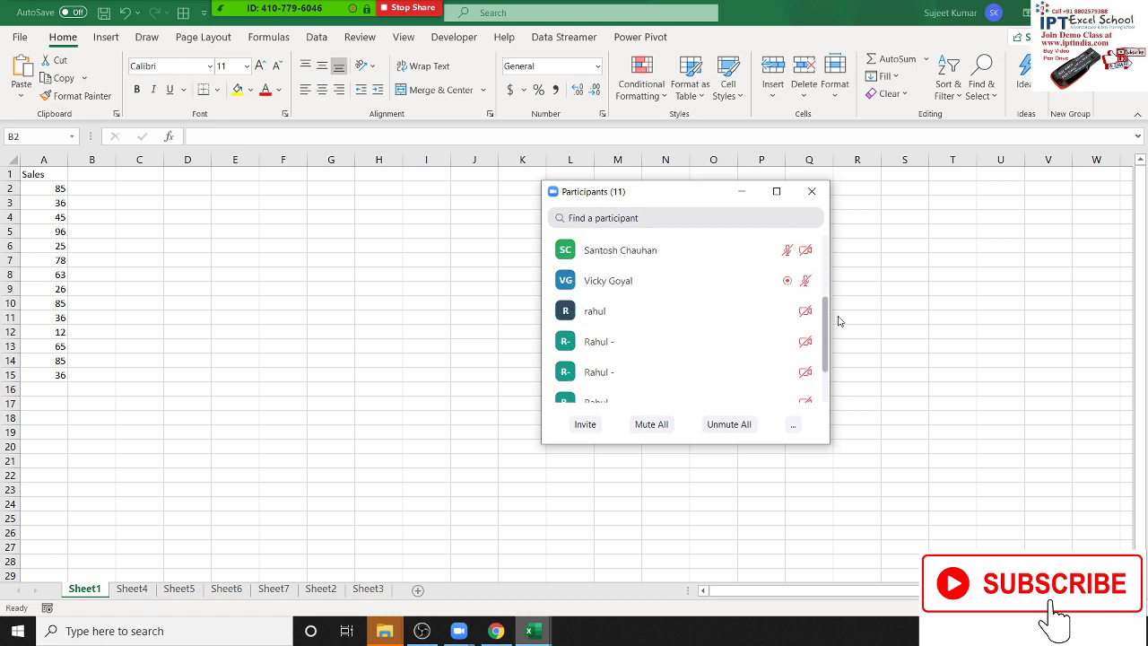
Grant recording permission to the participants through each one's More > Allow Record option.
left_click(802, 313)
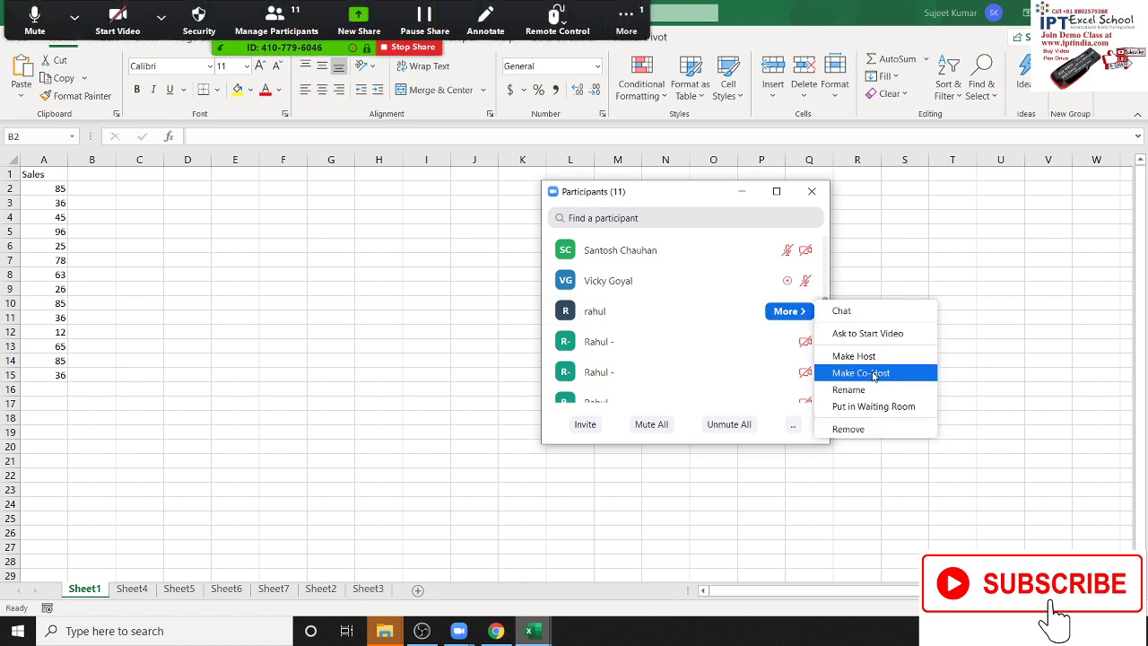
left_click(787, 341)
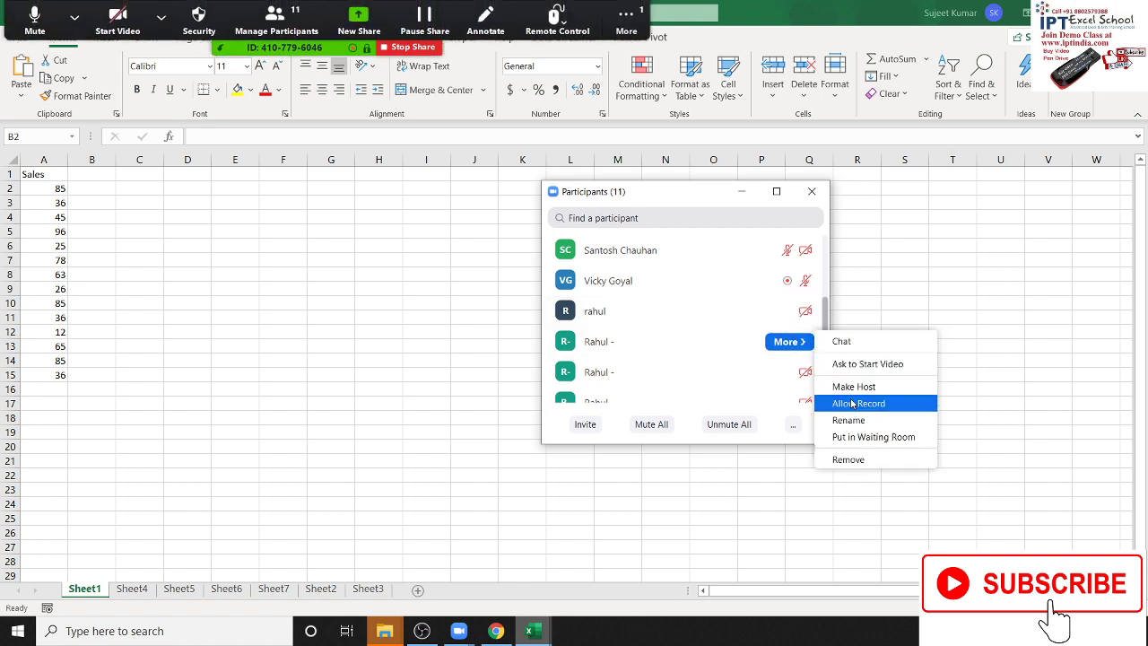
left_click(852, 403)
left_click(805, 371)
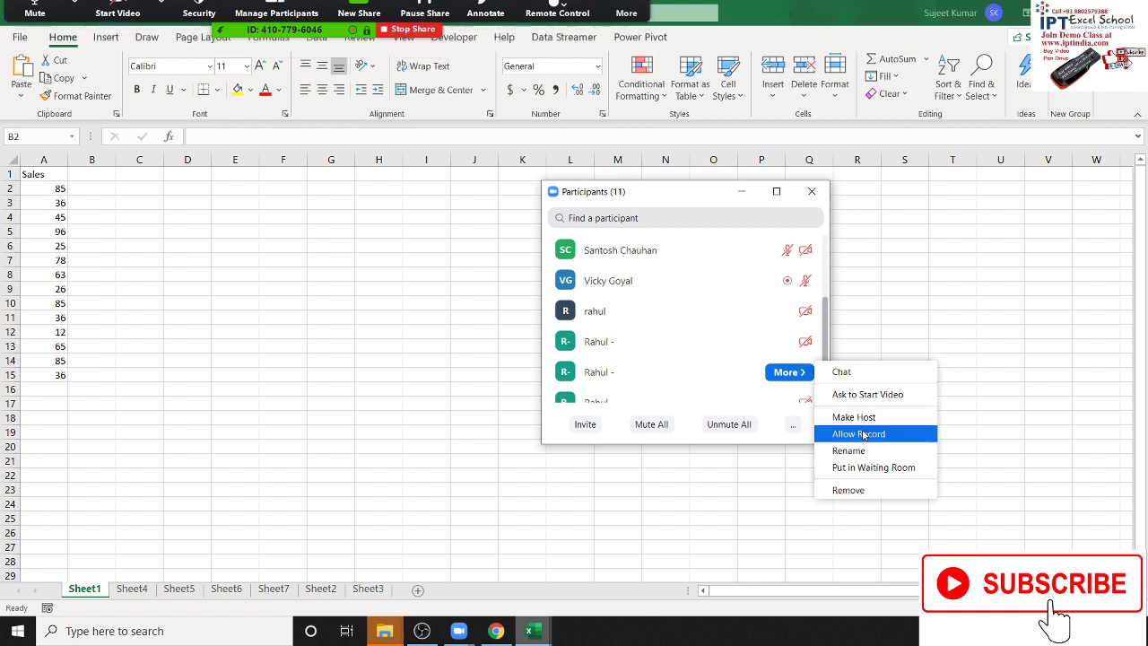
left_click(856, 431)
scroll(829, 396, "down", 1)
left_click(786, 386)
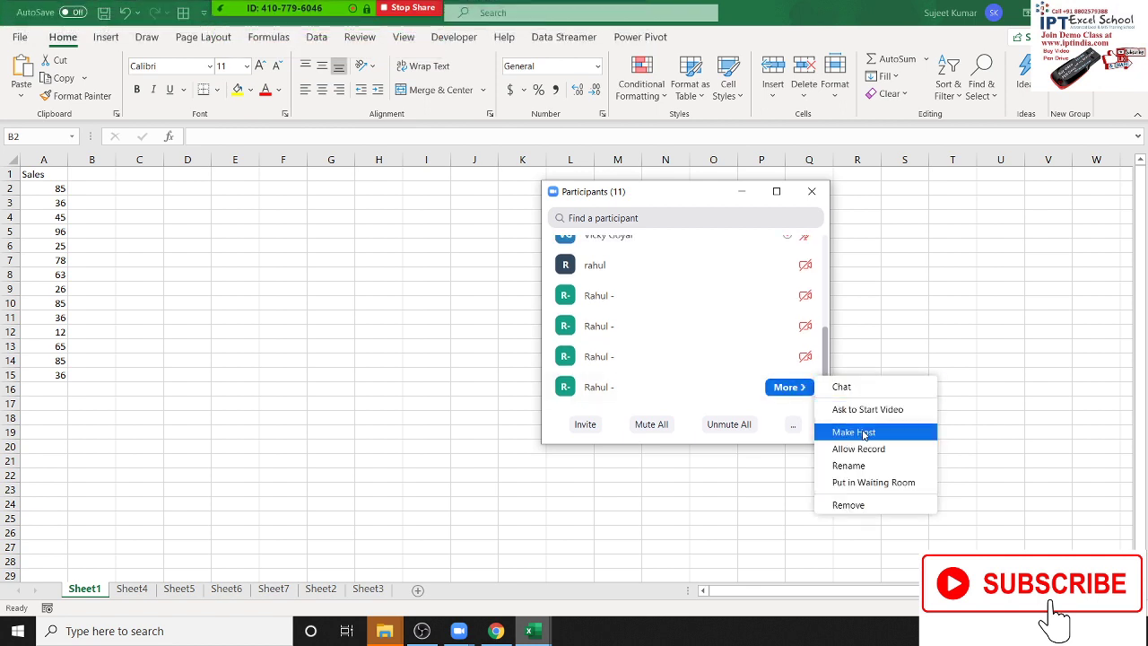
left_click(868, 451)
left_click(787, 356)
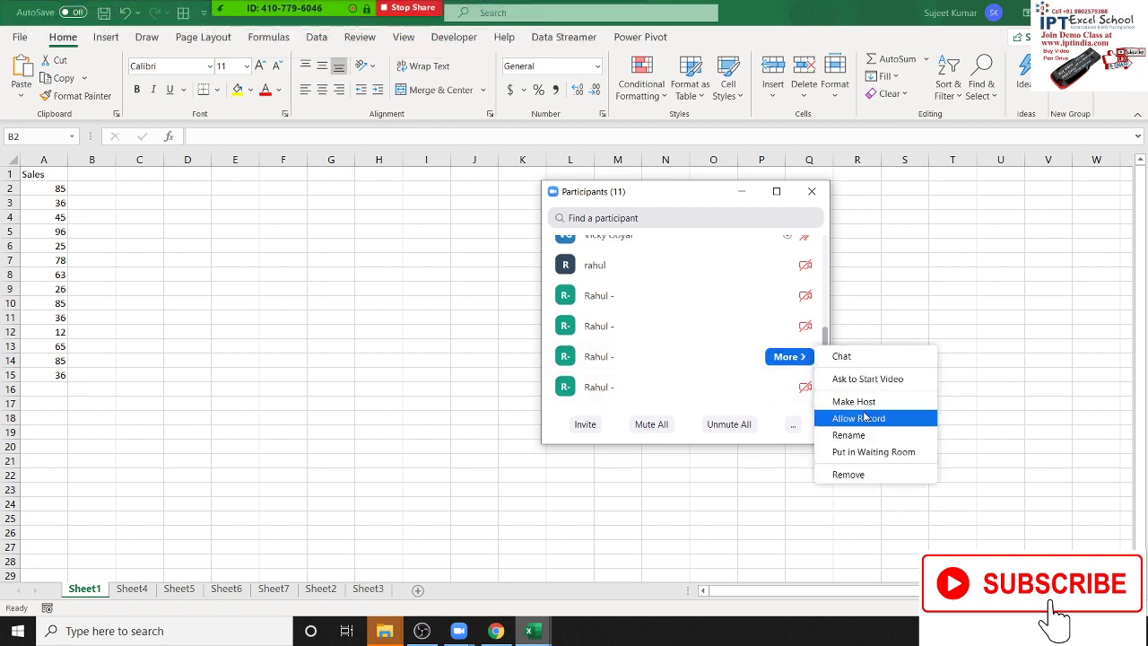
left_click(866, 418)
left_click(787, 326)
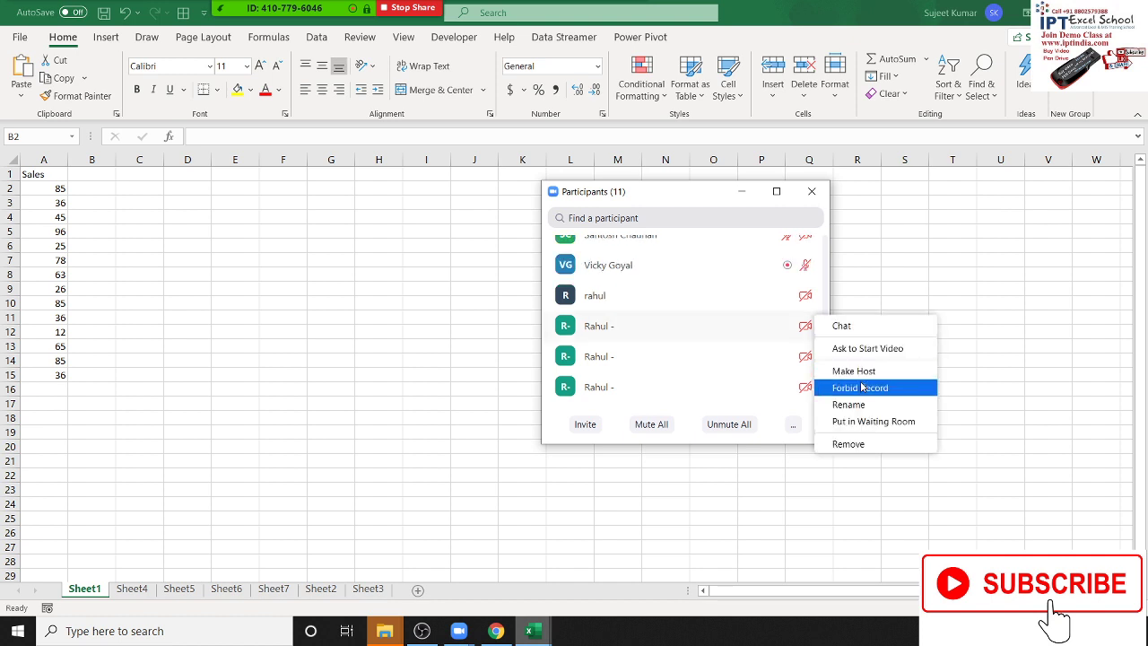
left_click(866, 252)
Close the participants list and return to the Excel spreadsheet.
left_click(811, 191)
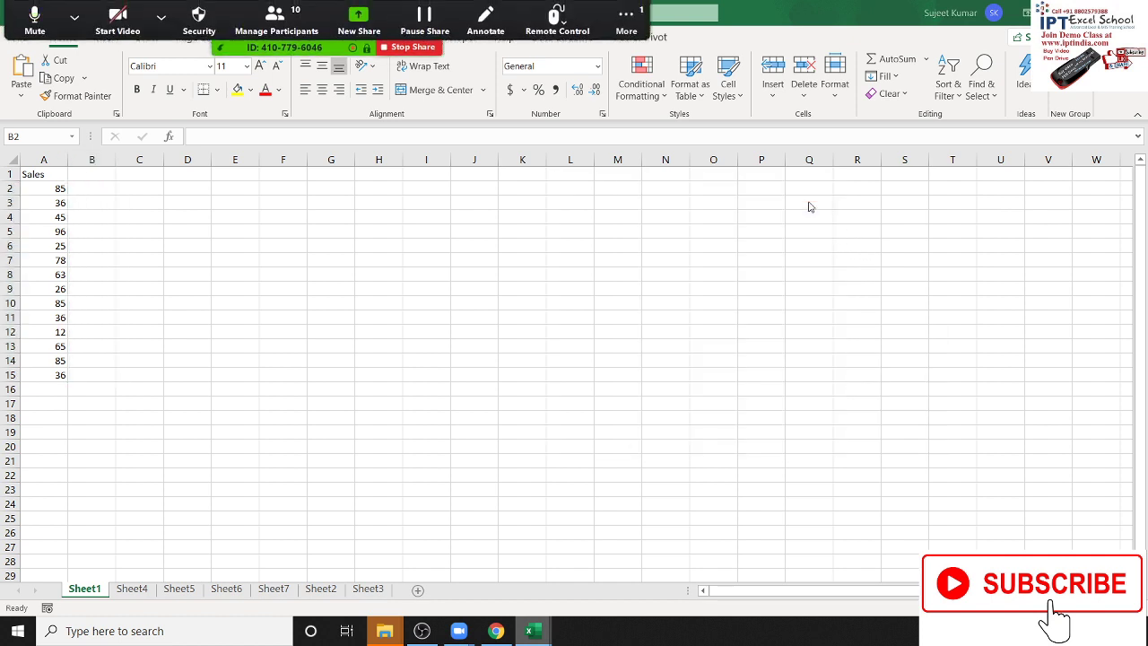
left_click(627, 22)
left_click(223, 197)
left_click(86, 190)
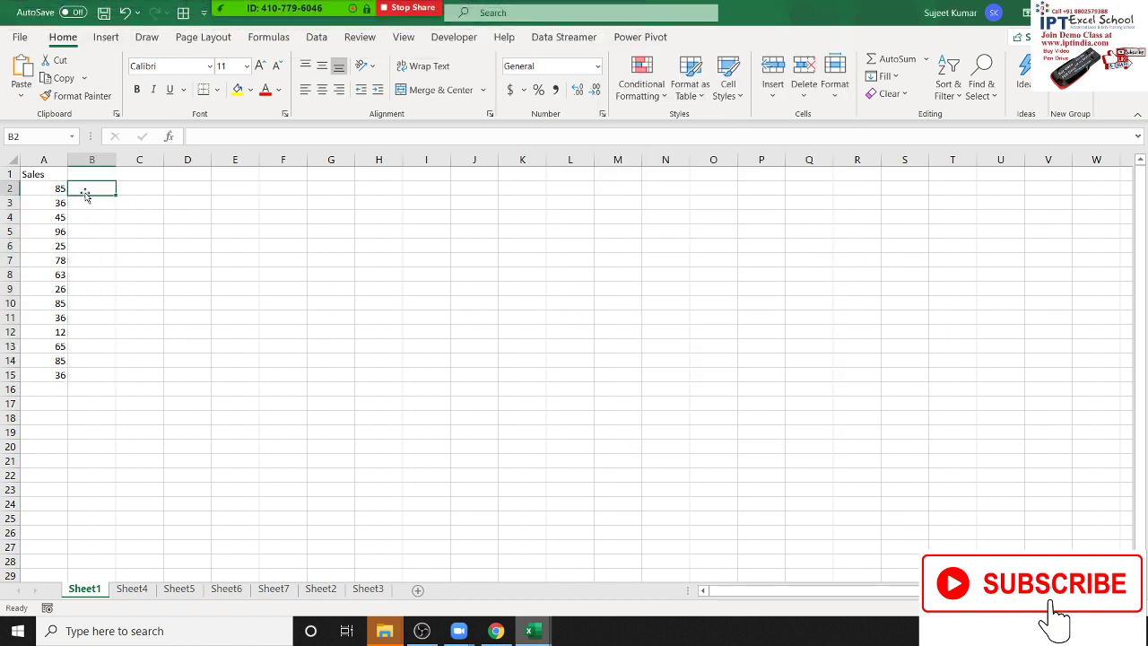
Enter =IF(A2>50,"OK","Pending") in B2 and fill it down through B15.
type("=if")
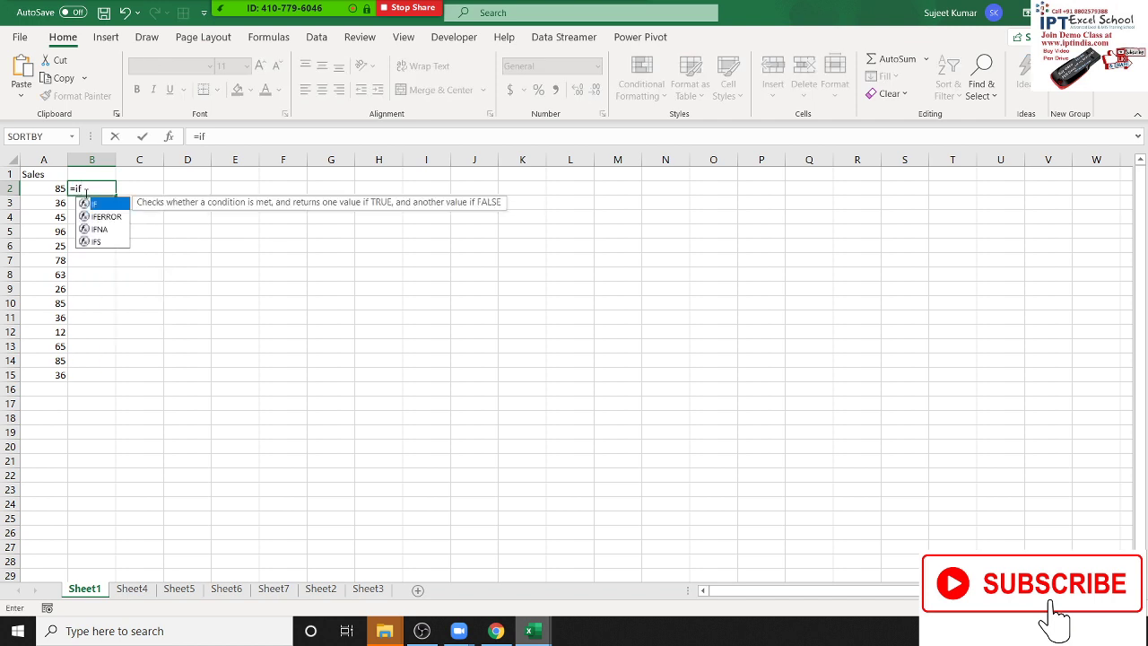
key("Tab")
key("Left")
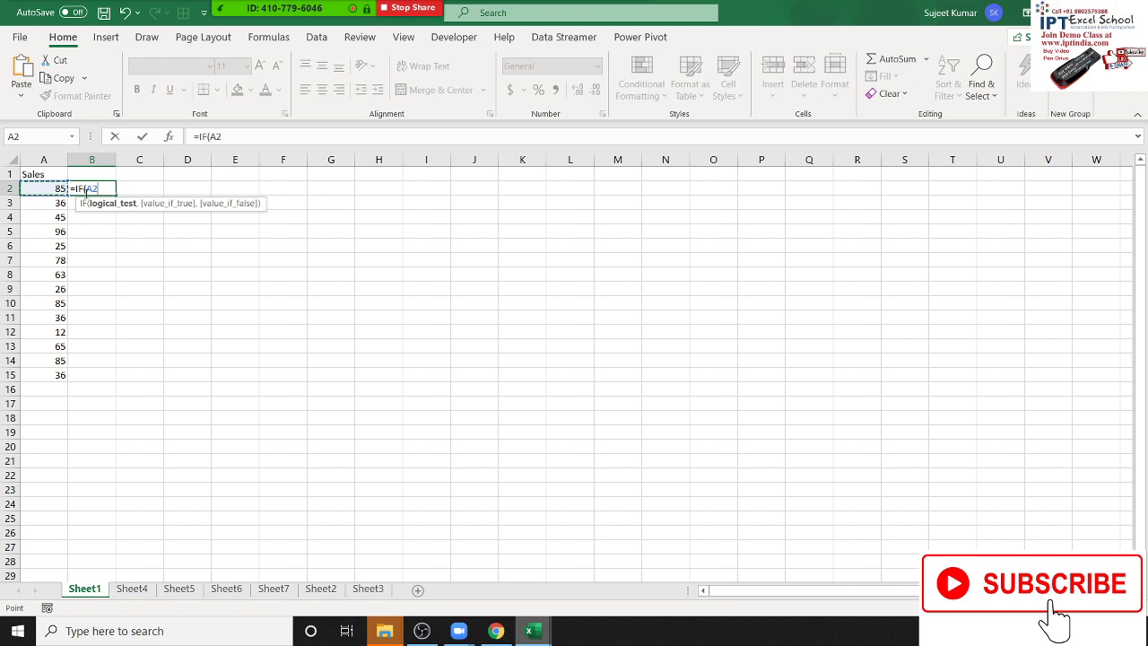
type(">5")
type("0,")
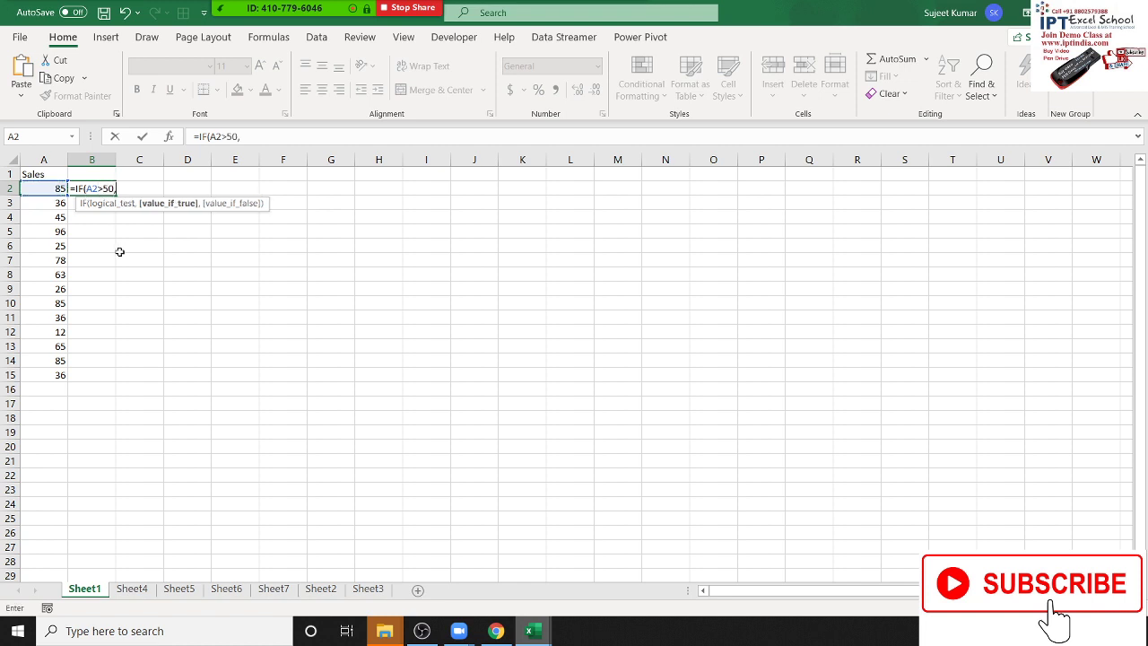
type("\"OK")
type("\",\"Pe")
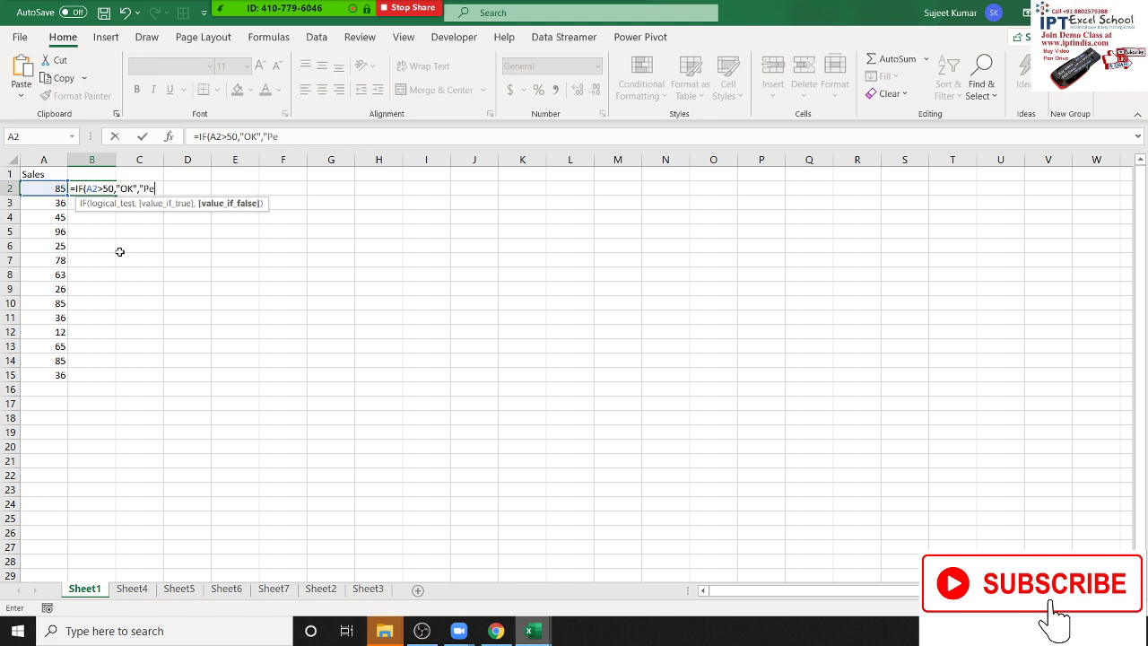
type("ndin")
type("g")
key("Return")
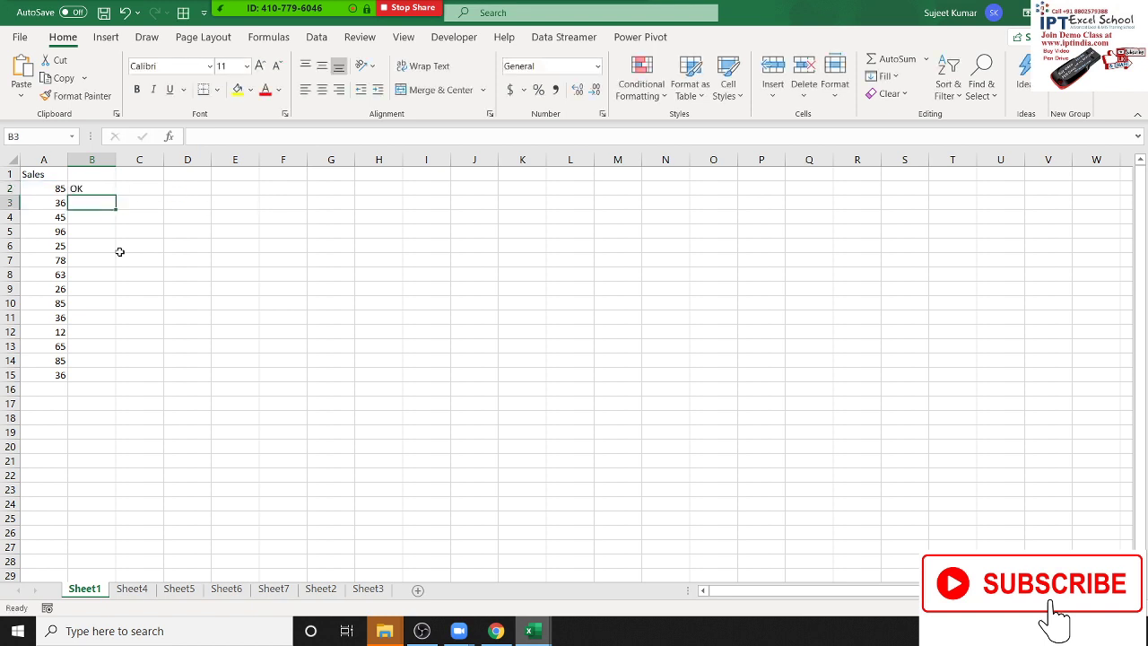
key("Up")
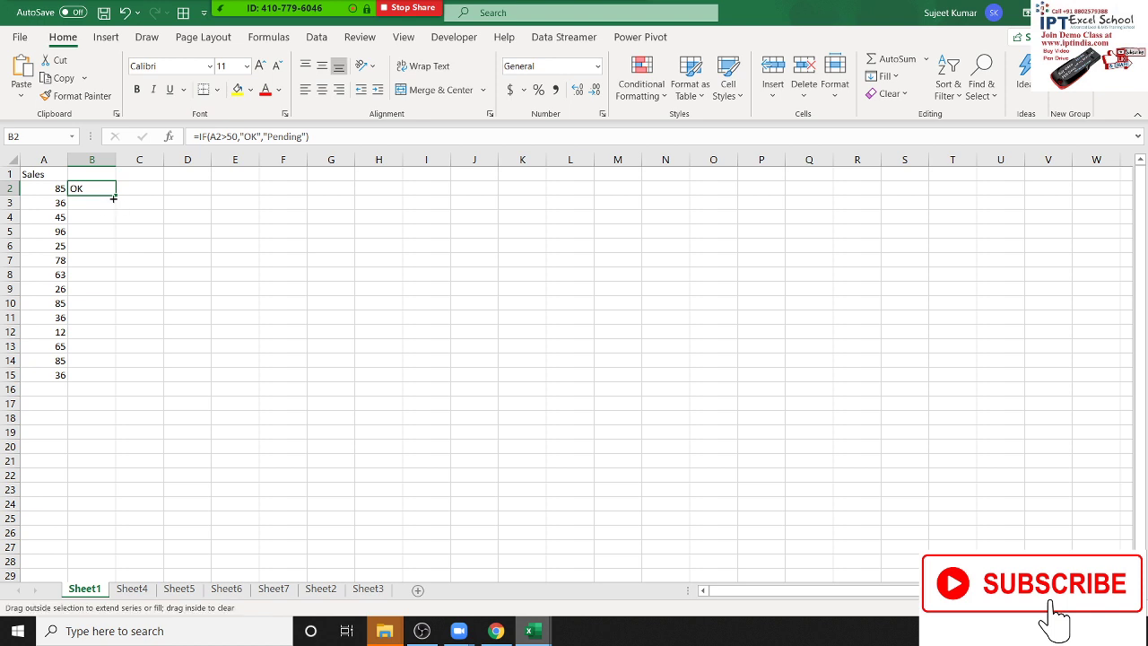
double_click(114, 197)
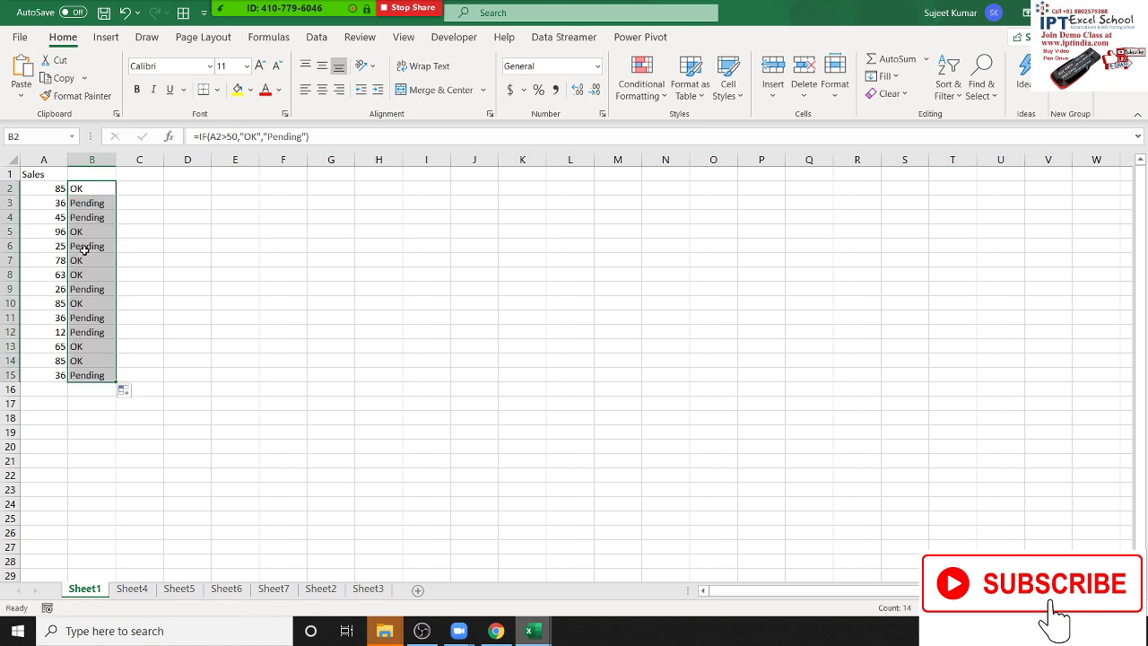
left_click(81, 228)
left_click(87, 346)
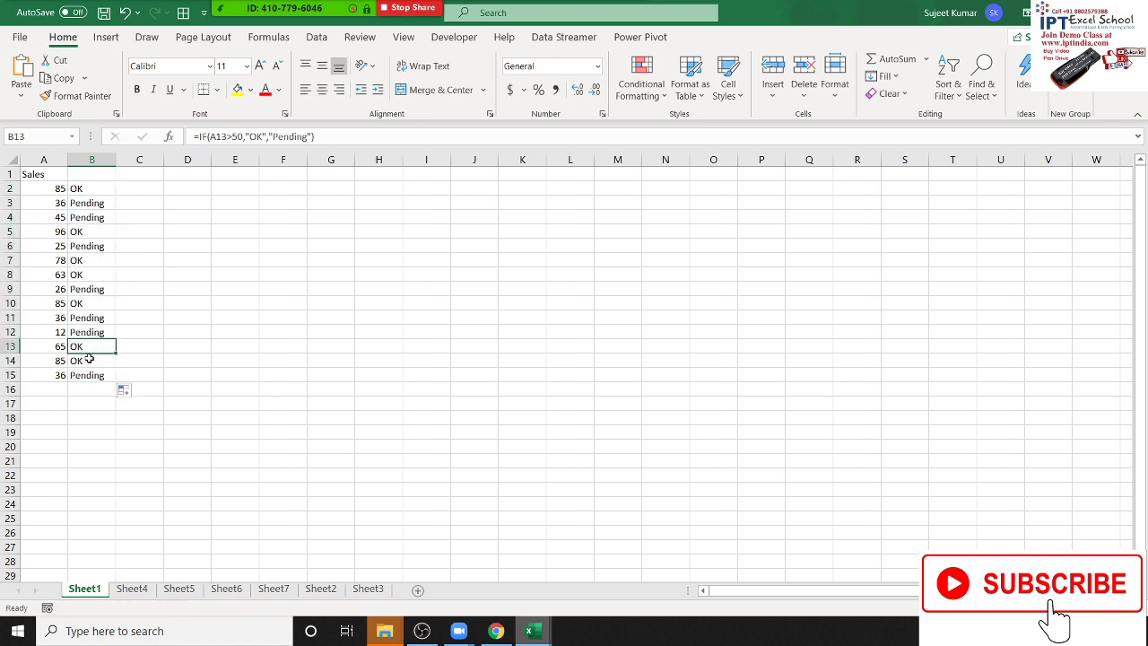
left_click_drag(88, 193, 81, 375)
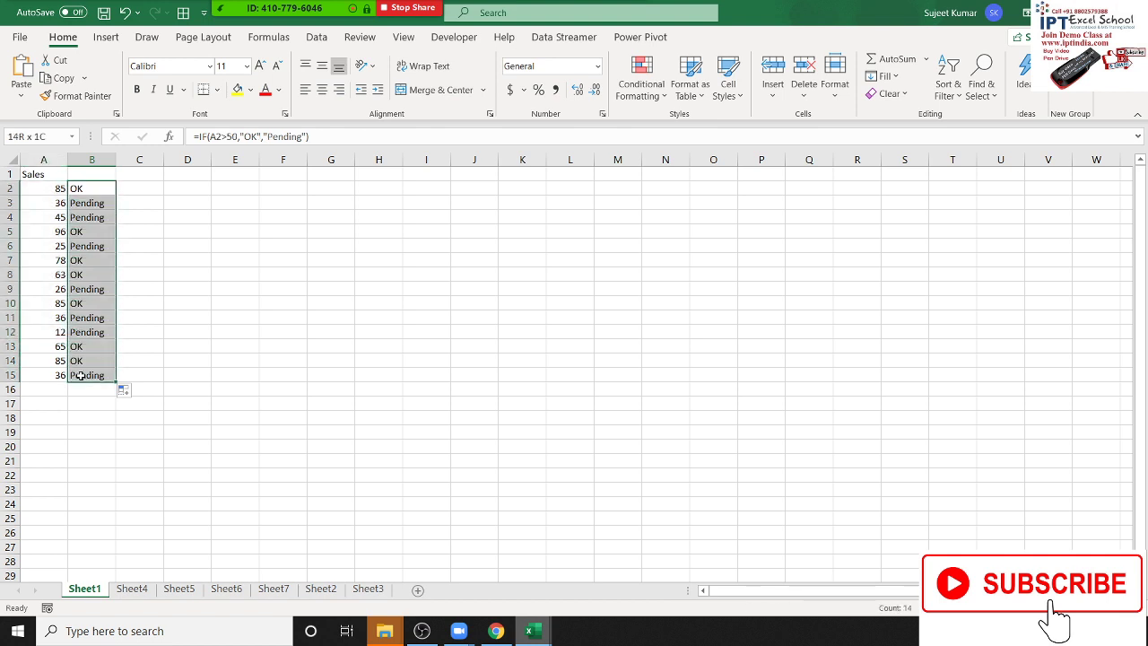
left_click(226, 199)
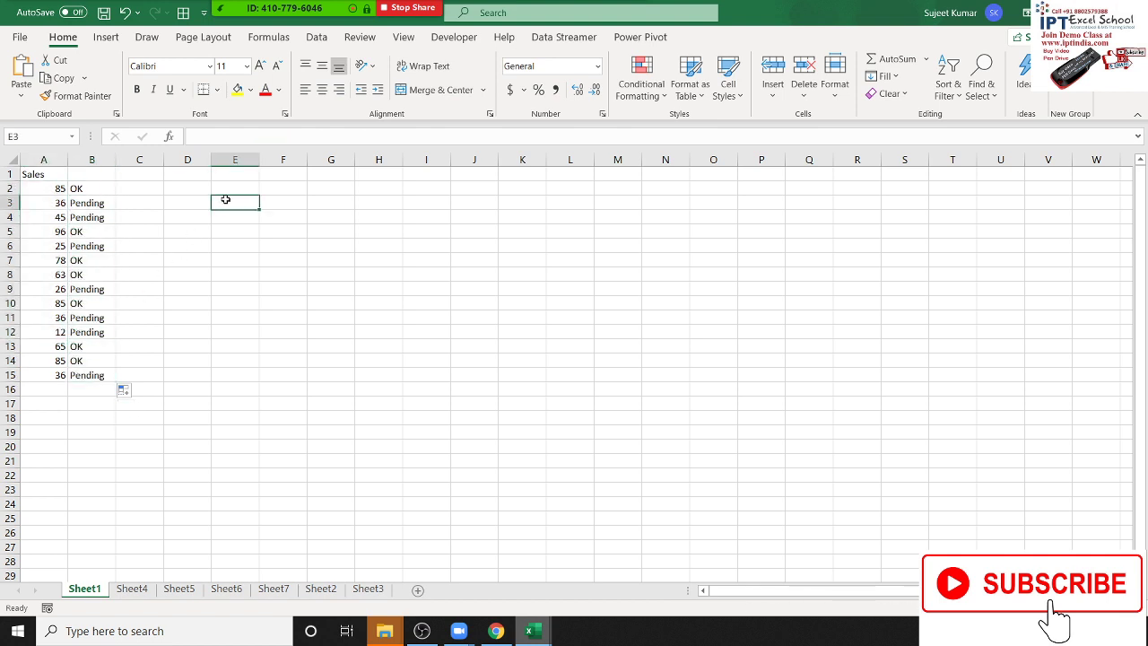
Type the note '80-95' in E3 and select the OK/Pending results in B2:B15.
type("80")
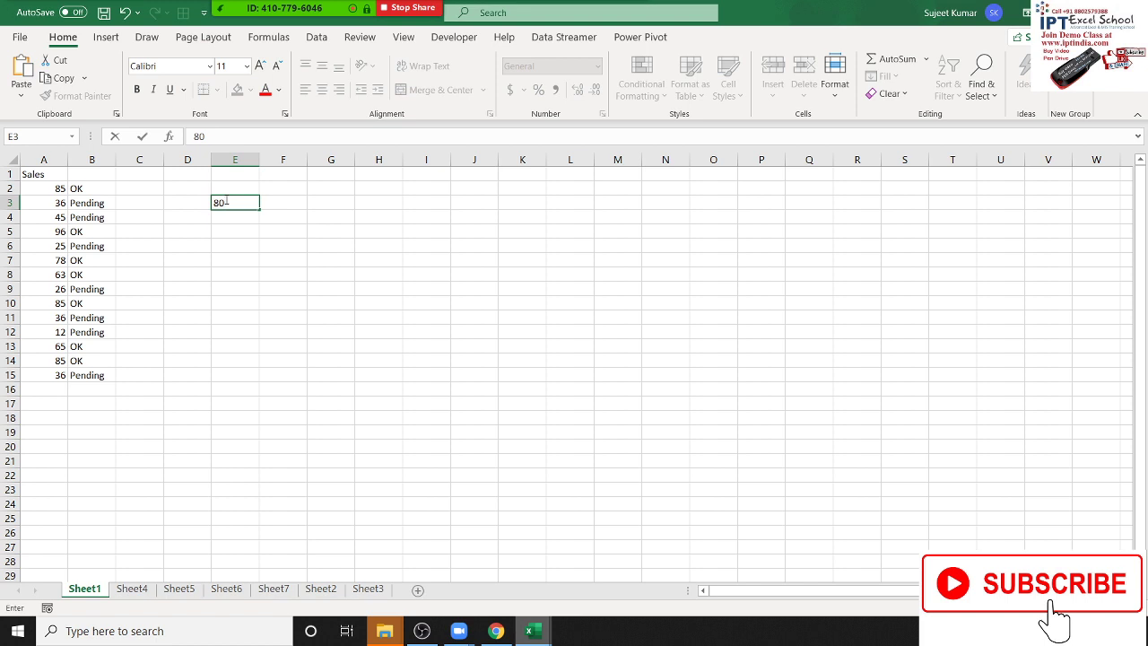
type("-95")
key("Return")
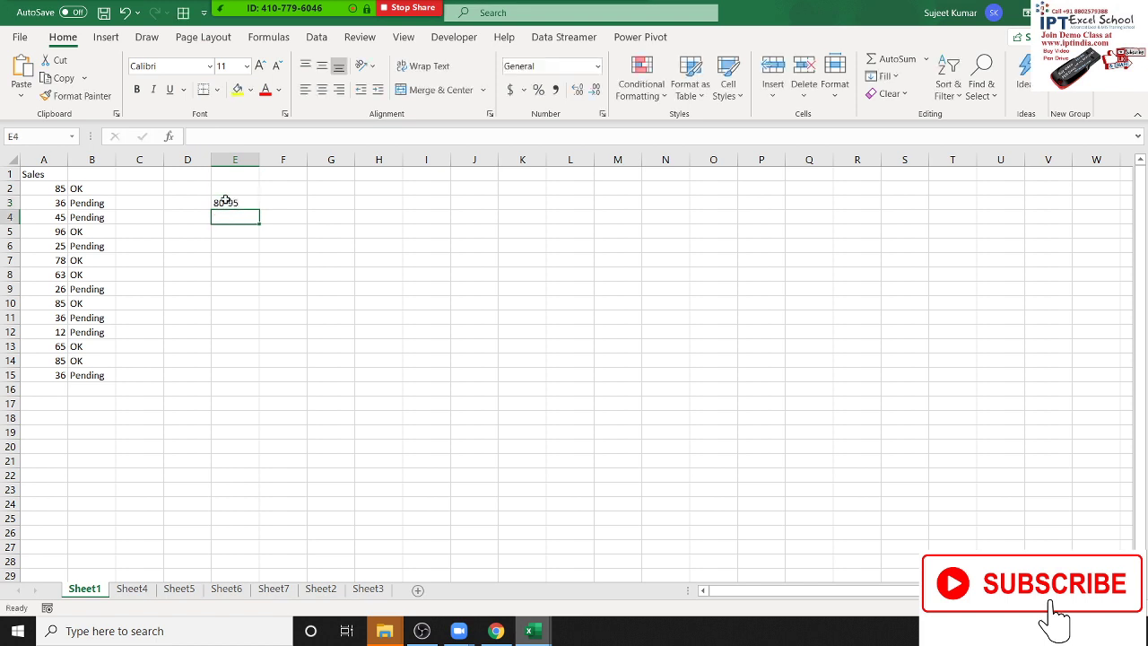
left_click_drag(94, 190, 100, 384)
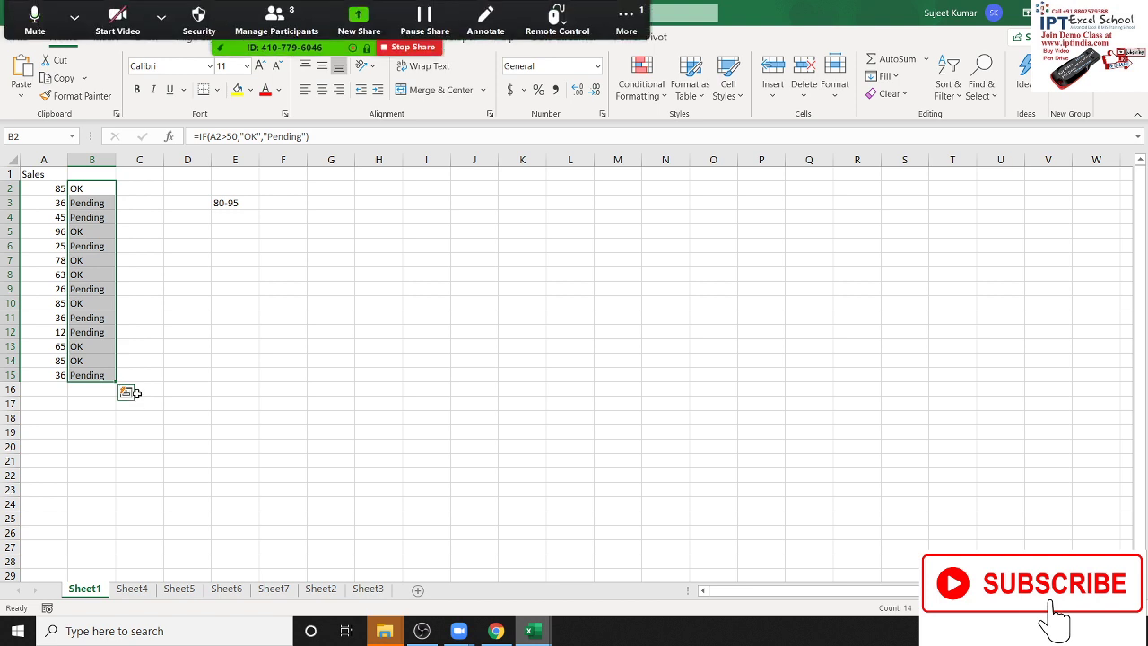
Clear the OK/Pending results from column B and start an AND formula in B2.
key("Delete")
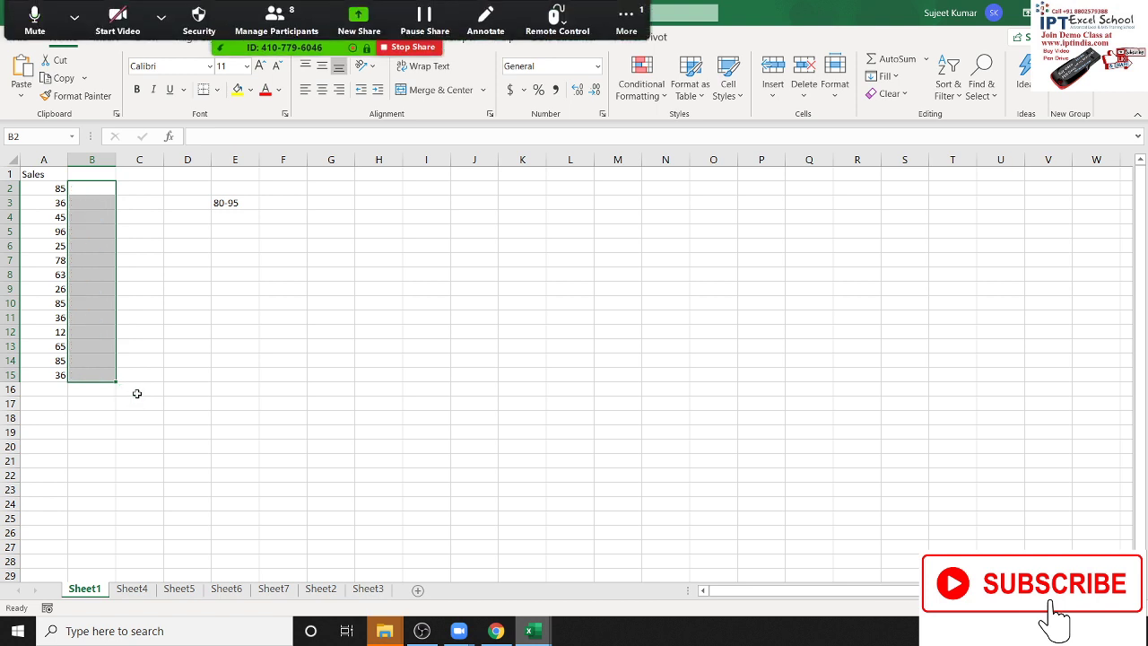
type("=")
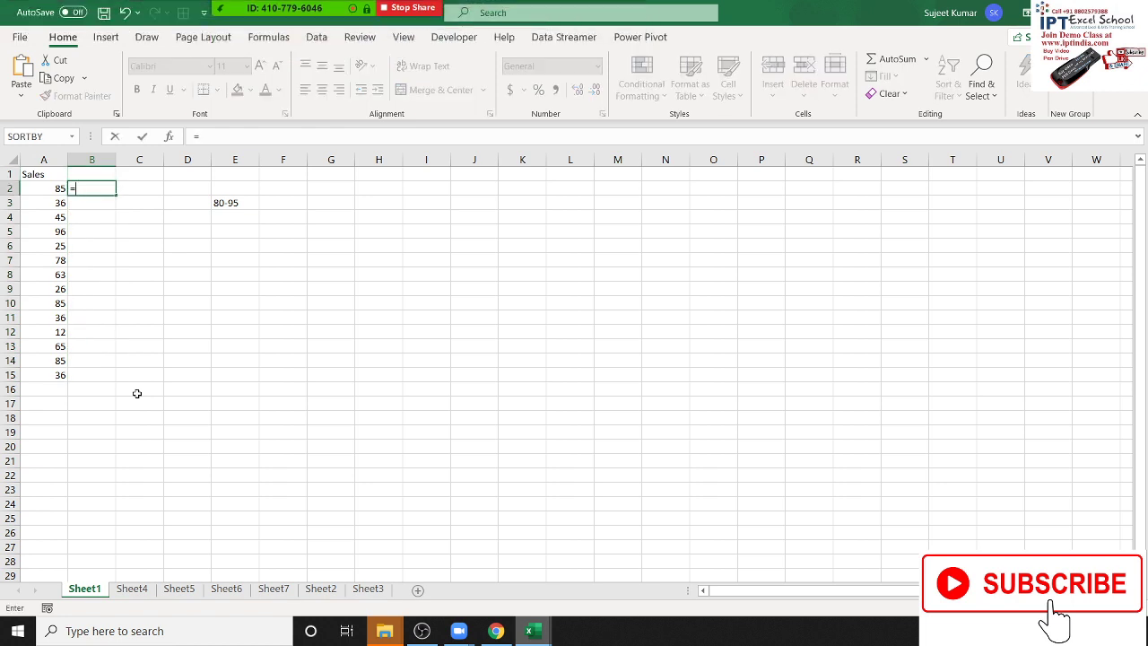
type("IF(")
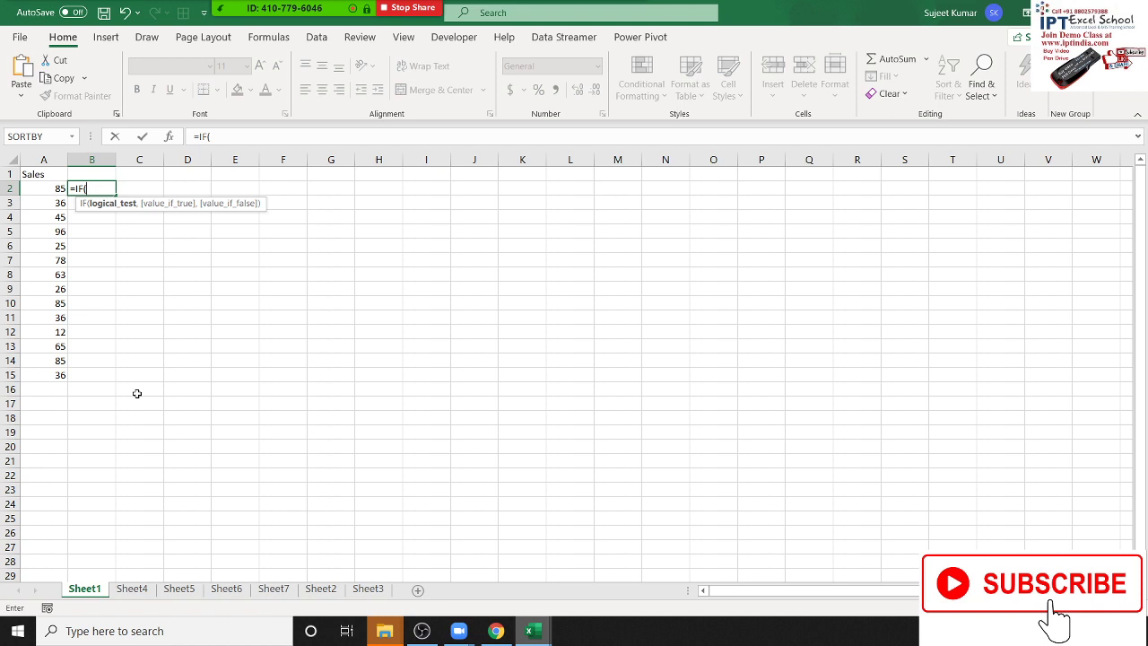
type("and")
key("Escape")
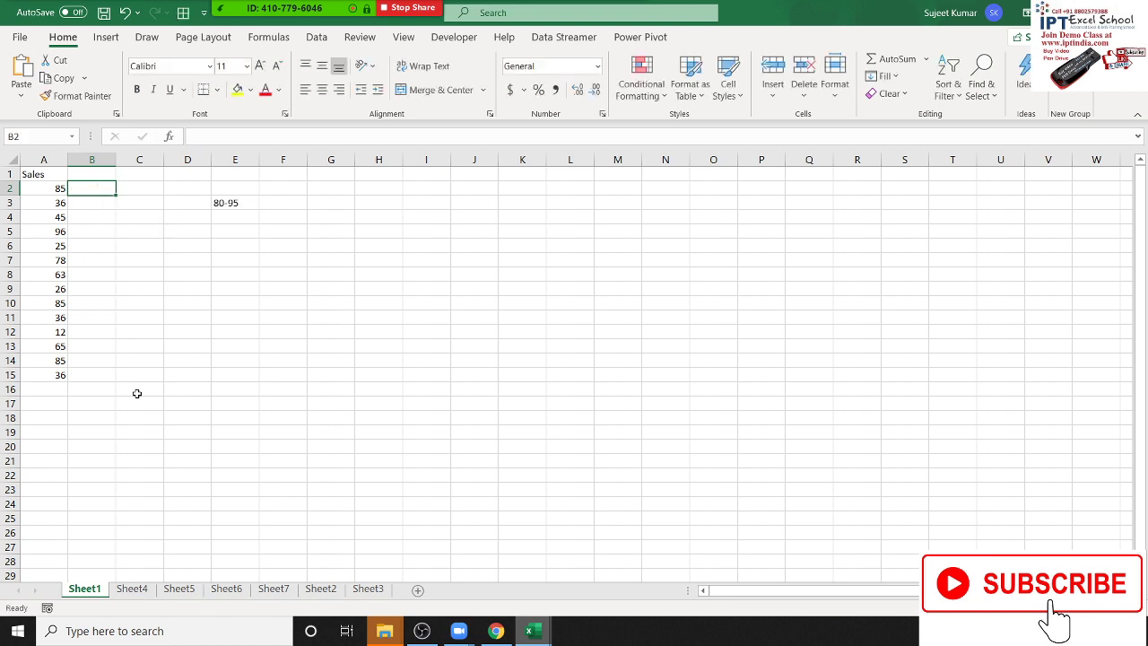
type("=n")
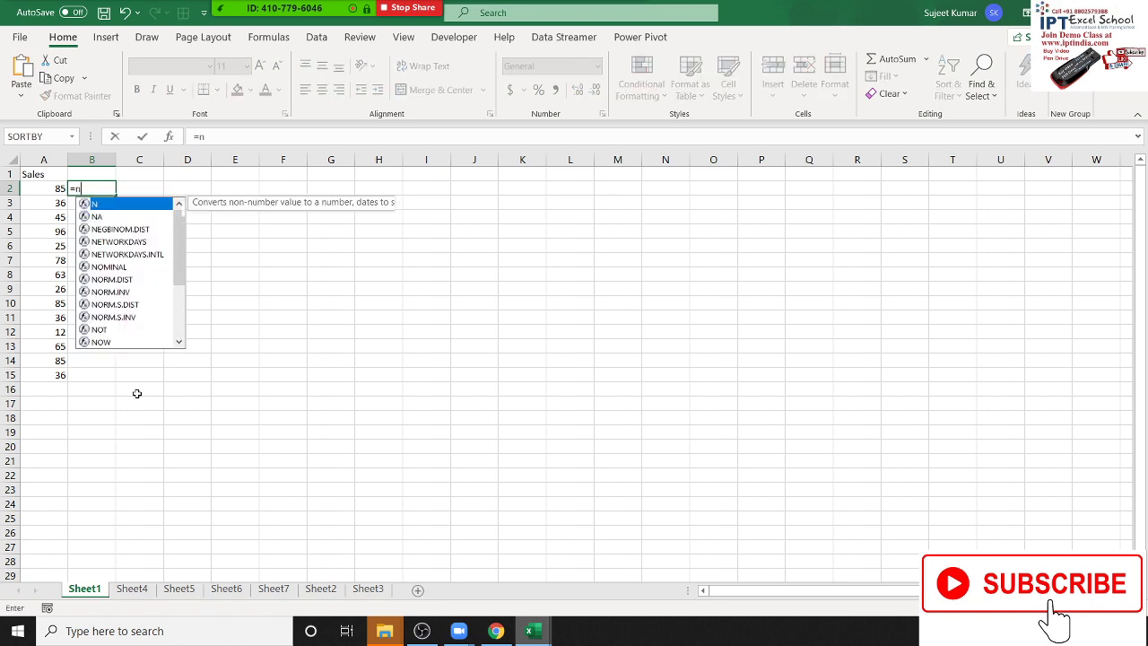
type("a")
key("BackSpace")
key("BackSpace")
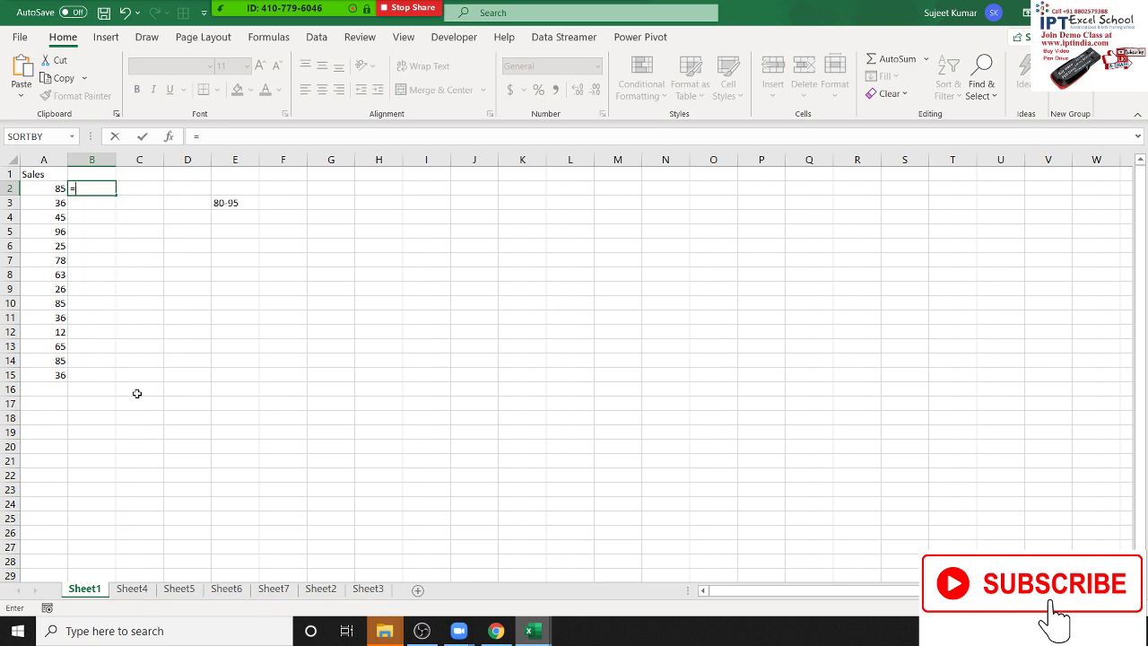
type("and")
key("Tab")
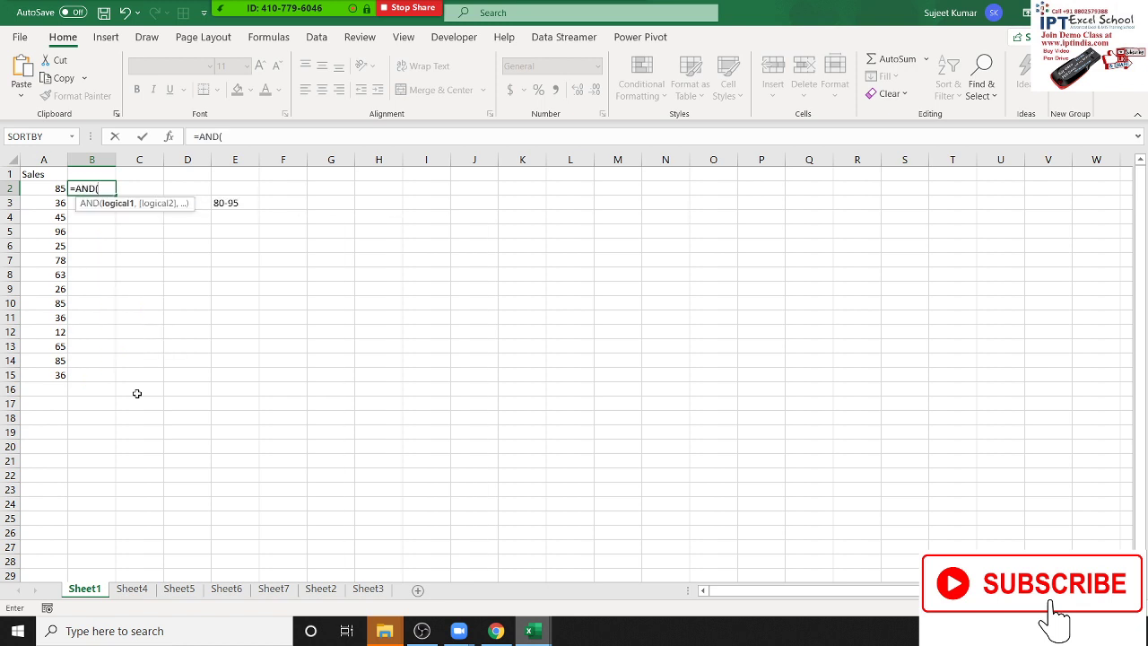
Complete B2 as =AND(A2>80,A2<95), returning TRUE for the sale of 85.
left_click(43, 188)
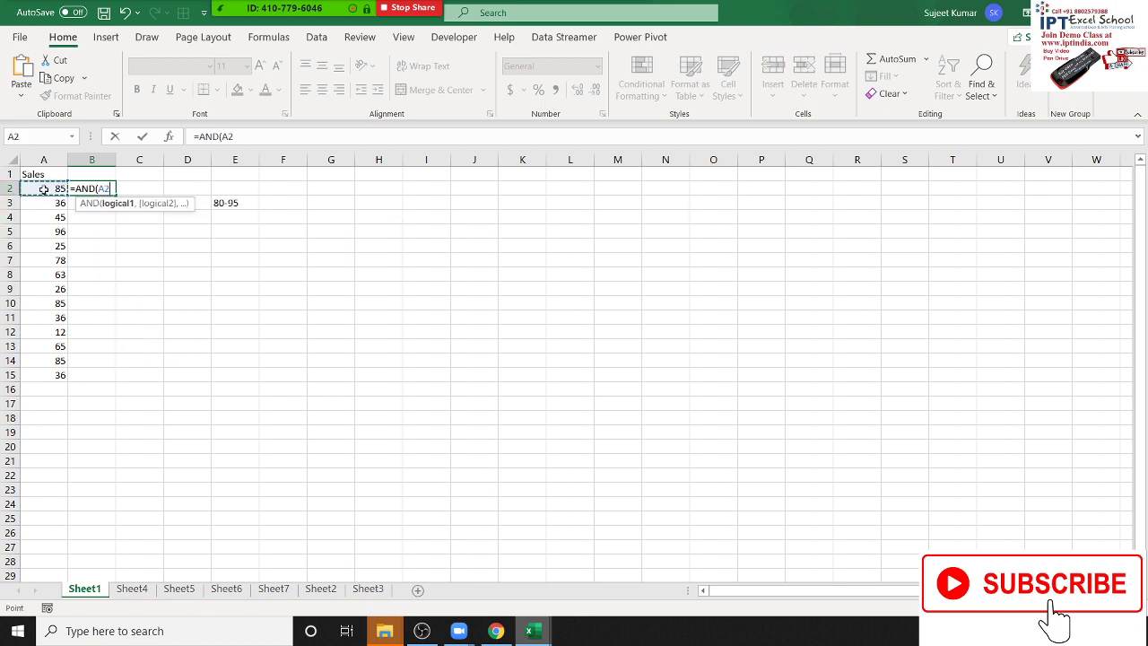
type(">50,")
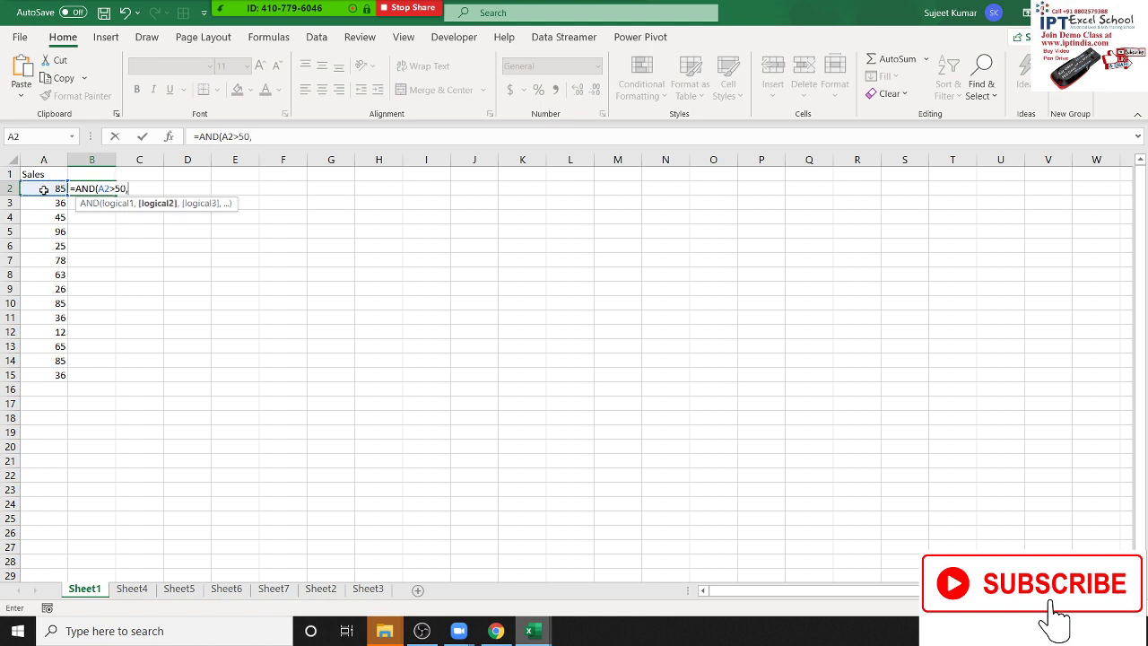
left_click(43, 188)
type("<60")
type(")")
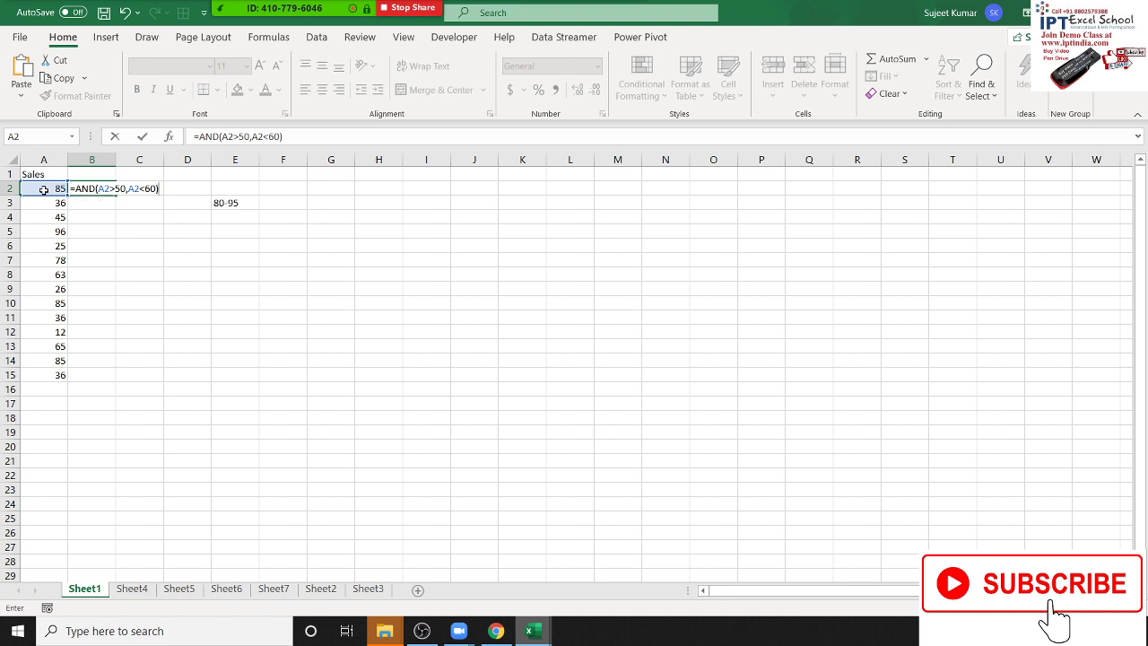
key("BackSpace")
key("BackSpace")
key("BackSpace")
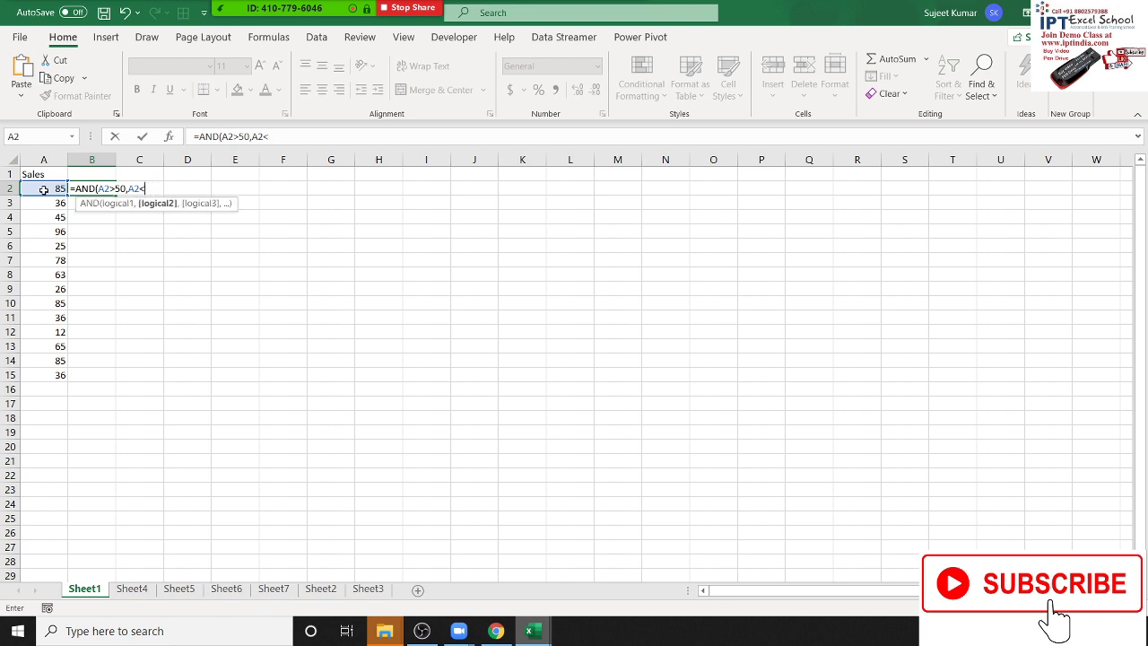
type("95")
left_click(118, 187)
key("BackSpace")
type("8")
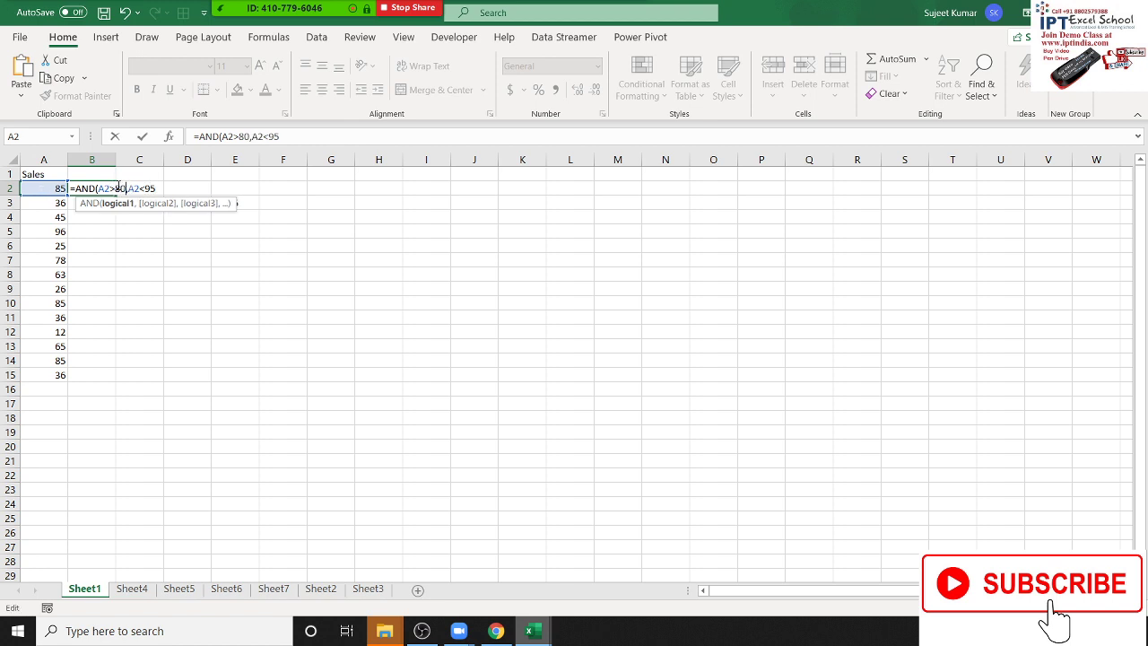
key("Return")
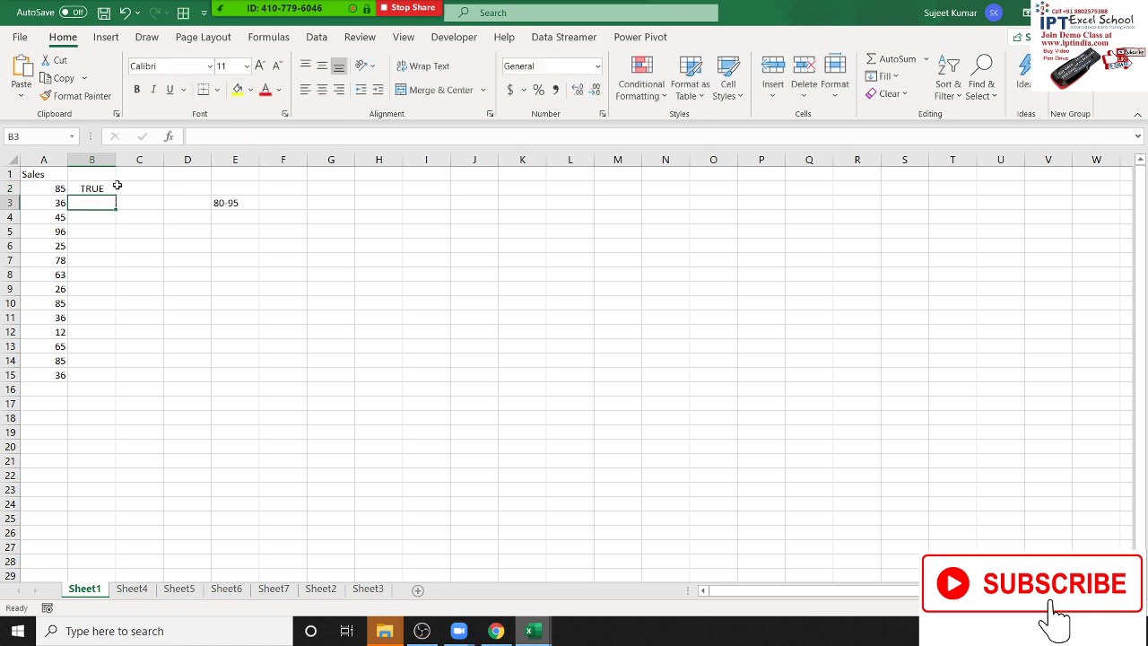
left_click(113, 189)
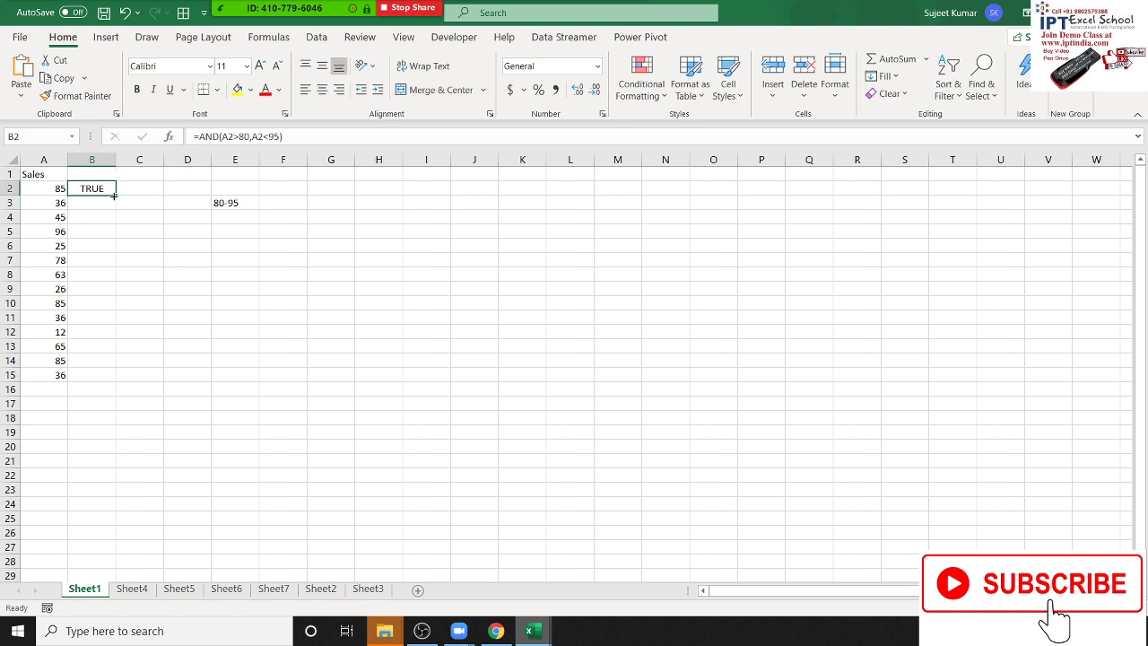
Fill =AND(A2>80,A2<95) down B2:B15, giving TRUE for the 85 sales in rows 2, 10 and 14.
double_click(116, 195)
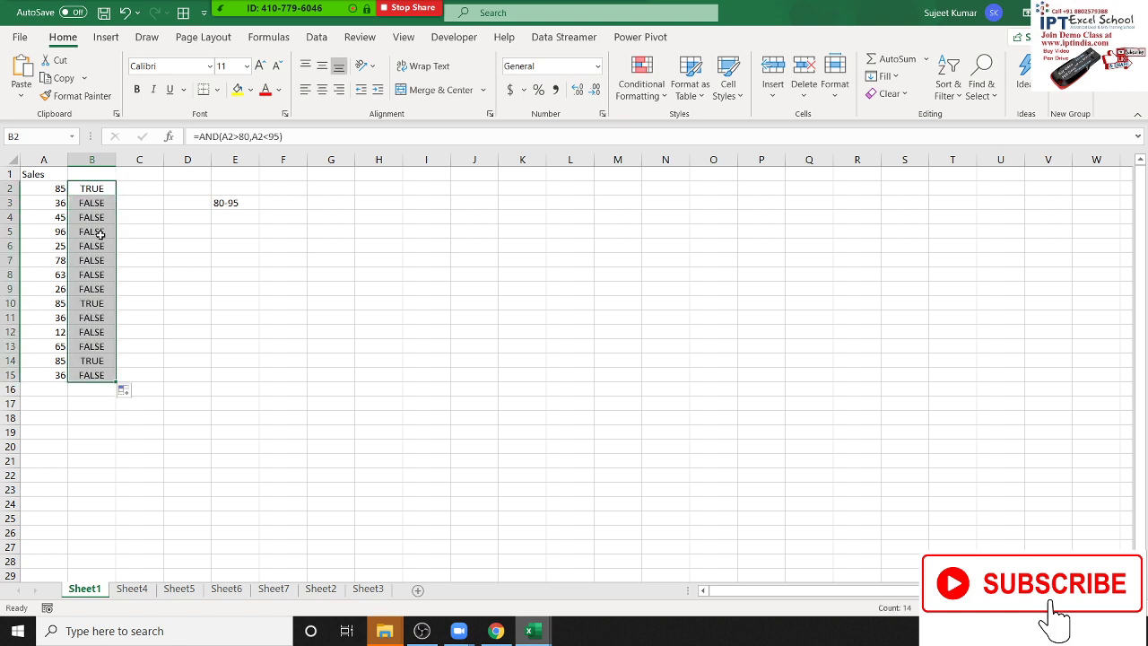
double_click(96, 188)
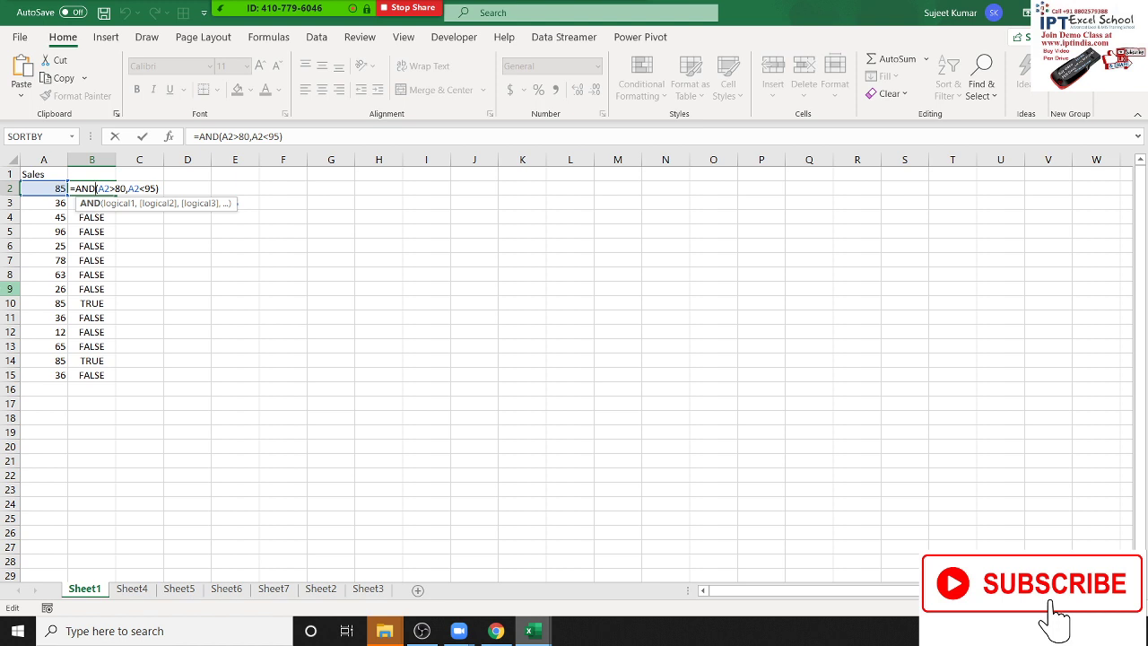
key("Return")
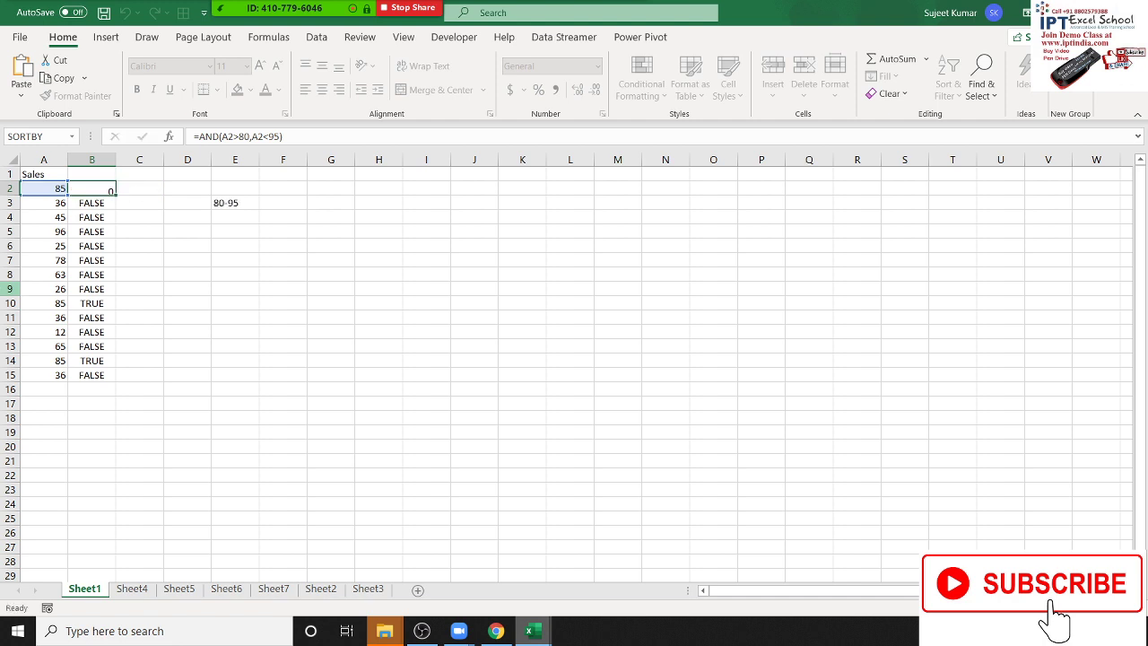
key("Up")
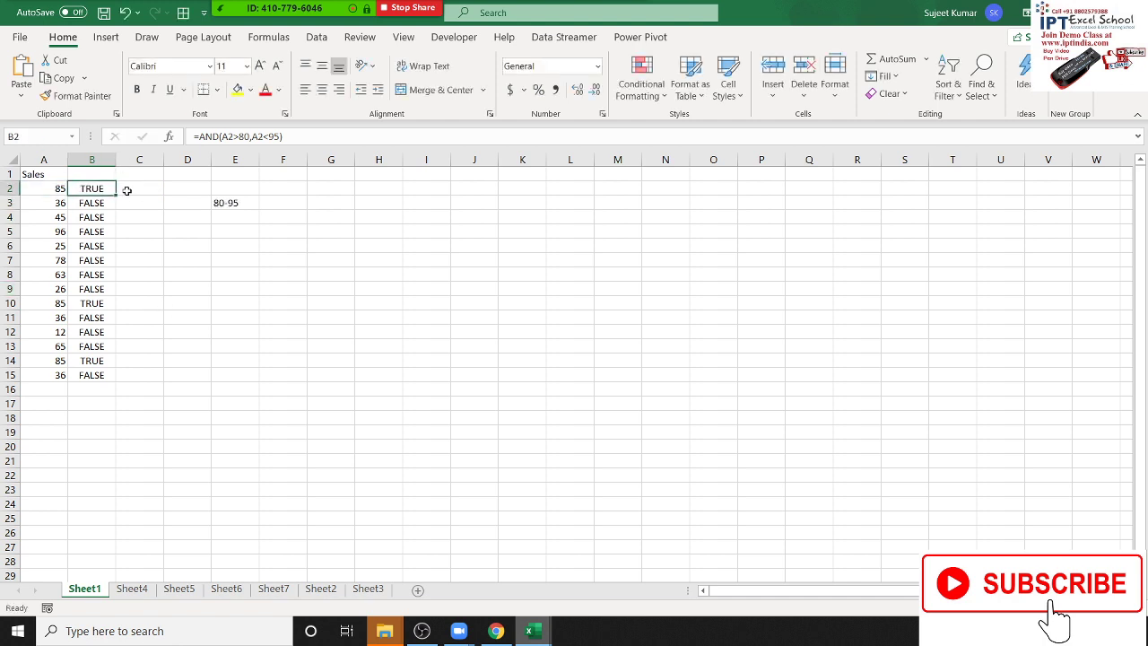
double_click(114, 195)
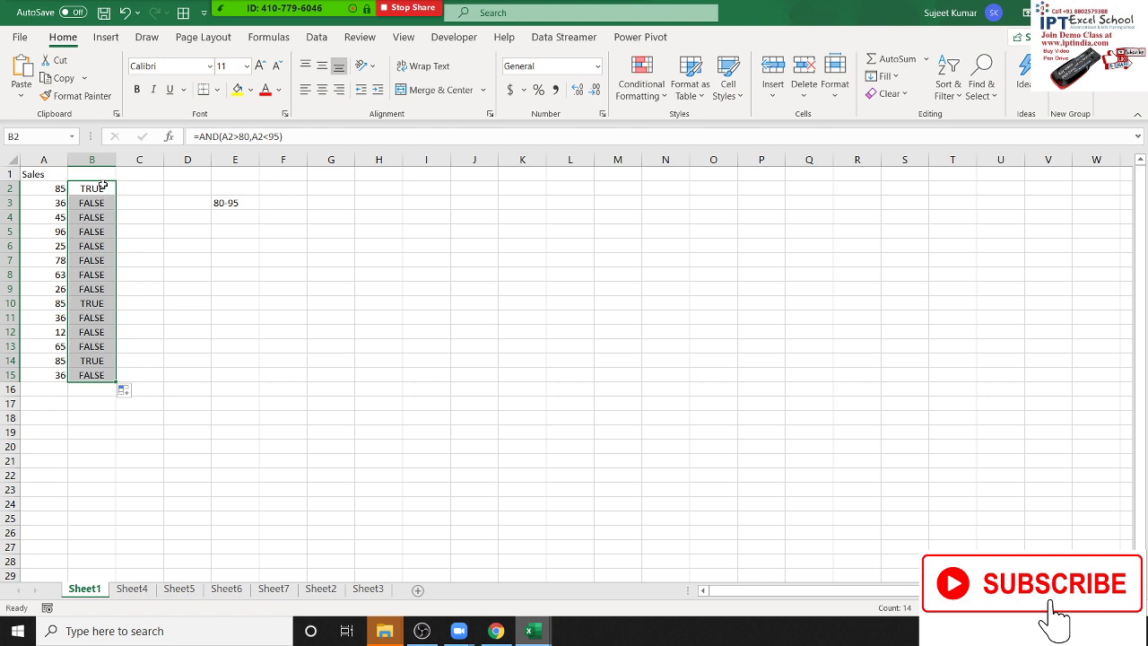
Wrap B2's test as =IF(AND(A2>80,A2<95),"OK","Pending") and fill it down to B15.
left_click(104, 186)
left_click(199, 136)
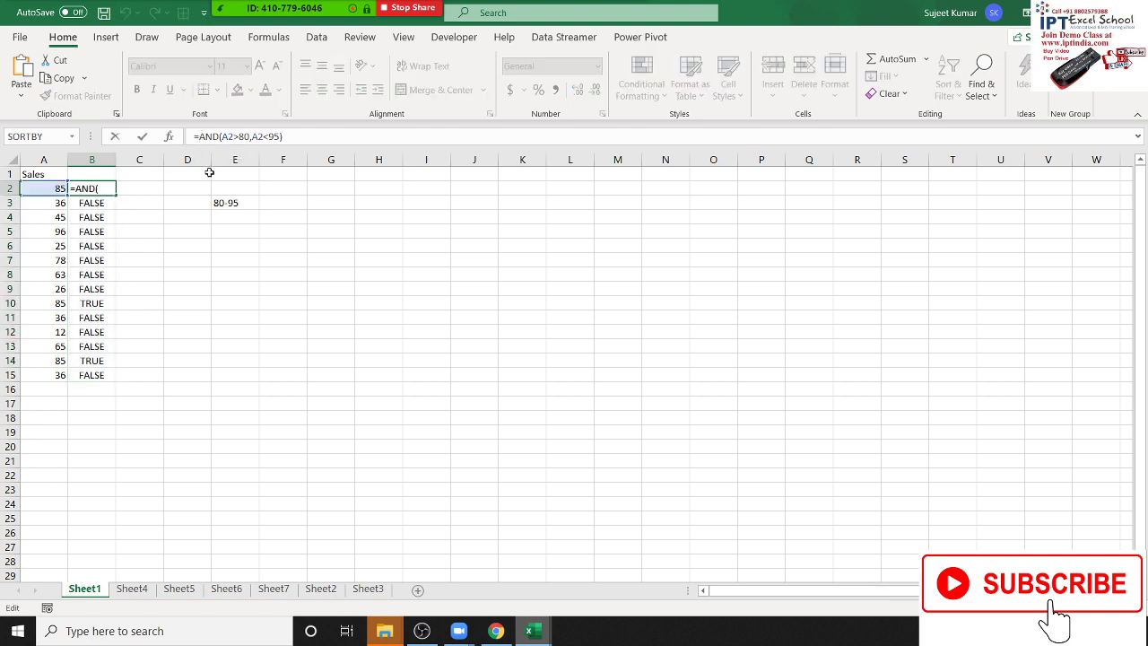
type("i")
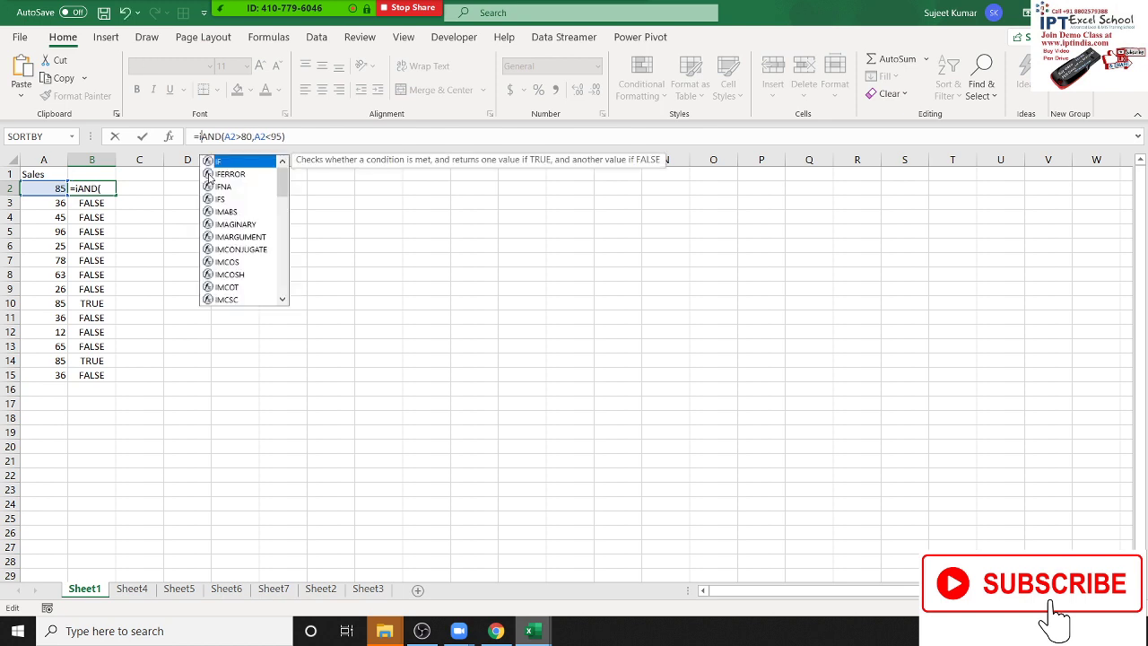
type("f")
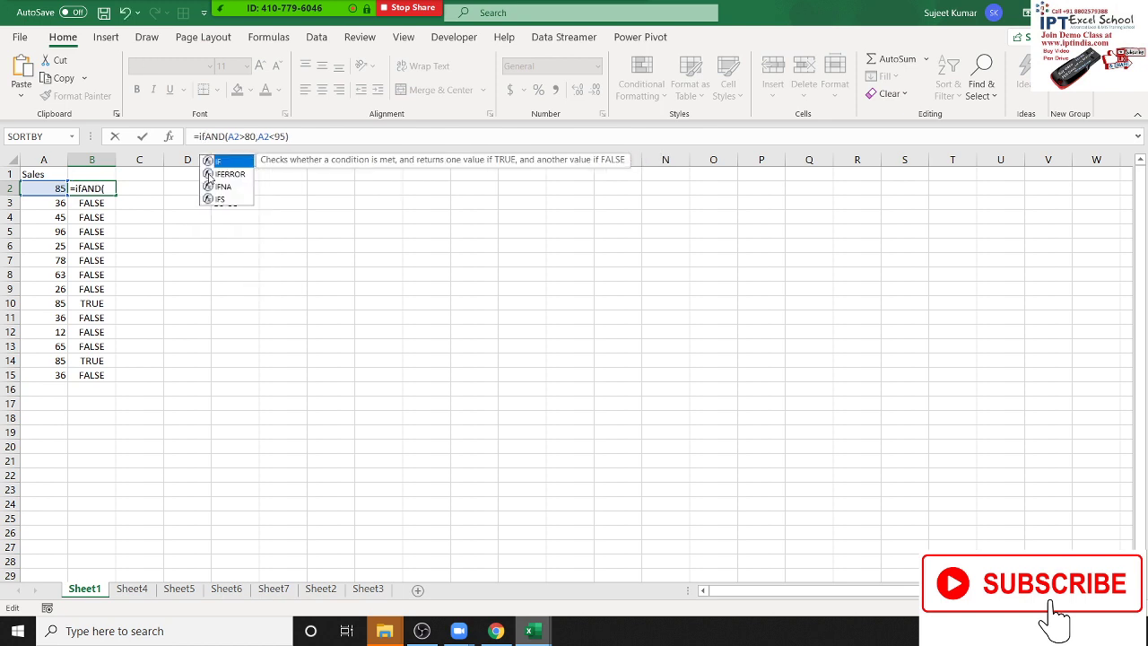
key("Tab")
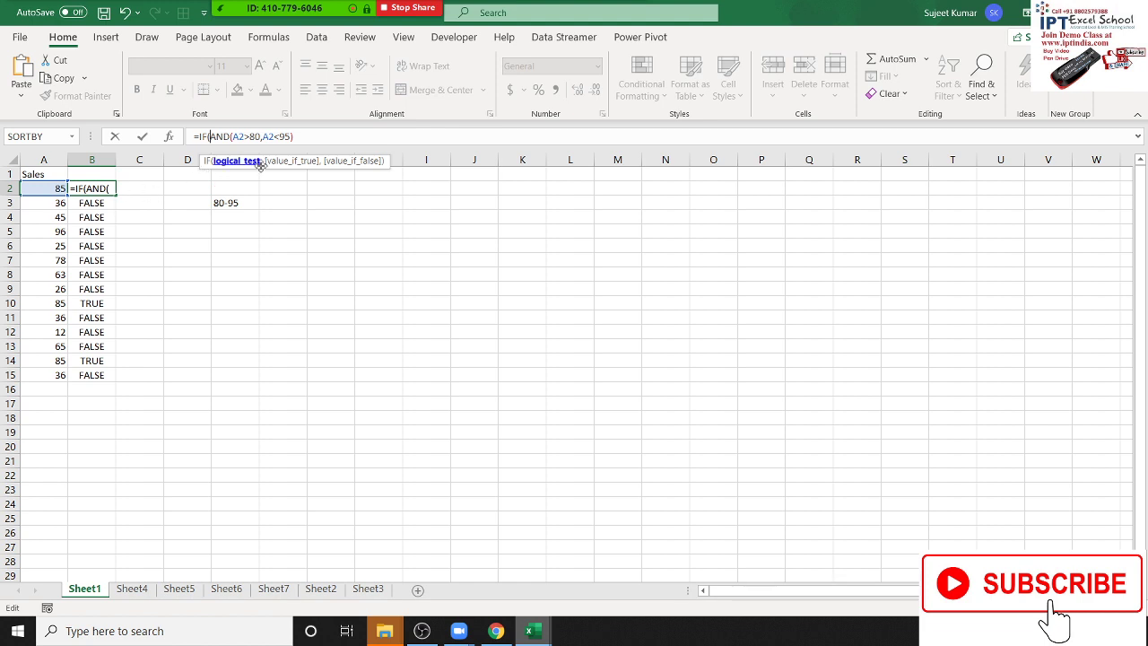
left_click(316, 134)
type(",")
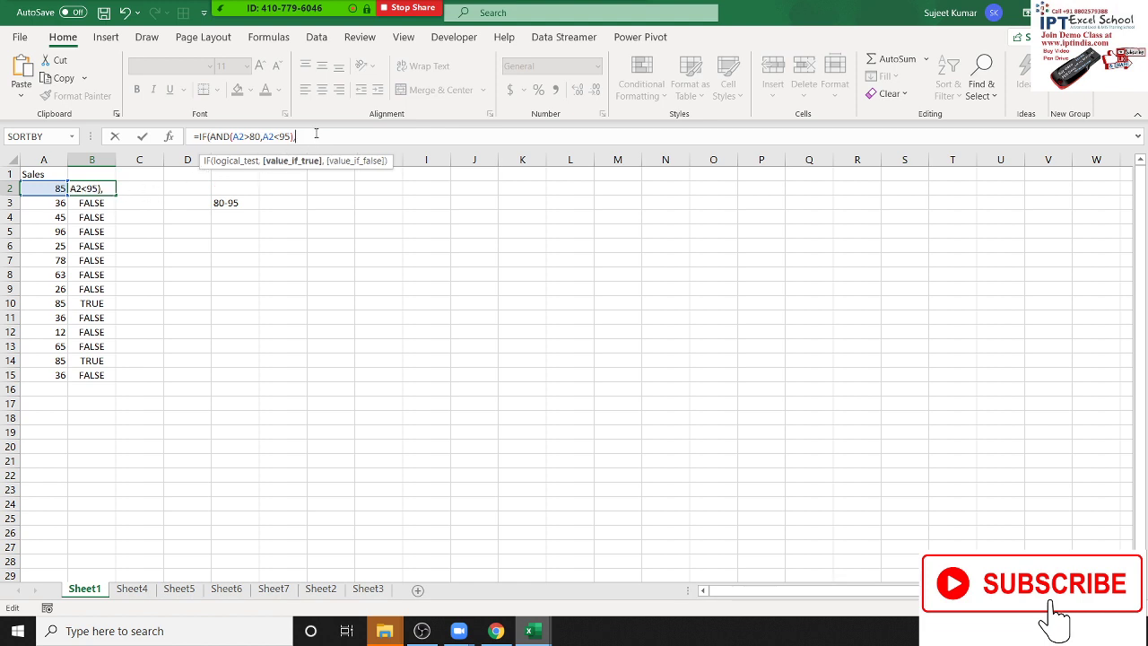
type("\"OK")
type("\",")
type("\"P")
type("endi")
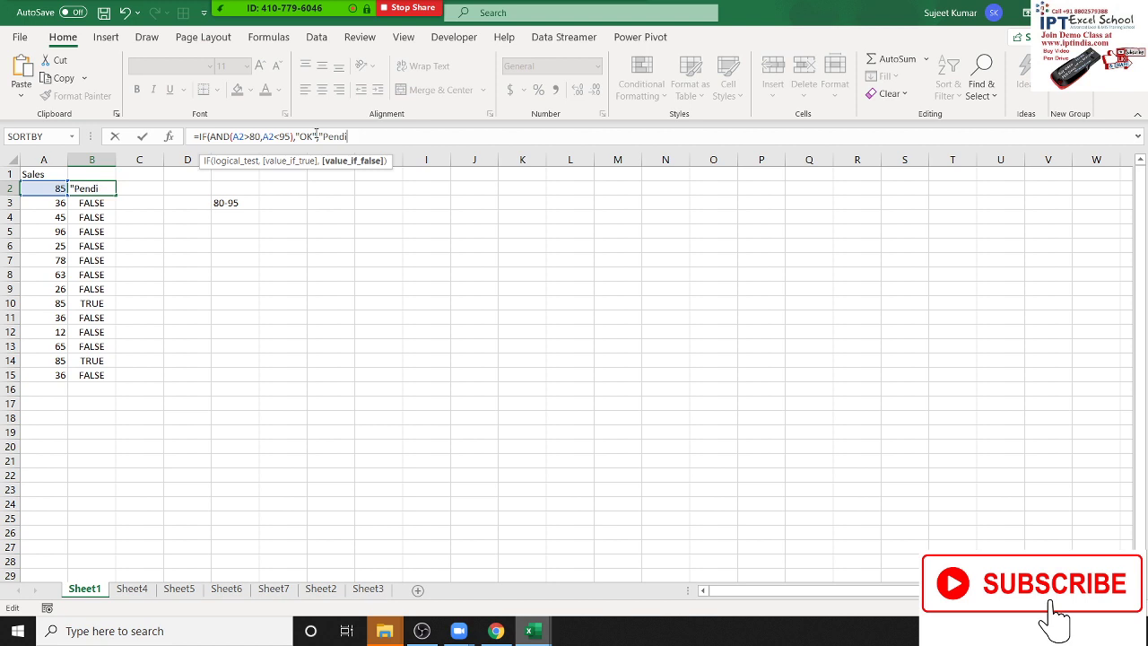
type("ng\"")
type(")")
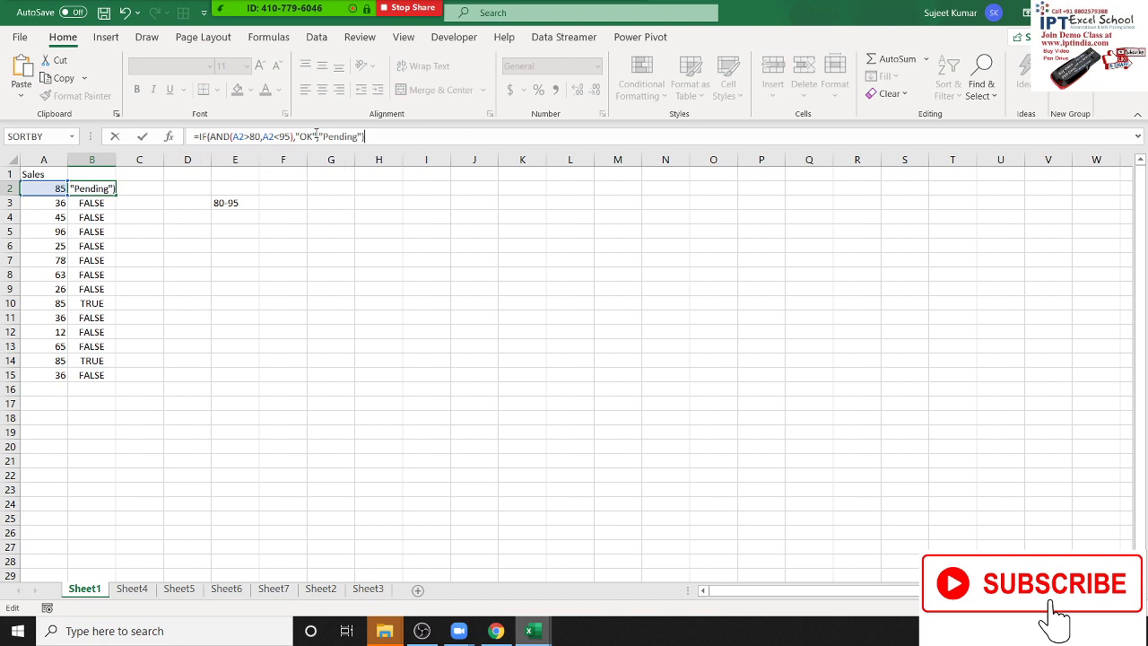
key("Return")
key("Up")
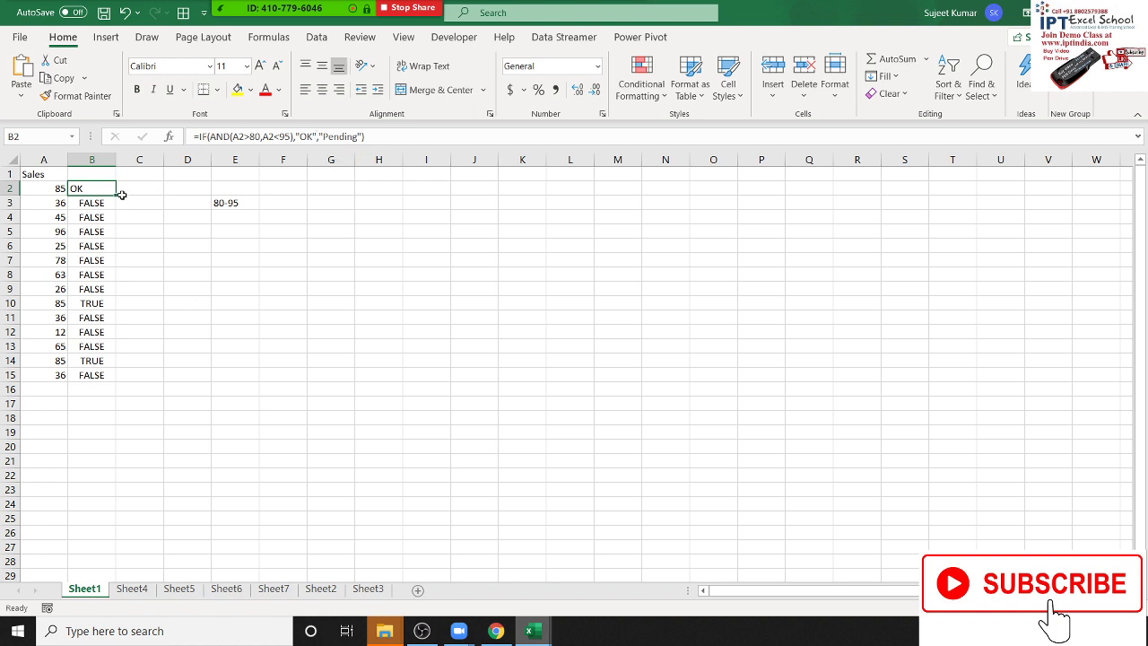
double_click(117, 193)
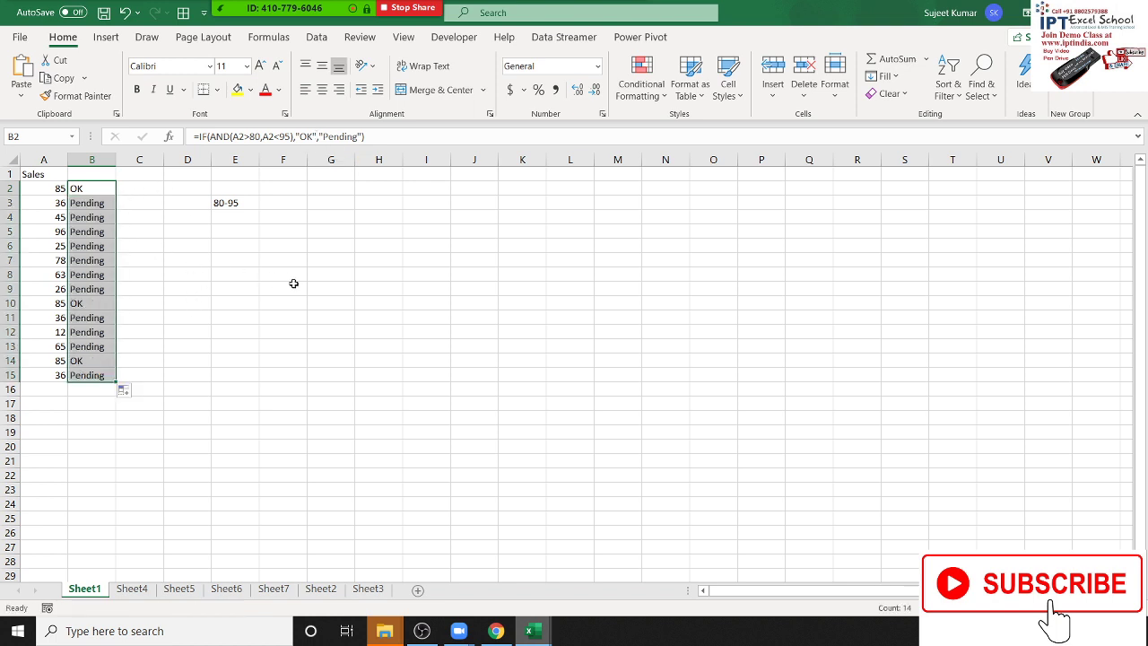
Put the heading Basic in I1 and return to I2.
left_click(408, 171)
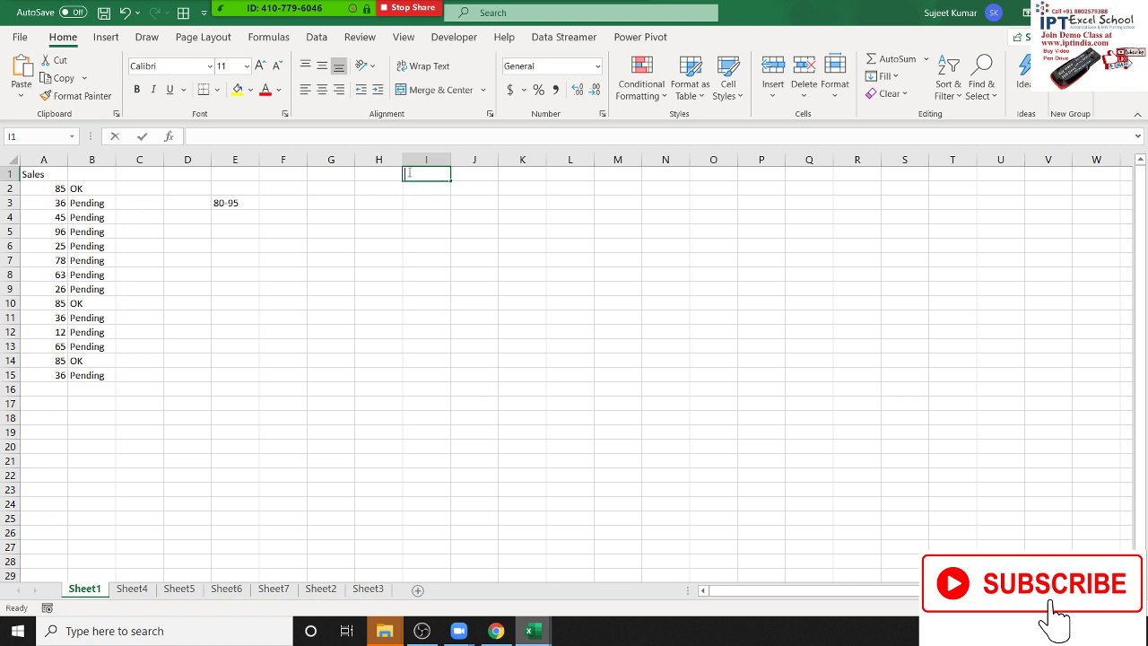
type("BAsic")
key("Return")
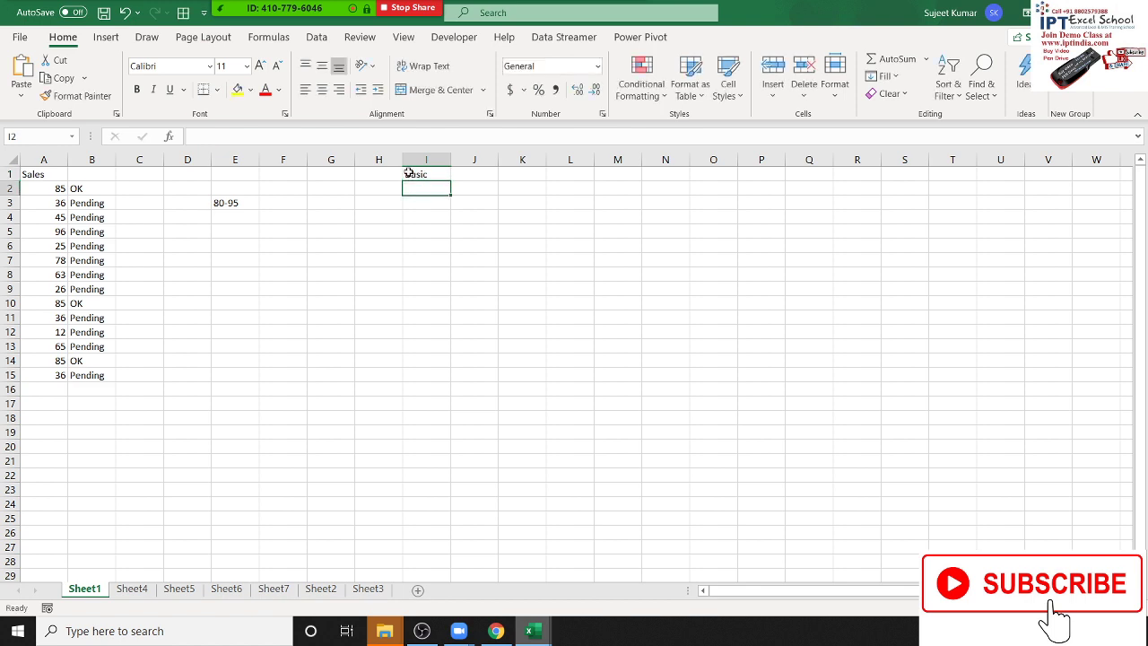
type("852")
key("Return")
type("36")
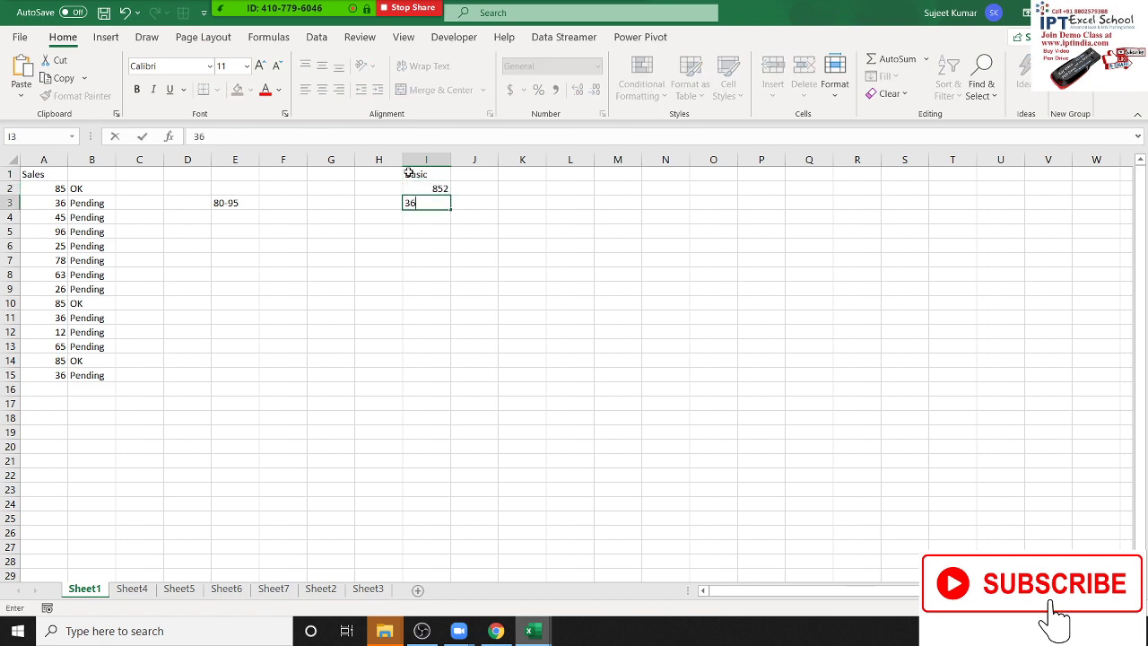
type("5")
key("Escape")
key("Up")
Enter =RANDBETWEEN(8000,20000) in I2, correcting the upper bound to 20000.
type("=")
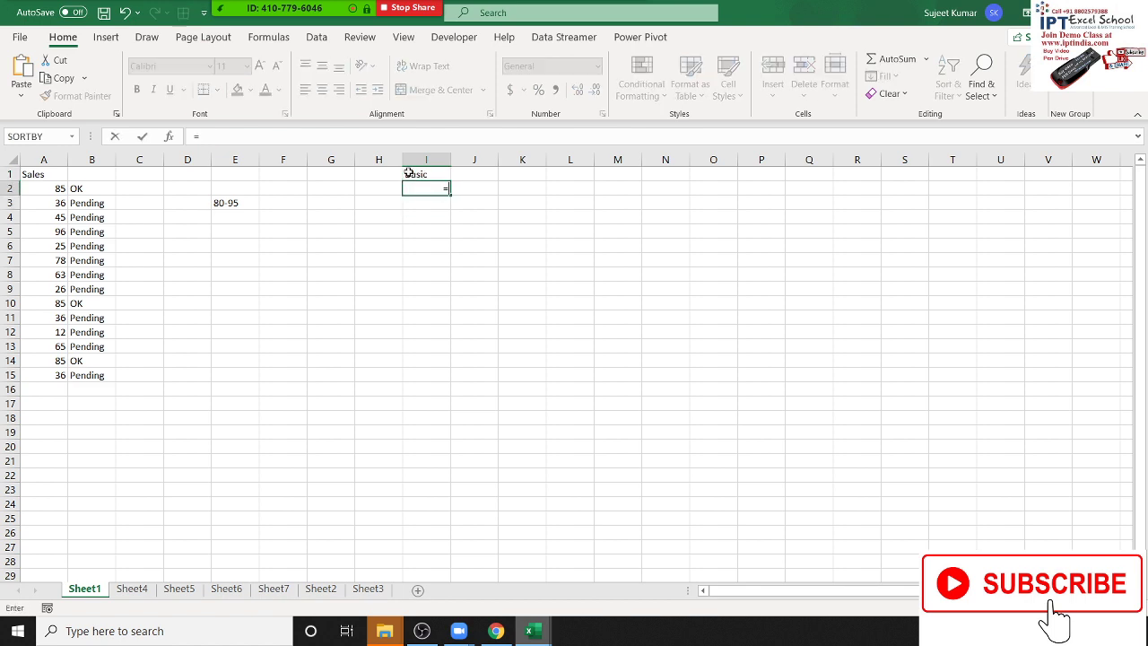
type("ra")
key("Down")
key("Down")
key("Down")
key("Tab")
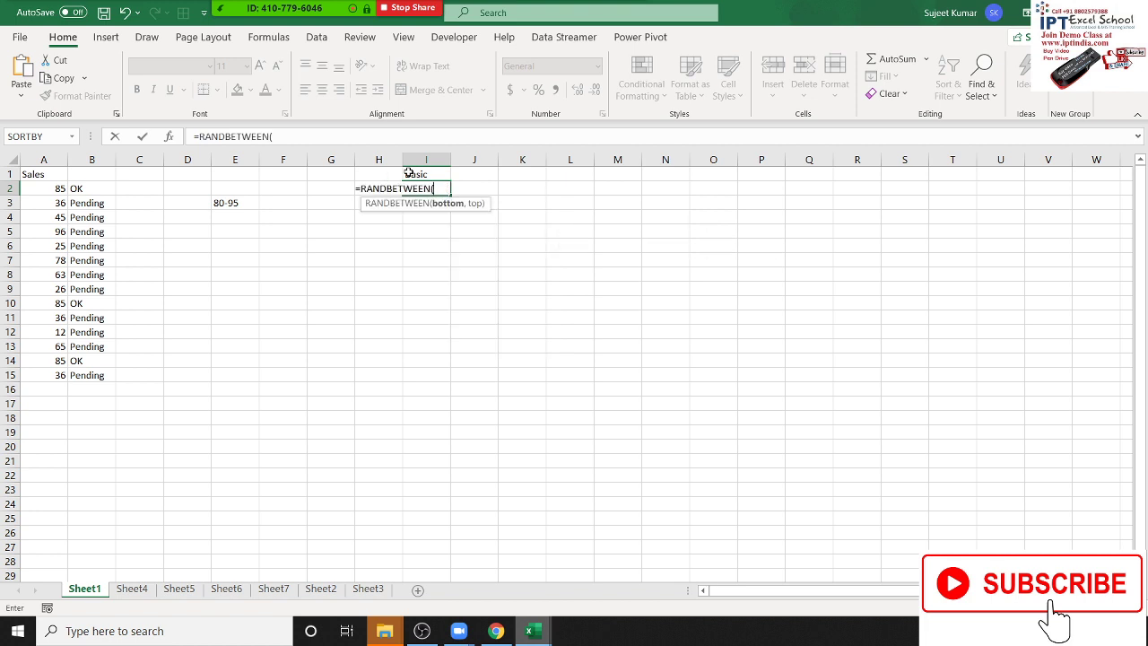
type("1")
key("BackSpace")
type("8")
type("000")
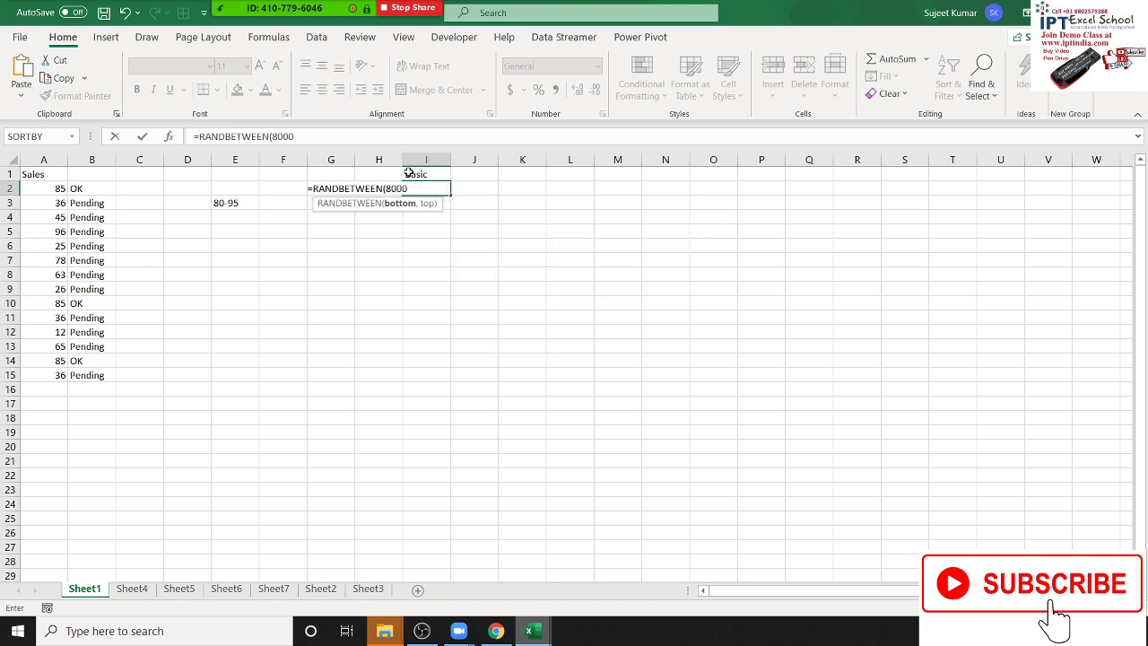
type(",")
type("2000")
key("Return")
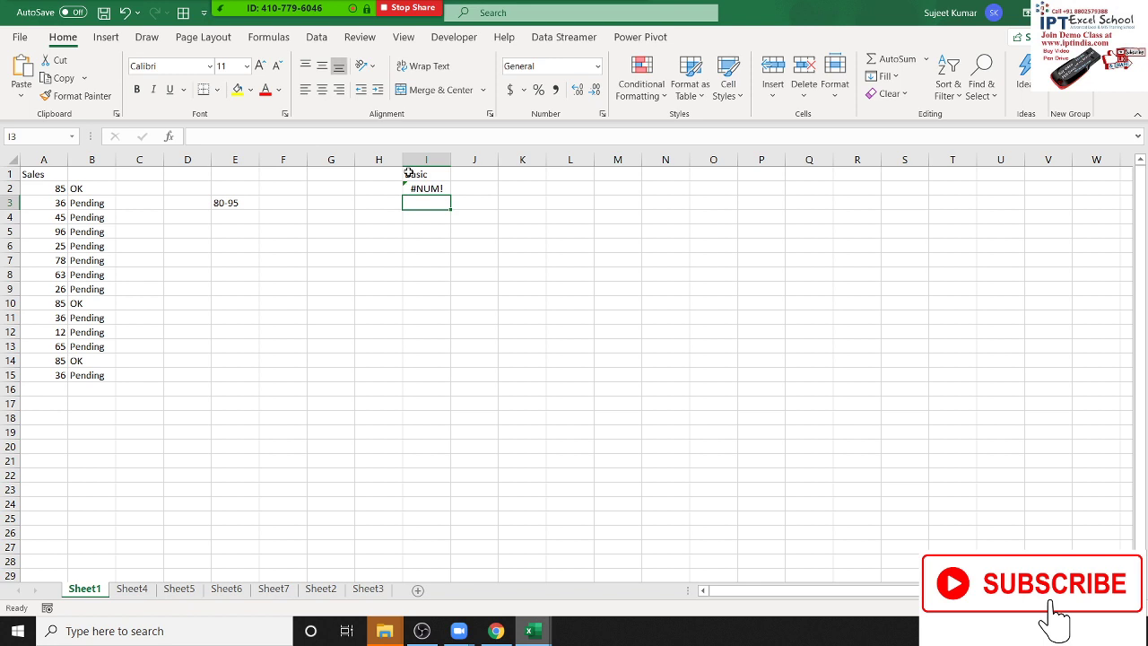
key("Up")
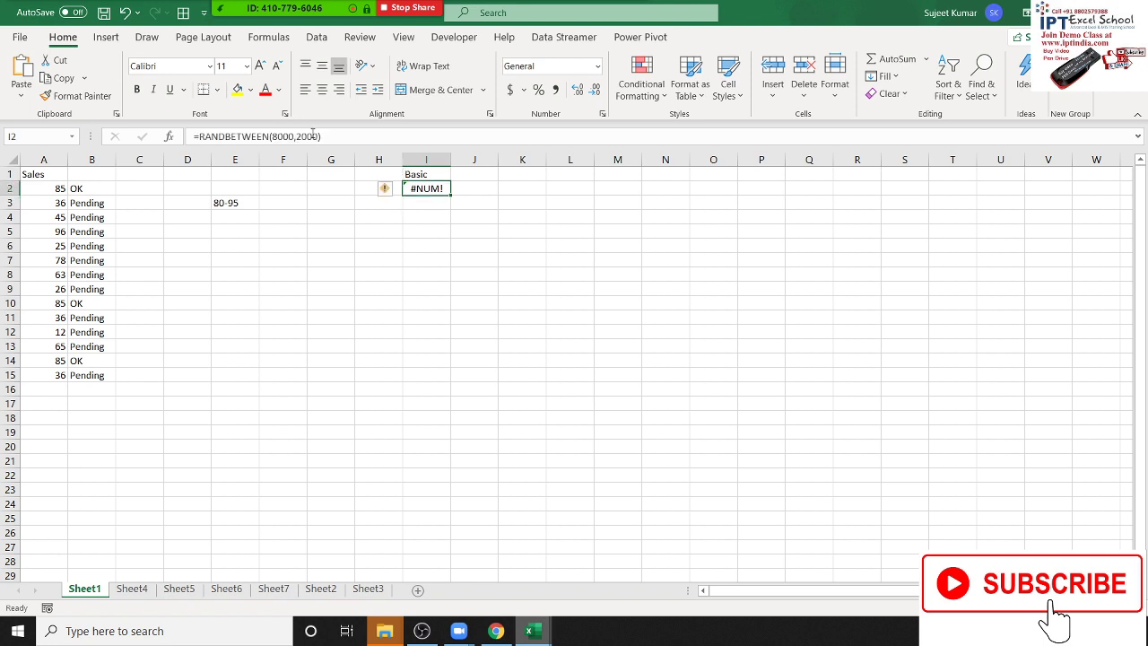
left_click(312, 135)
type("0")
key("Return")
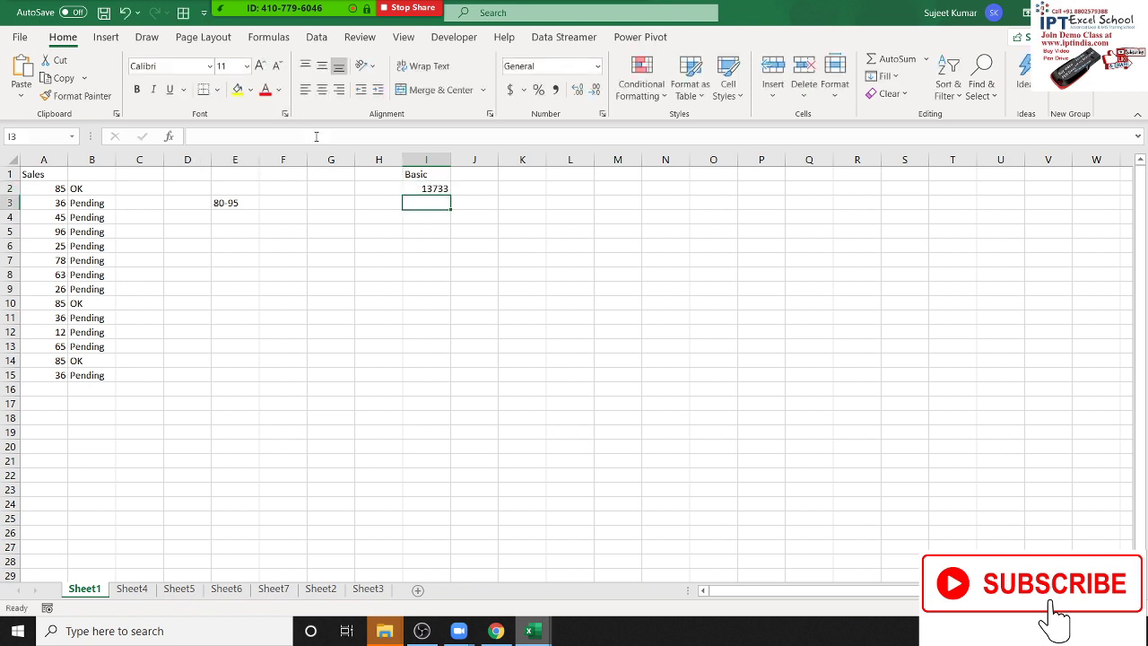
Fill the random formula down to I14 and paste the results as fixed values.
key("Up")
key("shift+Down")
key("shift+Down")
key("shift+Down")
key("shift+Down")
key("shift+Down")
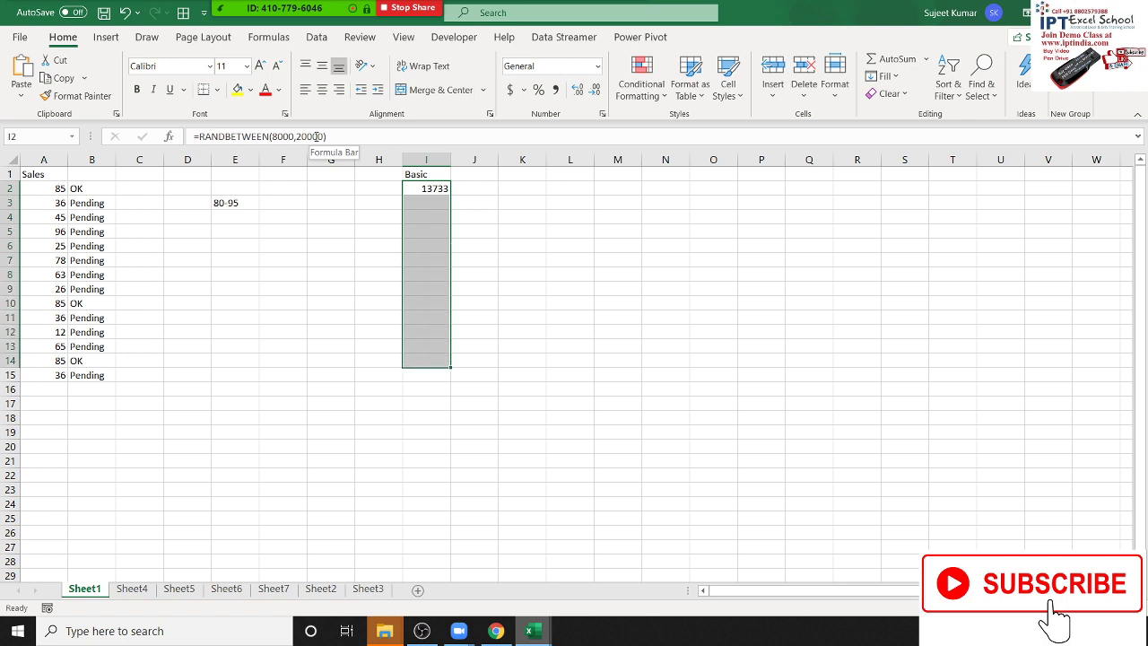
key("ctrl+d")
key("ctrl+c")
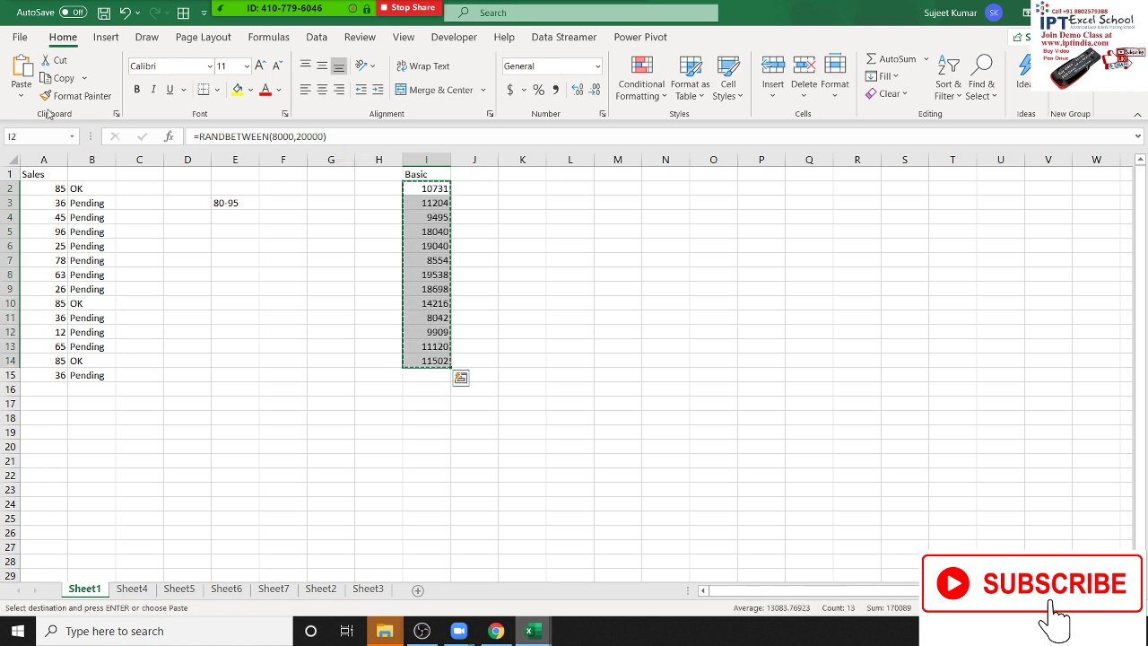
left_click(20, 96)
left_click(23, 211)
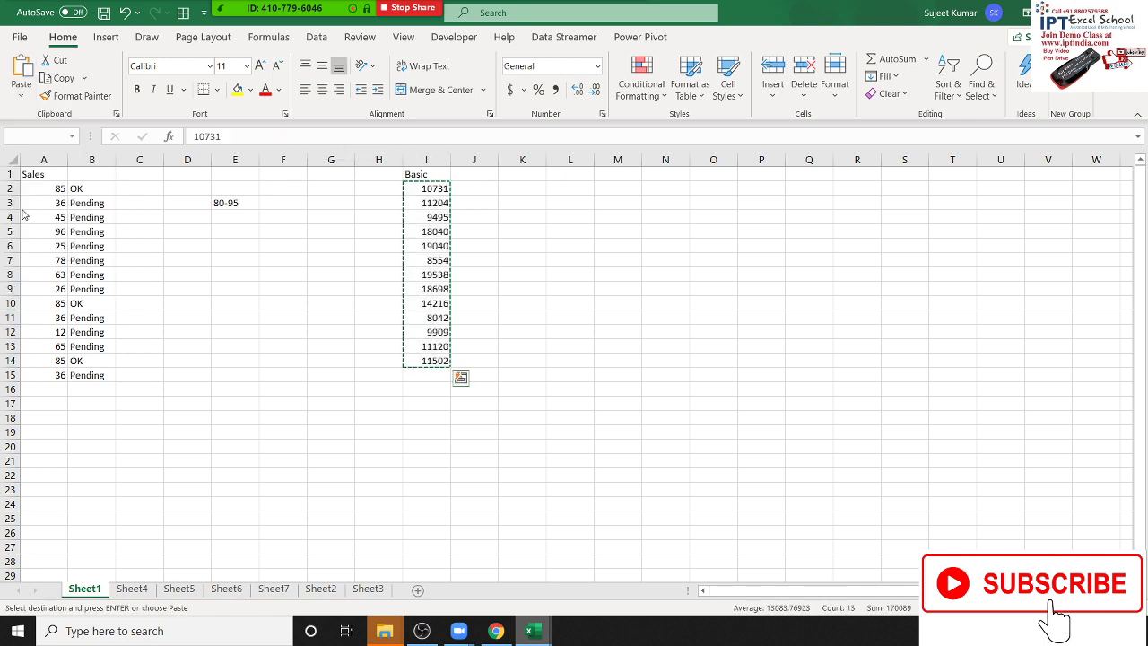
key("Return")
left_click(484, 184)
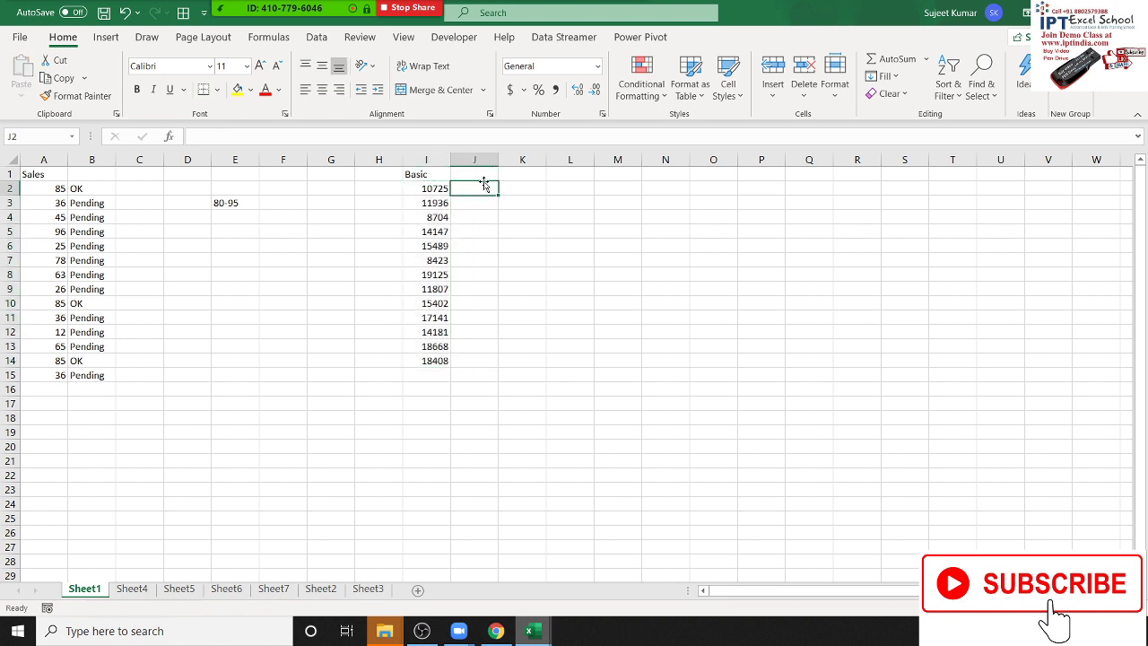
Change the J1 header to PF.
key("Up")
type("OP")
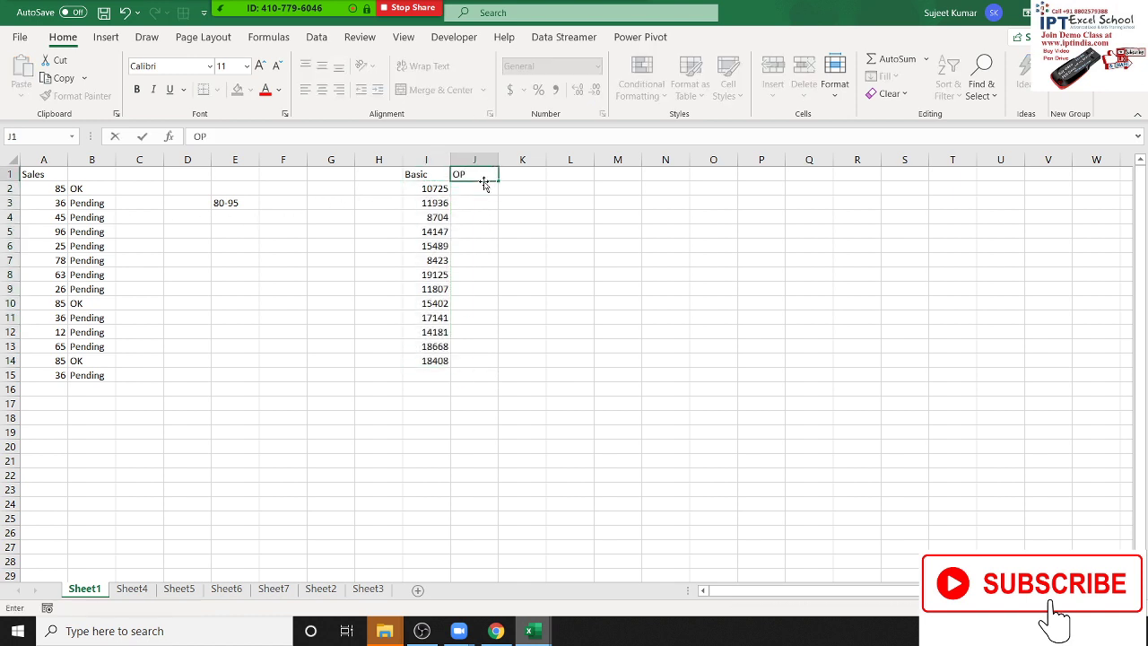
key("BackSpace")
key("BackSpace")
type("PF")
key("Return")
Enter the PF criteria >15000, 12% and 1800 in L2, L3 and L4.
key("Right")
key("Right")
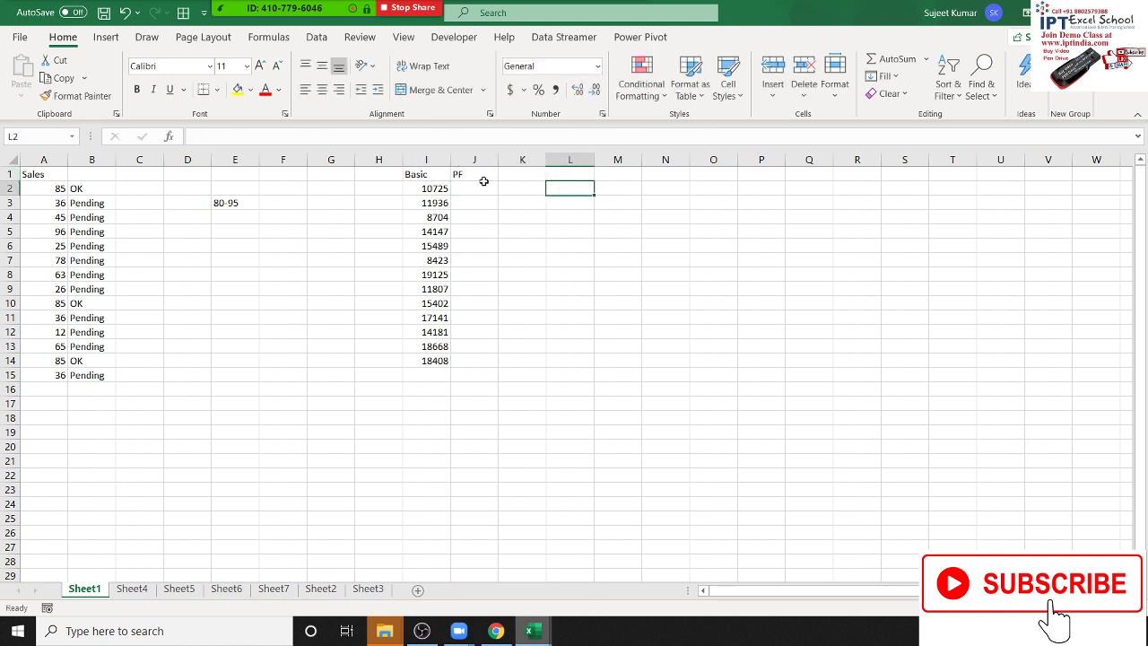
type("15000")
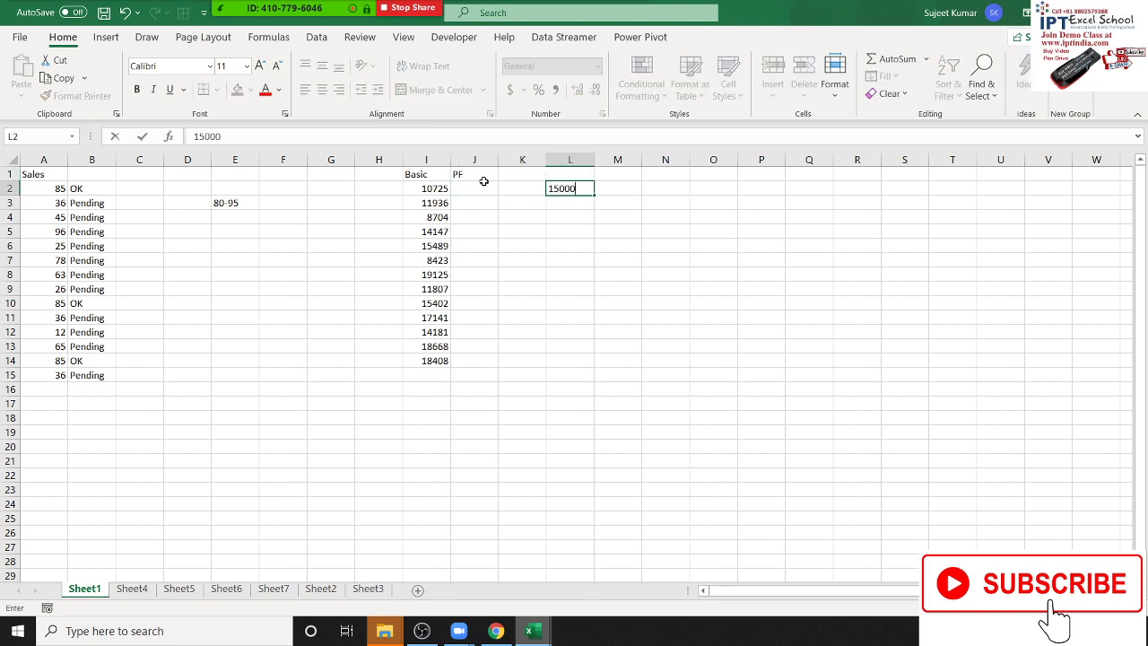
key("Escape")
type(">")
type("15000")
key("Return")
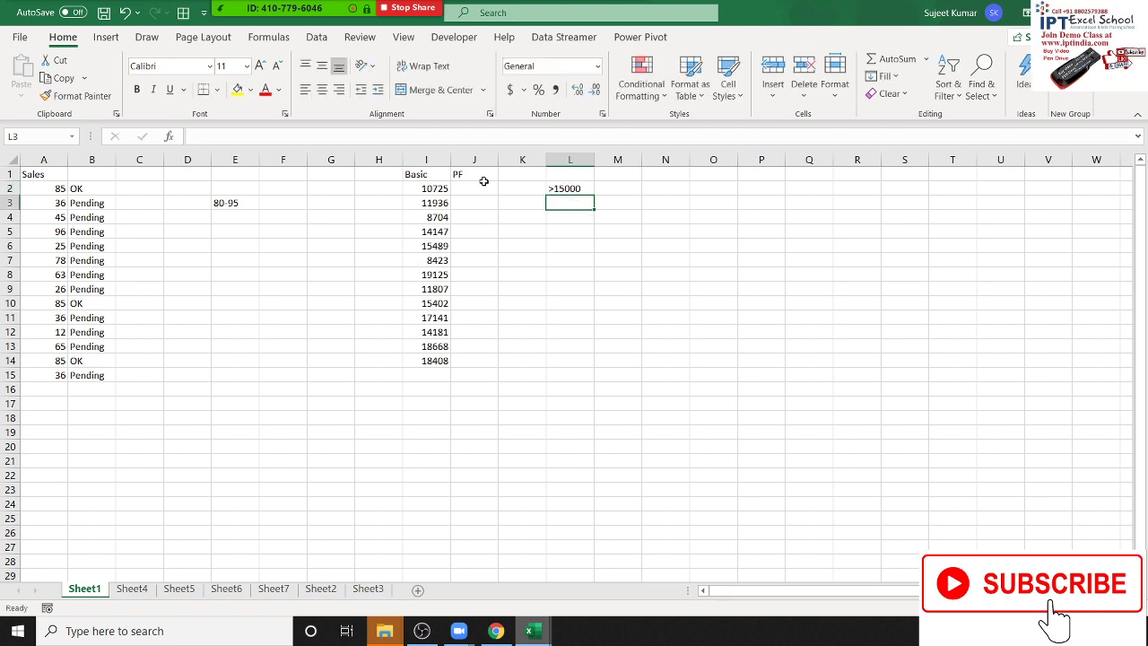
type("12%")
key("Return")
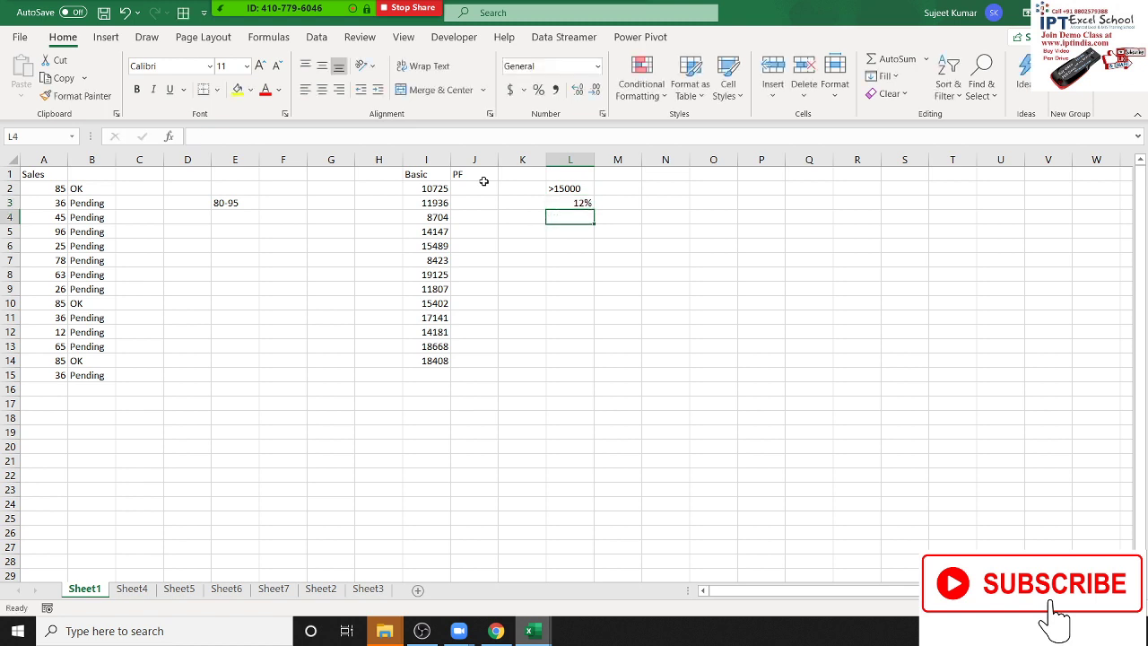
type("1")
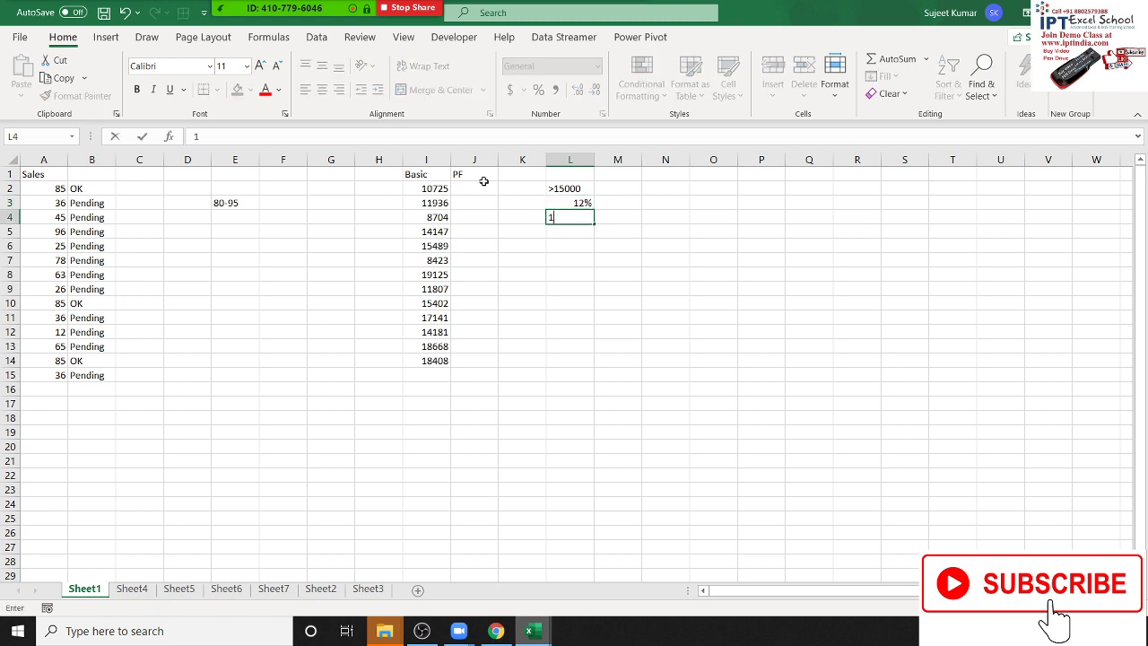
type("800")
key("Return")
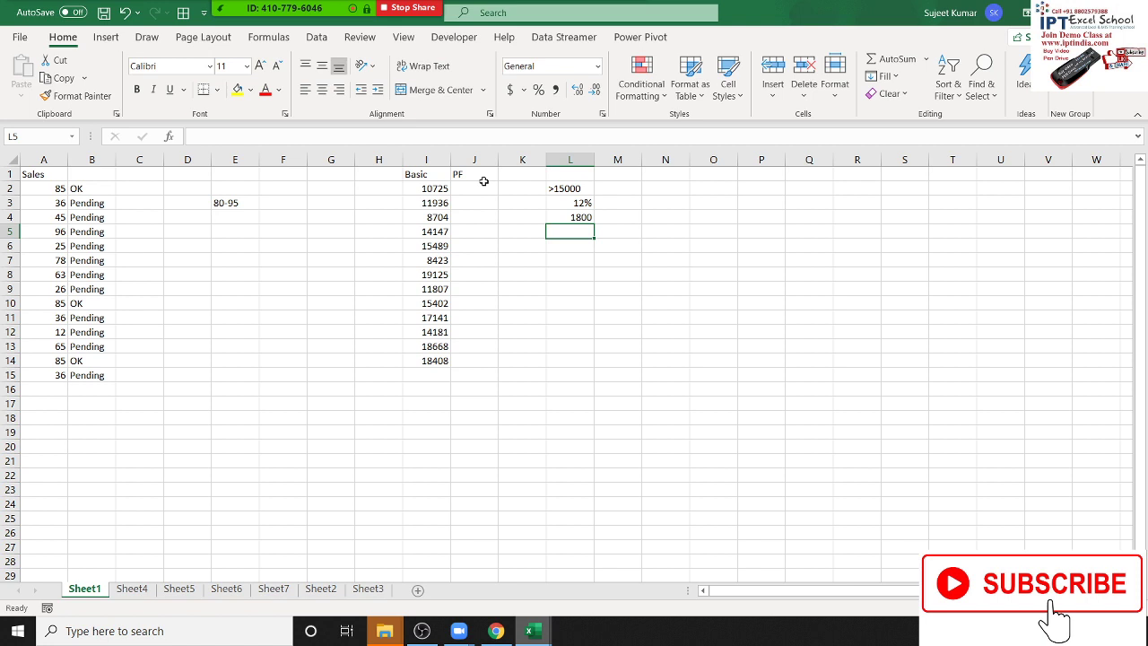
Enter =IF(I2>15000,I2*12%,1800) in J2 to calculate PF from Basic.
key("Left")
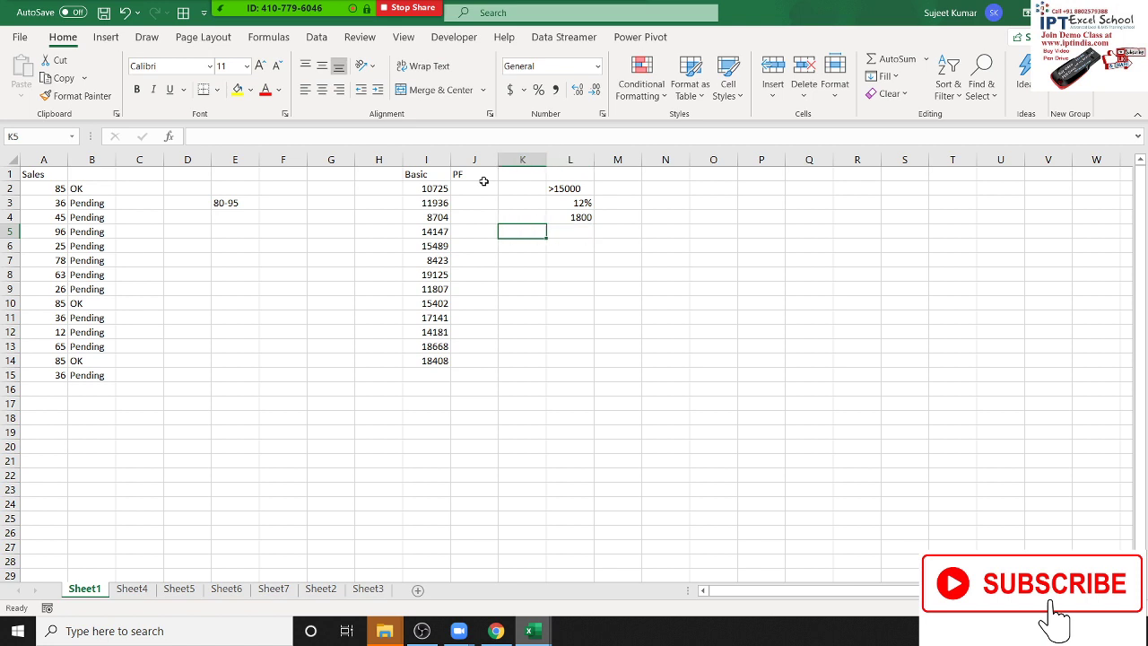
key("Up")
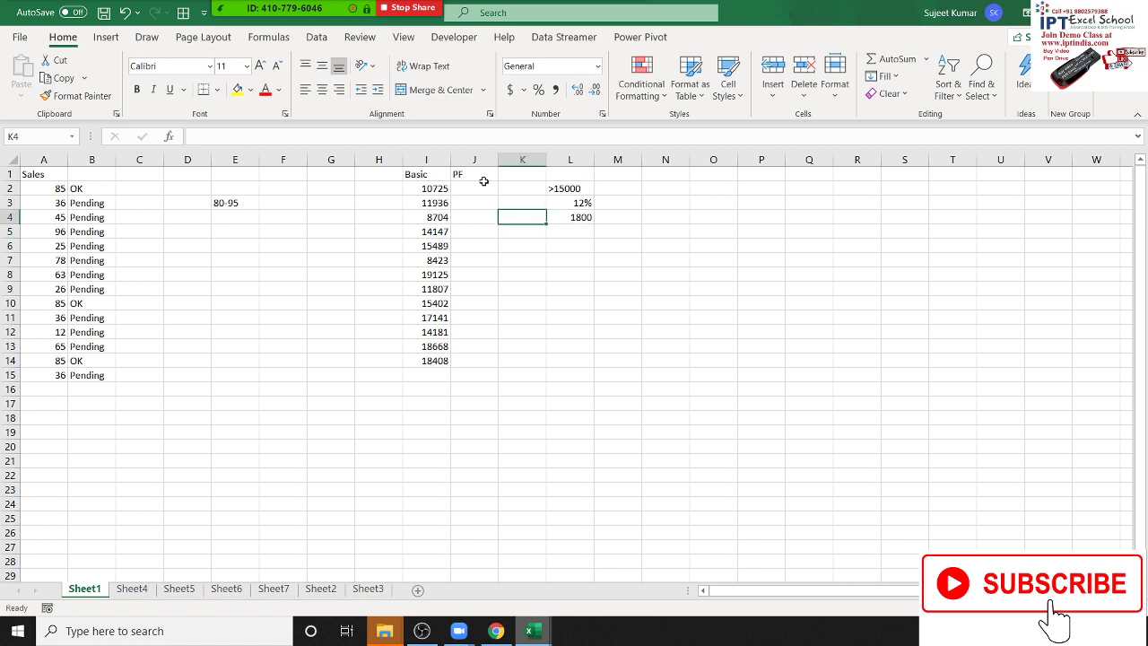
key("Up")
key("Up")
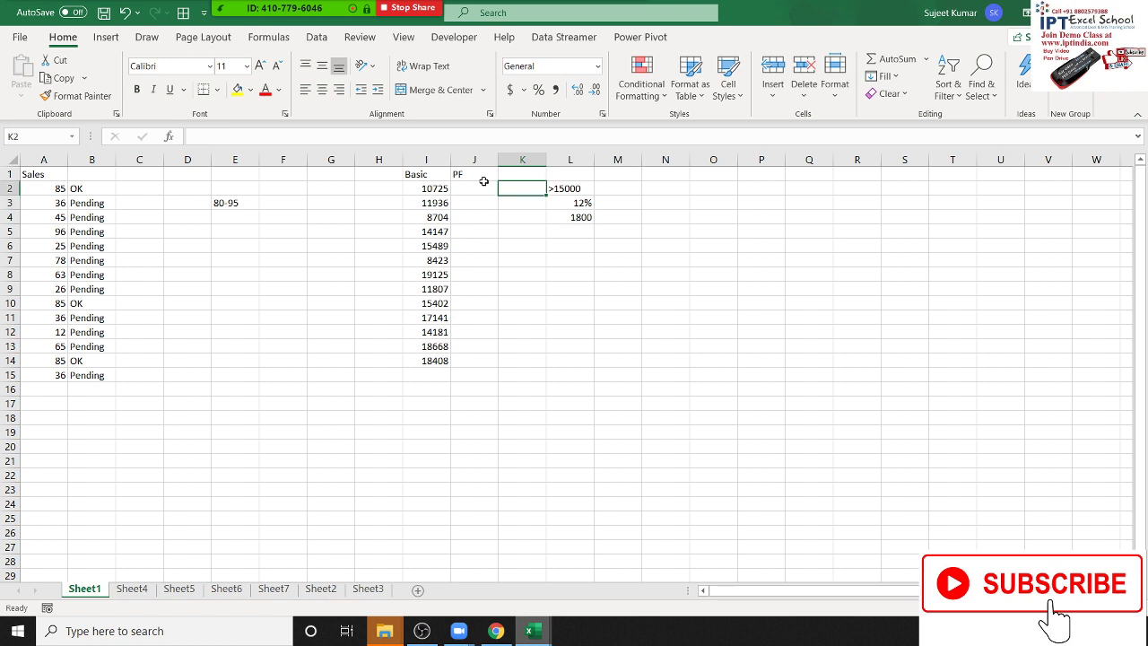
key("Left")
type("=i")
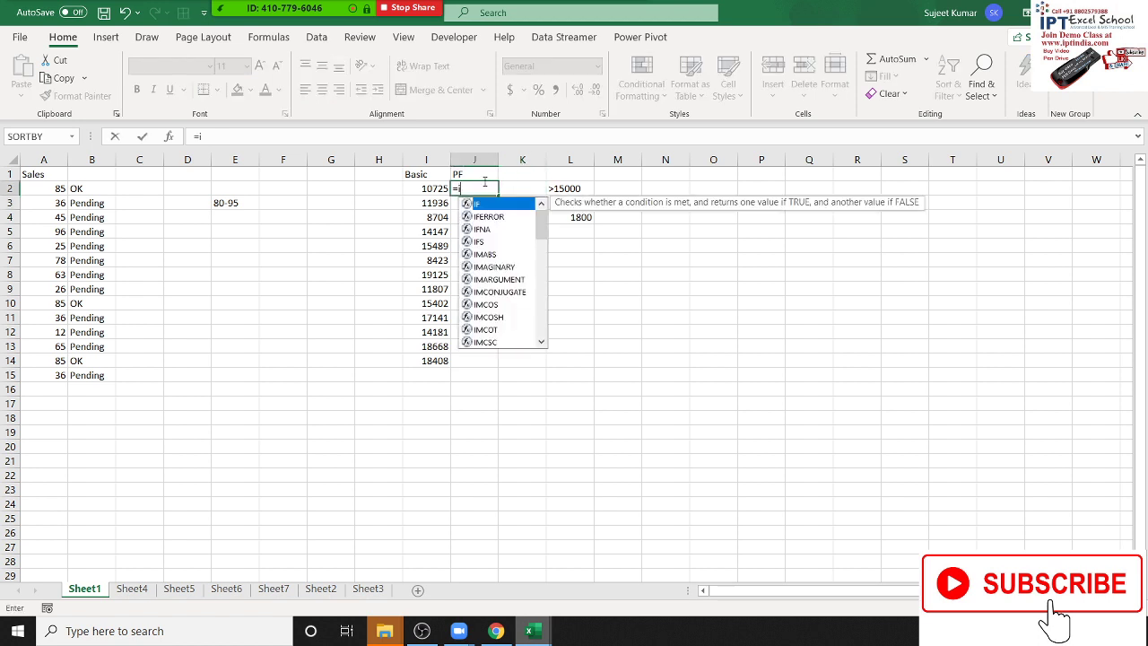
type("f(")
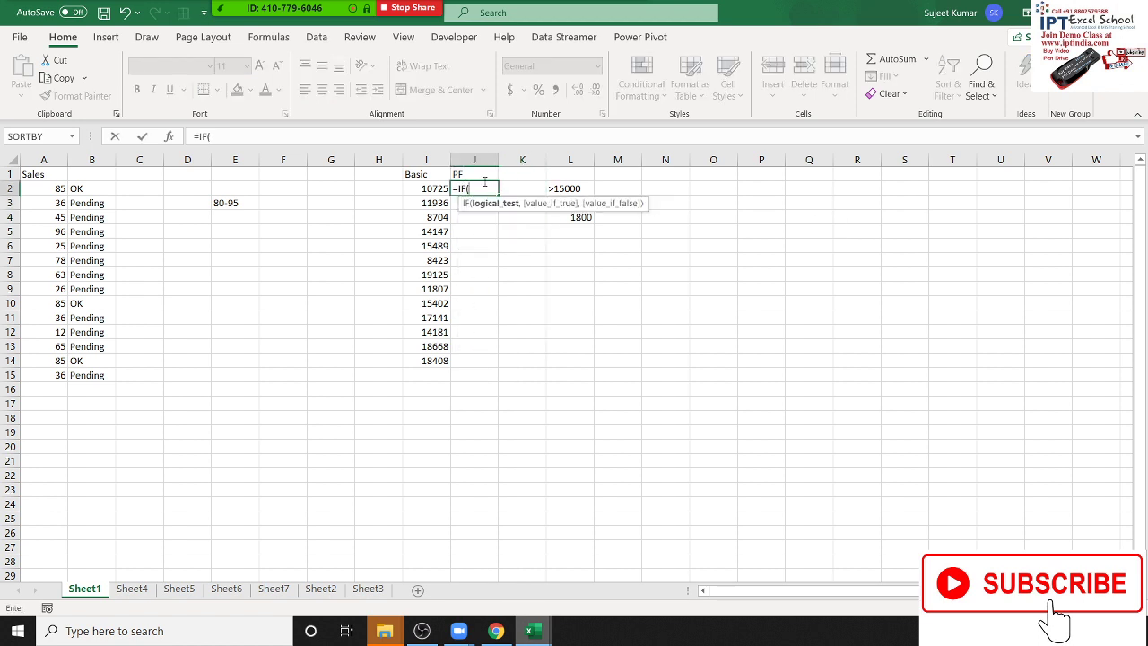
key("Left")
type(">")
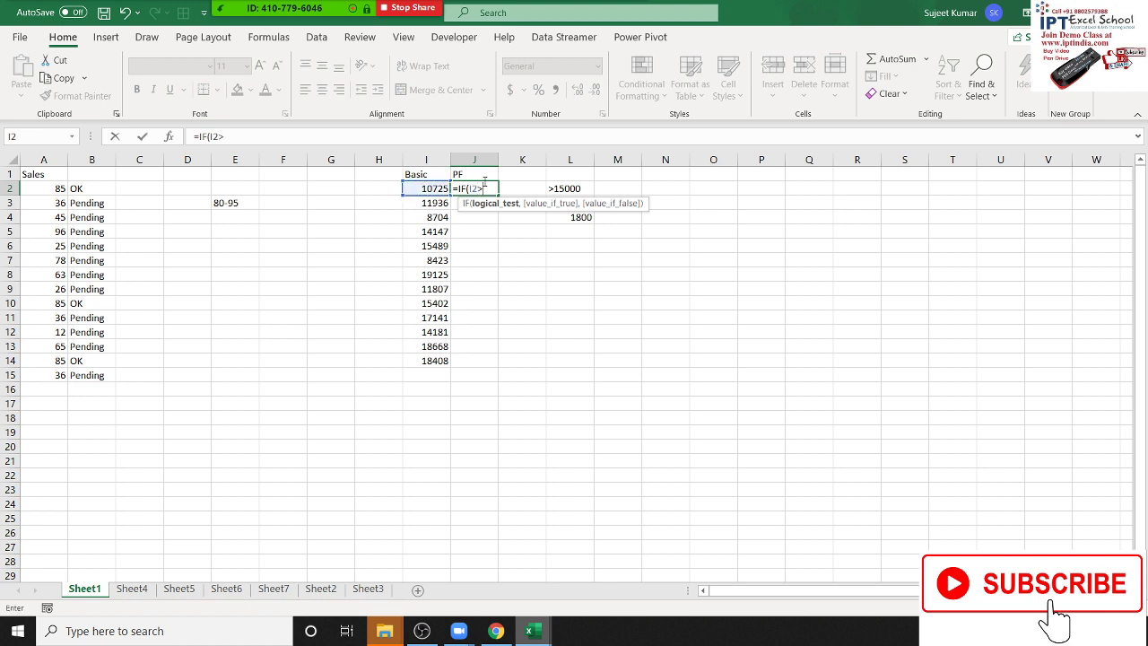
type("15")
type("000,")
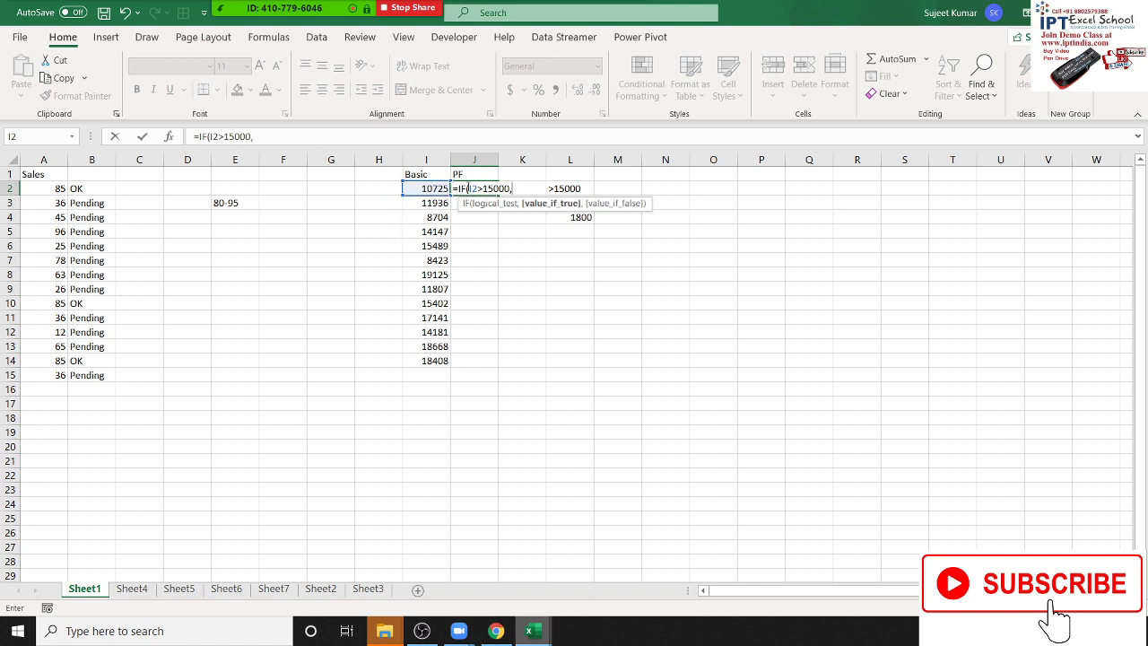
type("\"")
key("BackSpace")
left_click(431, 186)
type("*")
type("12%")
type(",")
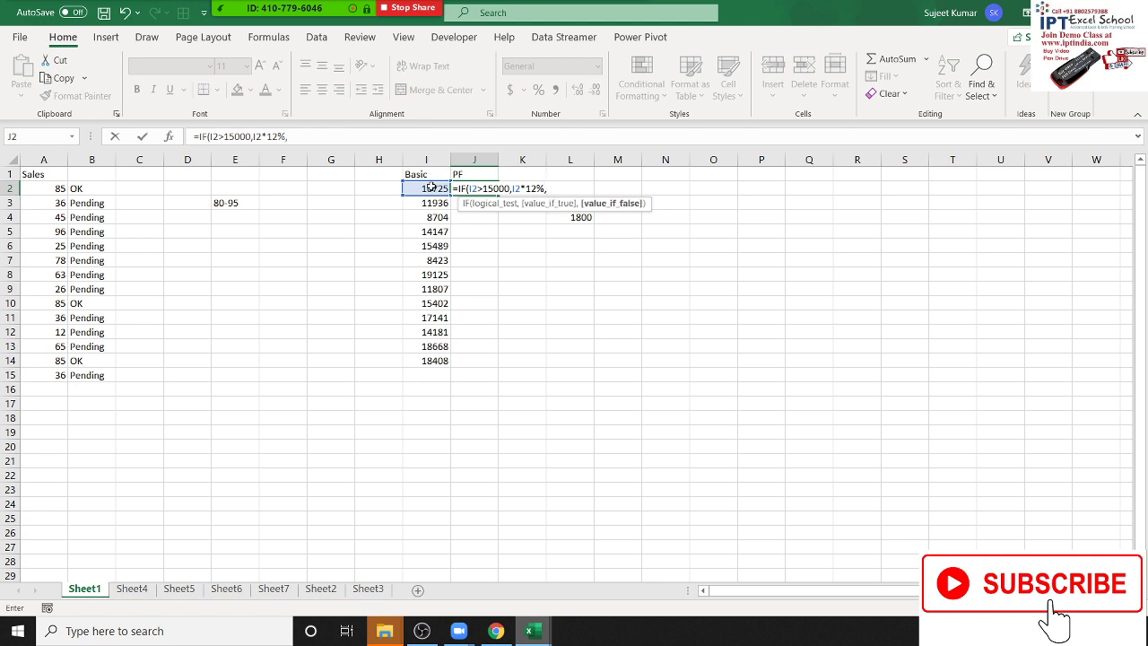
type("18")
type("00")
key("Return")
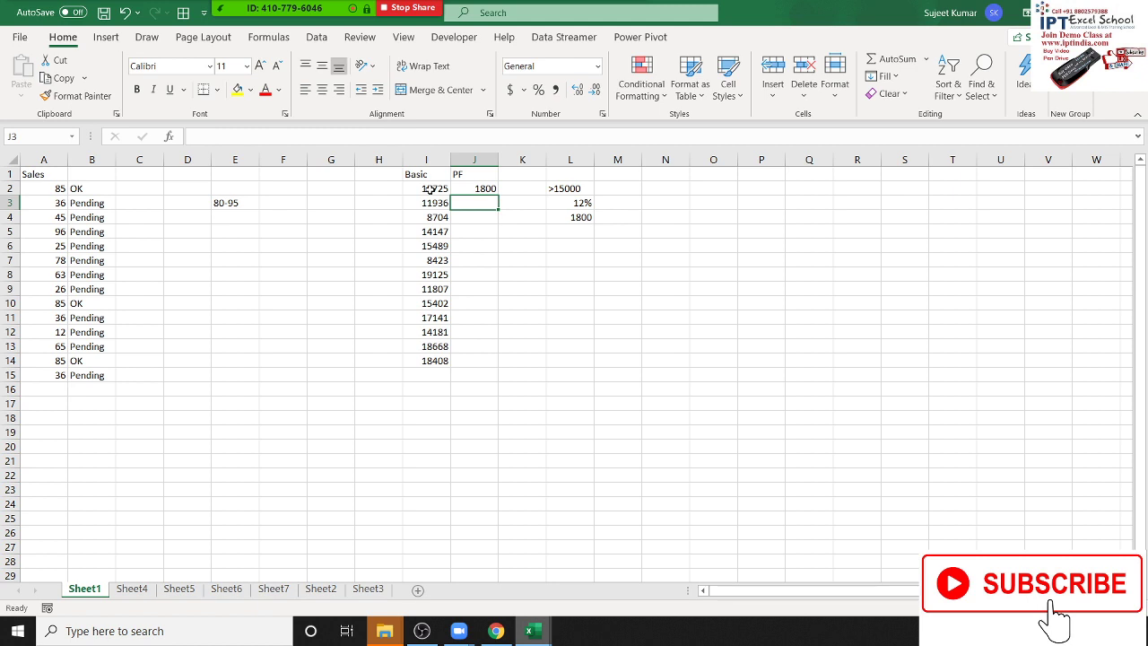
key("Left")
Fill the PF formula from J2 down to J14.
key("ctrl+Down")
key("Right")
key("ctrl+shift+Up")
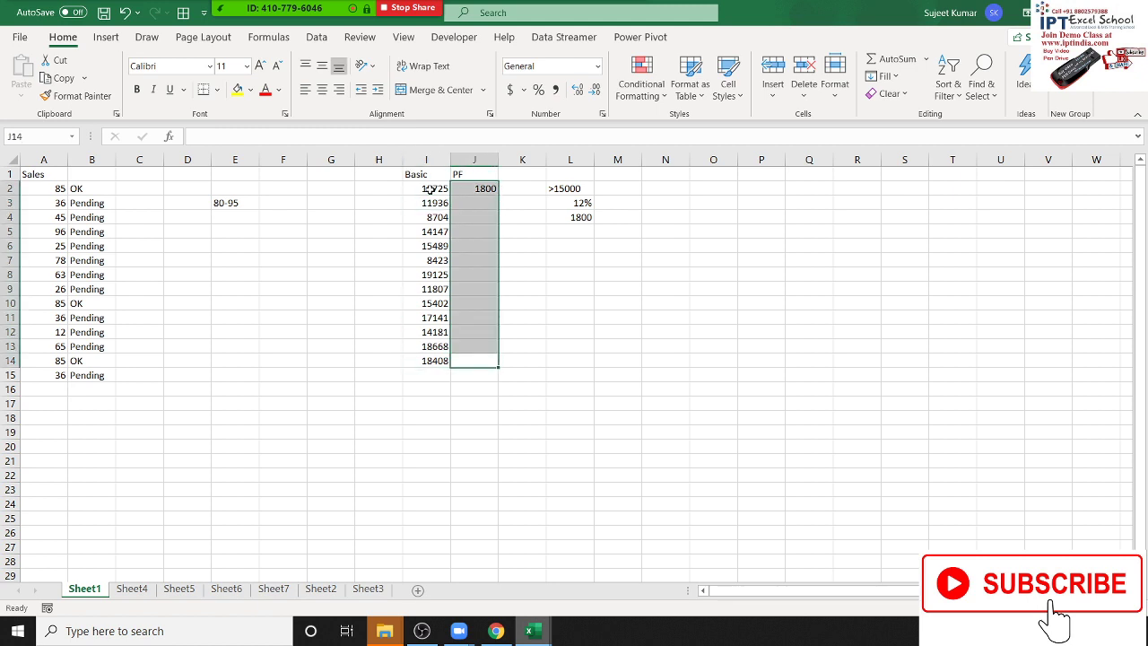
key("ctrl+d")
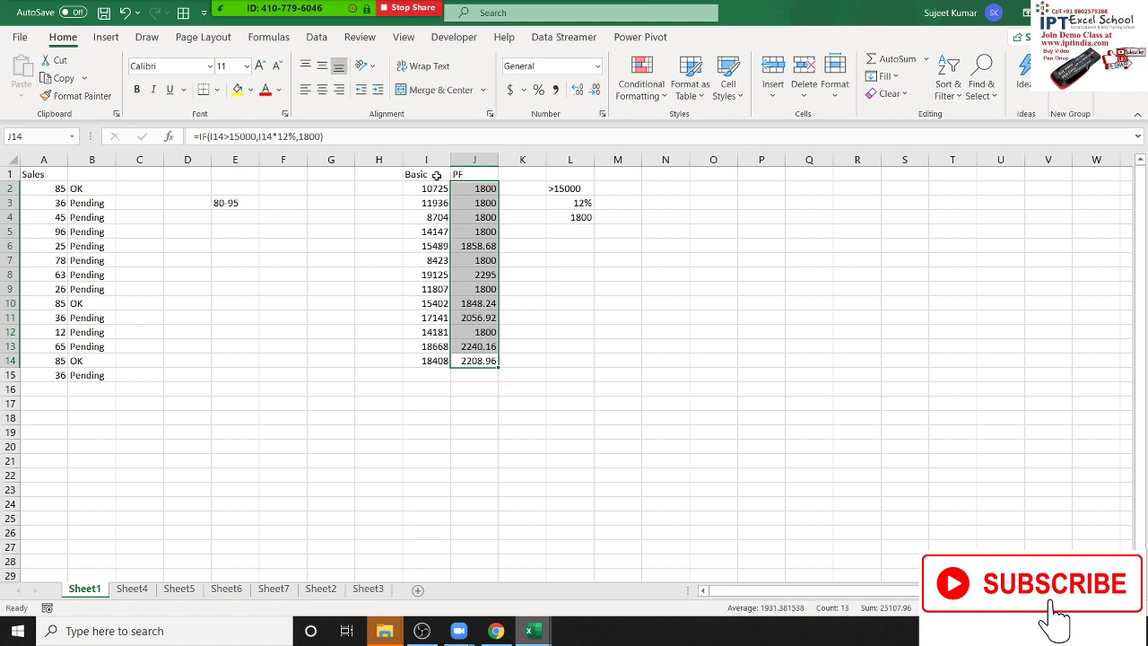
Check J2's formula and compare PF results against Basic values such as 15489 and 17141.
left_click(483, 188)
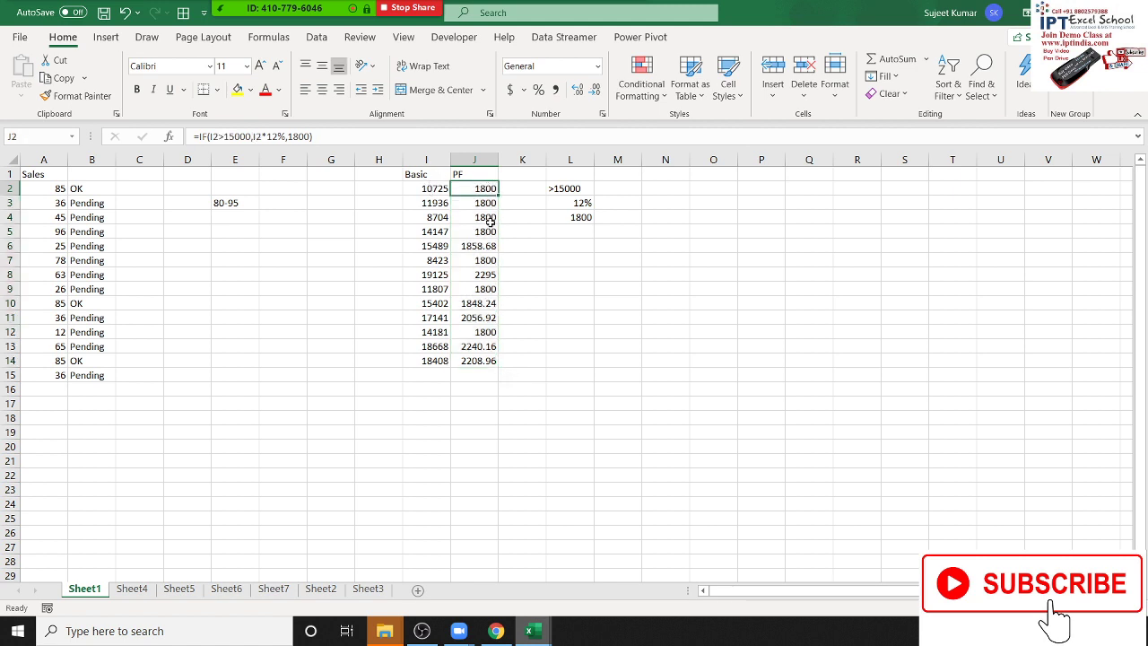
double_click(478, 188)
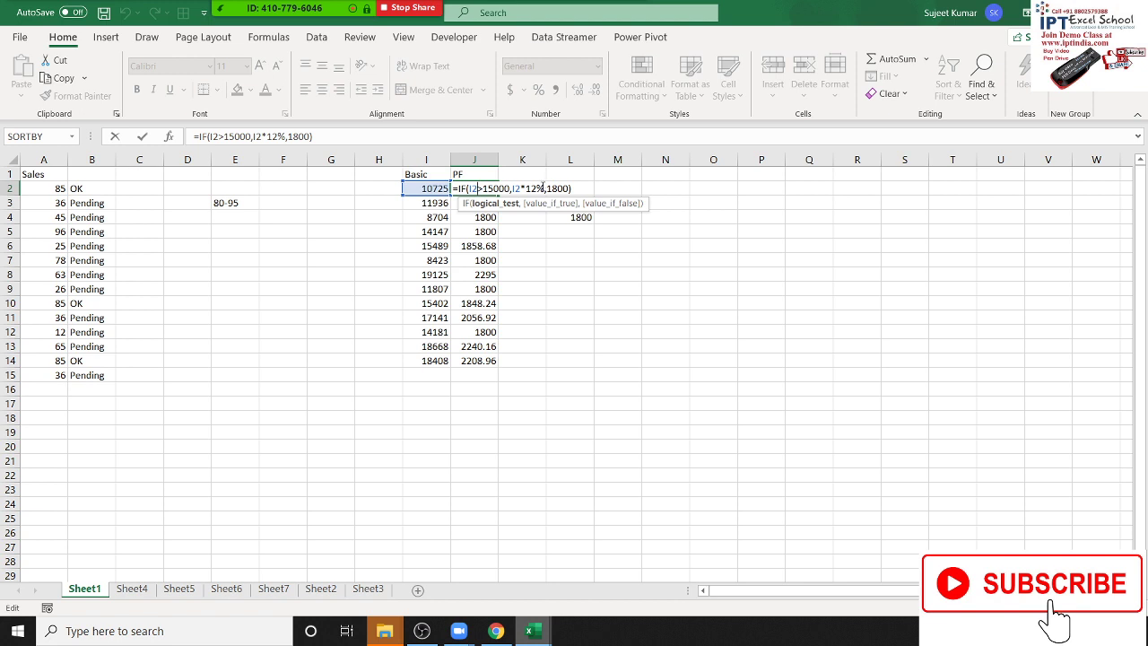
key("Return")
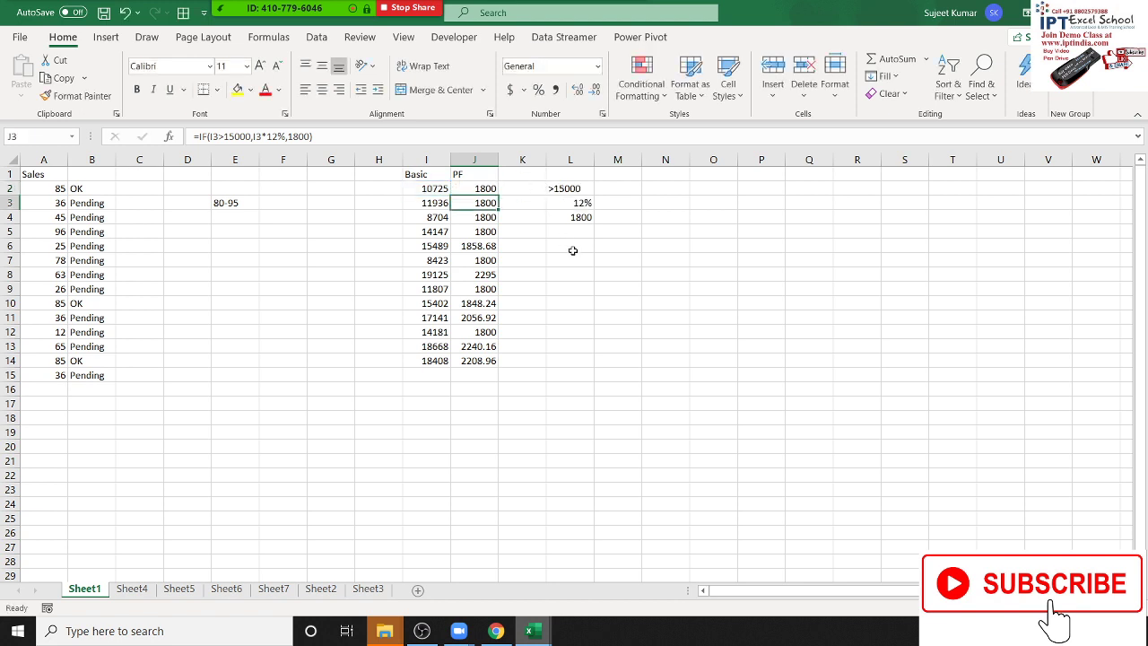
left_click(435, 247)
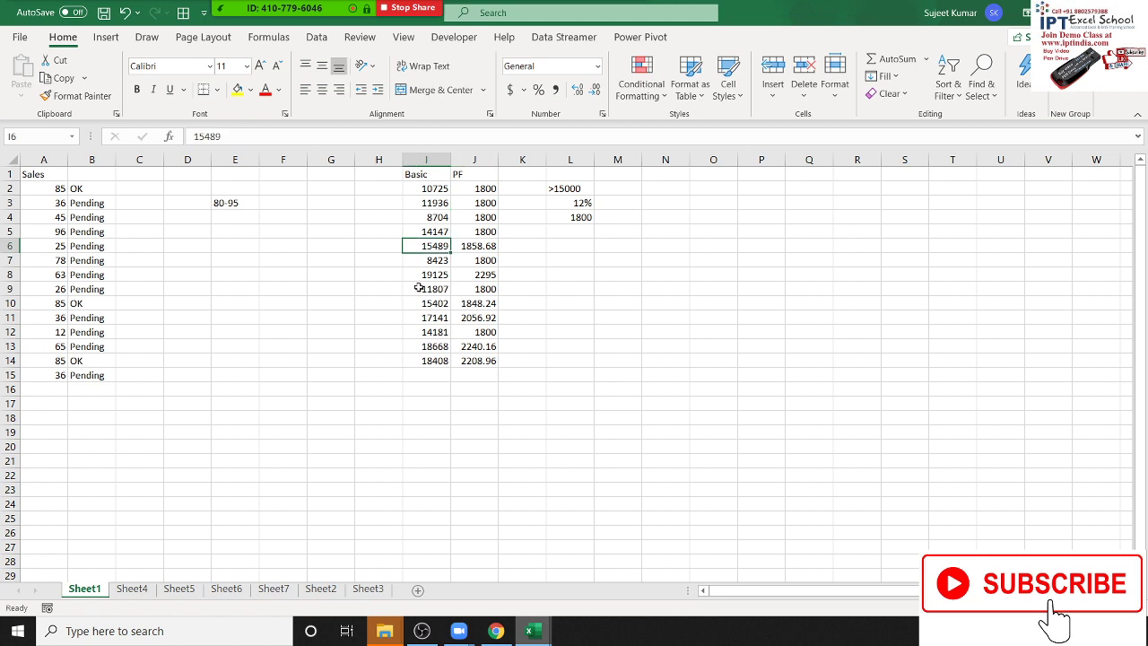
left_click(449, 318)
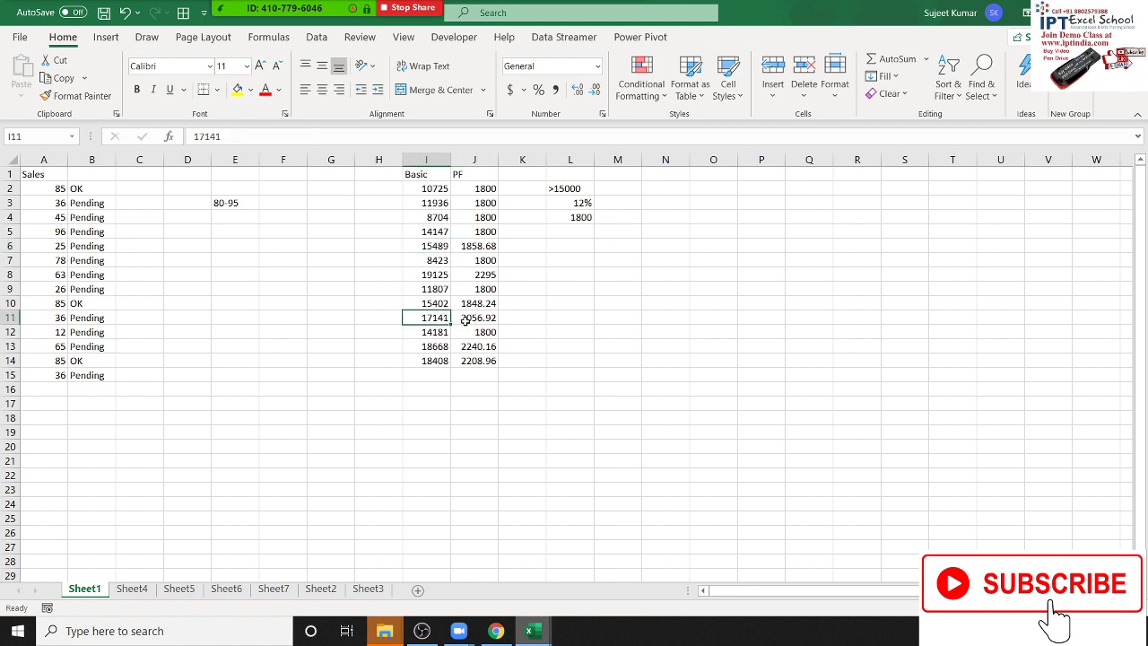
mouse_move(464, 320)
left_mouse_down()
mouse_move(471, 310)
mouse_move(484, 360)
left_mouse_up()
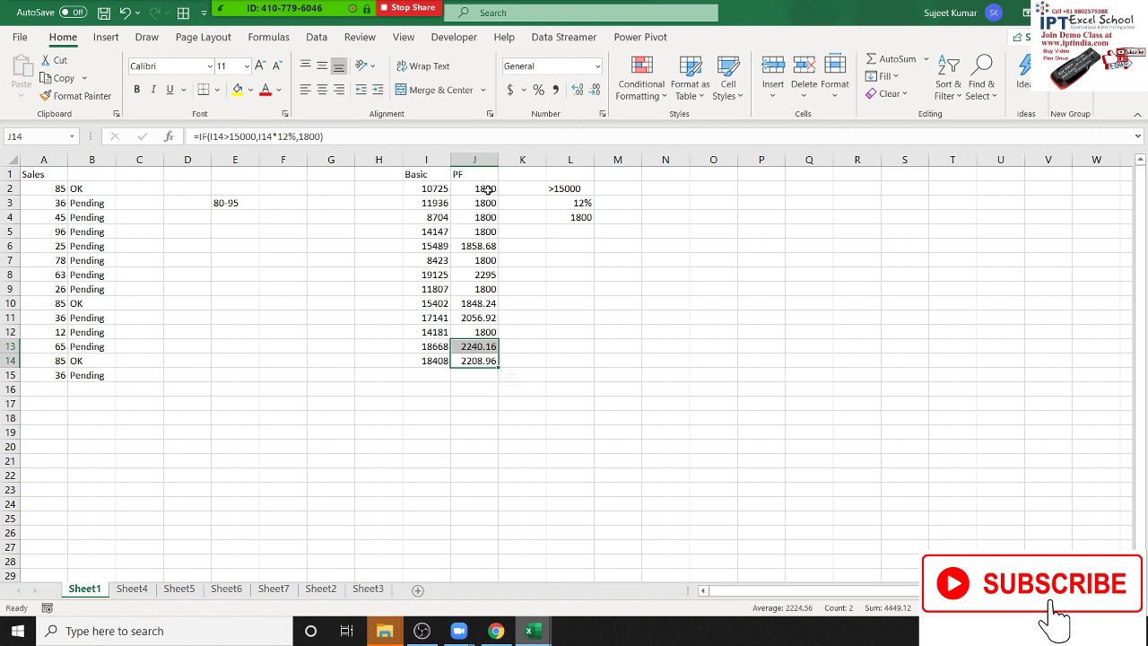
left_click_drag(487, 189, 483, 225)
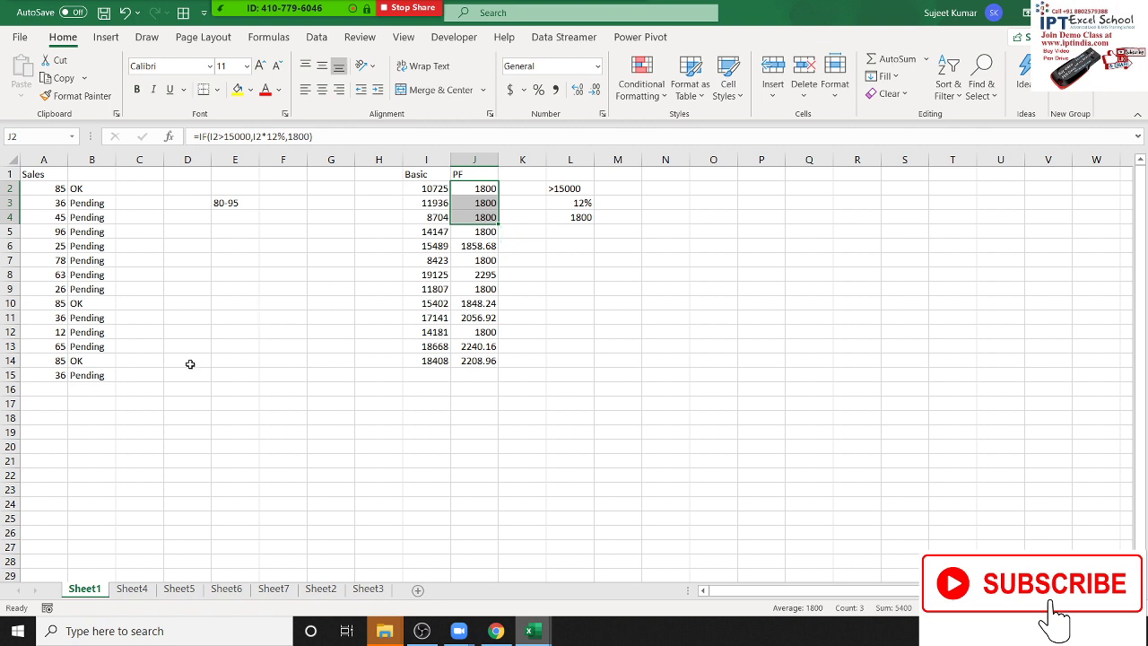
left_click_drag(489, 332, 489, 203)
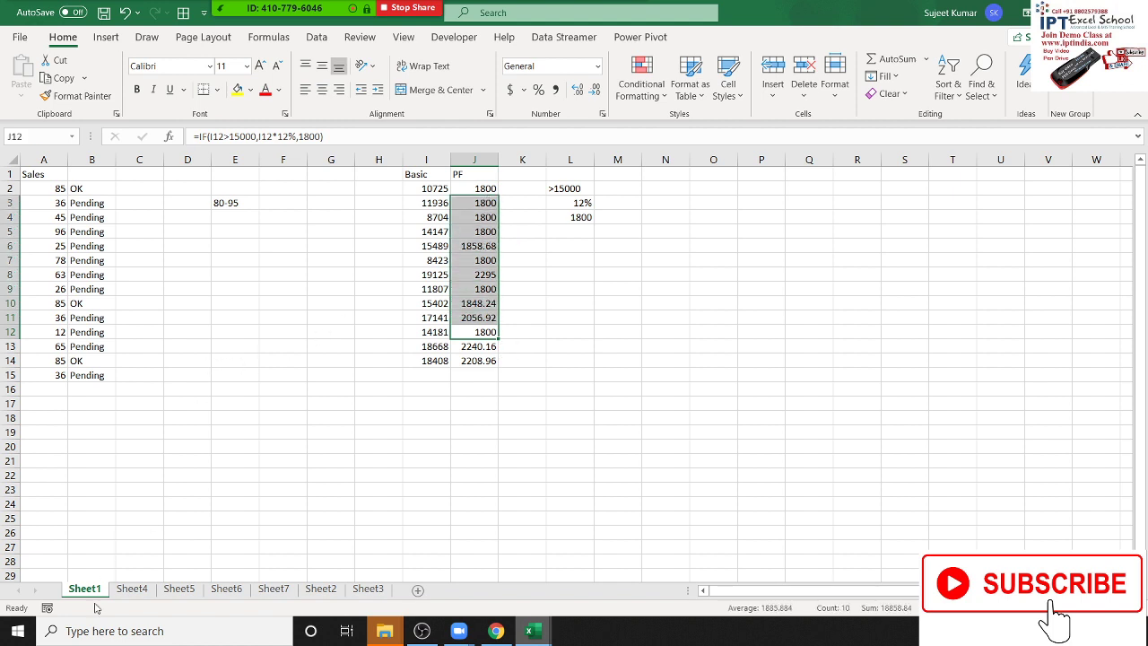
On Sheet4, add a Name header in A1 and fill student names down to row 15.
left_click(133, 592)
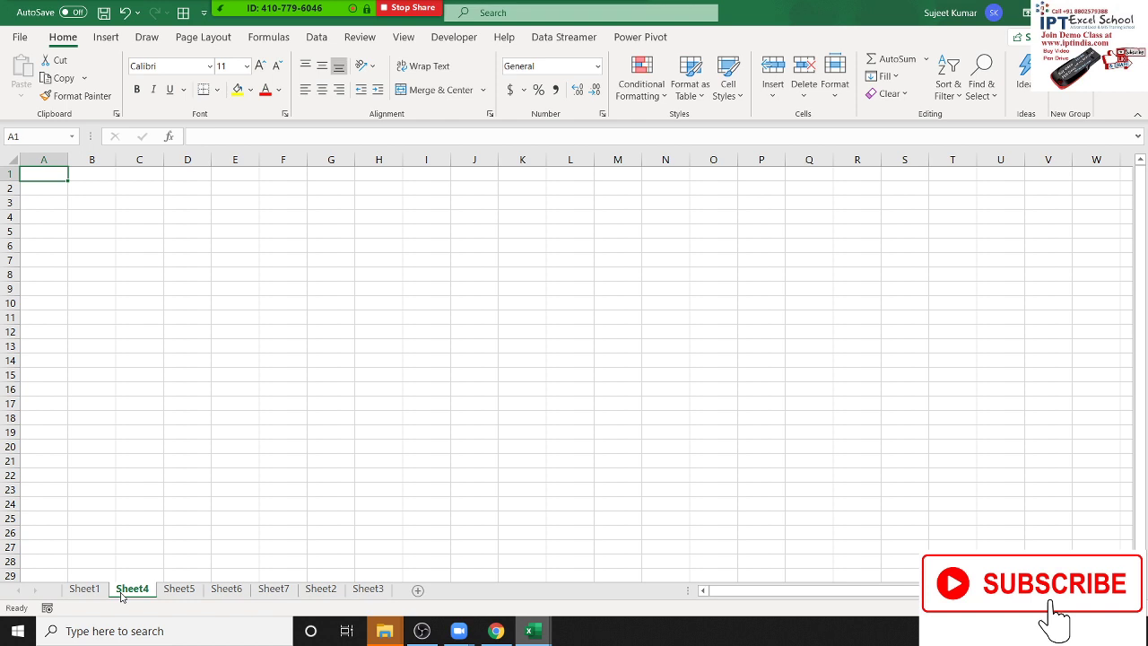
type("Name")
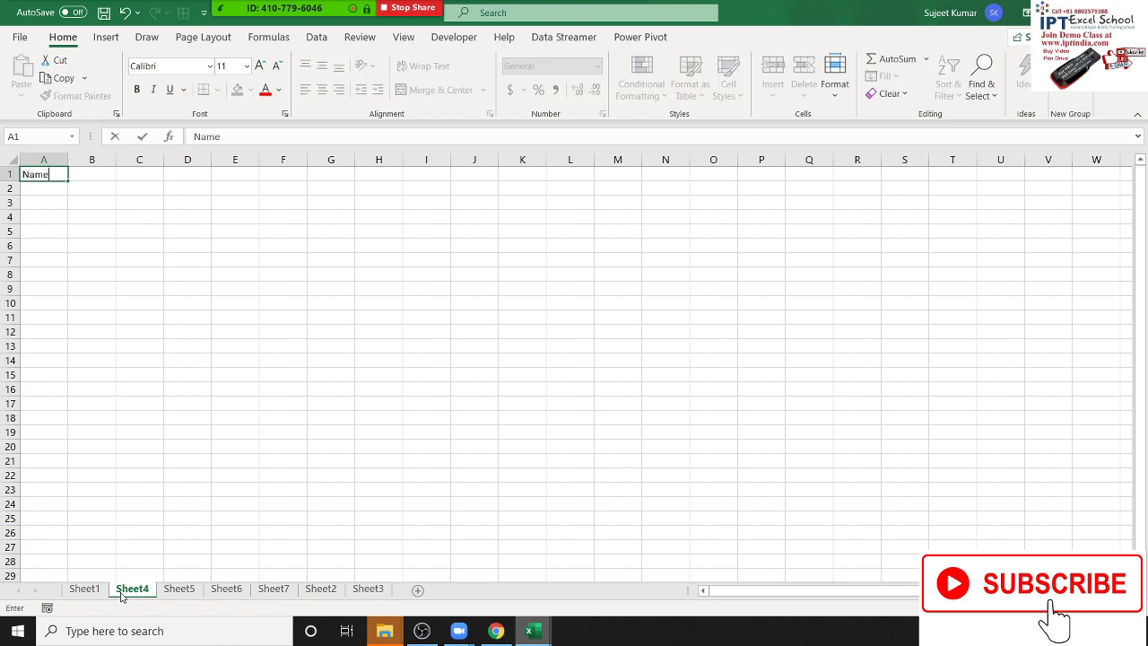
key("Return")
type("Puja")
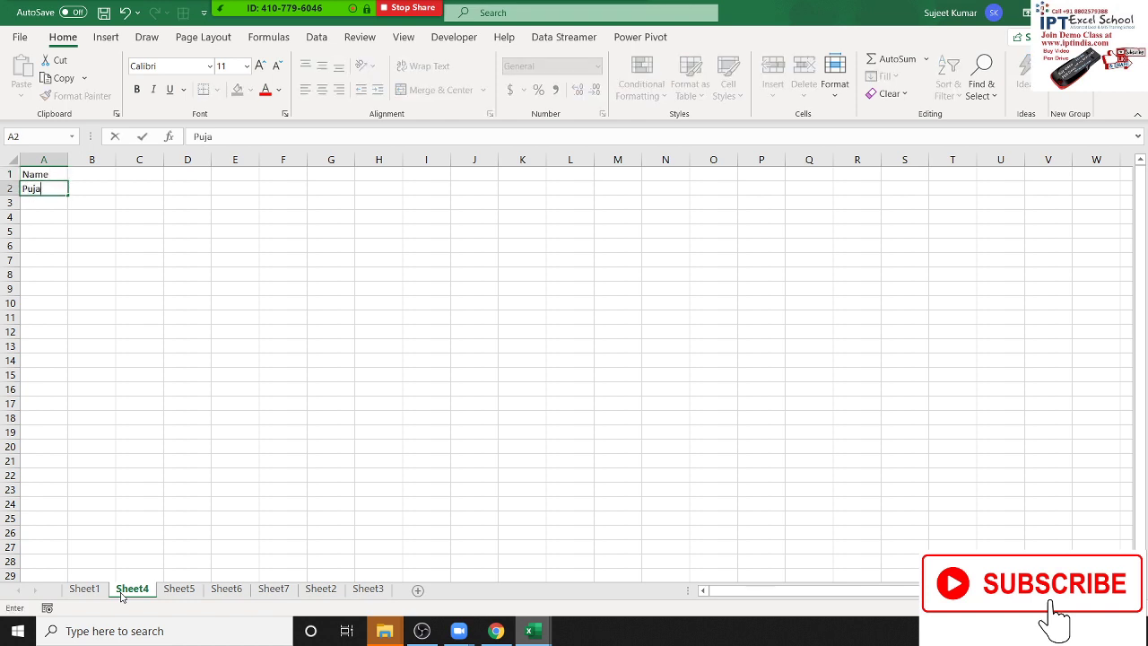
left_click(63, 300)
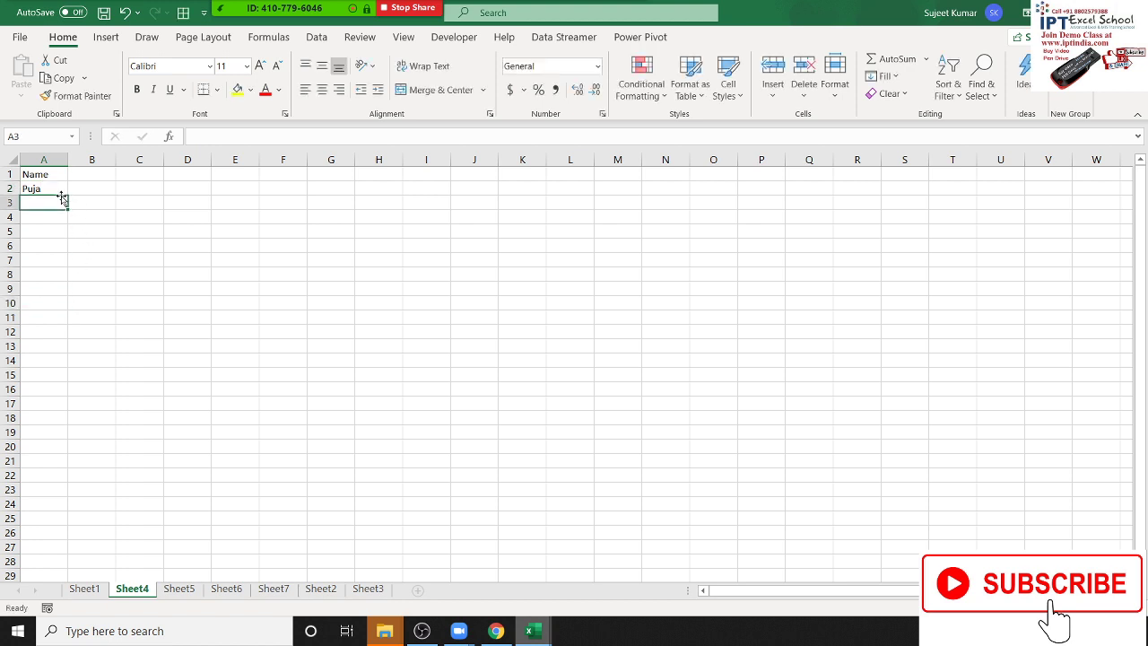
left_click(61, 204)
left_click(60, 192)
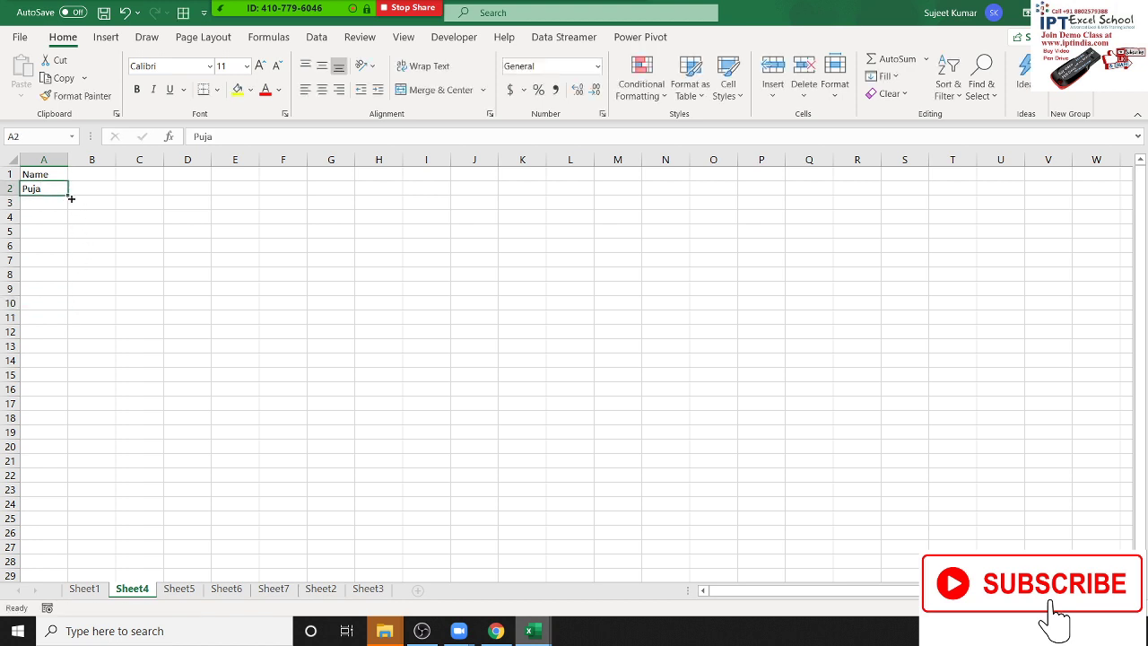
left_click_drag(68, 196, 61, 382)
Enter S-1 in B1 and extend the headers to S-2 and S-3 through D1.
left_click(98, 181)
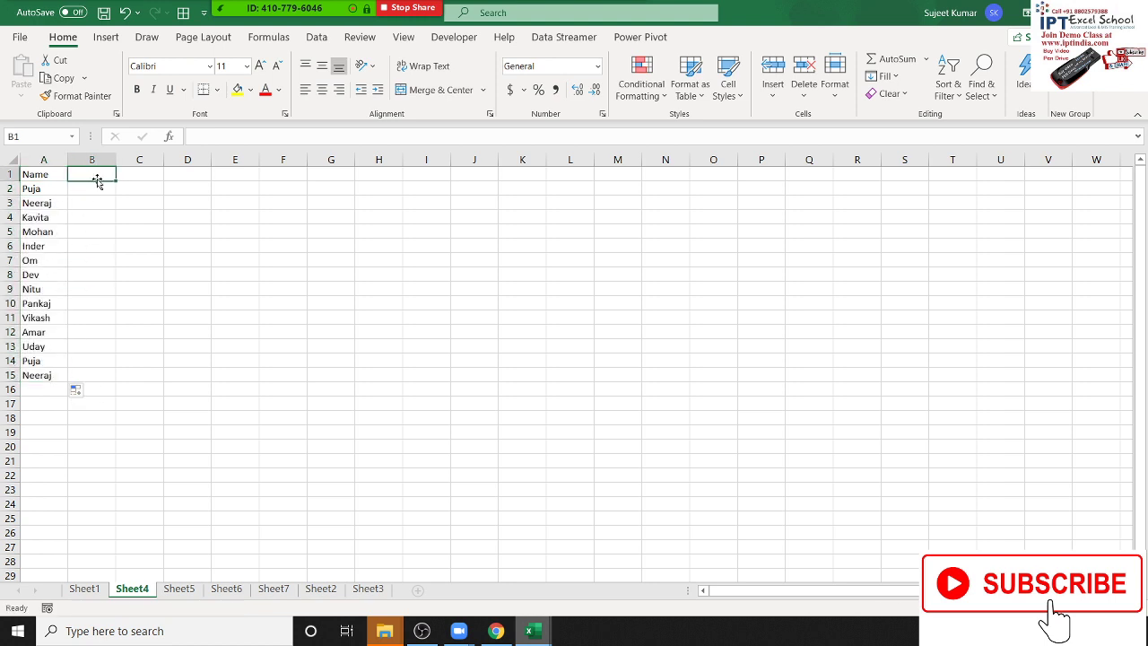
type("S")
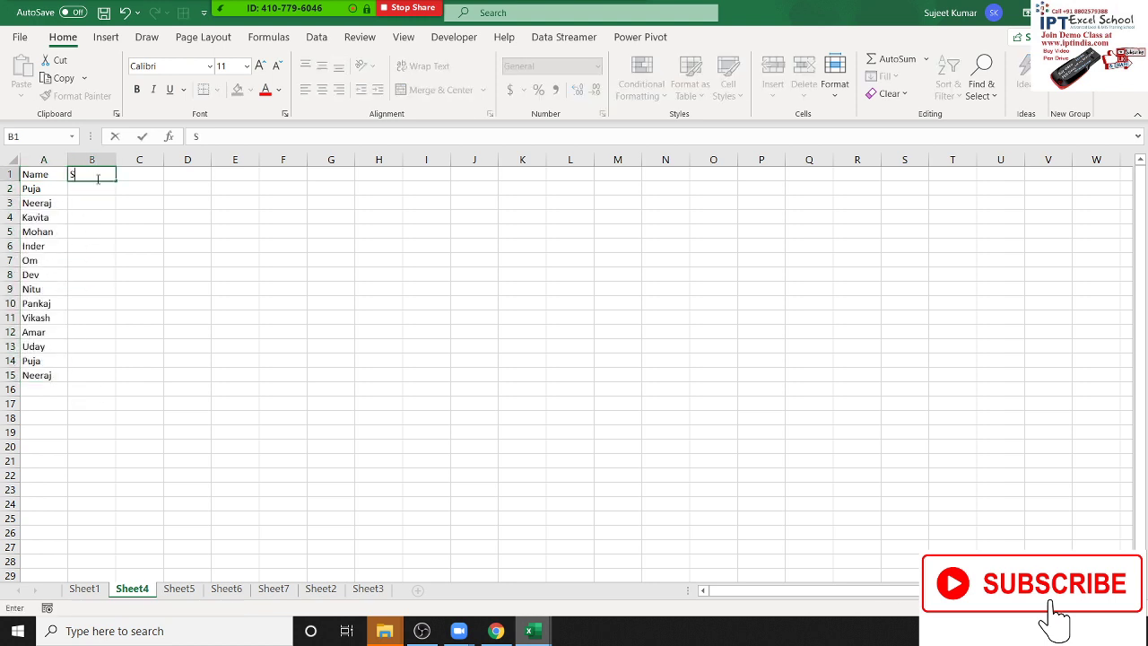
type("-1")
key("Return")
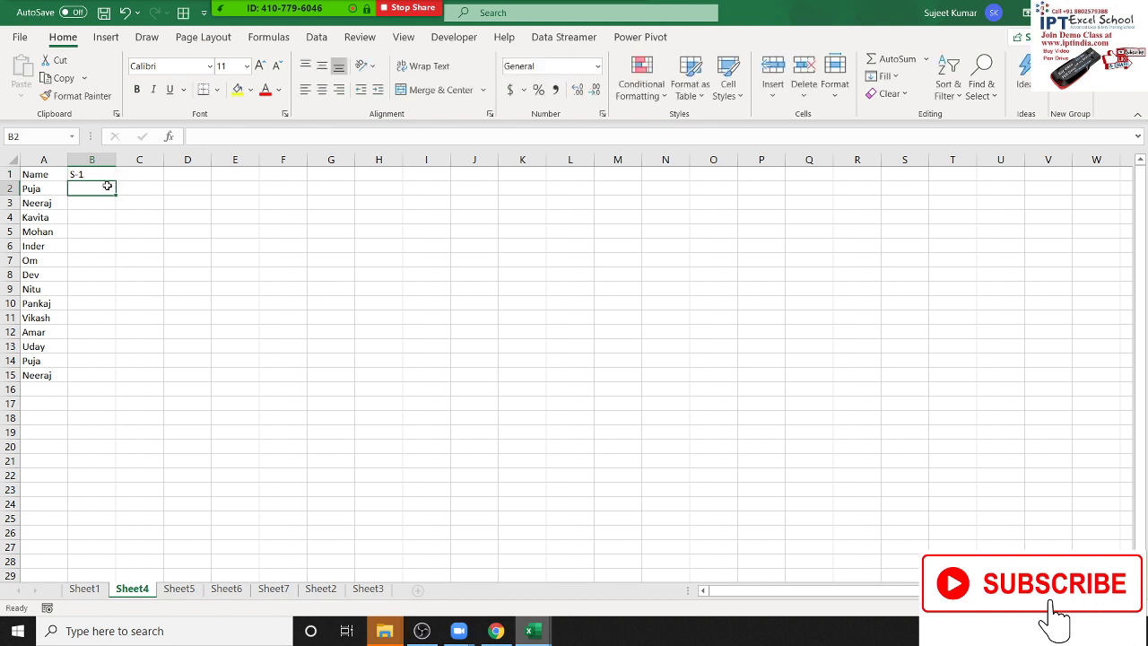
left_click(102, 173)
left_click_drag(115, 180, 202, 185)
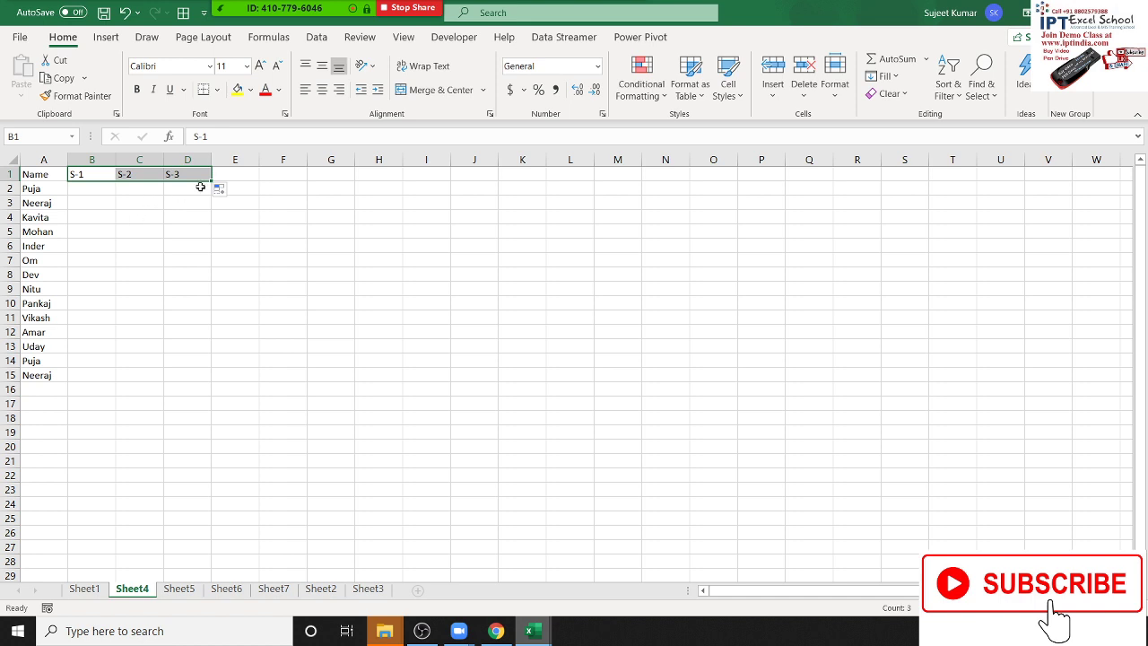
Extend the headers to S-4 in E1 and enter =RANDBETWEEN(10,90) in B2.
left_click_drag(212, 182, 259, 182)
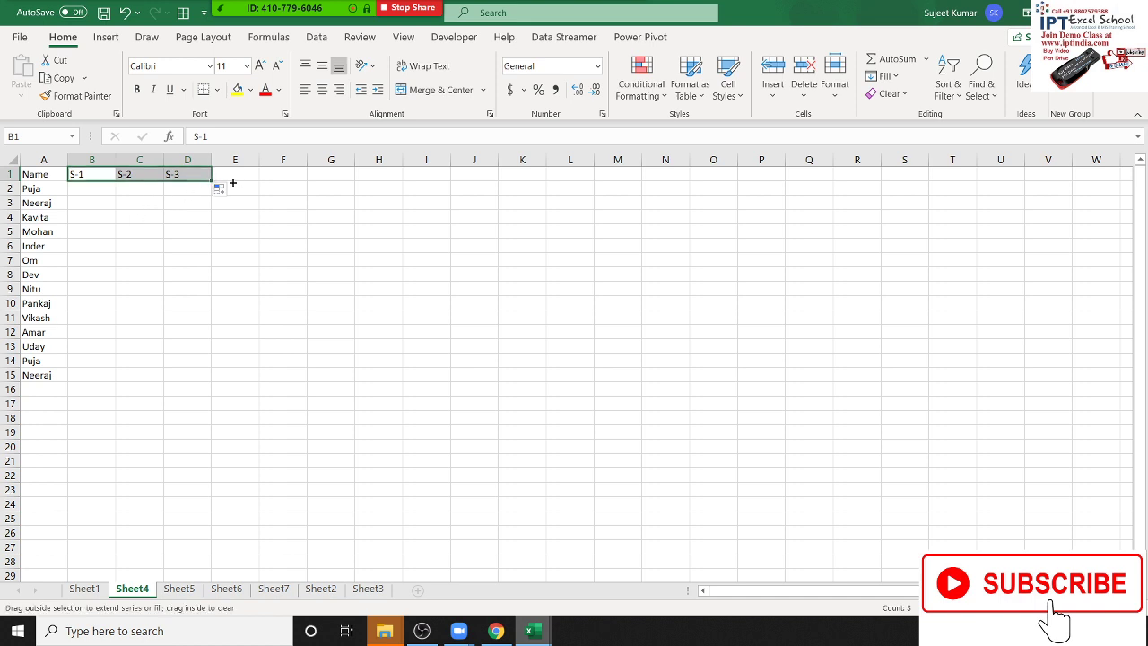
left_click(110, 190)
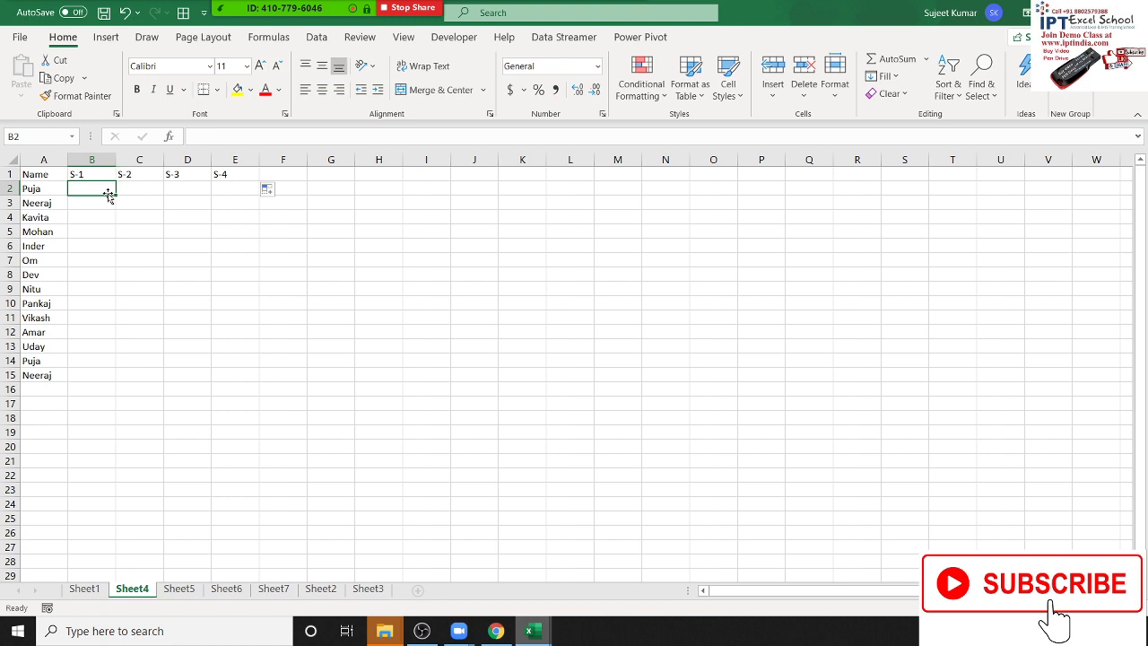
type("=ra")
key("Down")
key("Down")
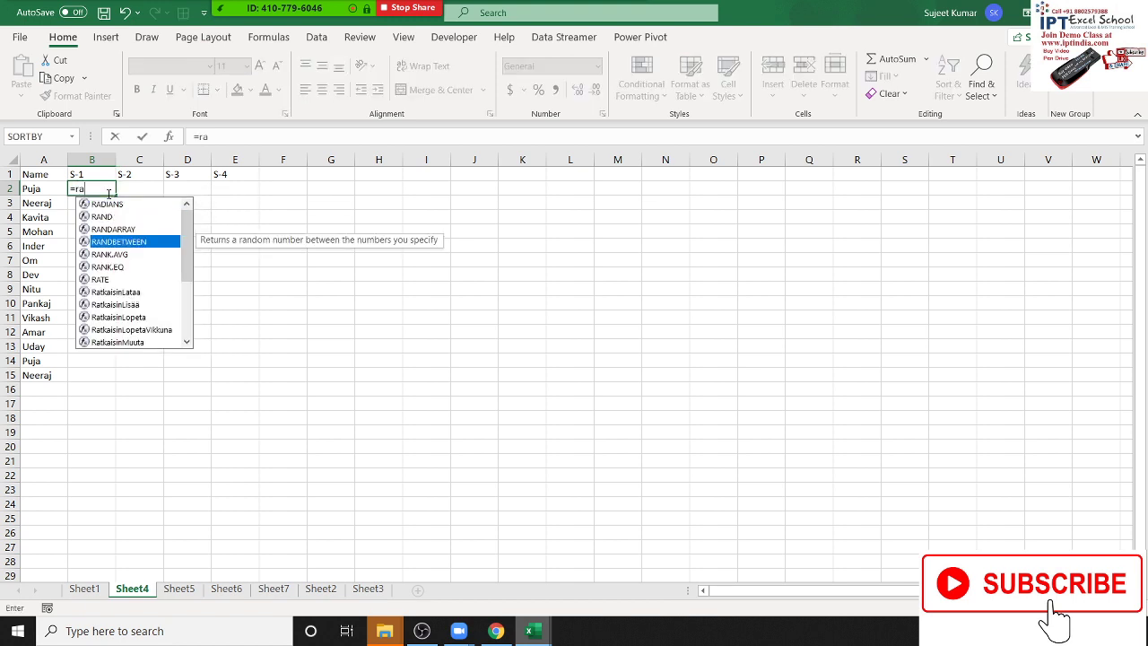
key("Tab")
type("10,")
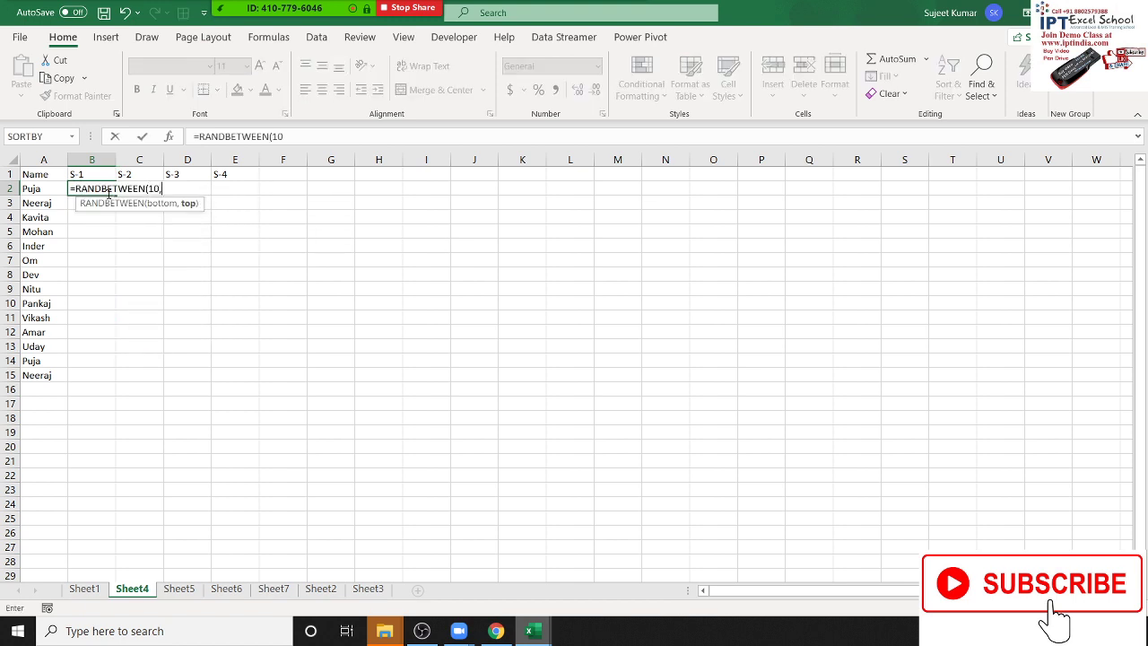
type("90")
key("ctrl+Return")
Fill the random formula across B2:E15, paste it as fixed values, and type Result in F1.
key("shift+Right")
key("shift+Right")
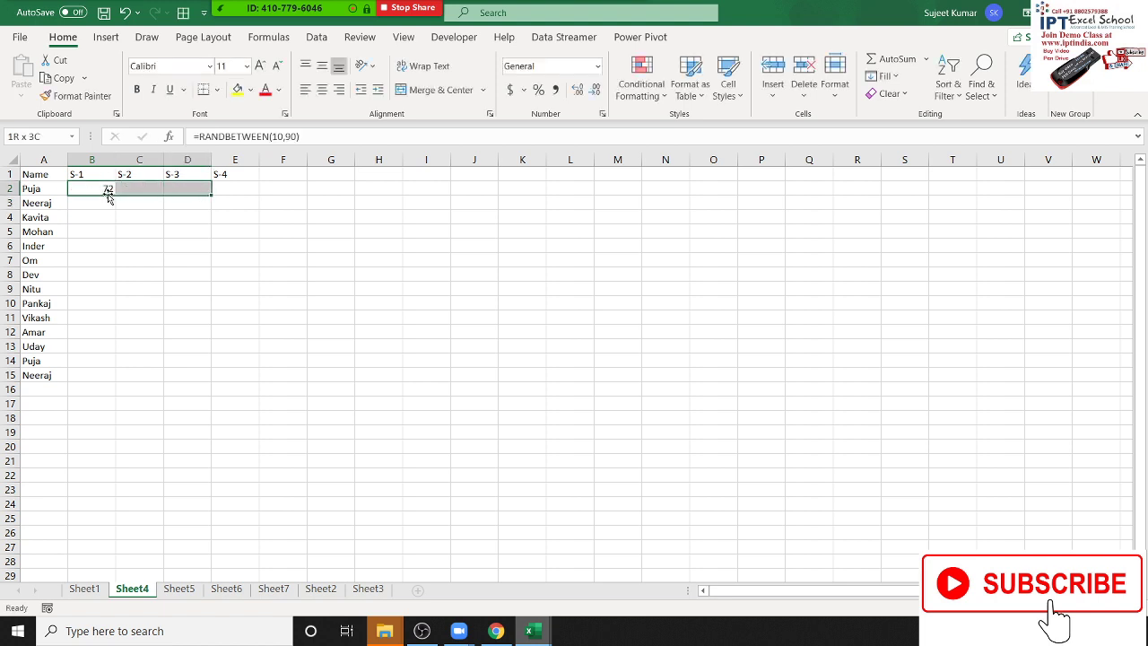
key("shift+Right")
key("shift+Down")
key("shift+Down")
key("shift+Down")
key("shift+Down")
key("shift+Down")
key("shift+Down")
key("shift+Down")
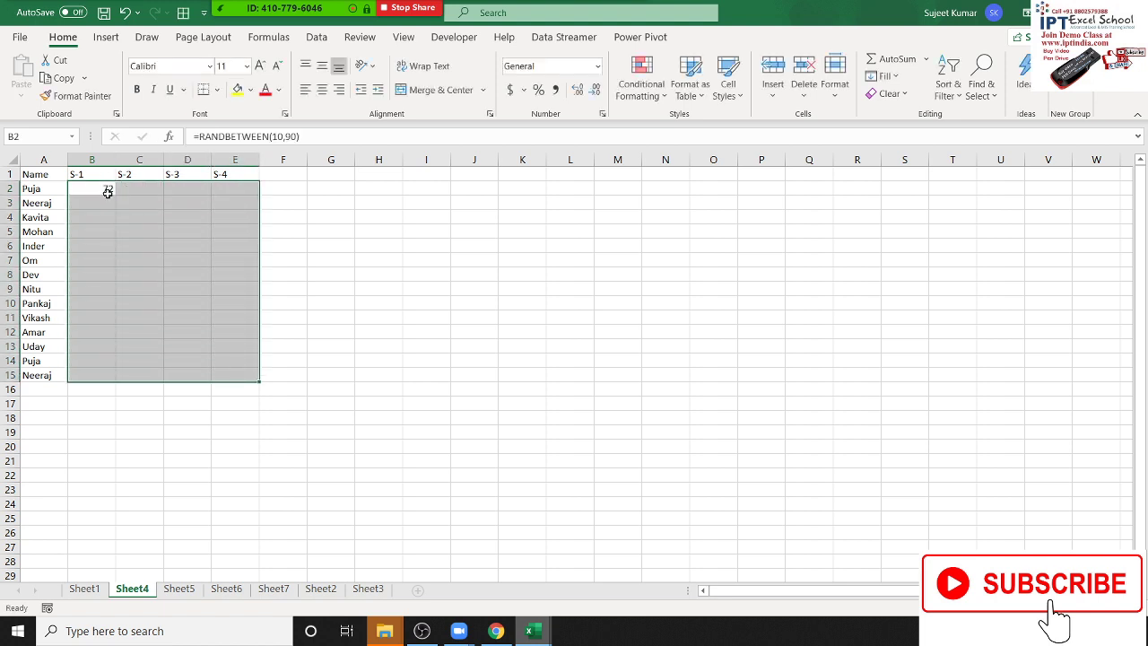
key("F2")
key("ctrl+Return")
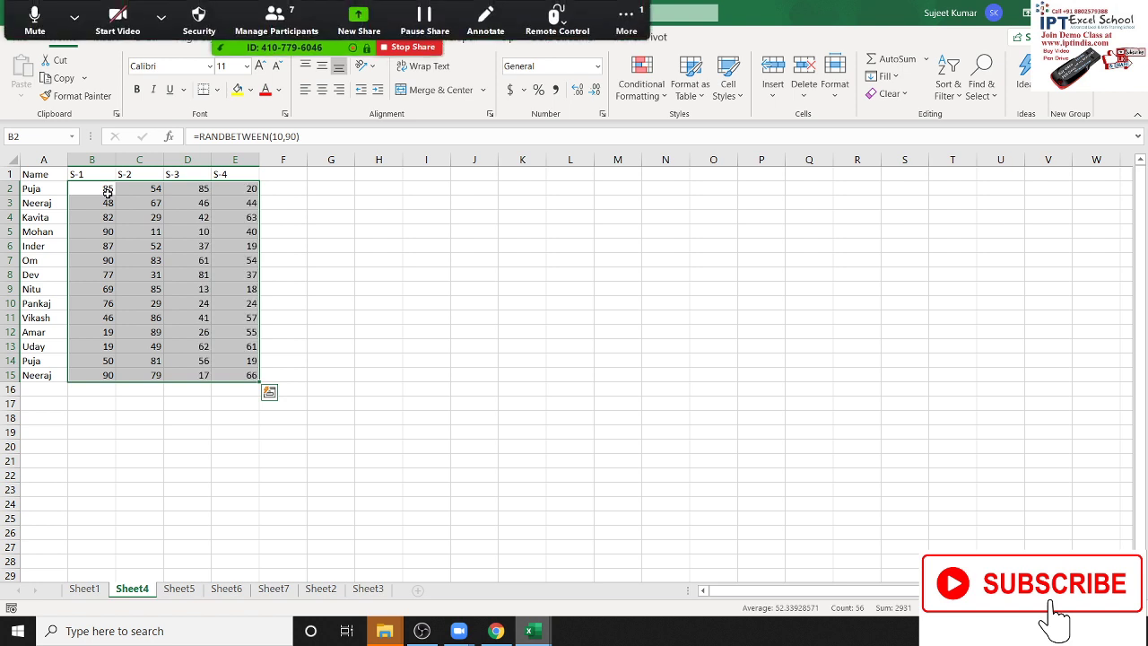
key("ctrl+c")
left_click(21, 93)
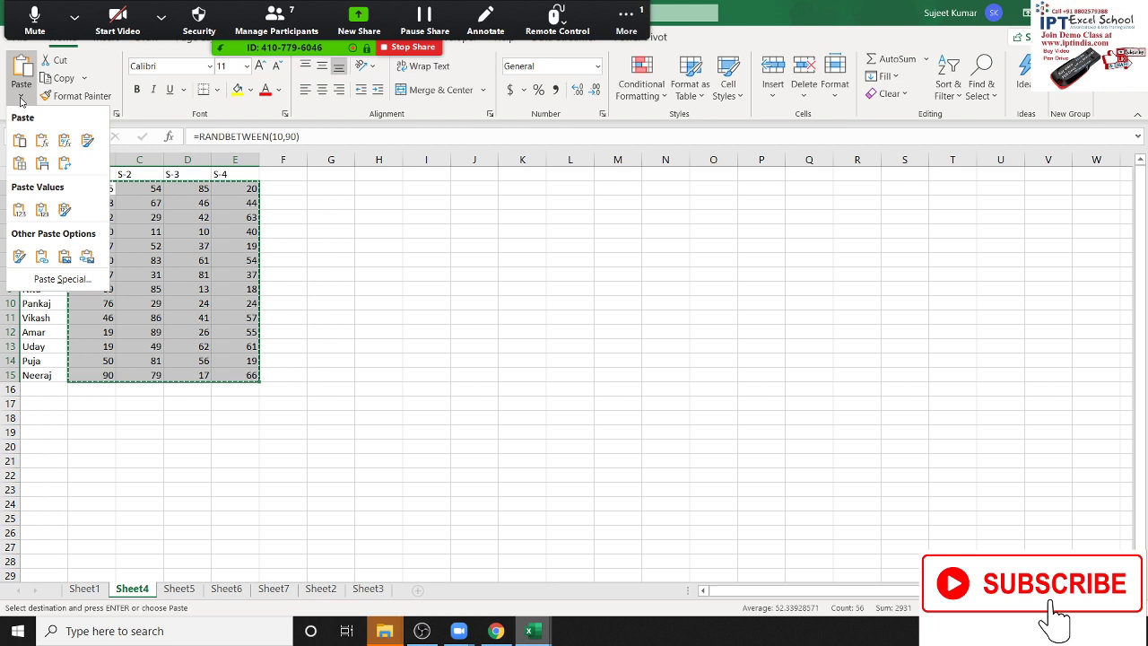
left_click(18, 209)
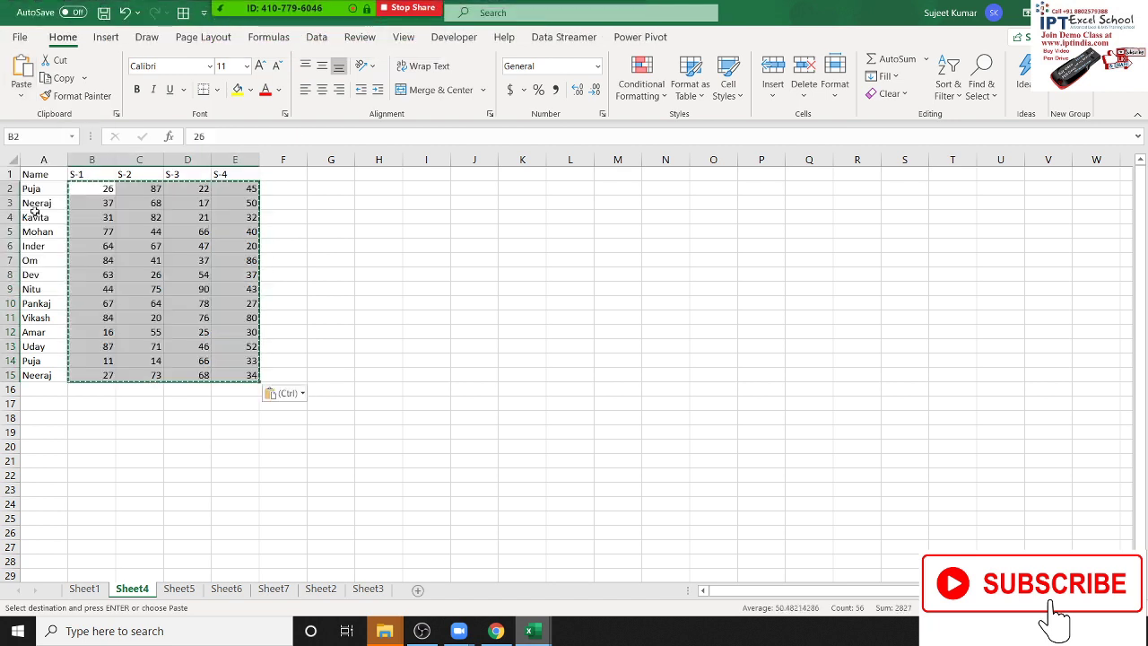
left_click(293, 173)
type("Re")
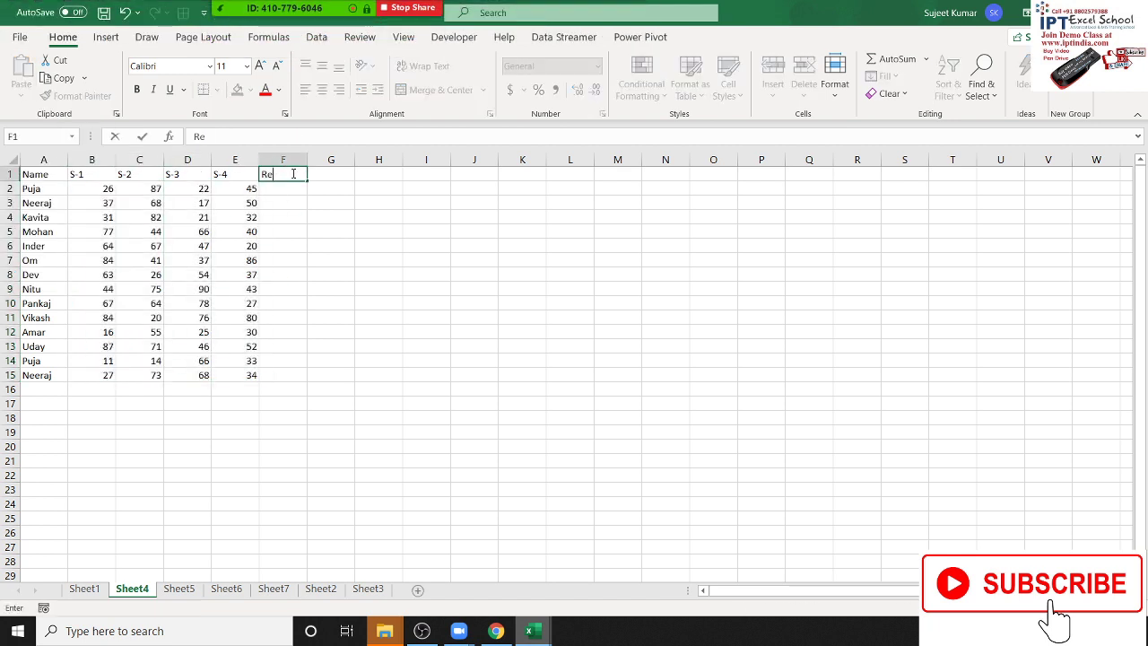
type("sult")
Enter =AND(B2>=30,C2>=30,D2>=30,E2>=30) in F2 below the Result header.
key("Return")
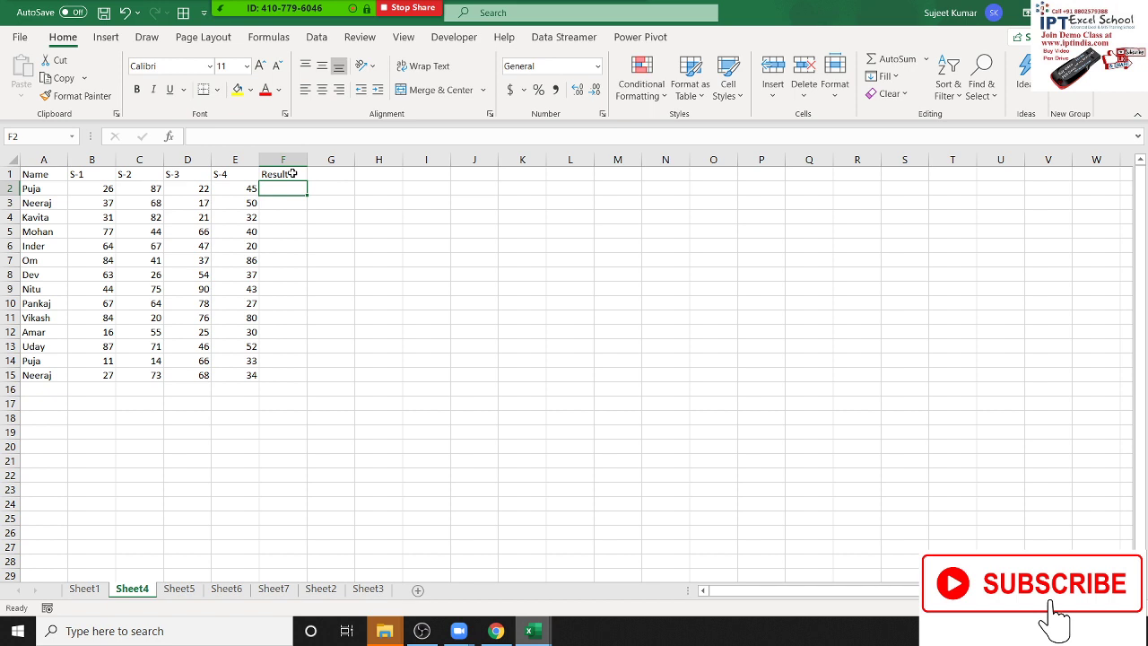
type("=and")
key("Tab")
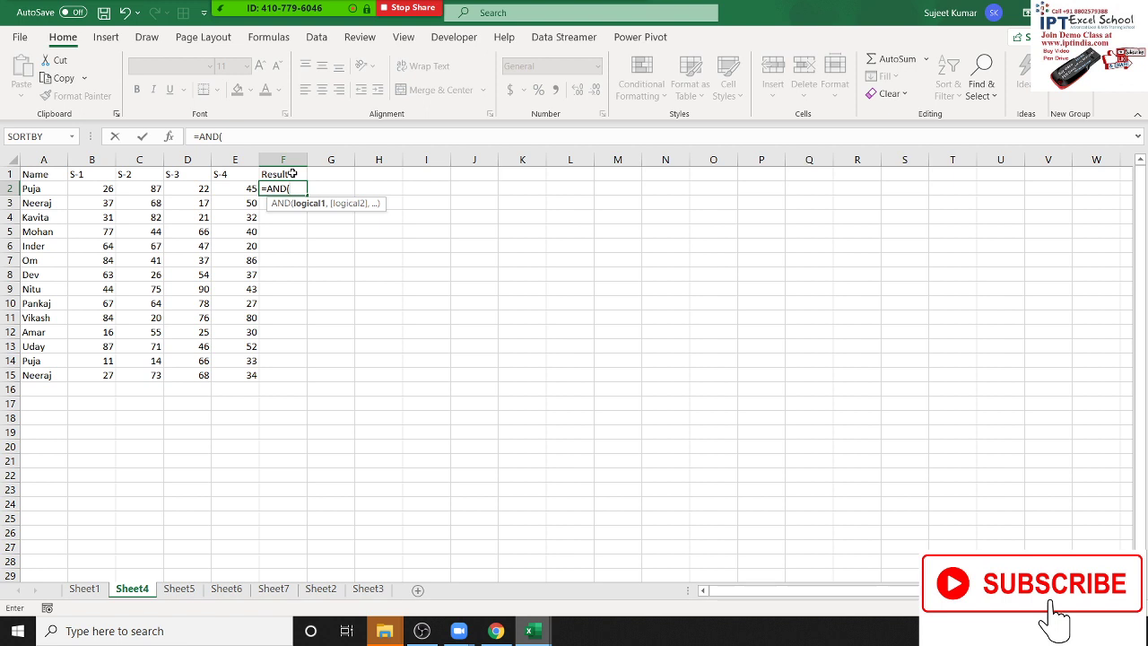
key("Left")
key("Left")
key("Left")
key("Left")
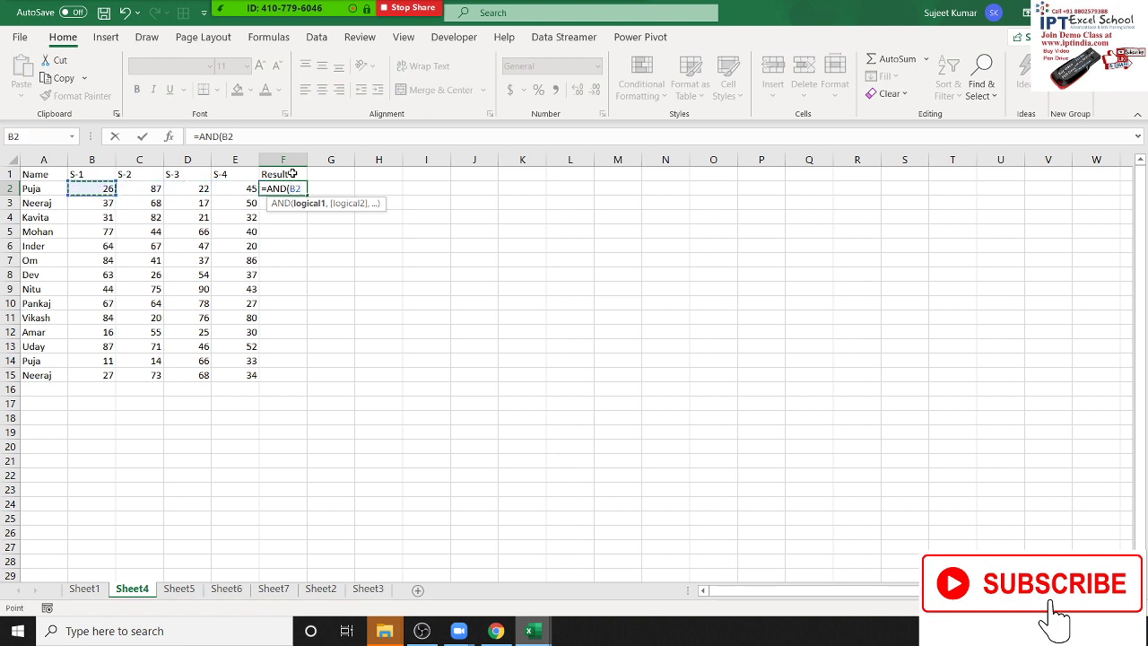
type(">50")
type(",")
key("BackSpace")
key("BackSpace")
key("BackSpace")
type("=")
type("30,")
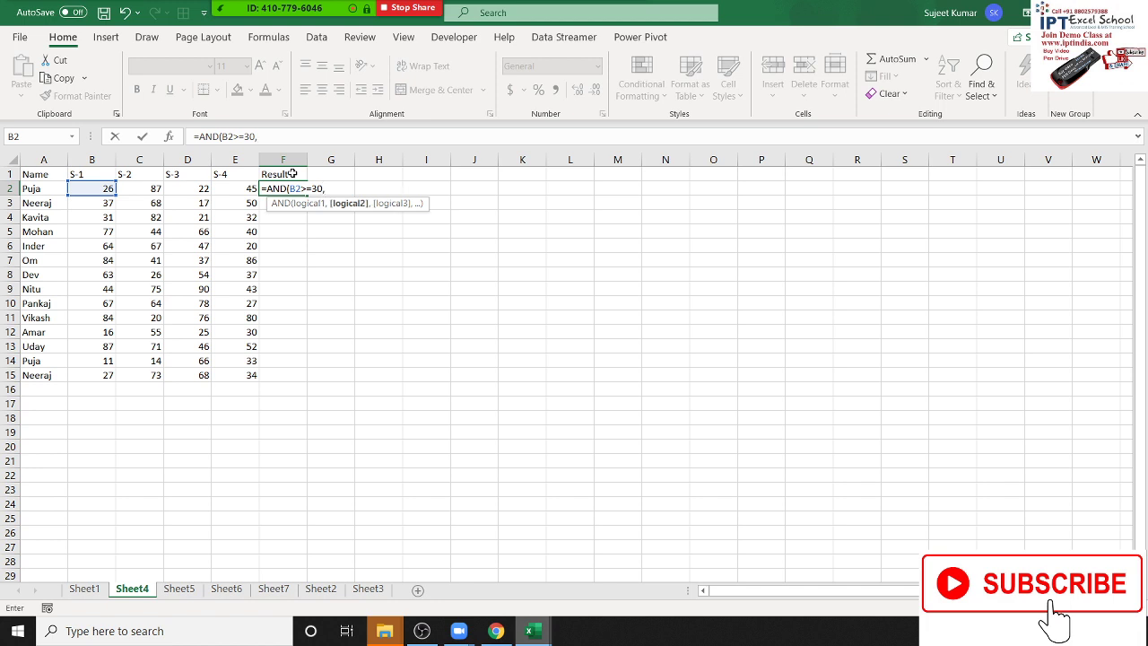
key("Left")
key("Left")
key("Left")
type(">=")
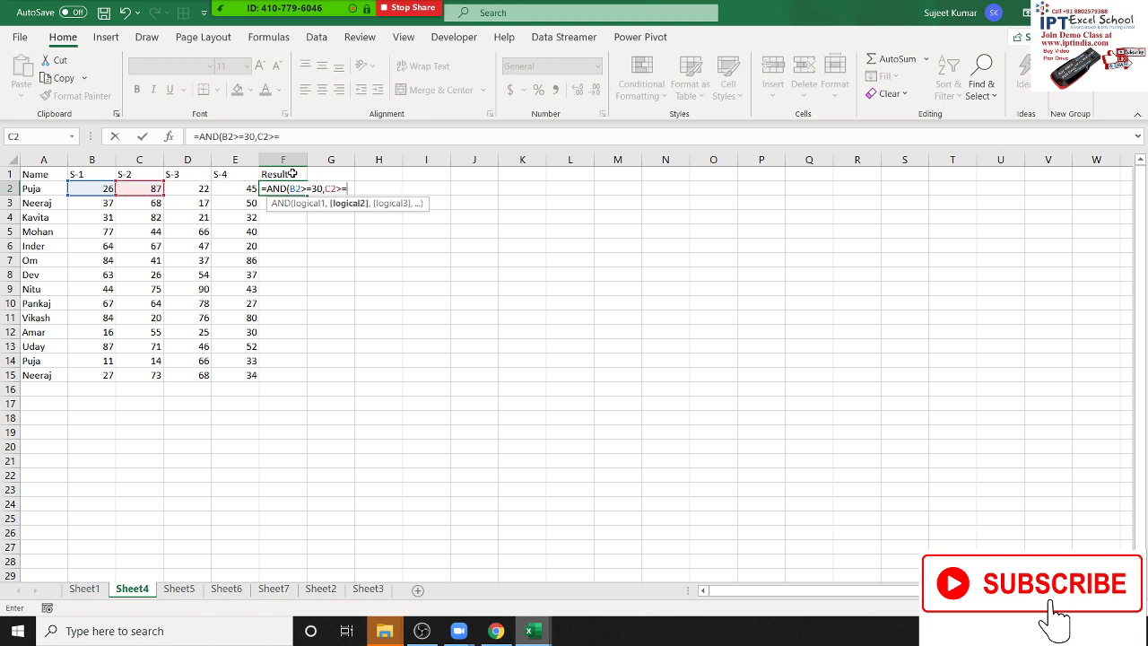
type("30,")
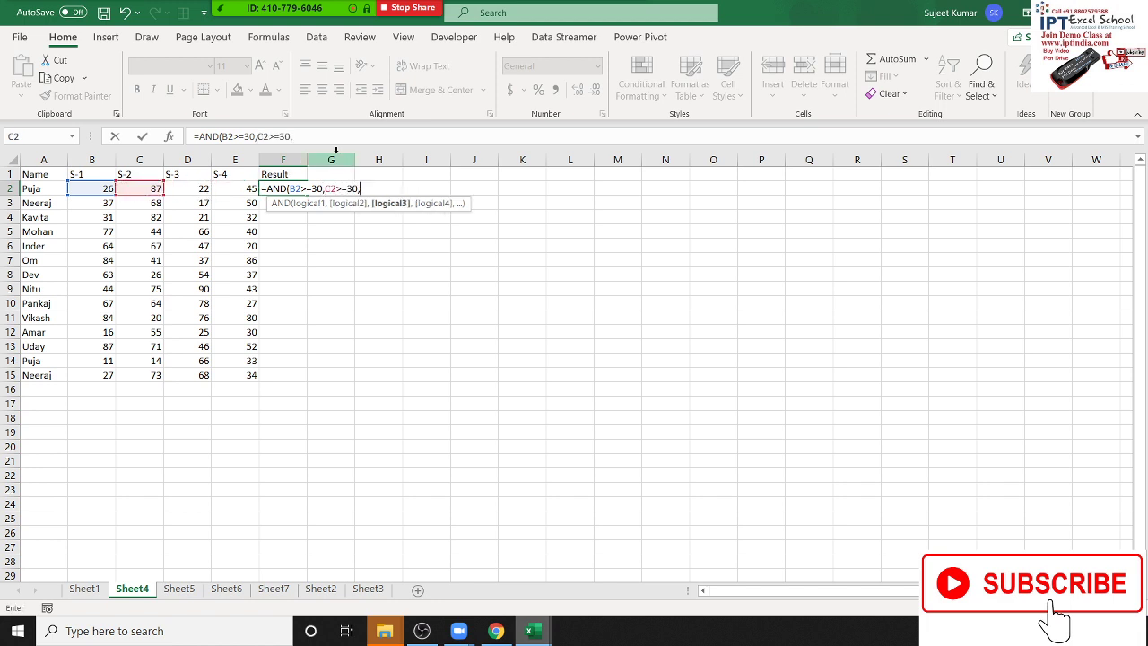
key("Left")
key("Left")
type(">")
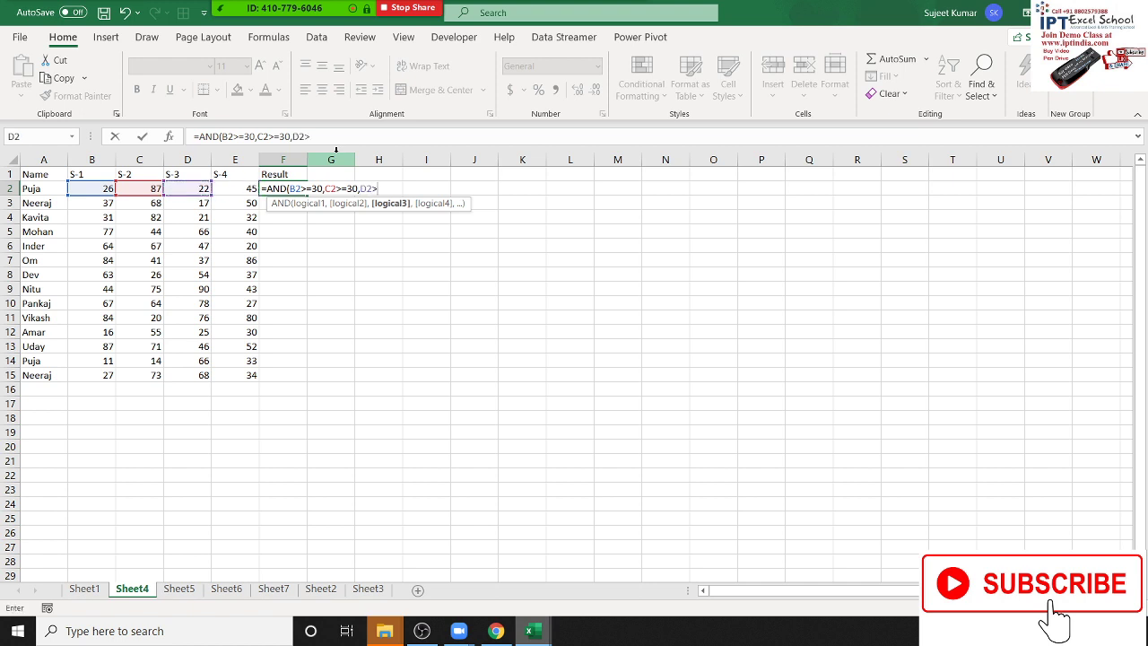
type("=30,")
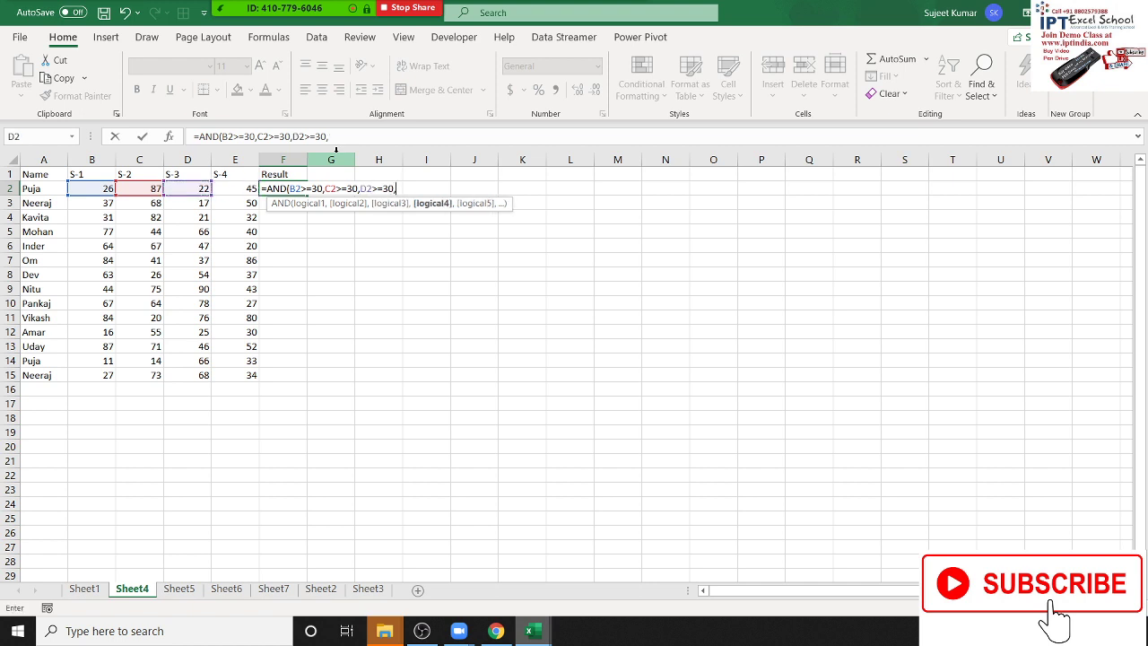
key("Left")
type(">=")
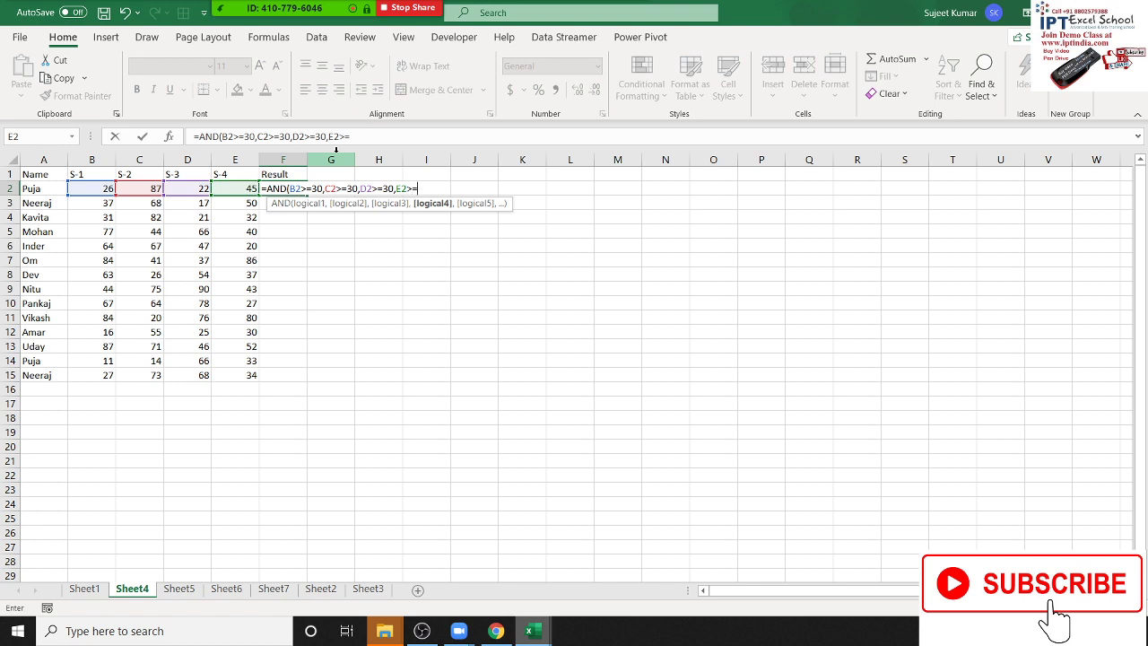
type("3")
type("0)")
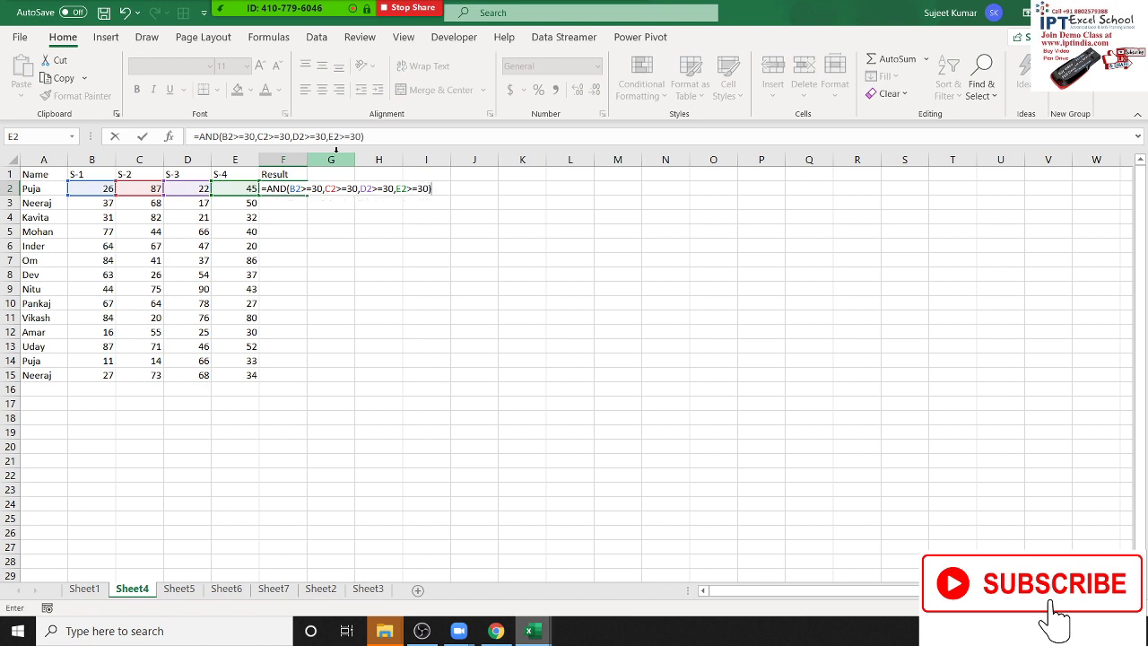
key("Return")
Fill the AND formula down the Result column to F15.
key("Left")
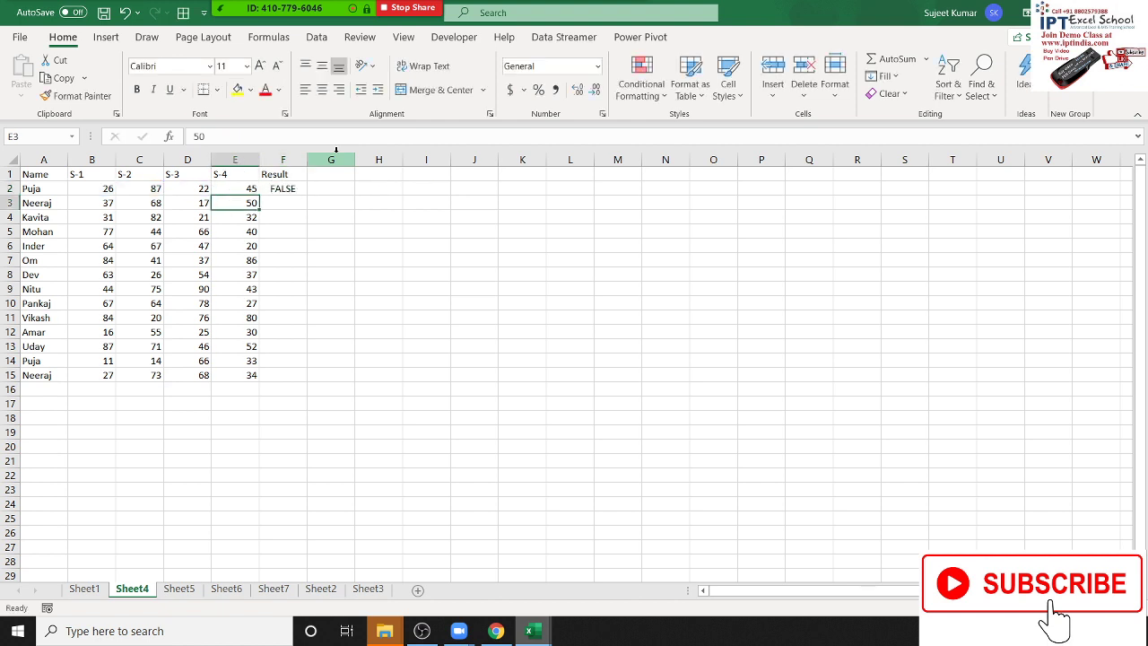
key("ctrl+Down")
key("Right")
key("ctrl+shift+Up")
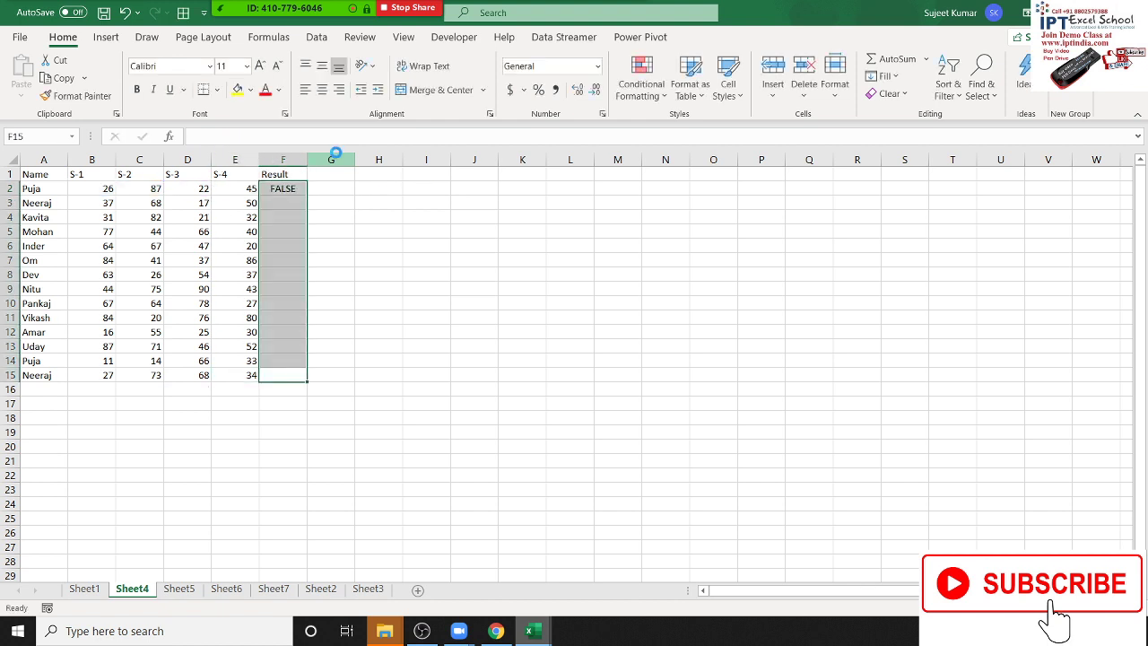
key("ctrl+d")
key("Up")
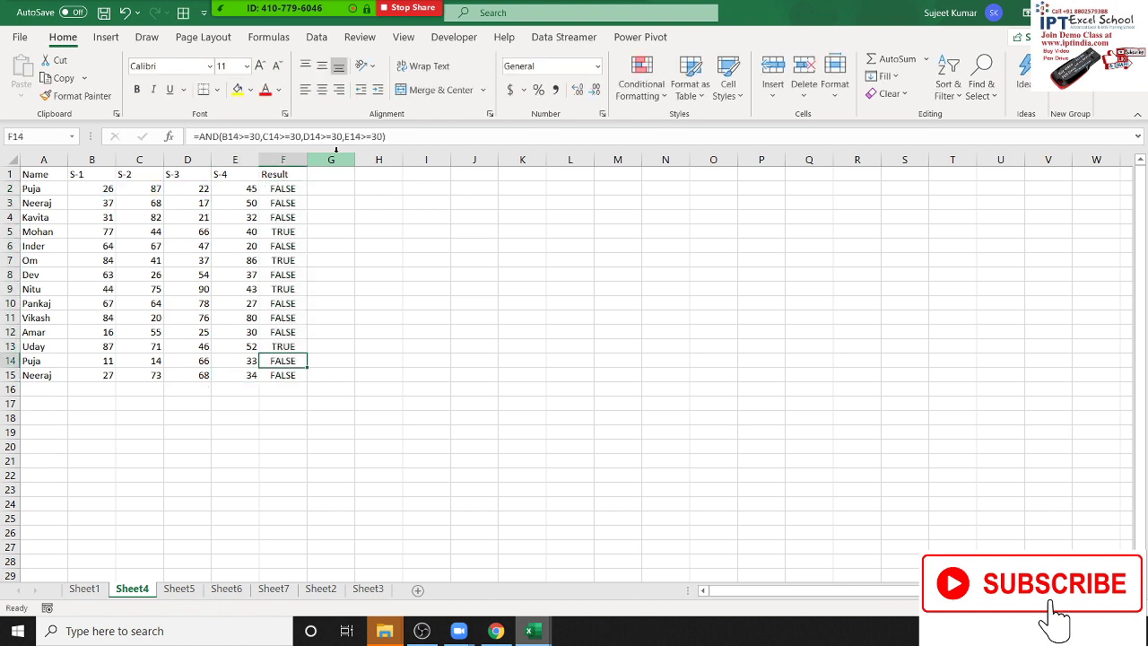
key("ctrl+Up")
key("Down")
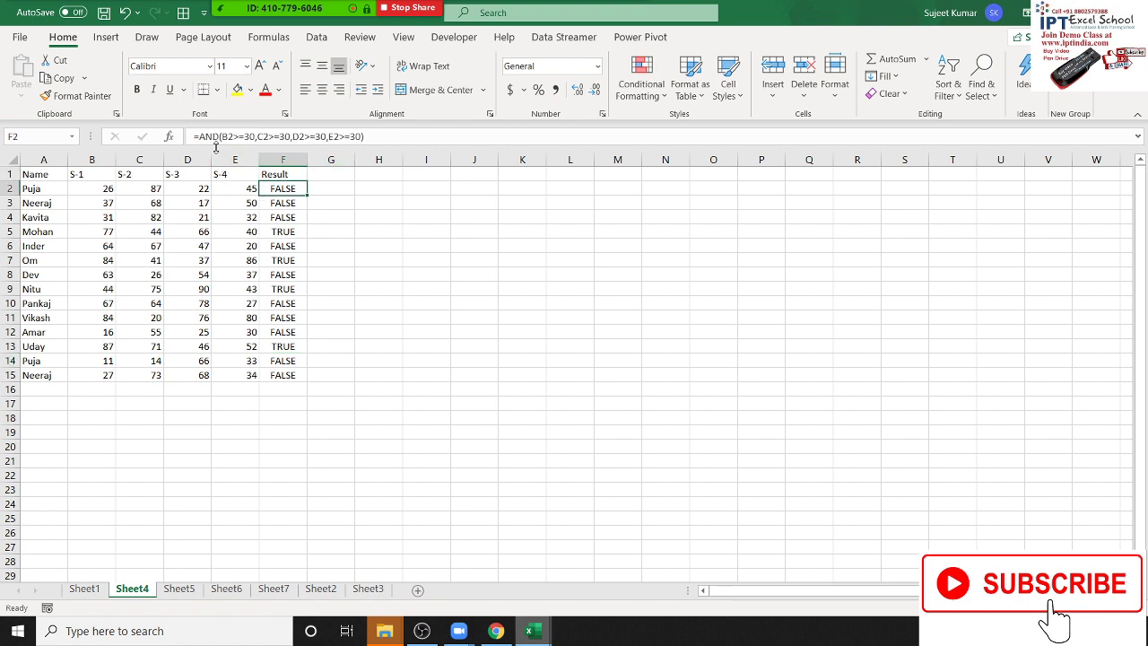
key("F2")
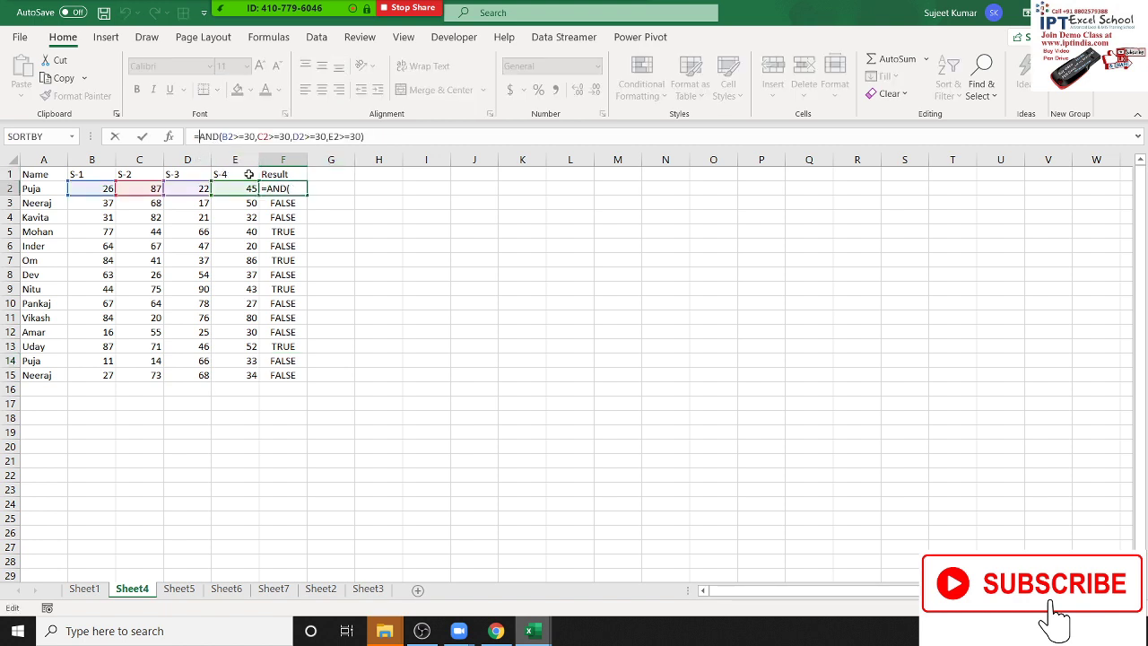
Wrap F2's AND test in IF returning "Pass" or "Fail" and fill it down to F15.
type("IF(")
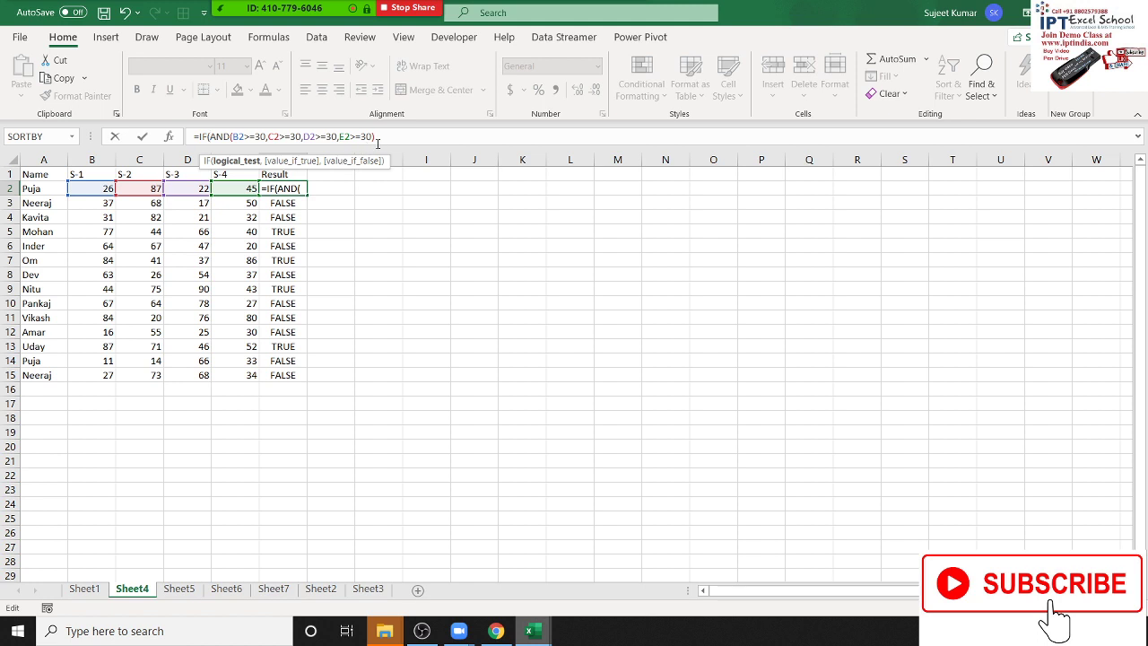
left_click(393, 139)
type(",\"")
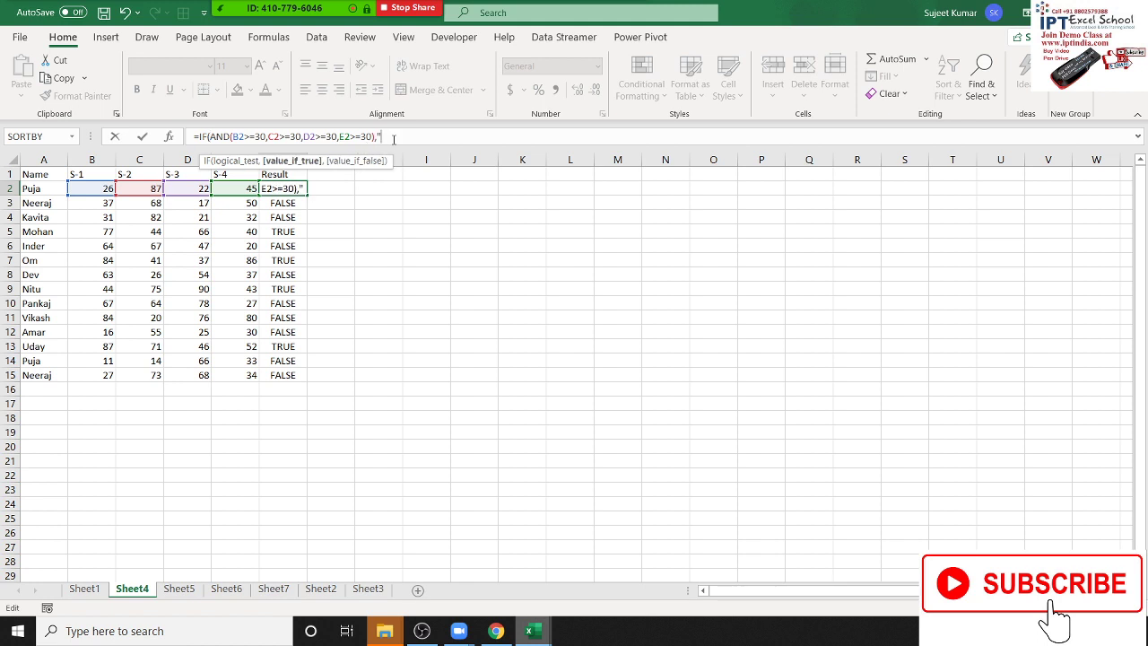
type("Pass\"")
type("m")
key("BackSpace")
type(",\"Fai")
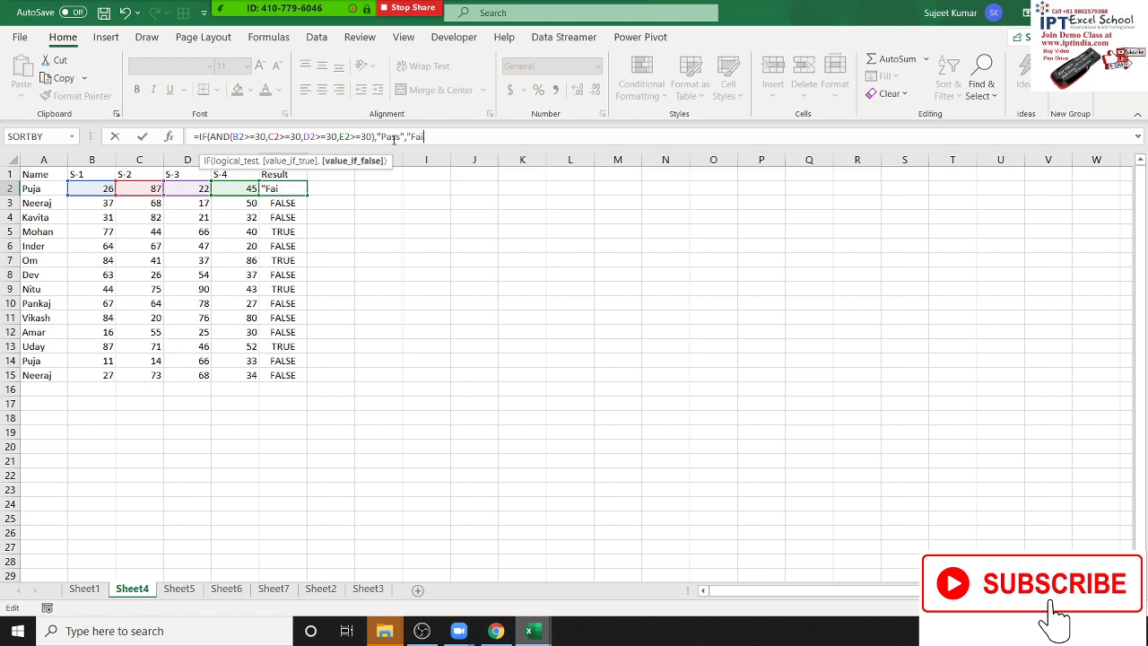
type("l\")")
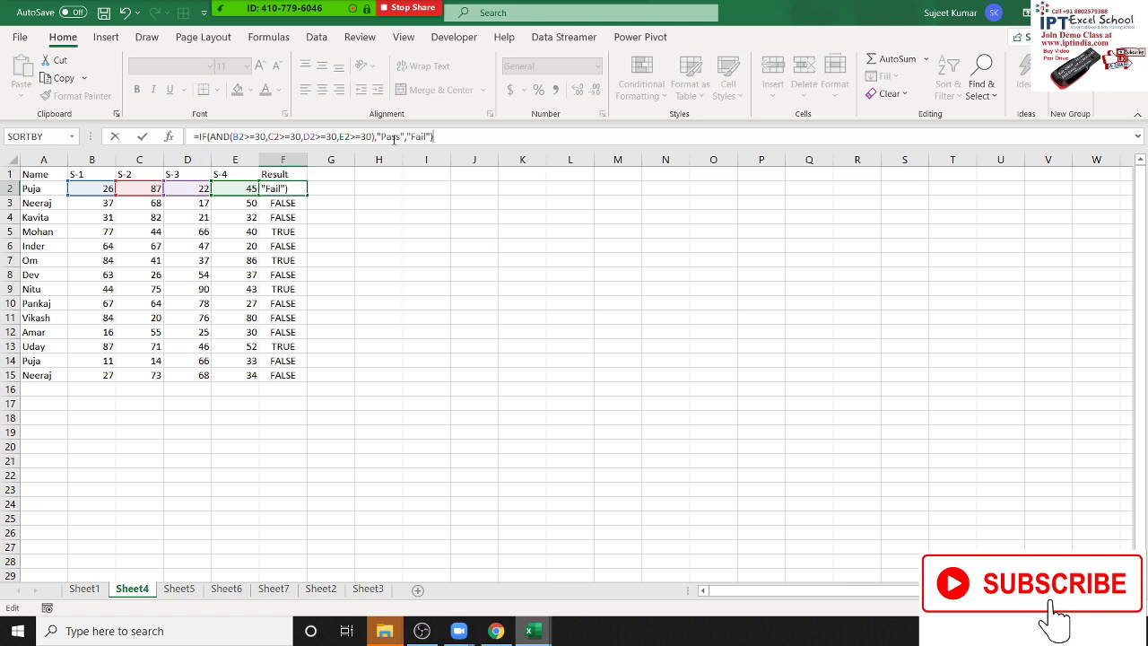
key("Return")
key("Up")
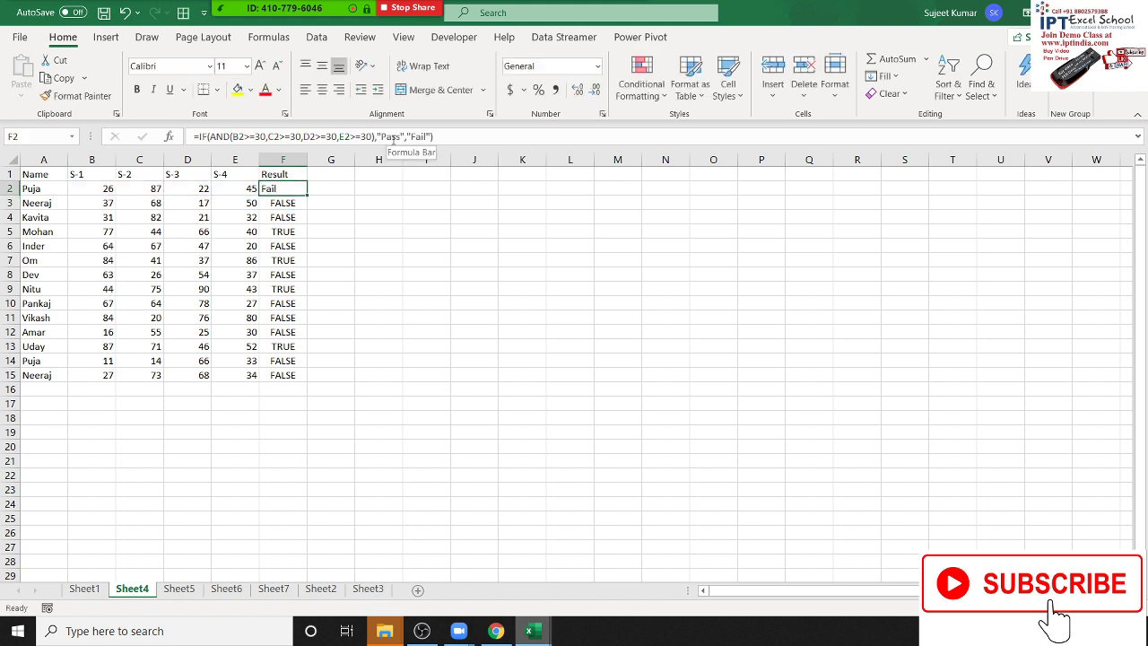
double_click(307, 195)
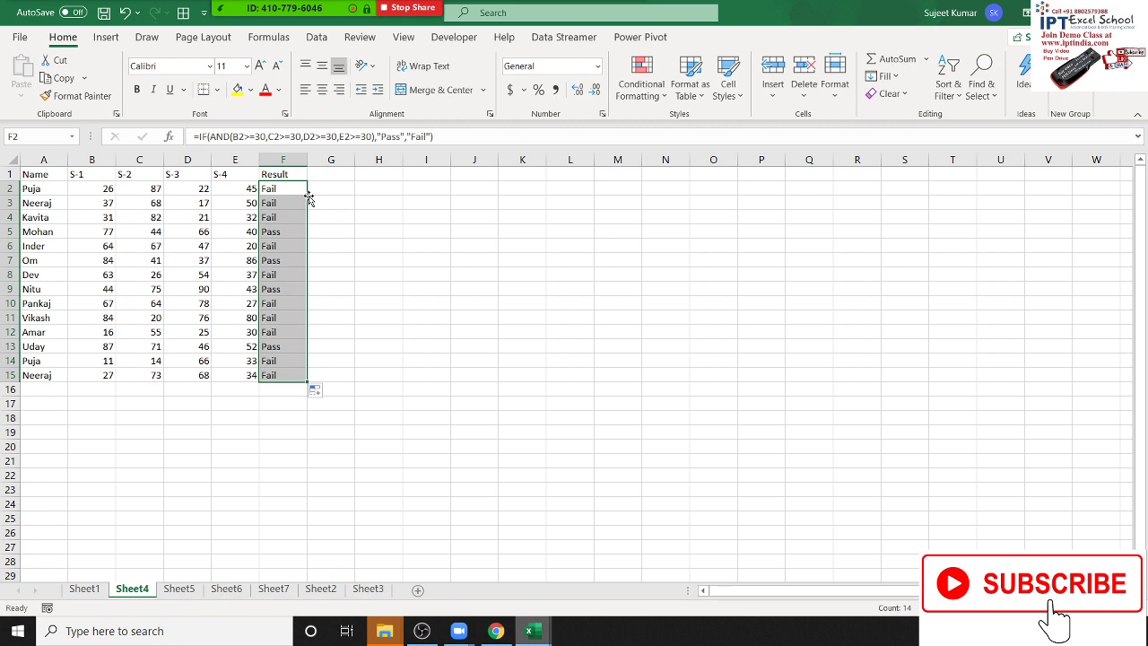
Enter a COUNTIF formula in G2 counting marks in B2:E2 that are at least 30.
key("Right")
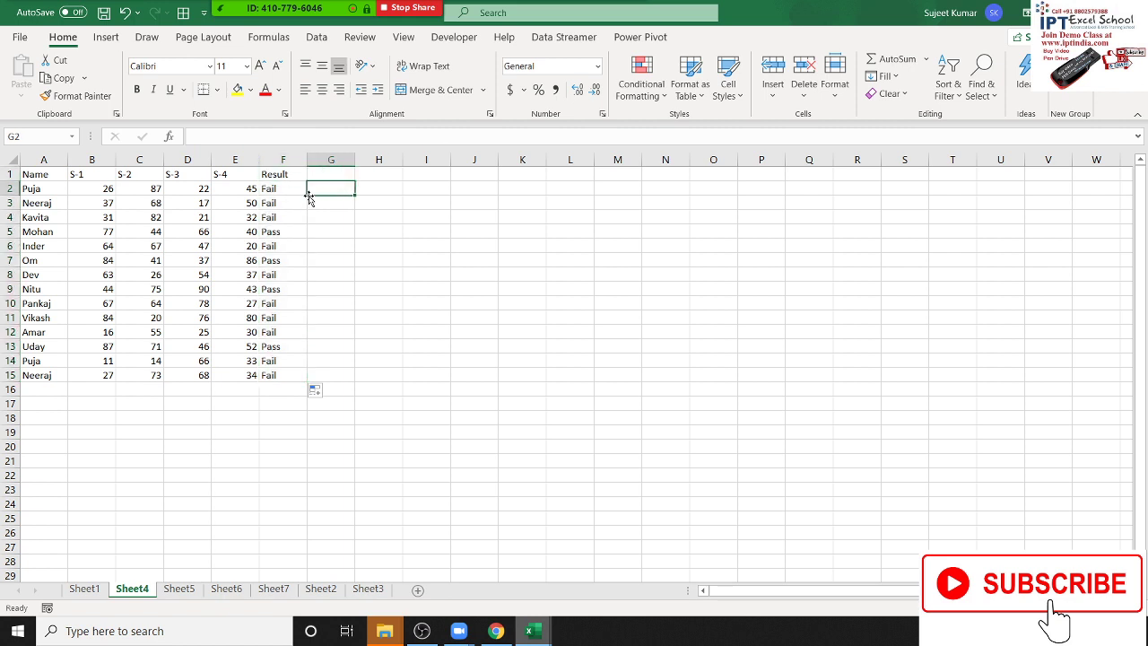
type("=c")
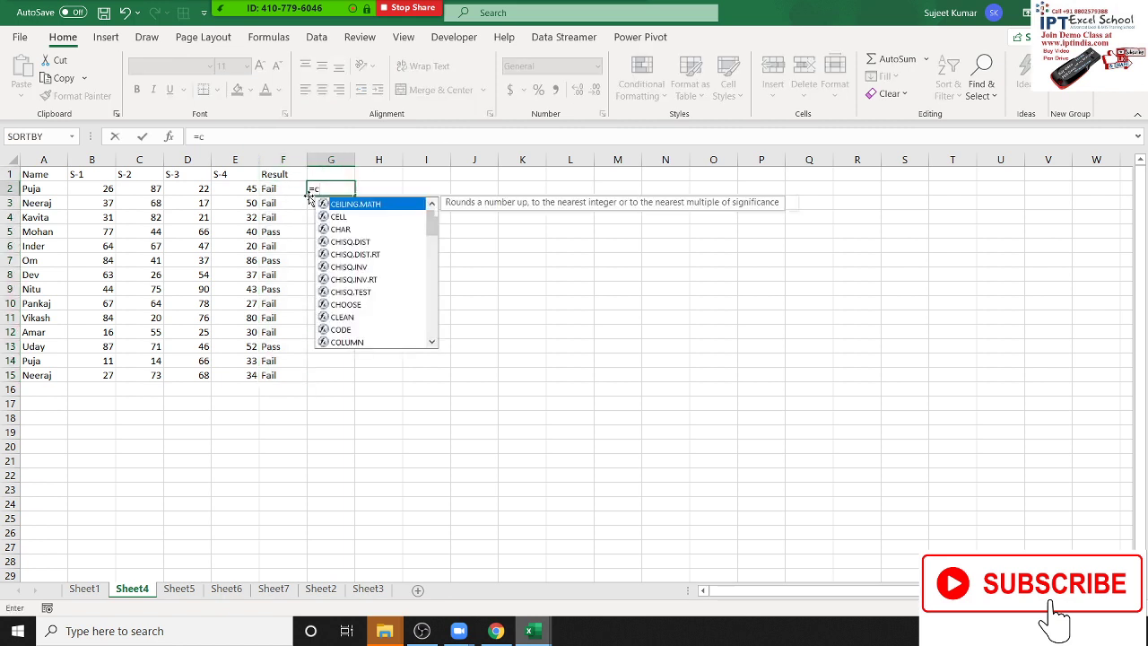
type("u")
key("BackSpace")
type("u")
key("BackSpace")
type("o")
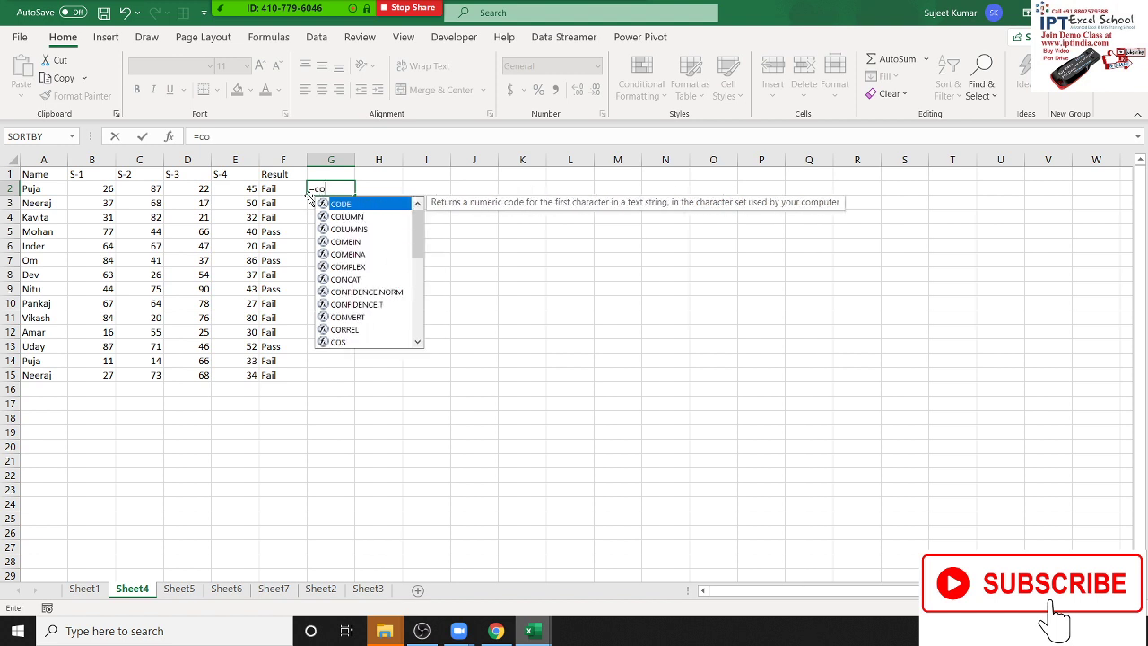
type("u")
key("Down")
key("Down")
key("Down")
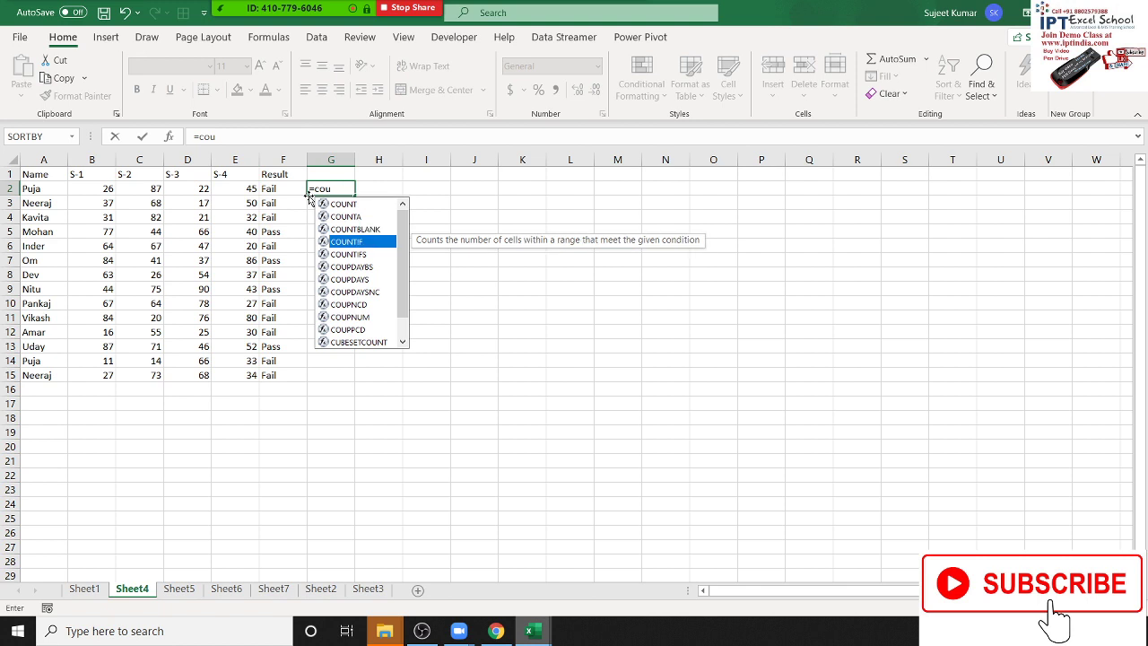
key("Tab")
left_click(306, 190)
key("Left")
key("Left")
key("Left")
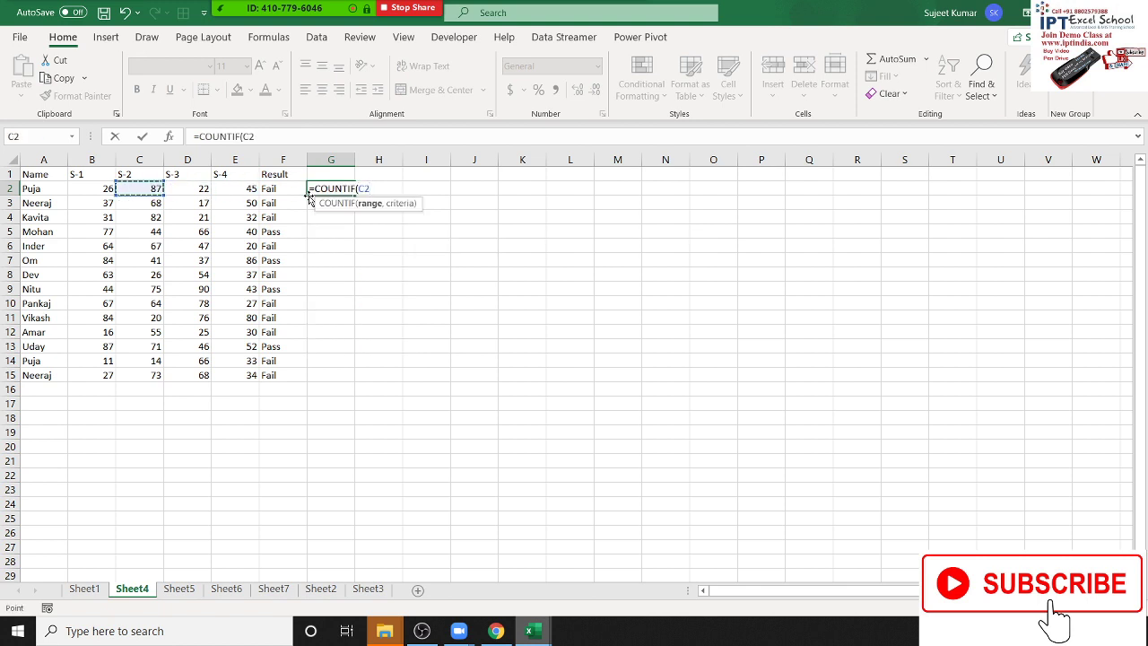
key("Left")
key("shift+Right")
key("shift+Right")
key("shift+Right")
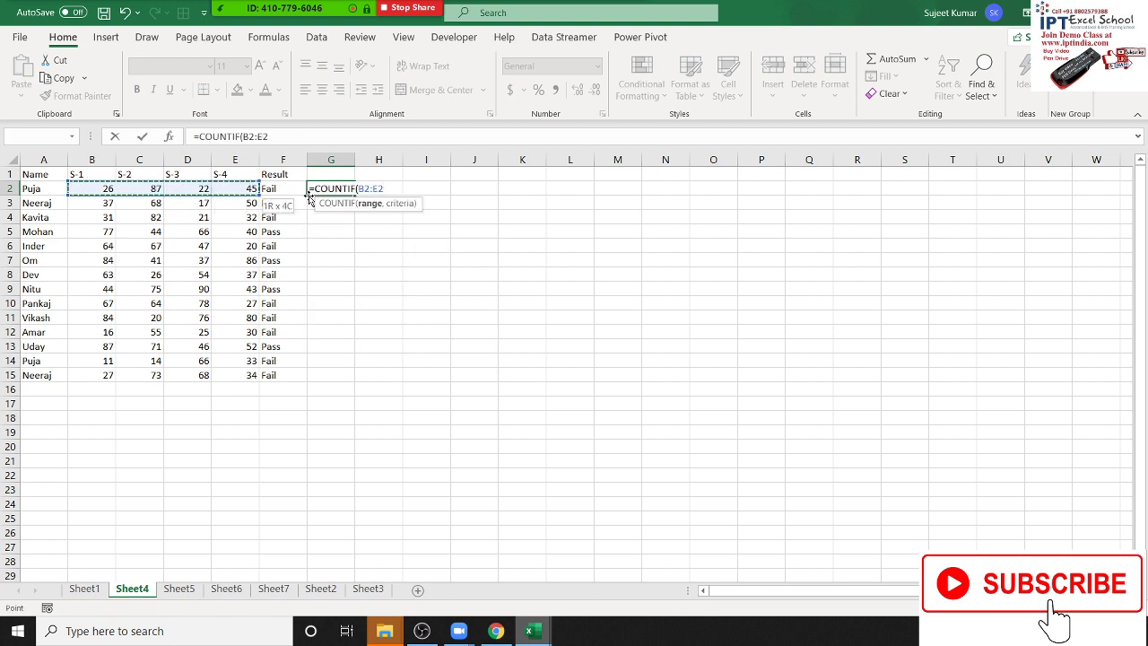
type(",\"")
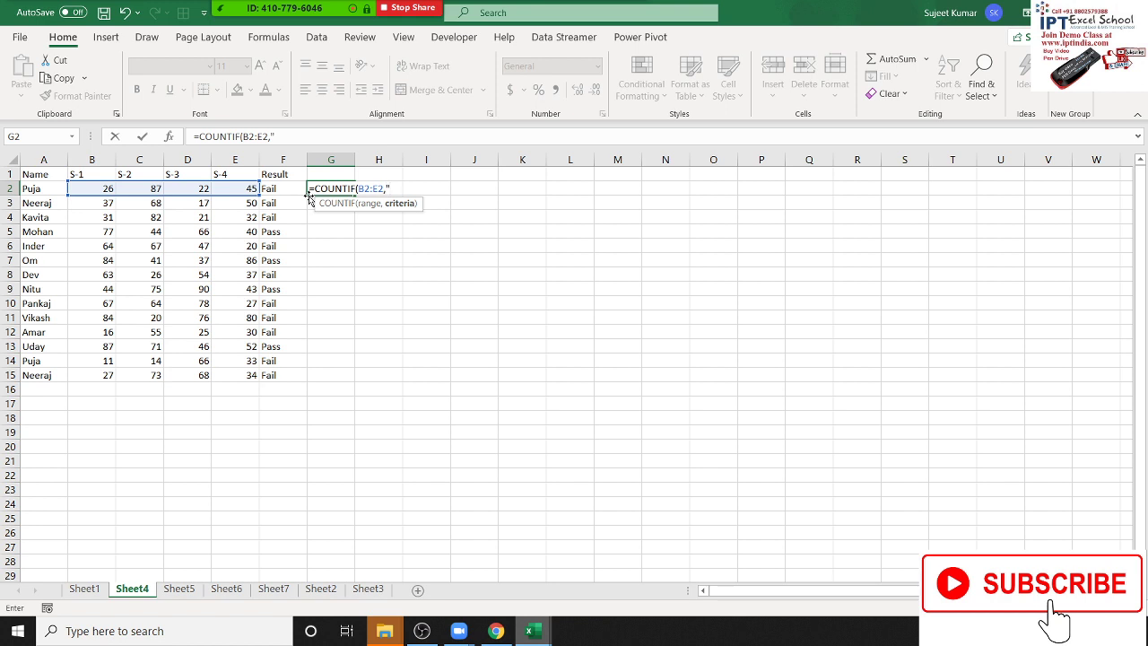
type(">=")
type("30)")
key("Return")
key("Return")
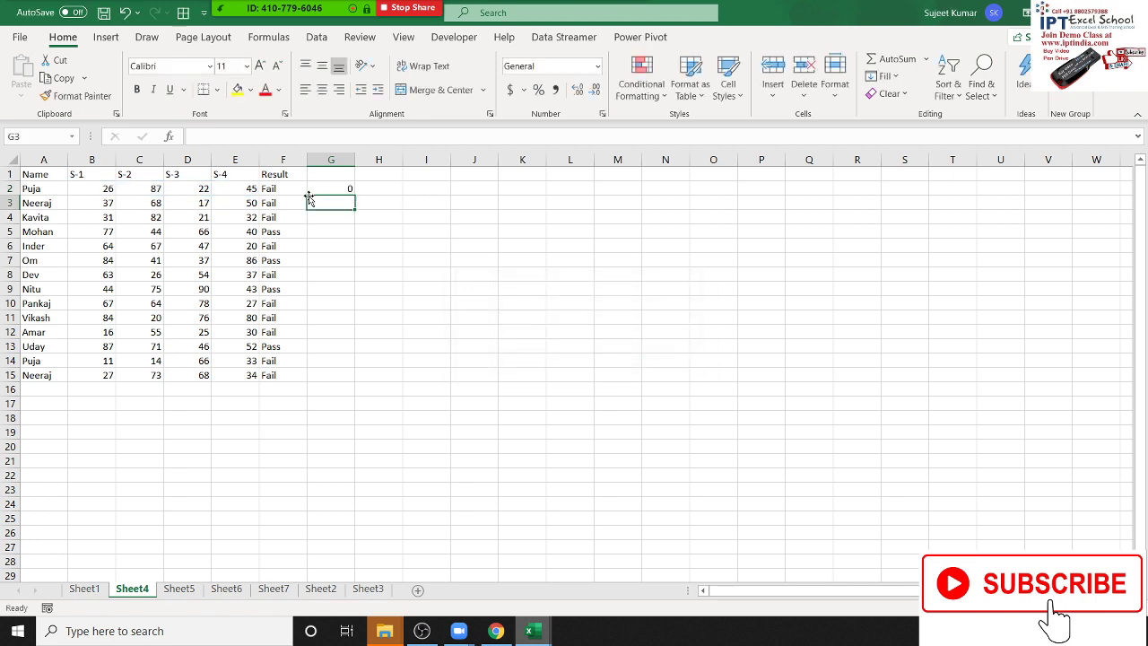
Fix the criteria quotes so G2 reads =COUNTIF(B2:E2,">=30").
left_click(305, 202)
left_click(308, 194)
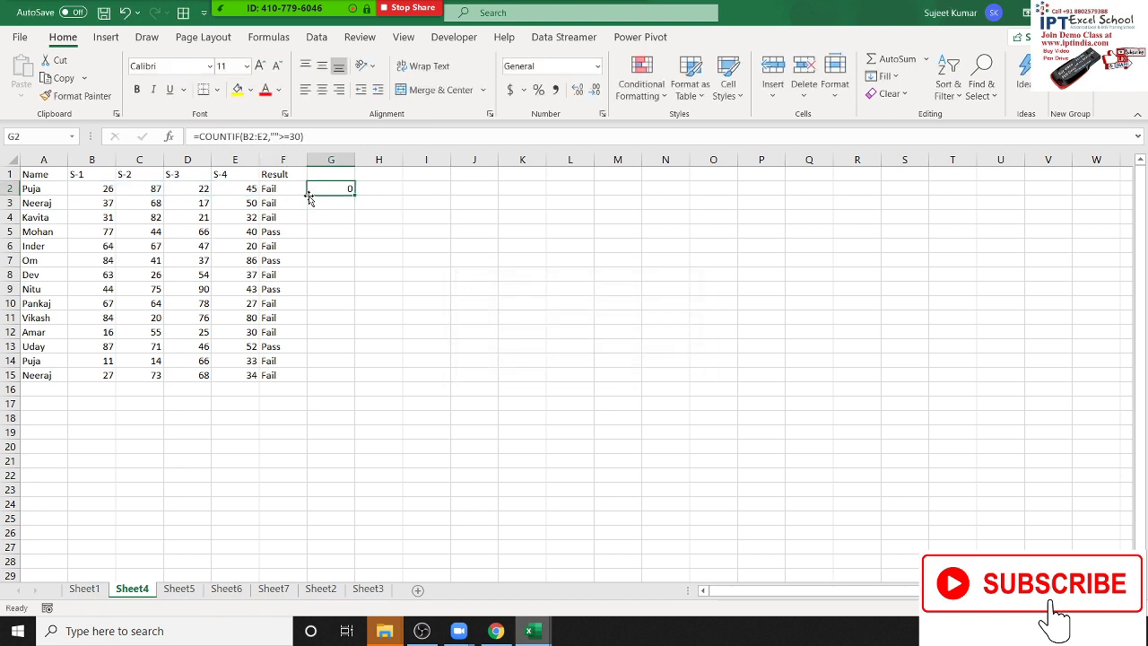
left_click(277, 136)
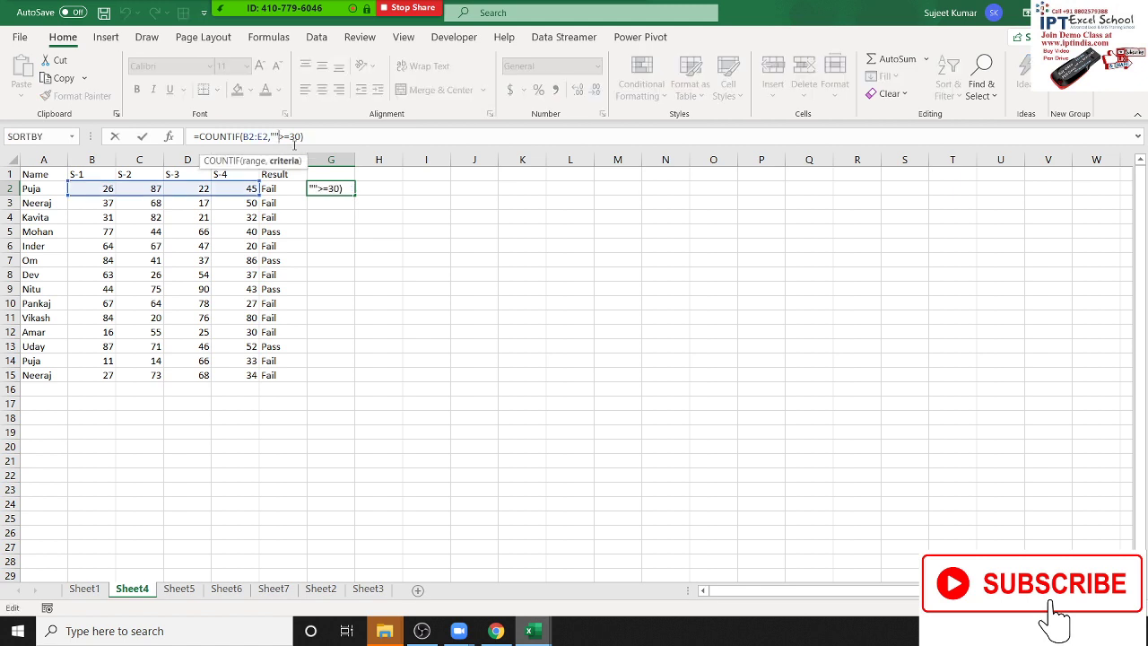
key("BackSpace")
type("\"")
key("Return")
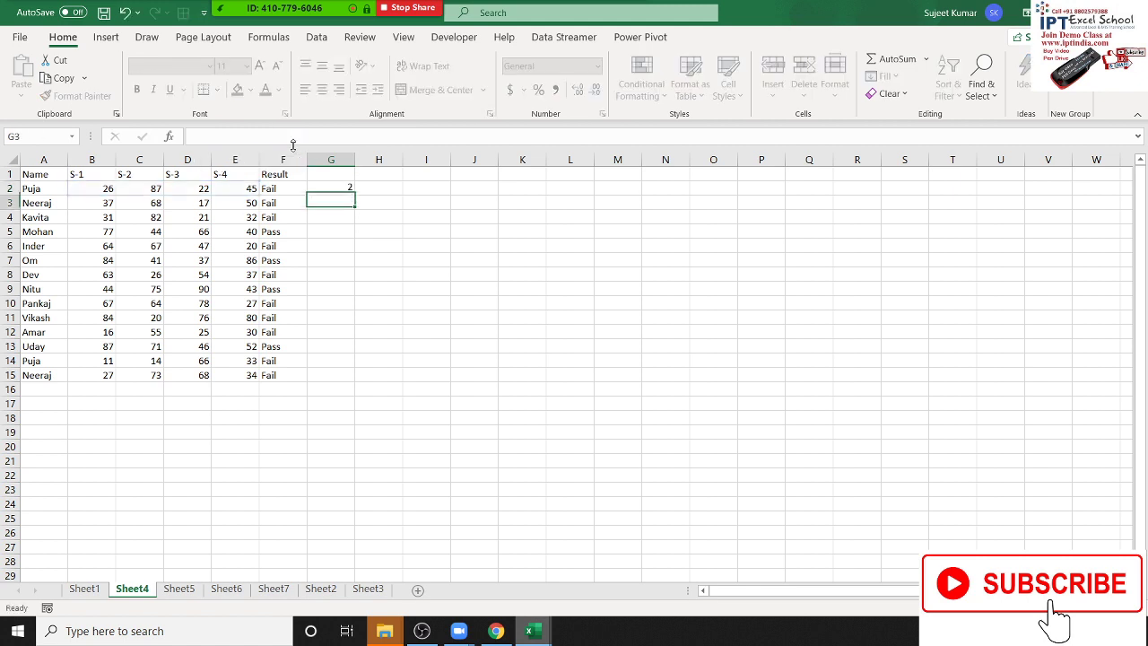
Fill the COUNTIF formula from G2 down through G15 with Ctrl+D.
key("Up")
key("Left")
key("ctrl+Down")
key("Right")
key("ctrl+shift+Up")
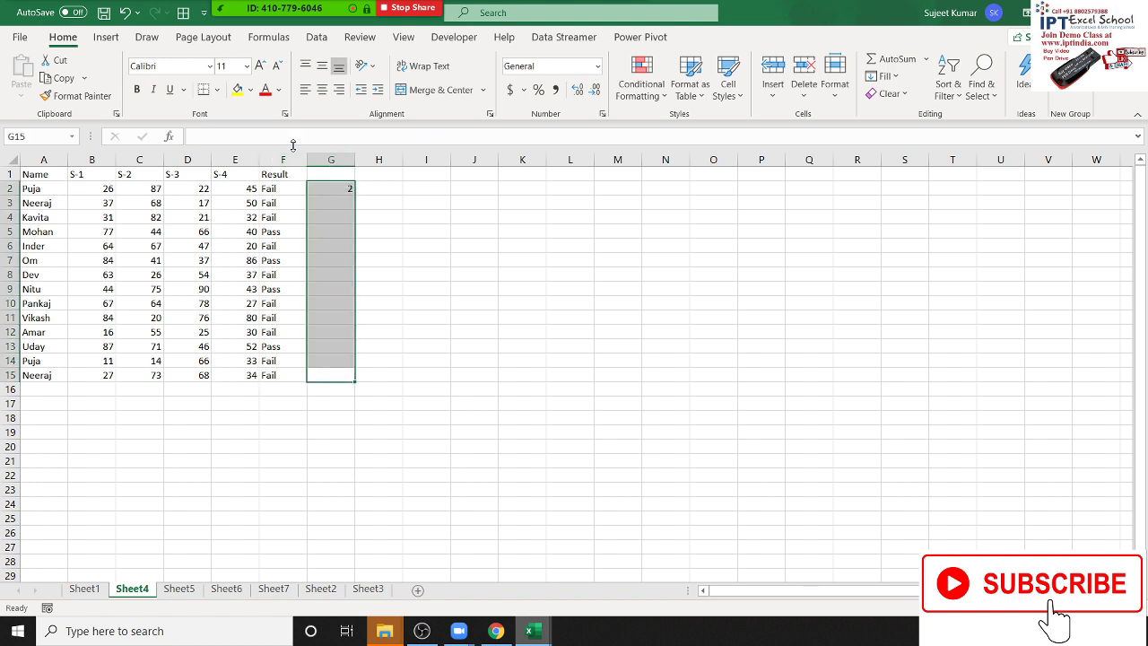
key("ctrl+d")
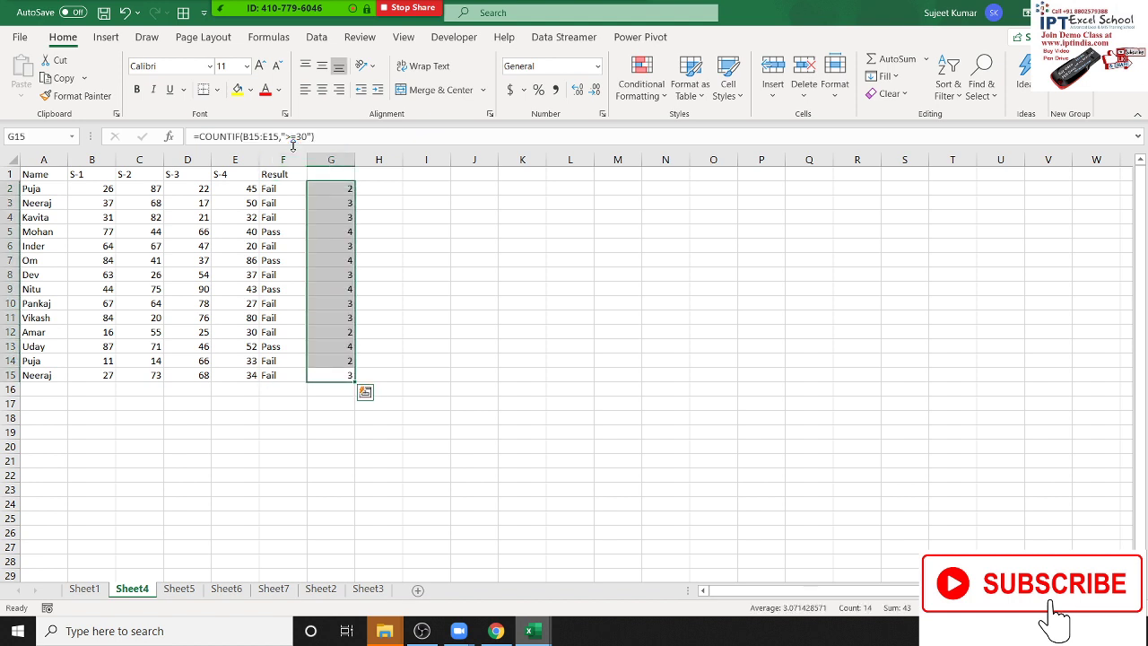
key("Up")
key("Up")
key("Up")
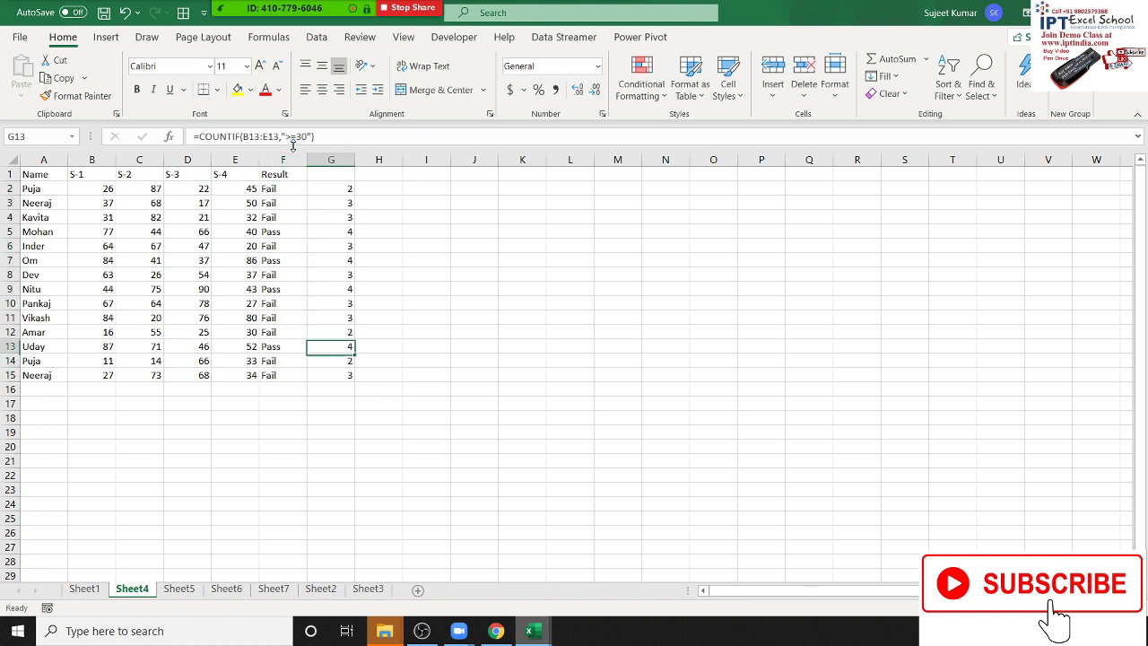
key("Up")
key("Up")
key("Up")
key("Up")
key("Up")
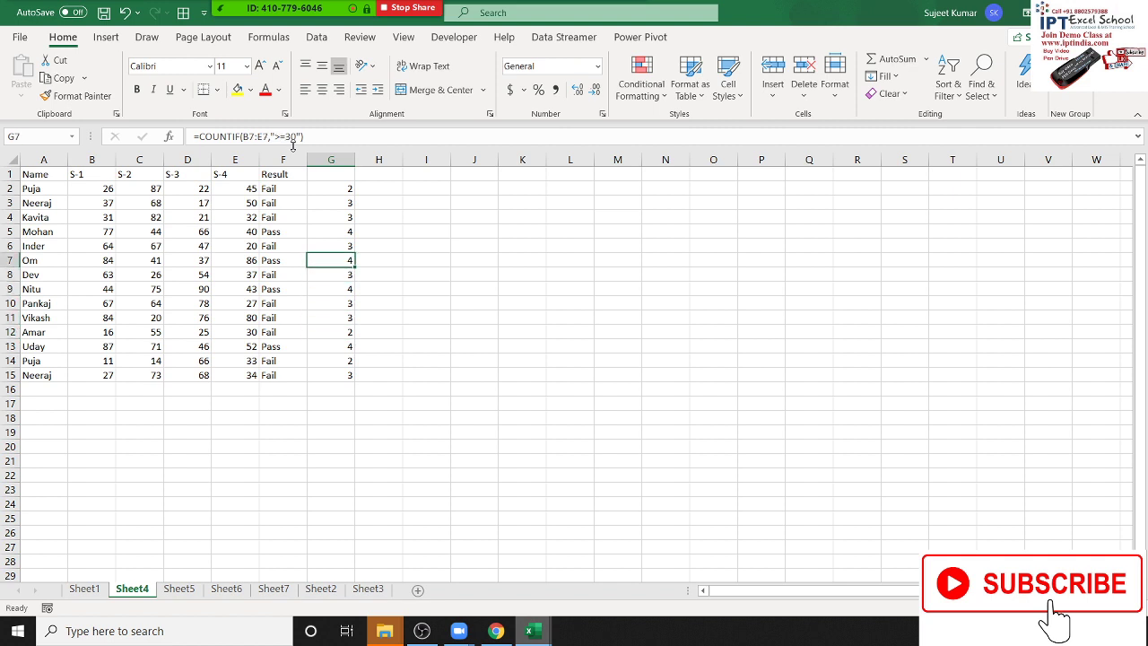
key("Up")
key("Up")
key("Up")
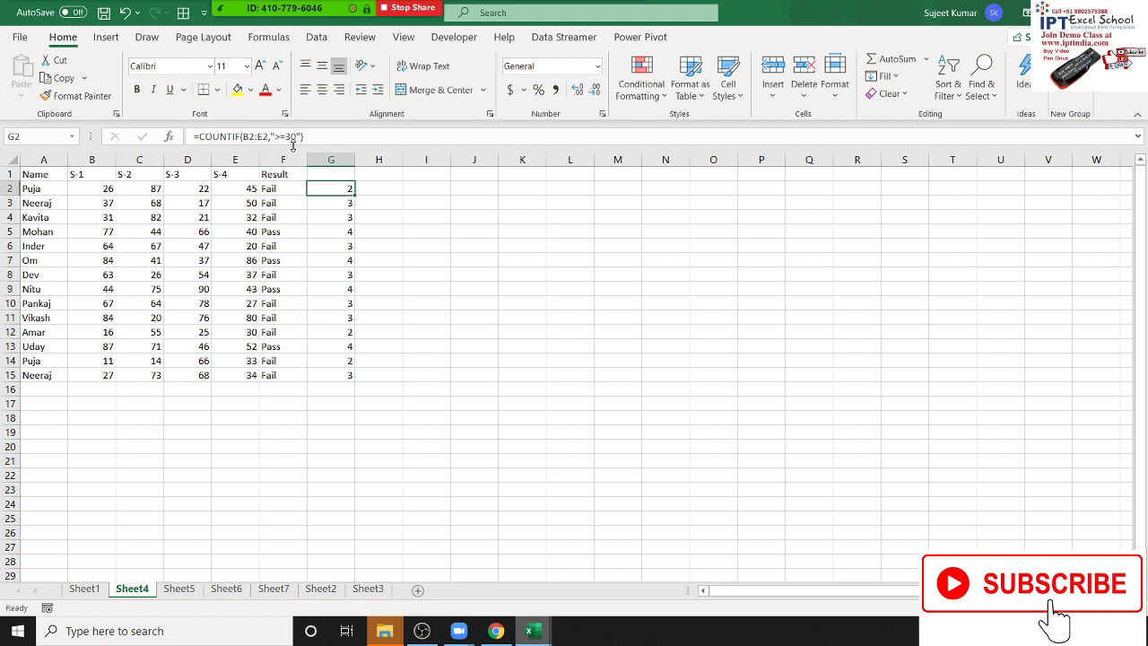
Change G2 to =IF(COUNTIF(B2:E2,">=30")=4,"Pass","Fail") and fill it down to G15.
left_click(200, 135)
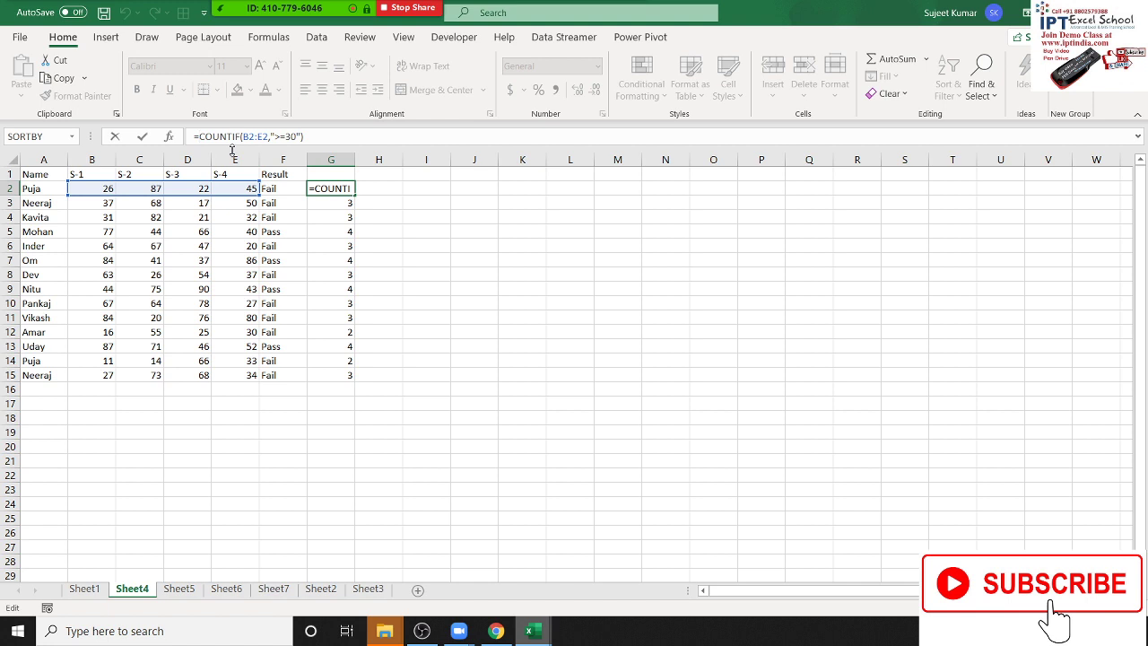
type("if")
key("Tab")
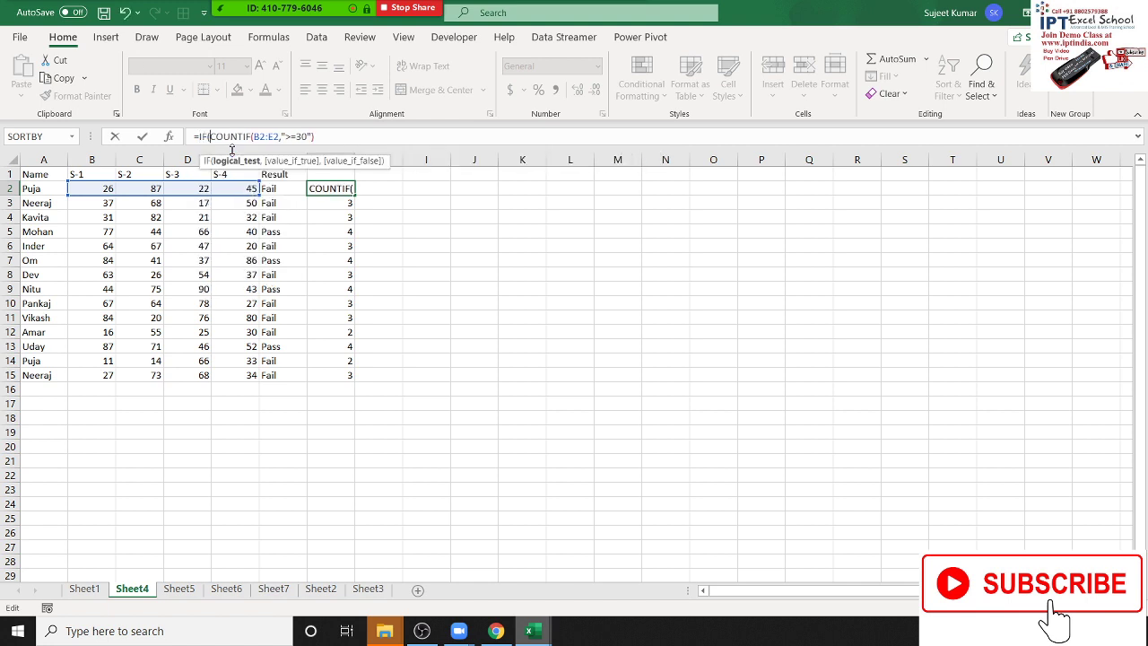
left_click(403, 140)
type("=4")
type(",\"Pa")
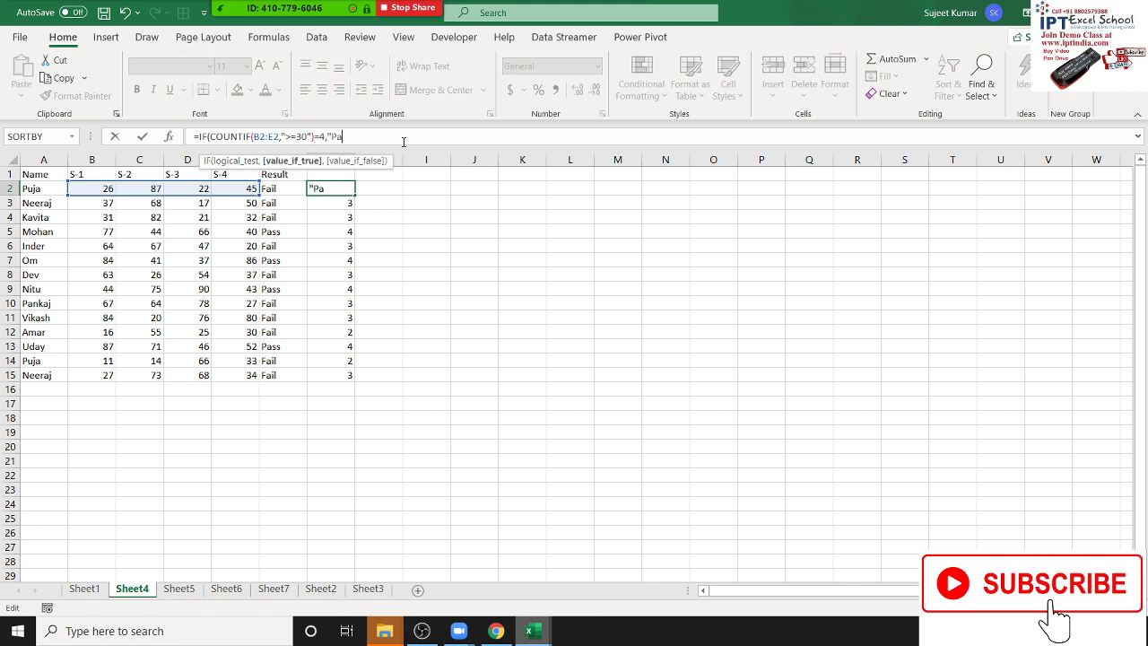
type("ss\",\"")
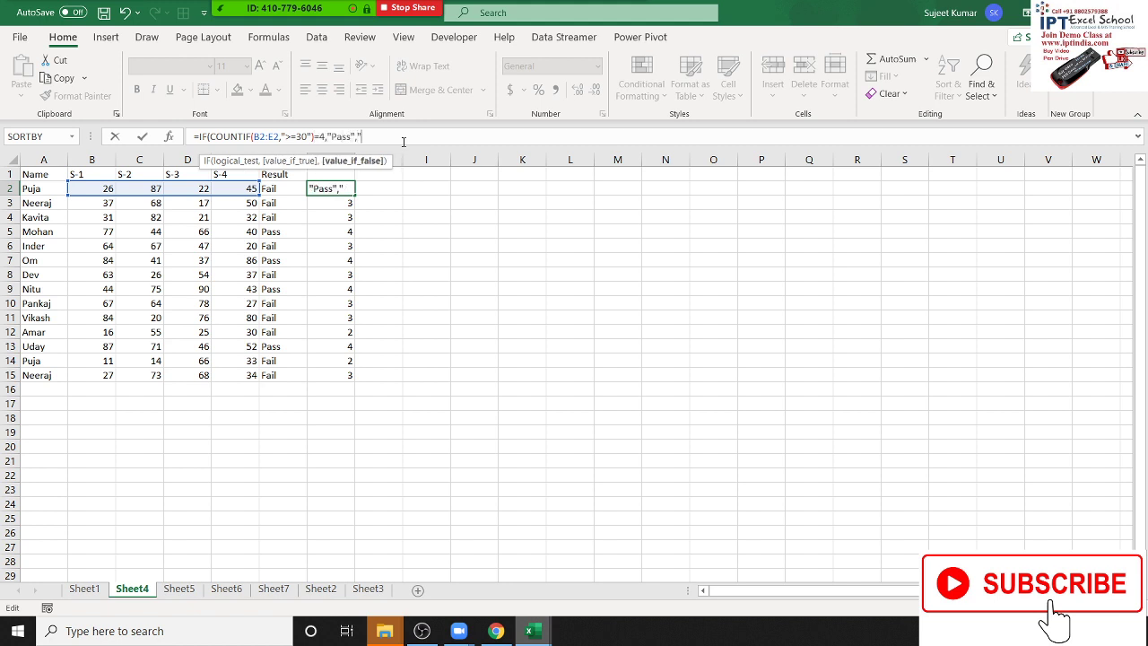
type("Fail\"")
type(")")
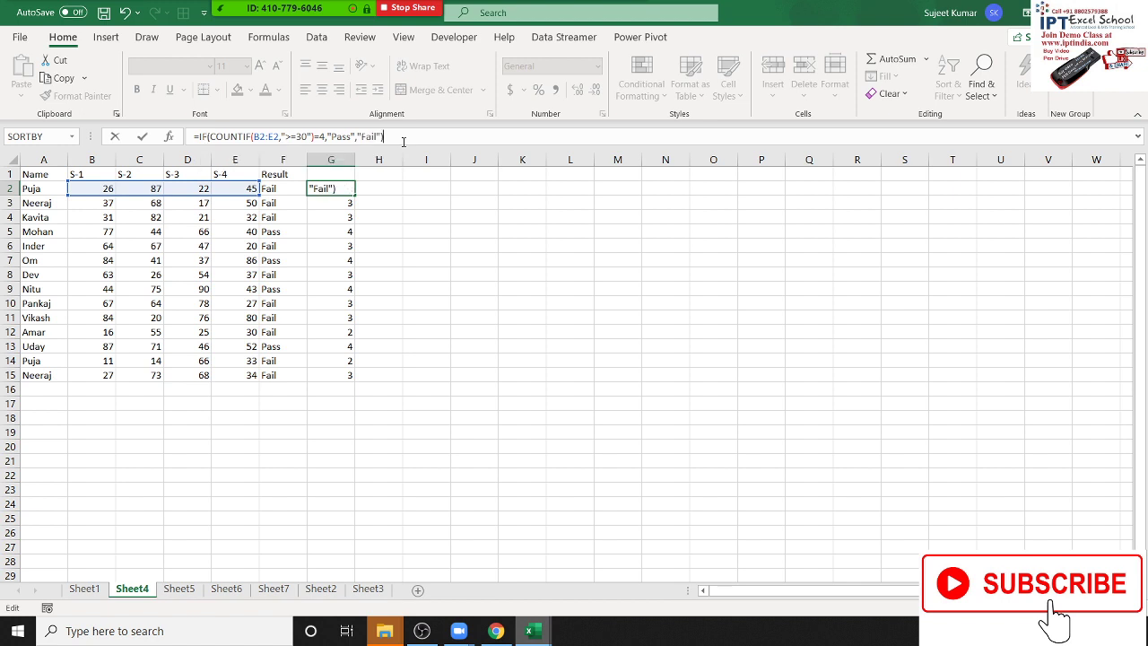
key("Return")
key("Up")
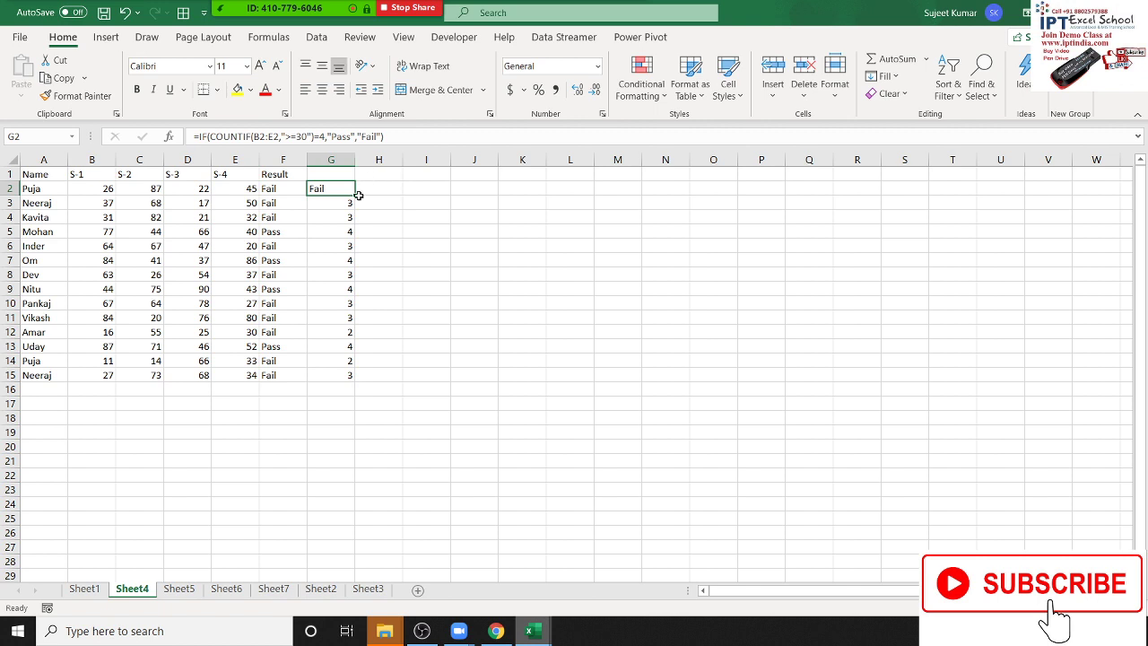
double_click(356, 196)
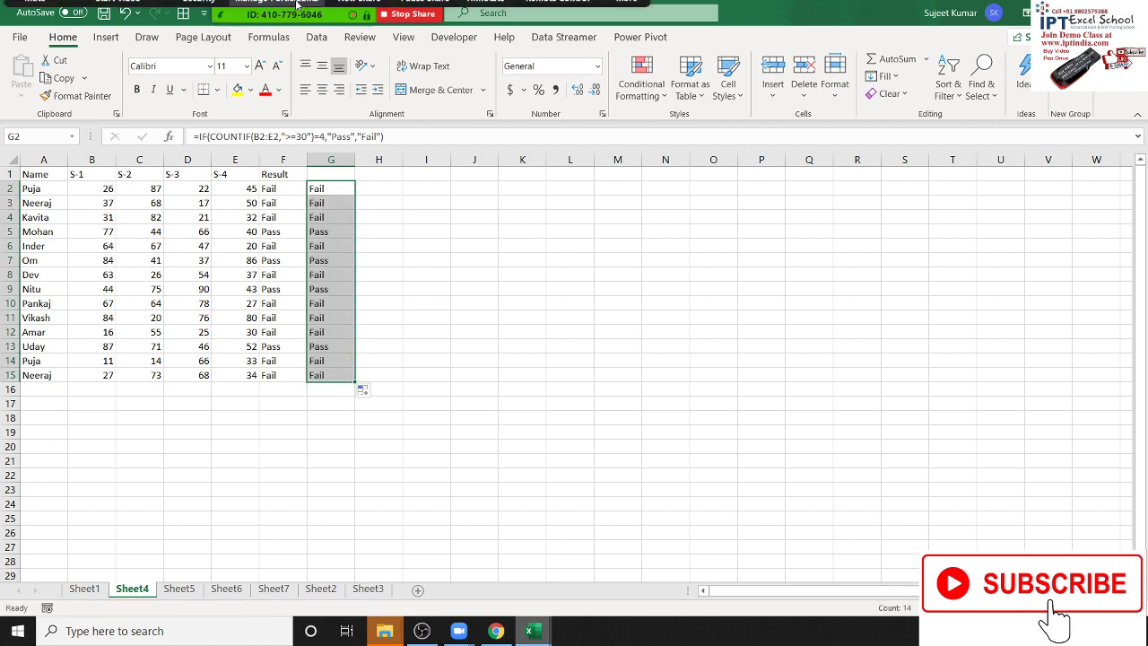
Display F2's AND-based formula as text in H2 using =FORMULATEXT(F2).
left_click(272, 23)
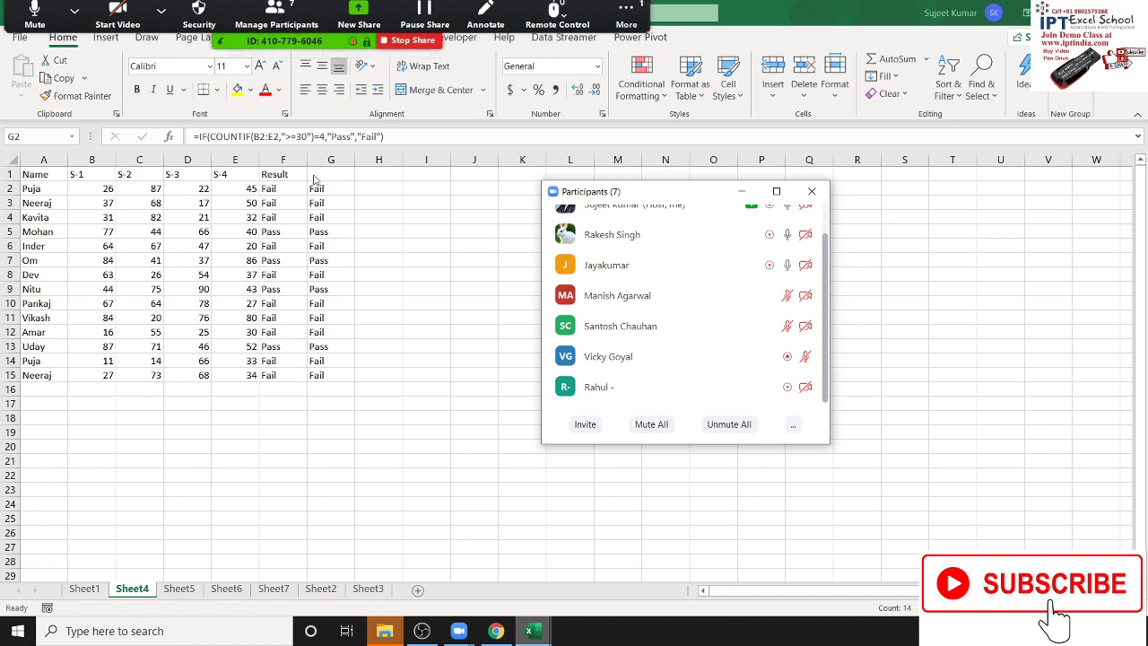
left_click(281, 183)
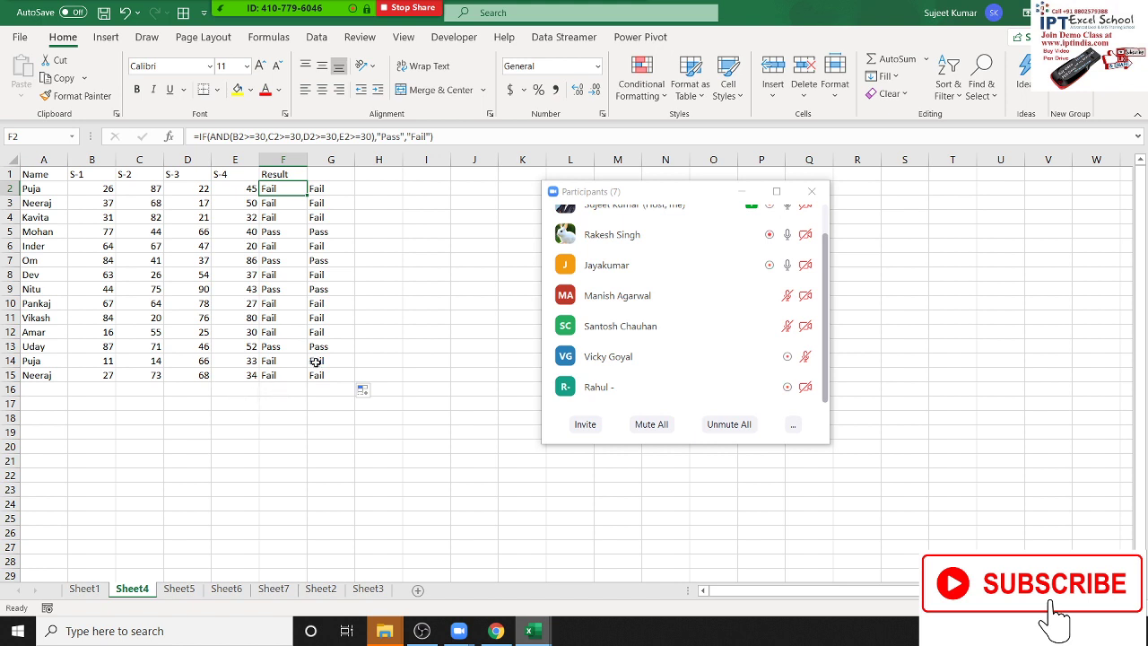
left_click(377, 187)
type("=")
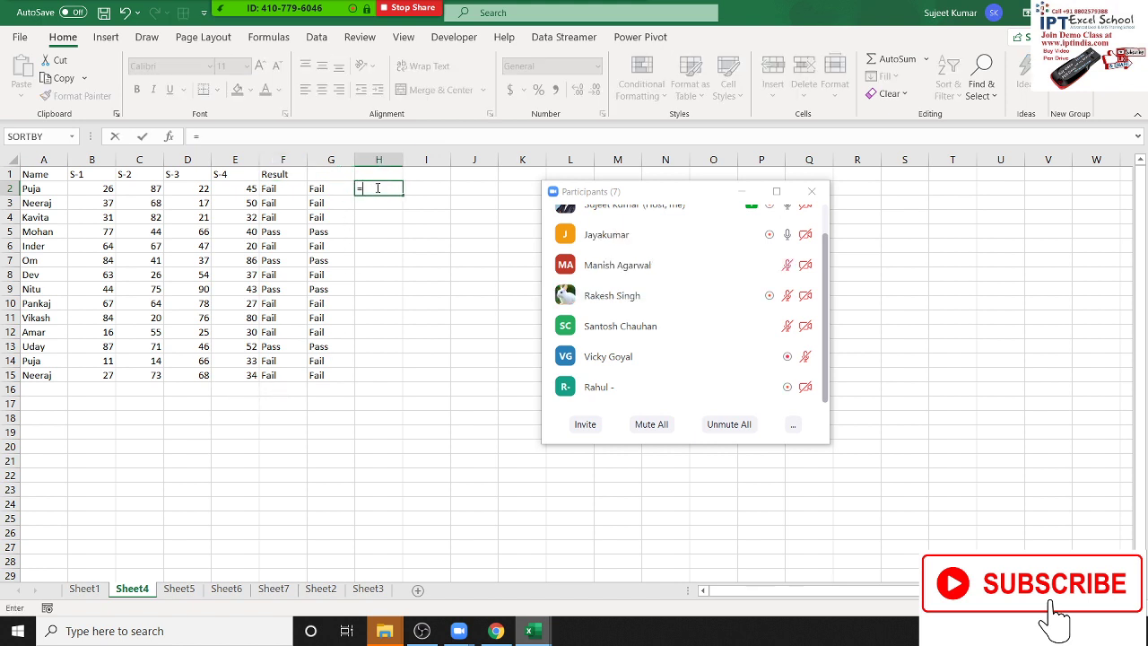
type("for")
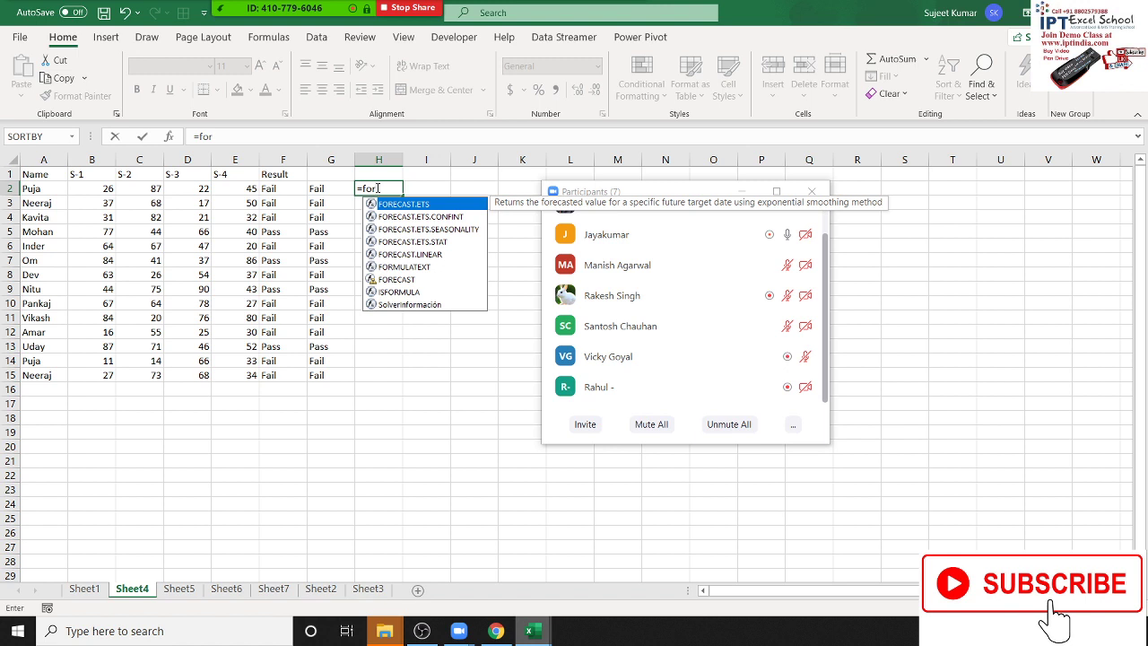
key("Down")
key("Down")
key("Down")
key("Down")
key("Down")
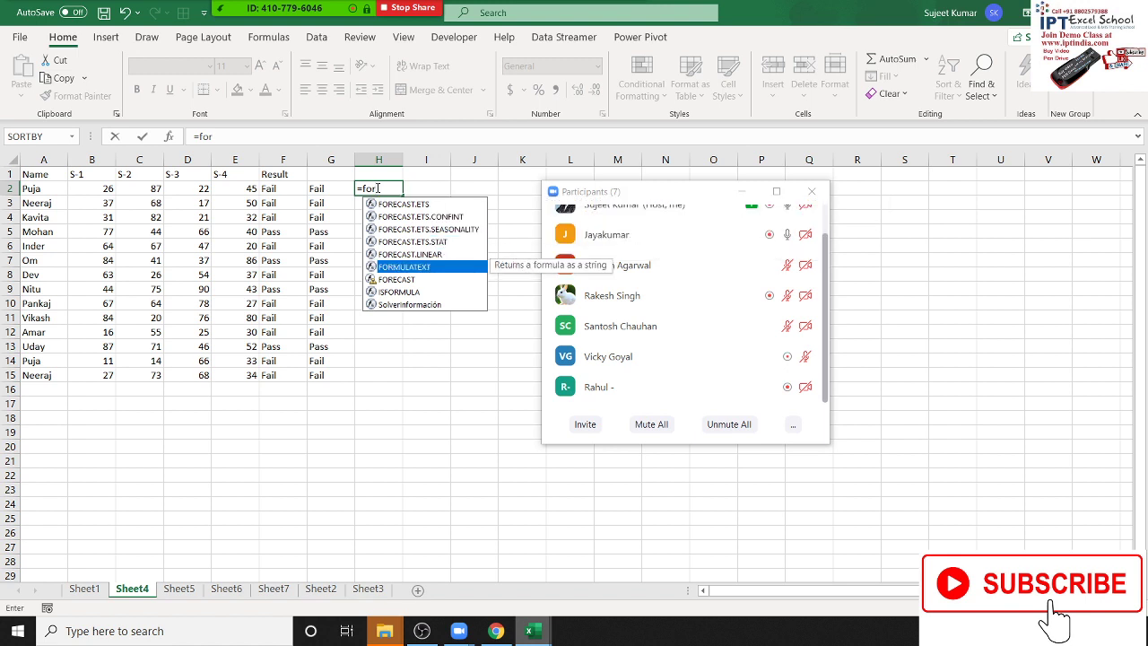
key("Return")
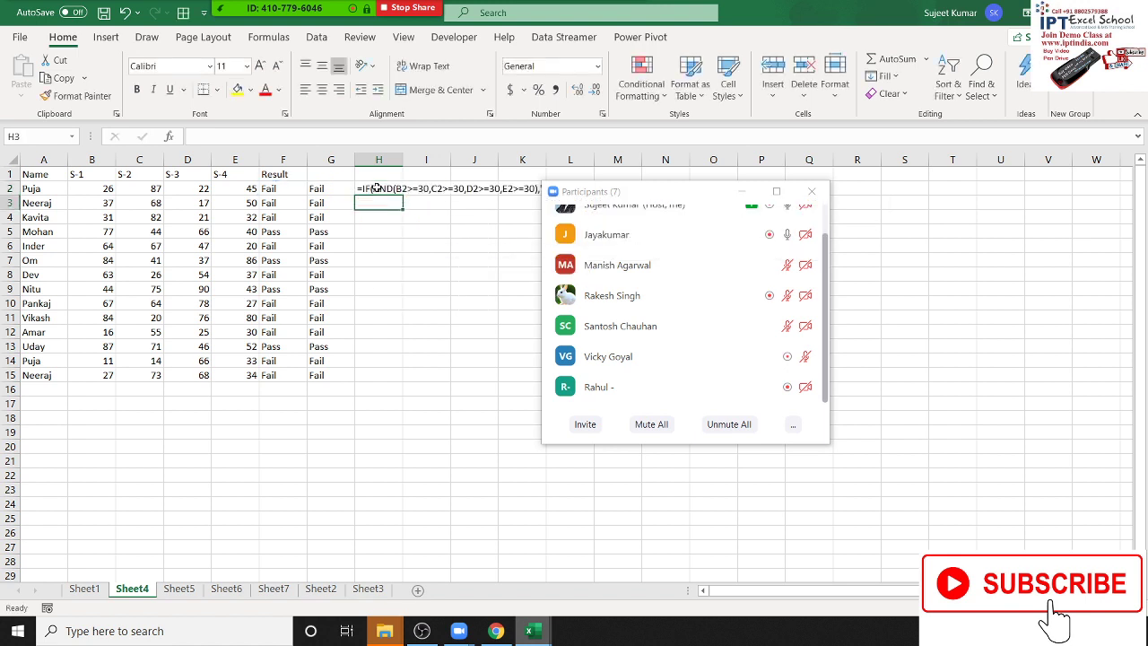
Display G3's COUNTIF-based formula in H3 with =FORMULATEXT(G3) and close the Participants panel.
type("=fo")
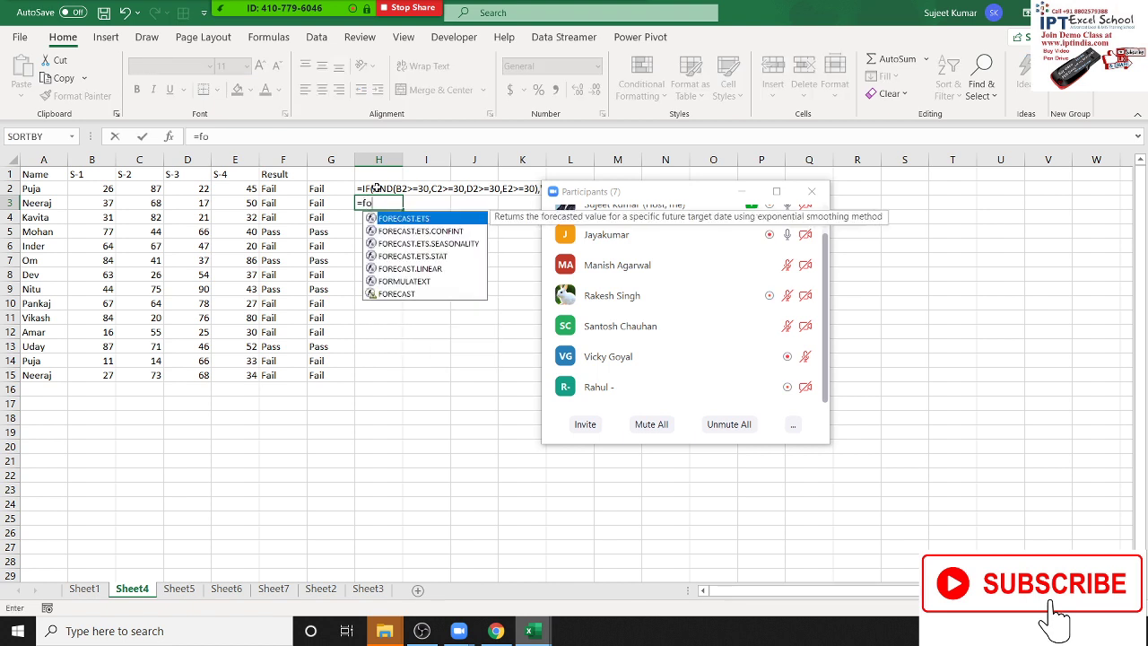
type("r")
key("Down")
key("Down")
key("Down")
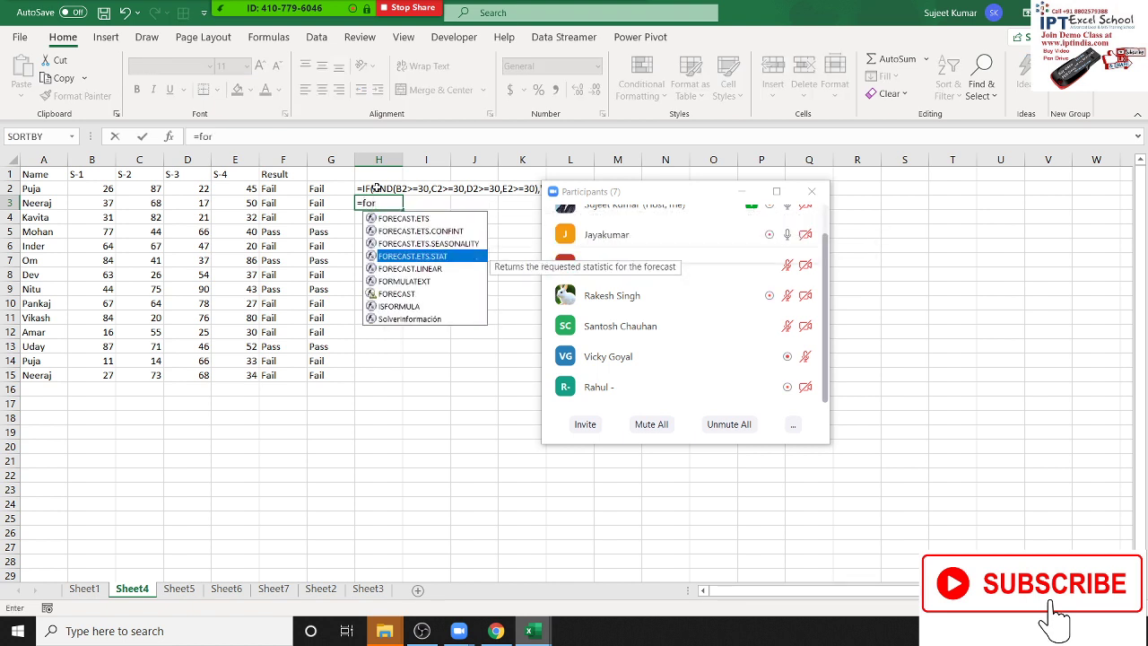
key("Down")
key("Down")
key("Tab")
key("Left")
key("Return")
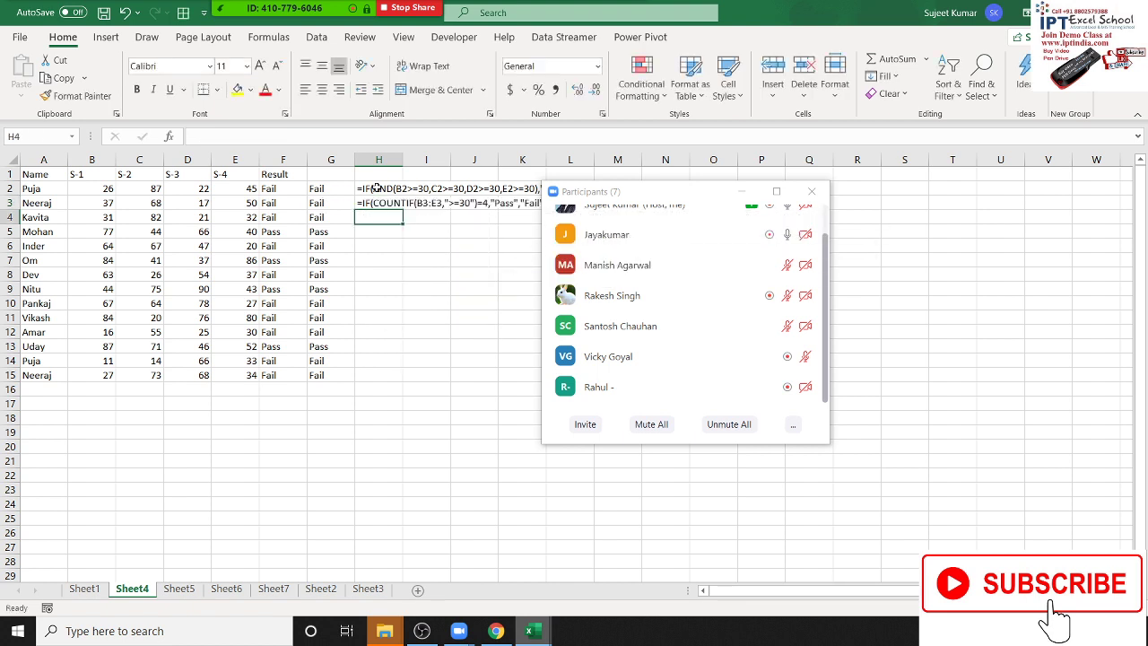
left_click(812, 191)
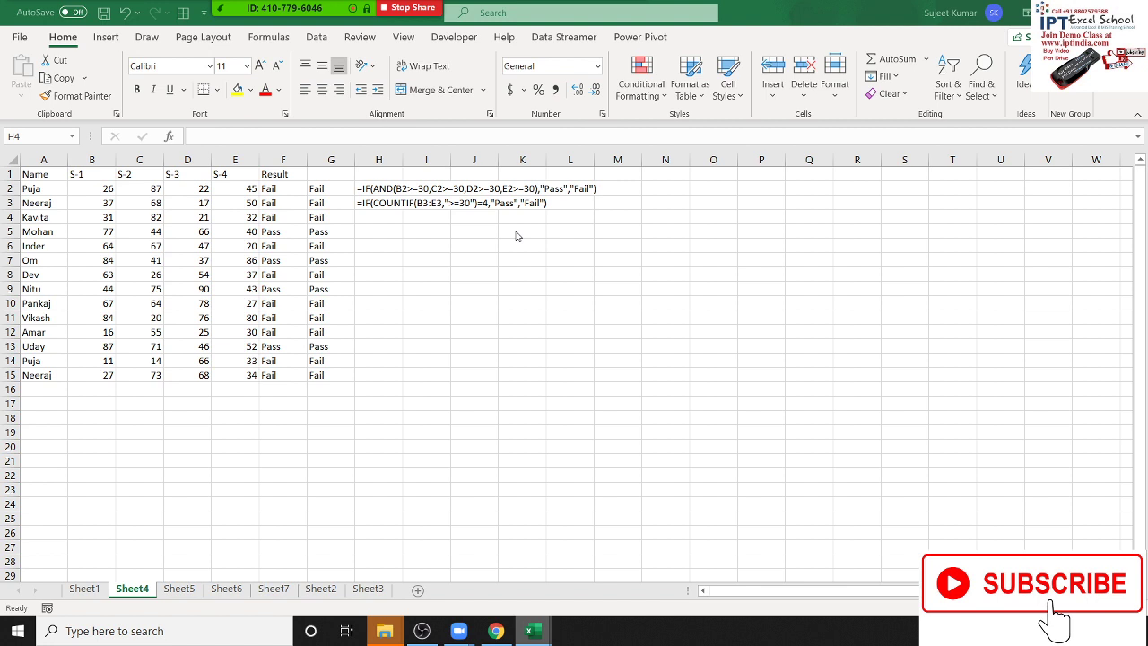
Review the FORMULATEXT results in H2 and H3, then move to the blank Sheet5.
left_click(380, 204)
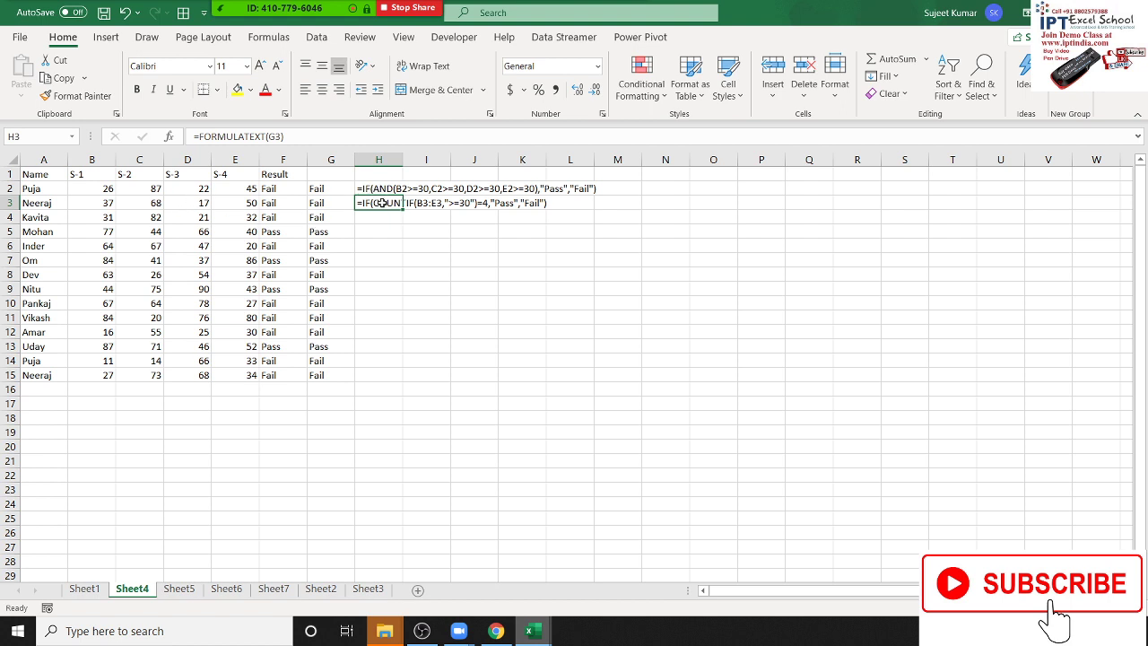
left_click(395, 226)
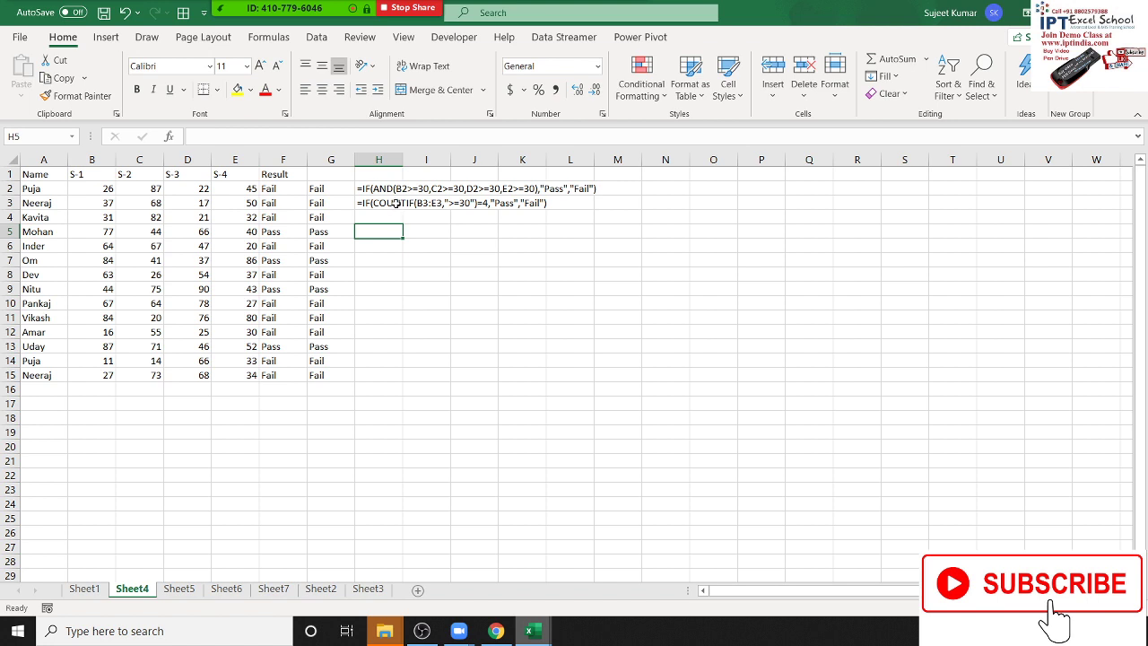
left_click(378, 205)
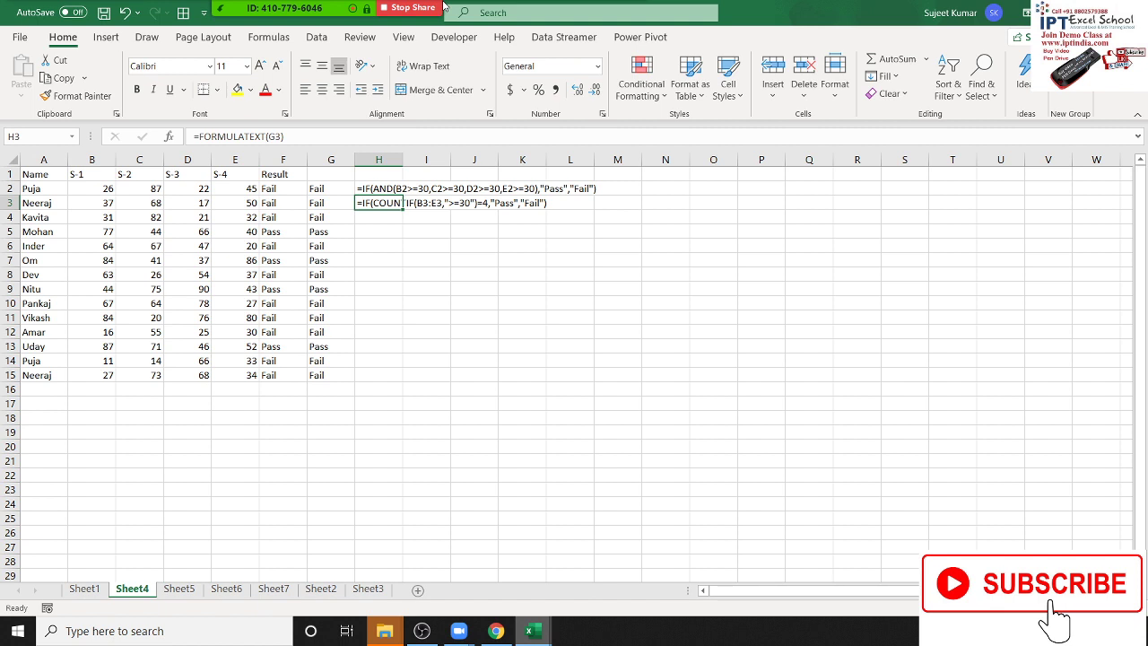
mouse_move(444, 6)
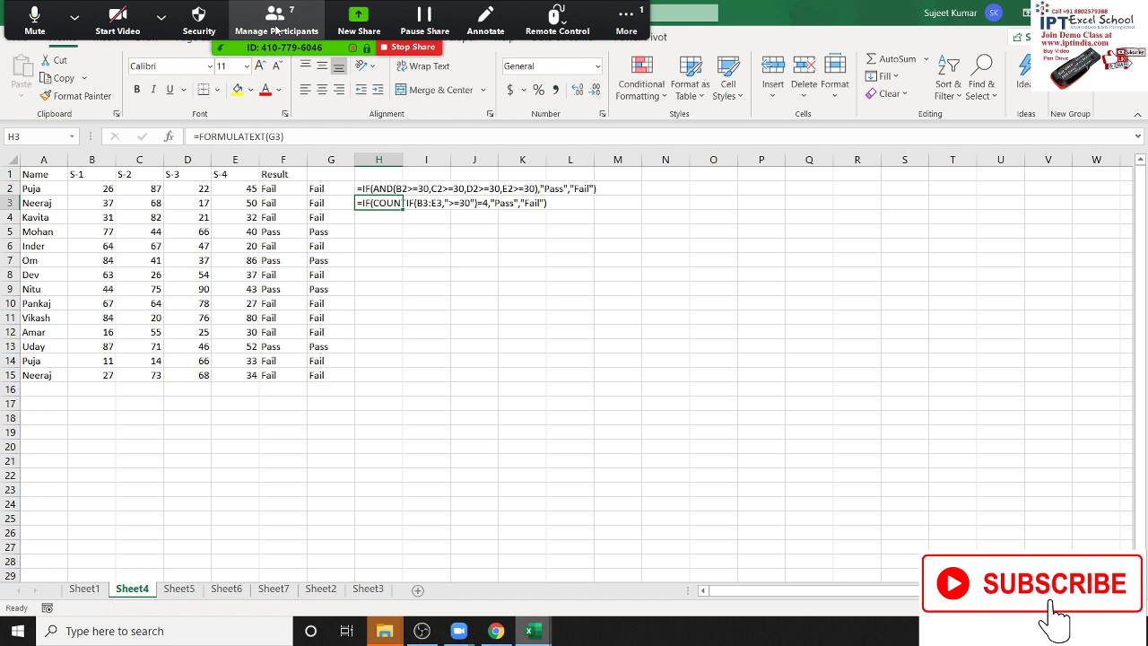
key("Up")
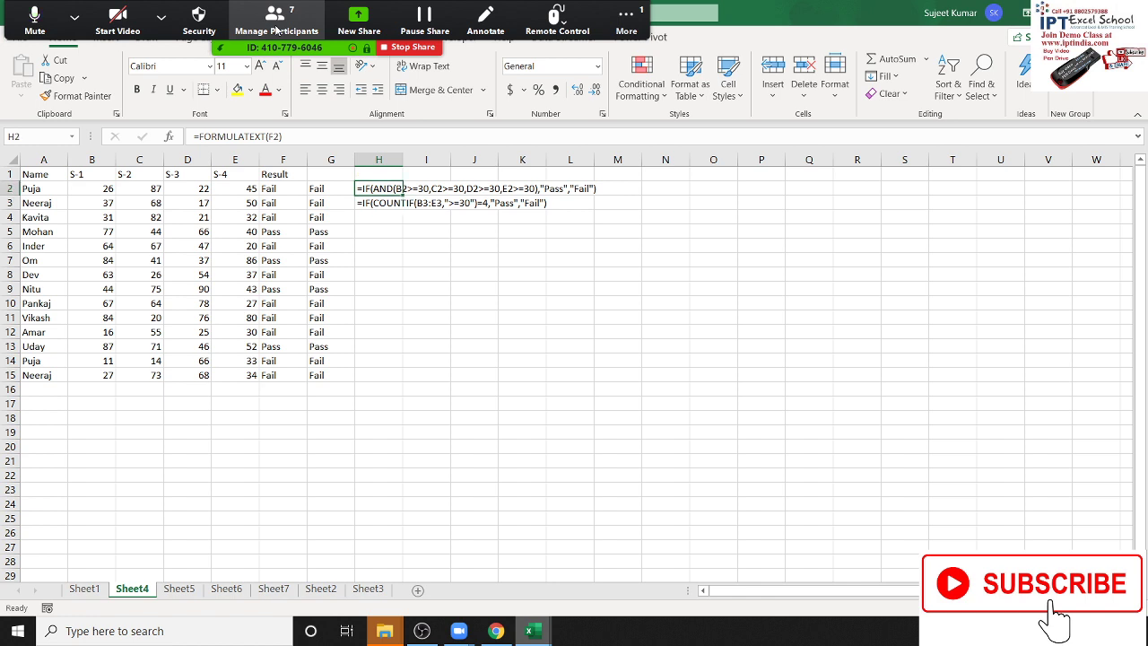
key("Down")
key("Down")
key("Up")
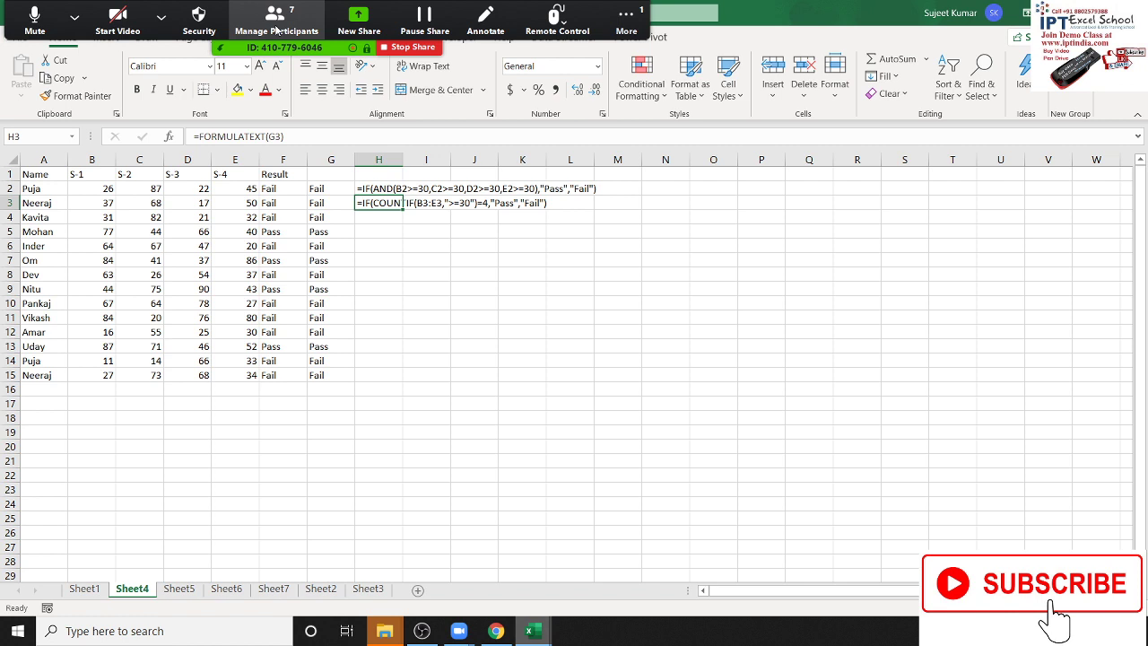
key("Up")
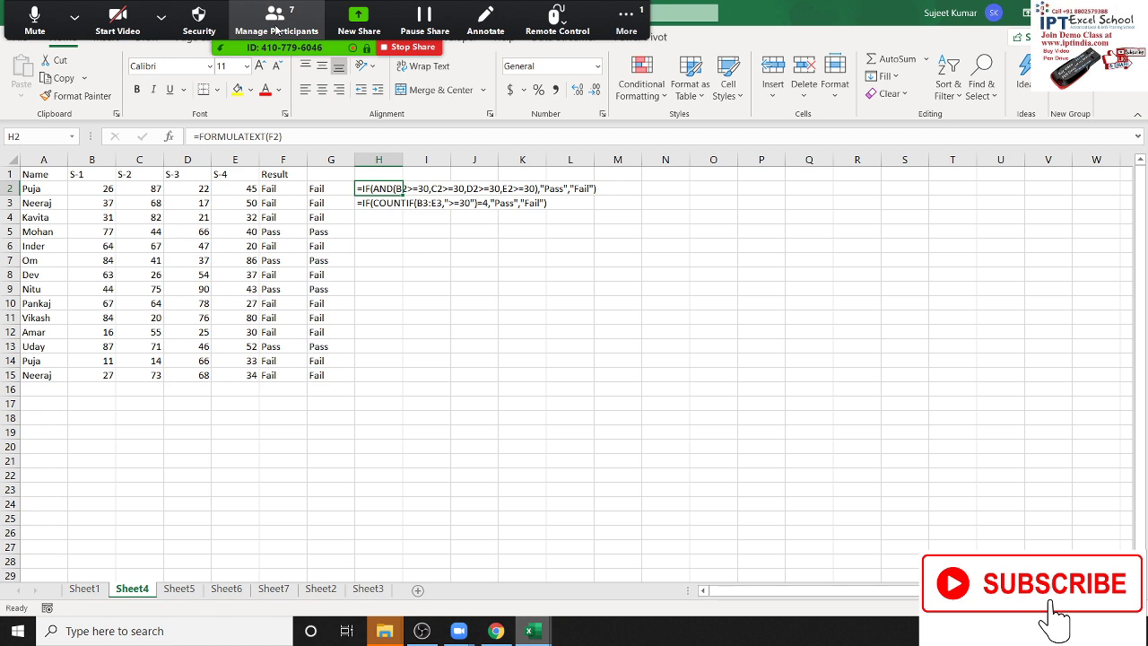
key("Down")
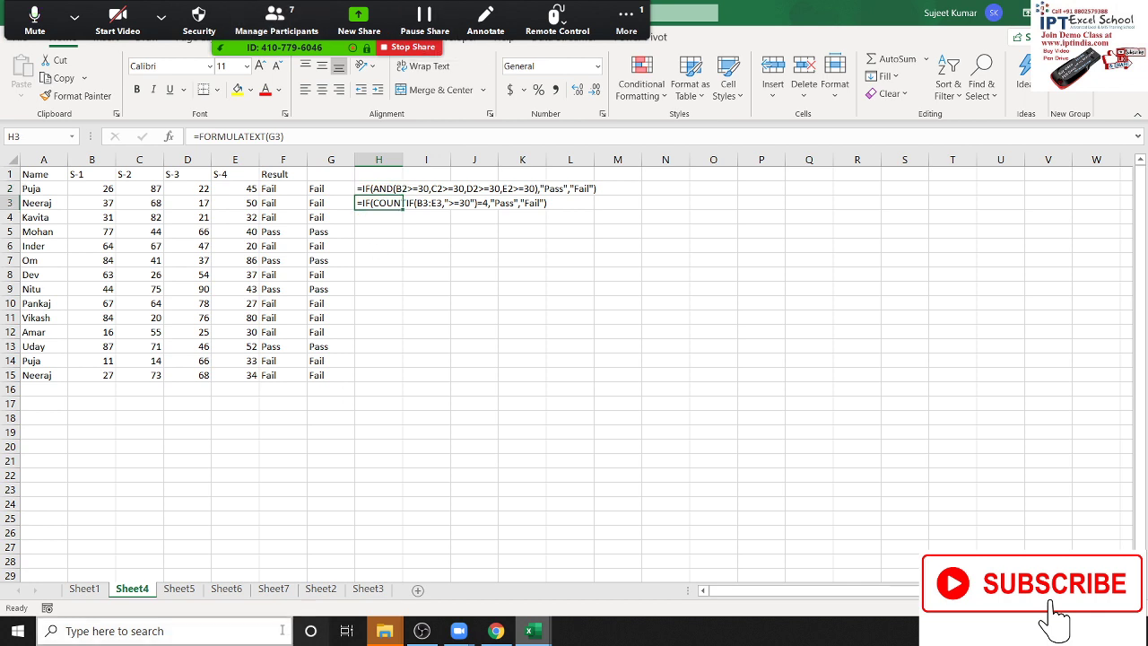
left_click(191, 589)
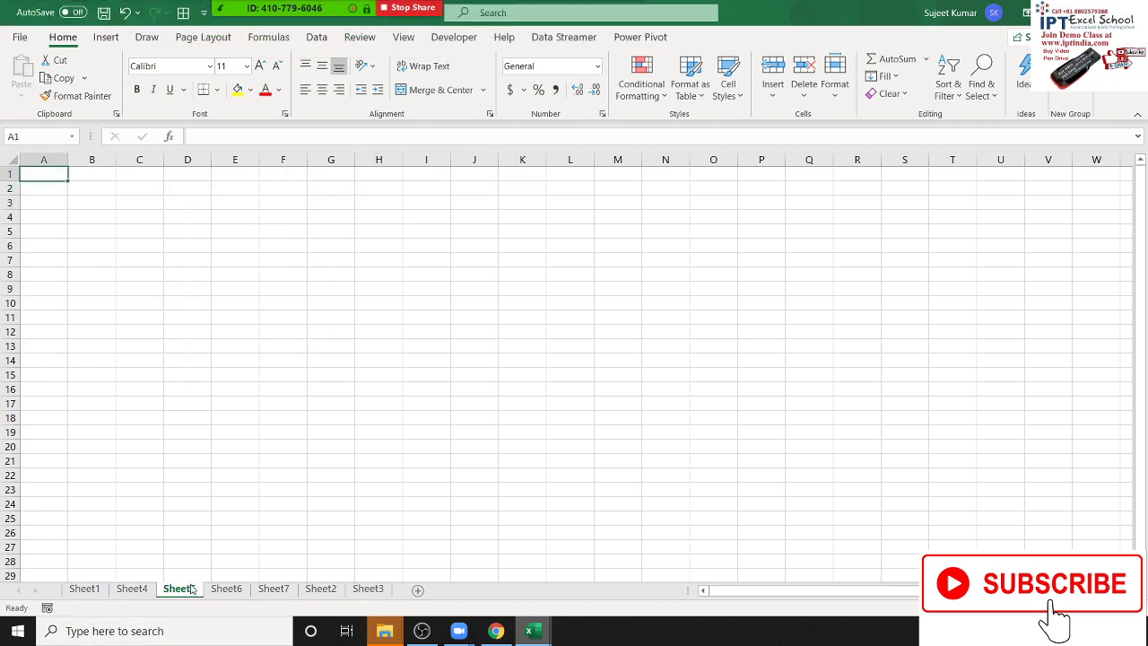
Label cell A6 'ID' as the title of the new table.
left_click(55, 252)
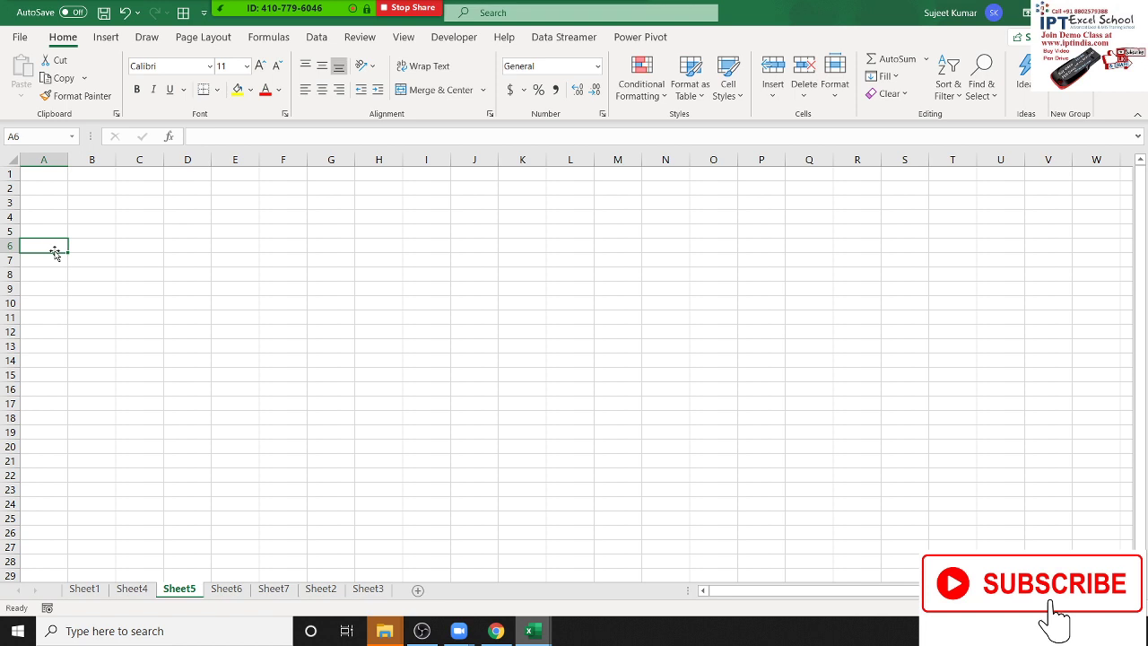
type("ID")
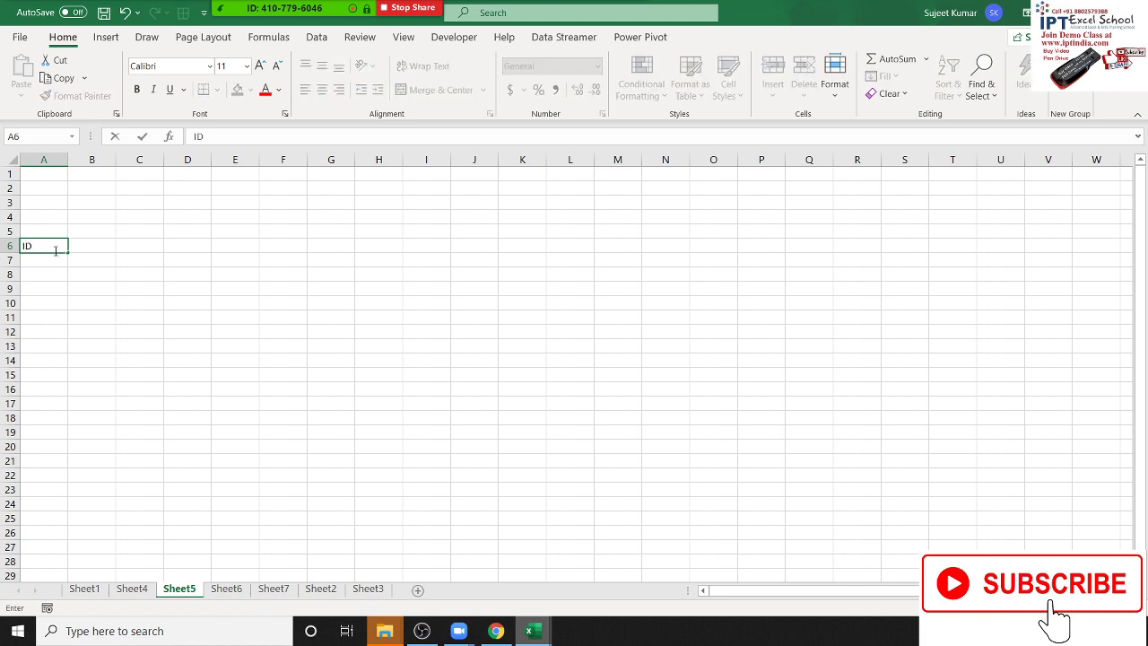
key("Return")
type("PAN")
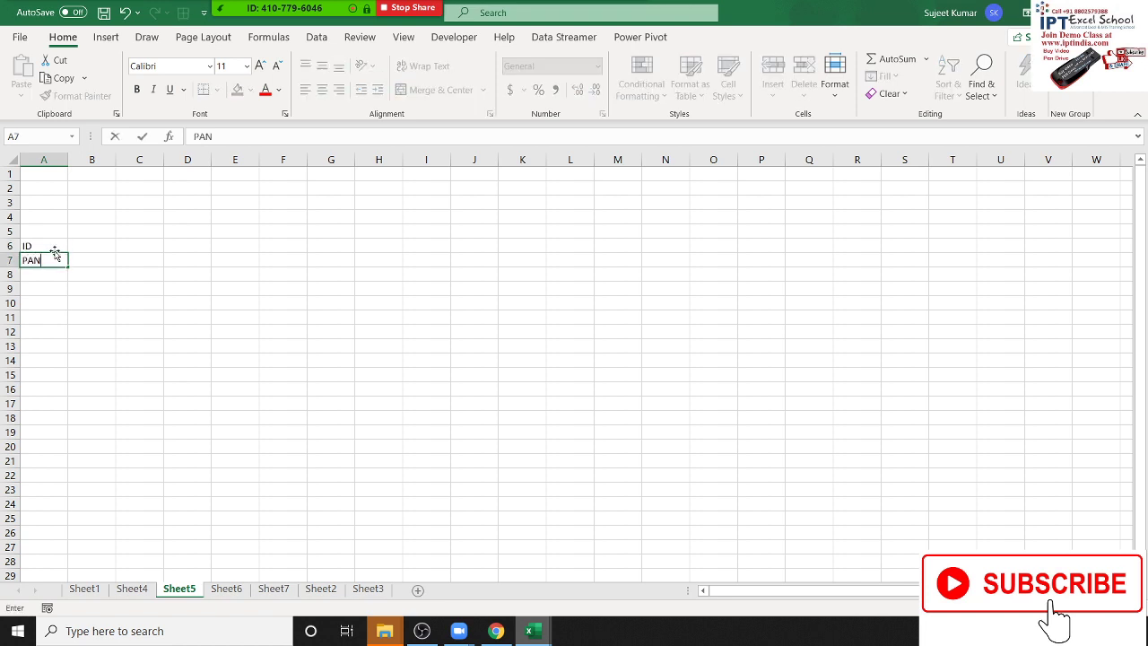
key("Escape")
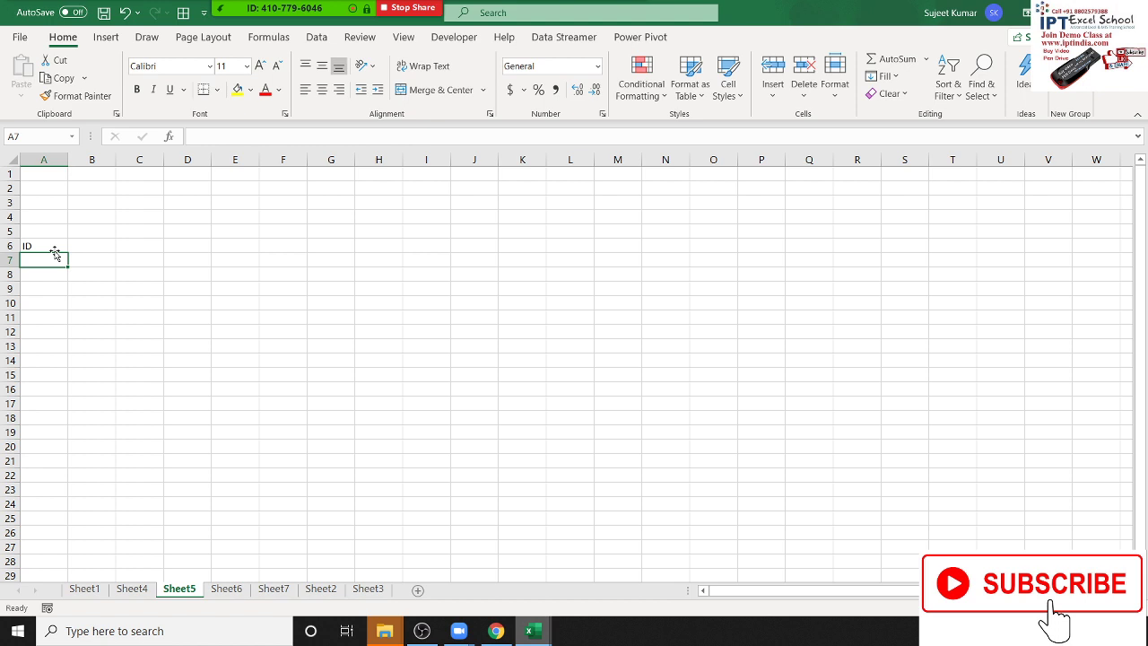
Enter the headers Name, PAN, Voter and Pass across A7:D7.
type("Name")
key("Tab")
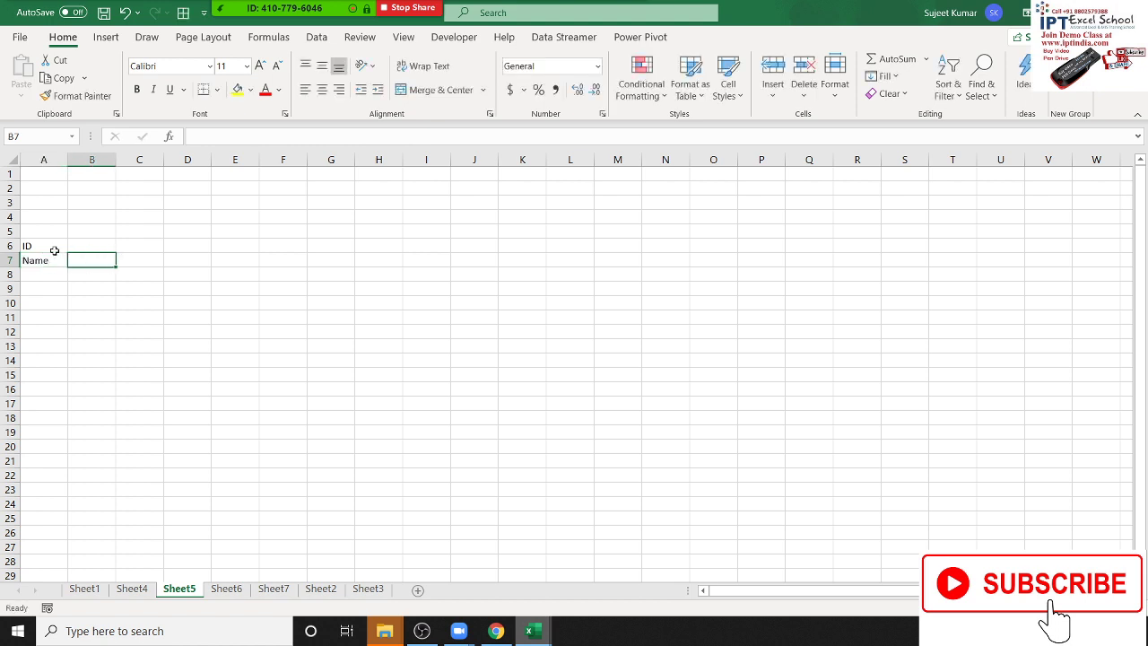
type("P")
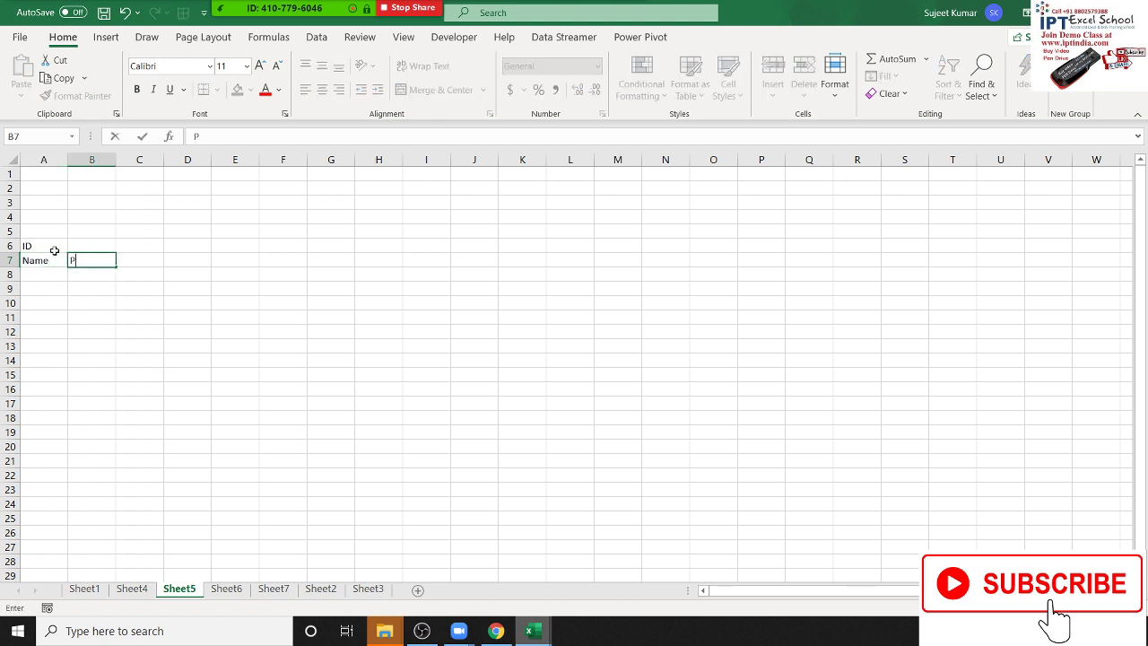
type("AN")
key("Tab")
type("V")
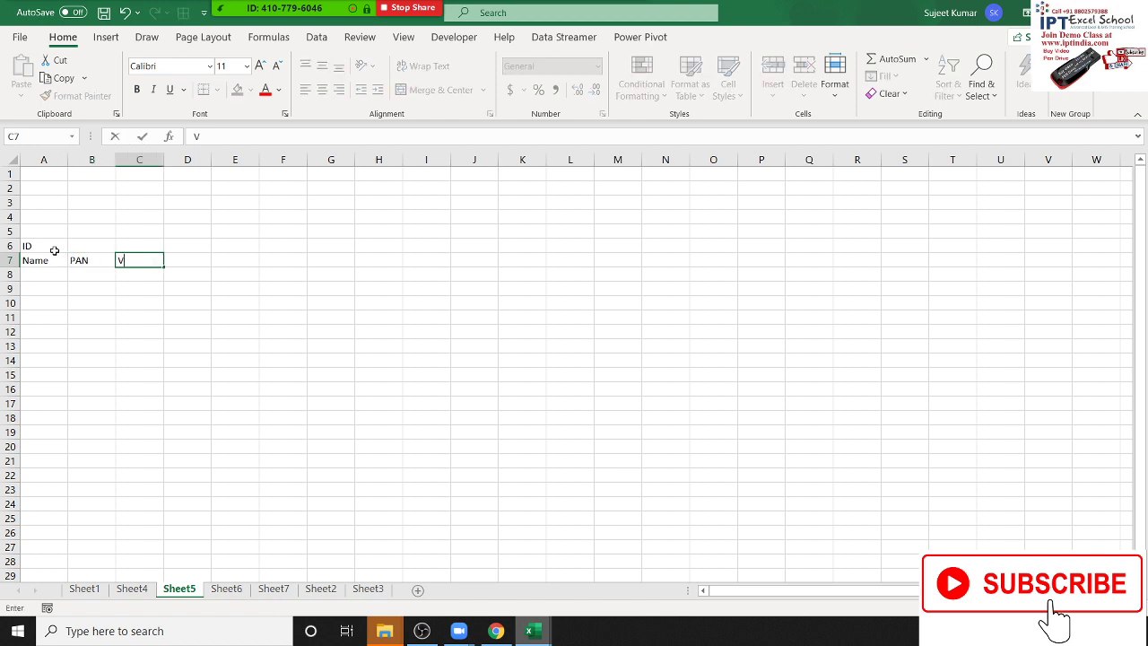
type("oter")
key("Tab")
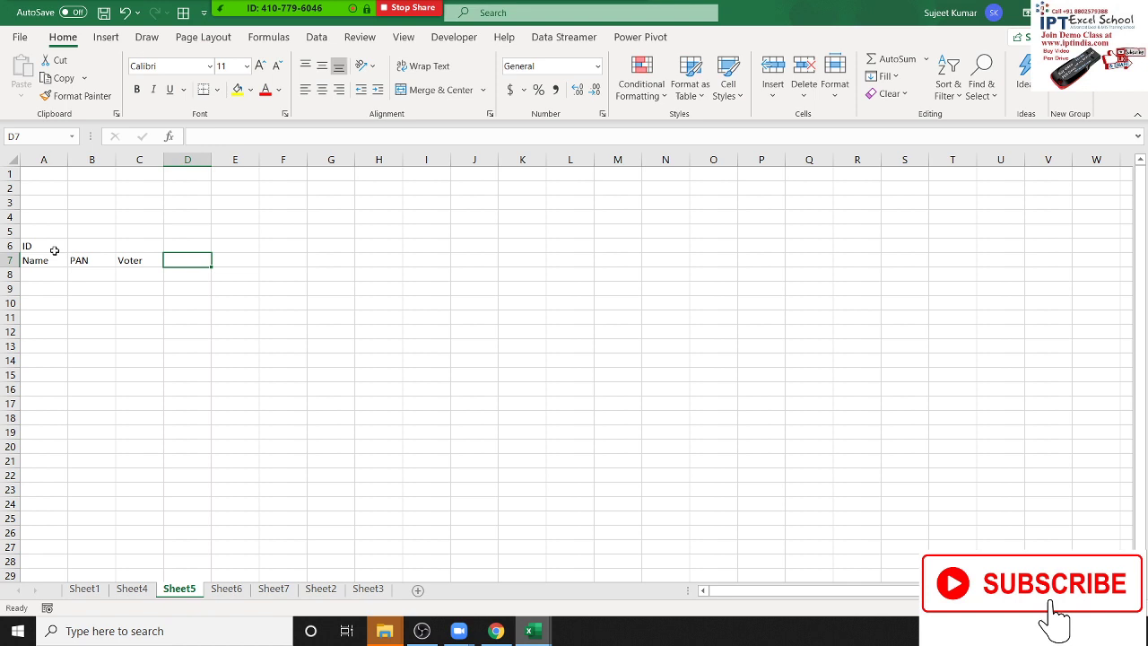
type("Y")
key("BackSpace")
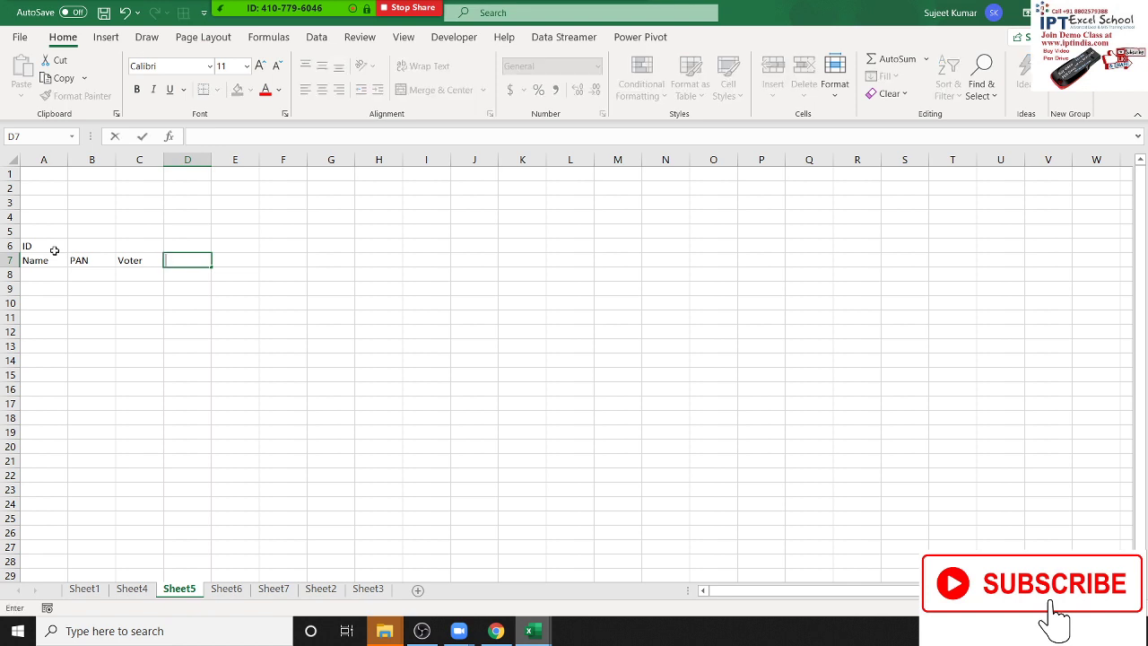
type("Pass")
key("Tab")
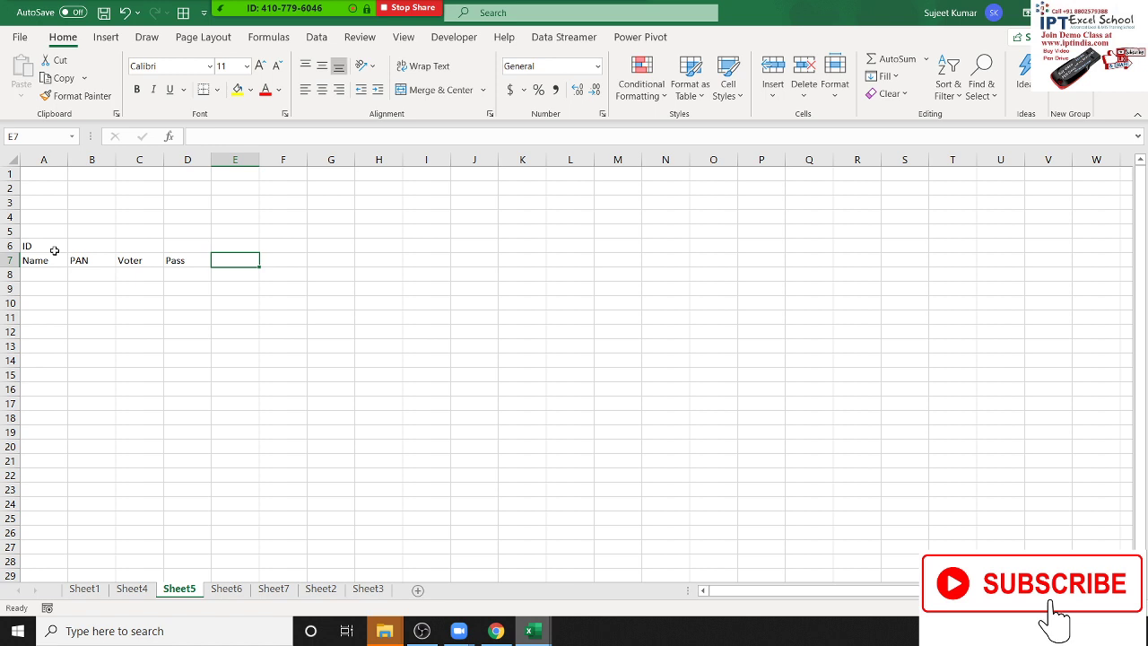
Add the remaining headers DL, UID and Status in E7:G7.
type("DL")
key("Tab")
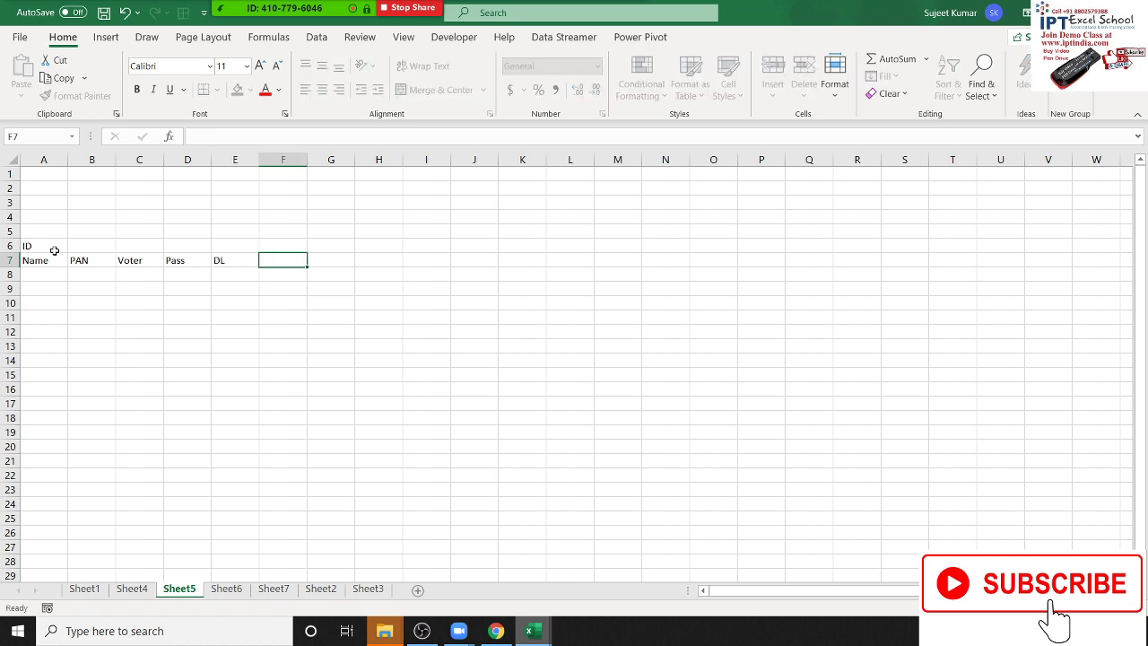
type("UID")
key("Return")
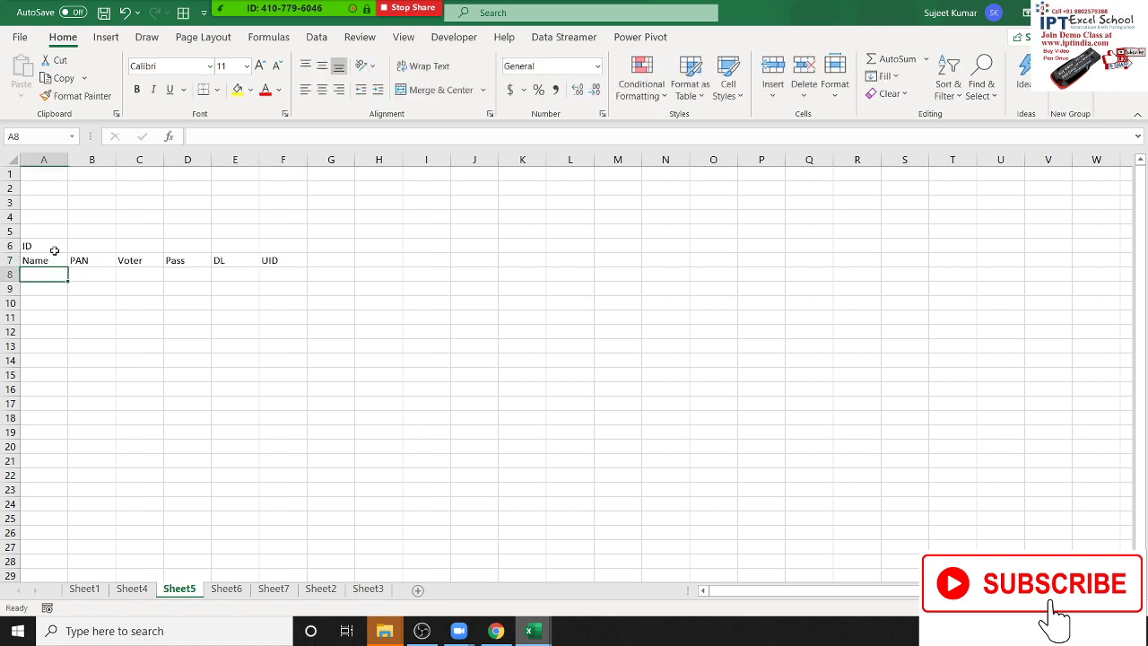
key("Up")
key("Right")
key("Right")
key("Right")
key("Right")
key("Right")
key("Tab")
type("S")
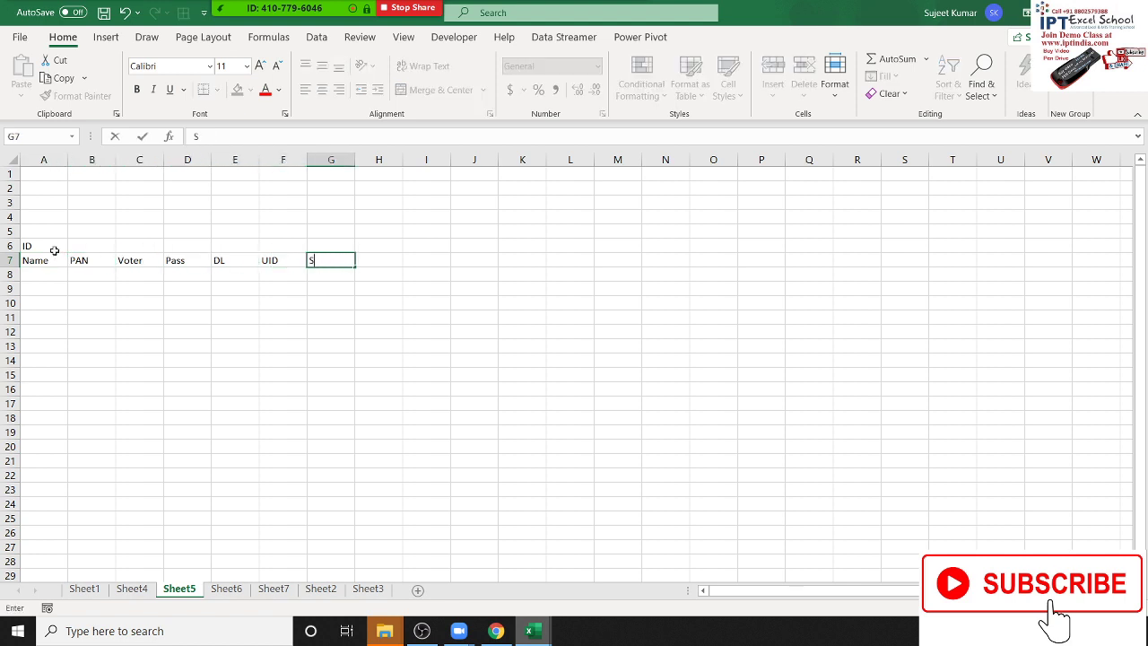
type("tat")
type("us")
key("Return")
key("Left")
key("Left")
key("Left")
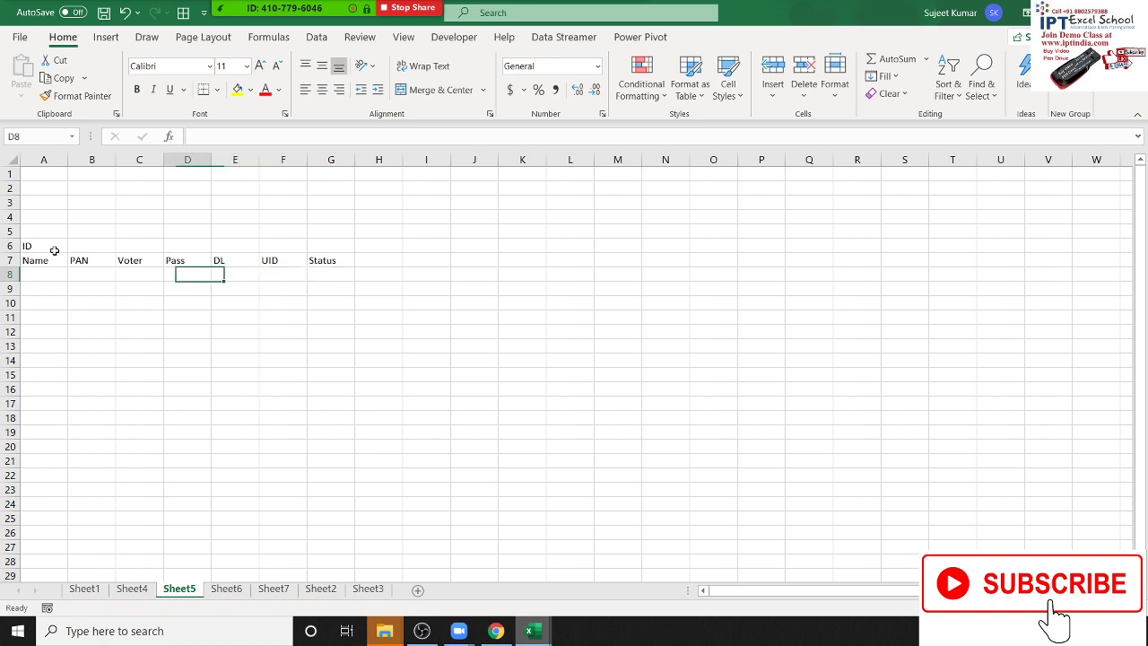
key("Left")
key("Left")
key("Left")
Enter the student's name in A8 with Y under PAN (B8) and DL (E8).
type("Puj")
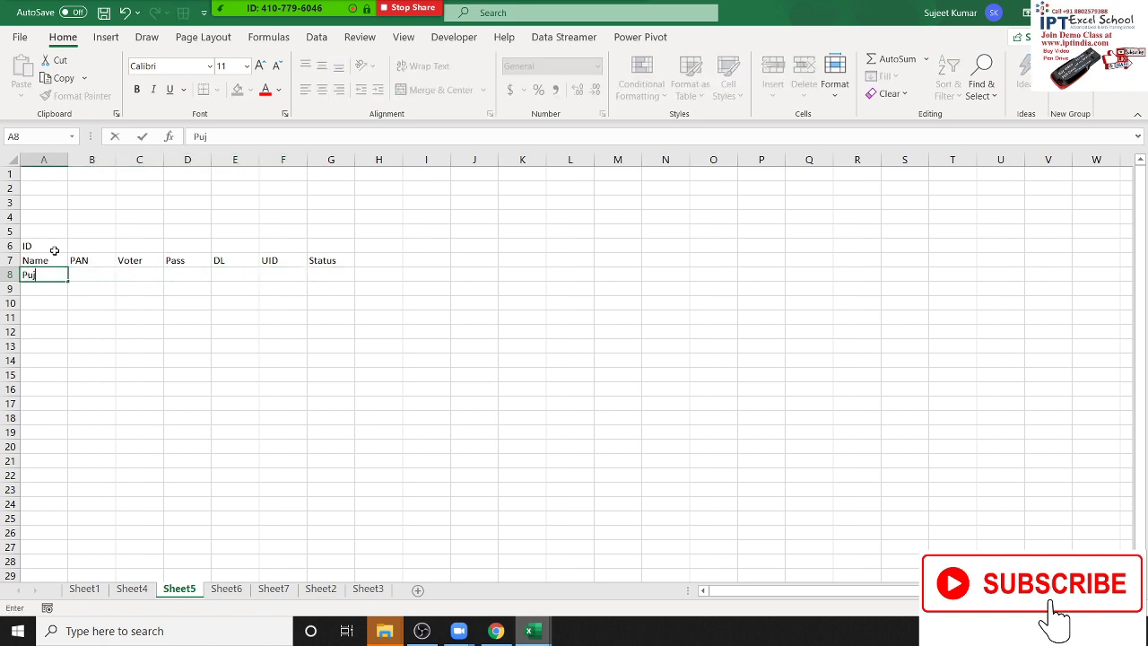
key("Return")
key("Up")
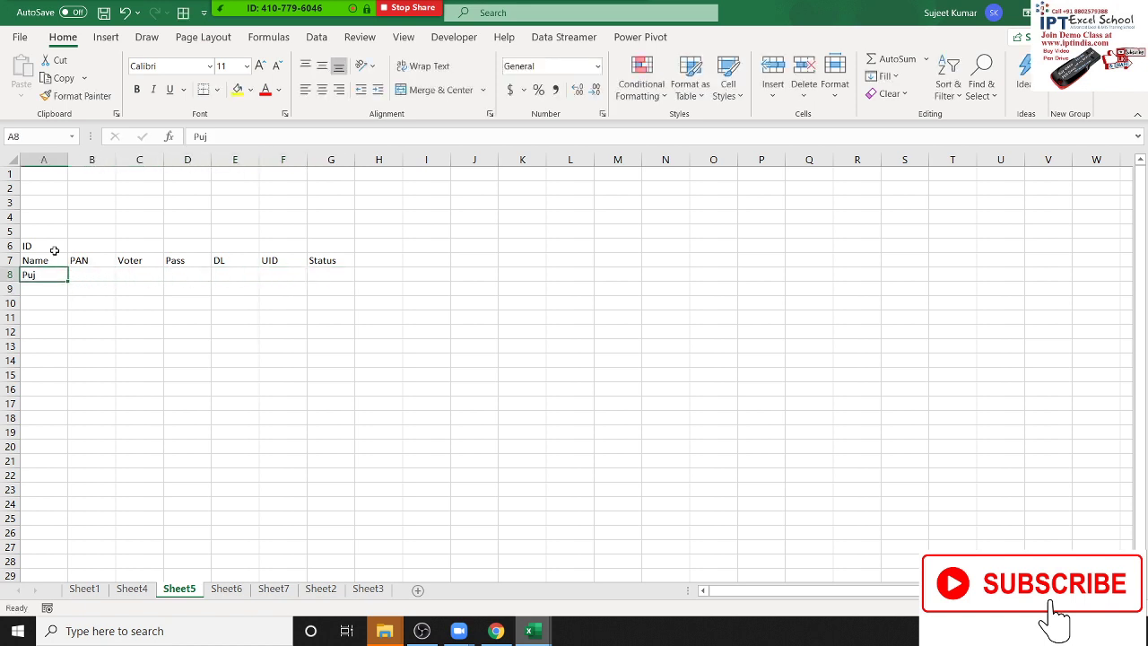
type("Puja")
key("Tab")
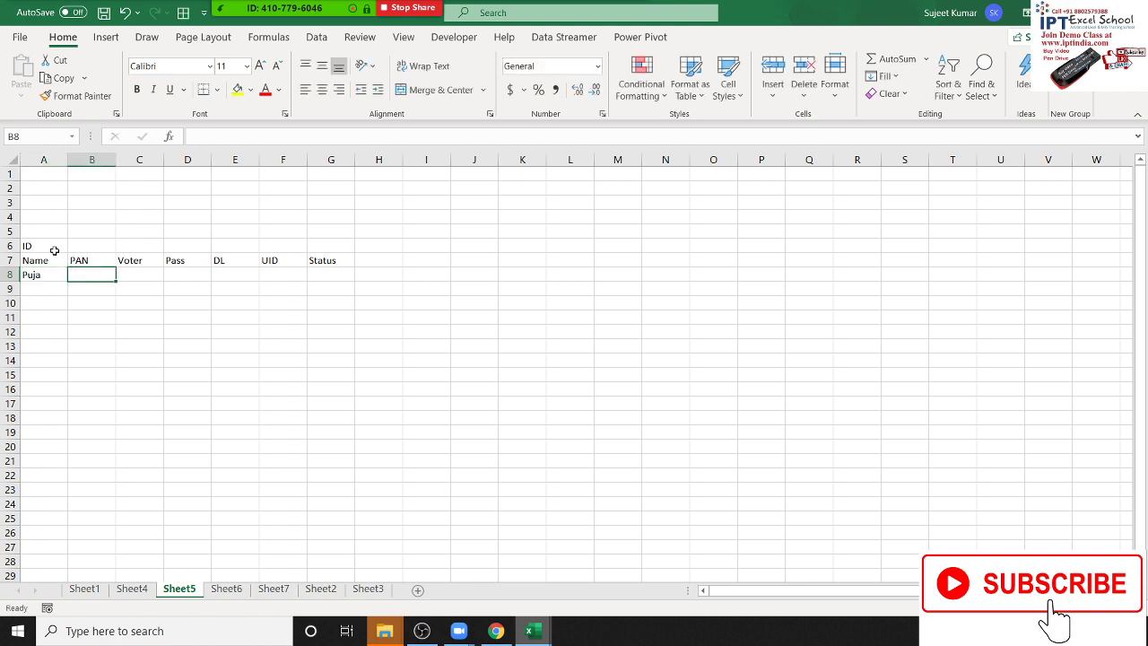
type("Y")
key("Tab")
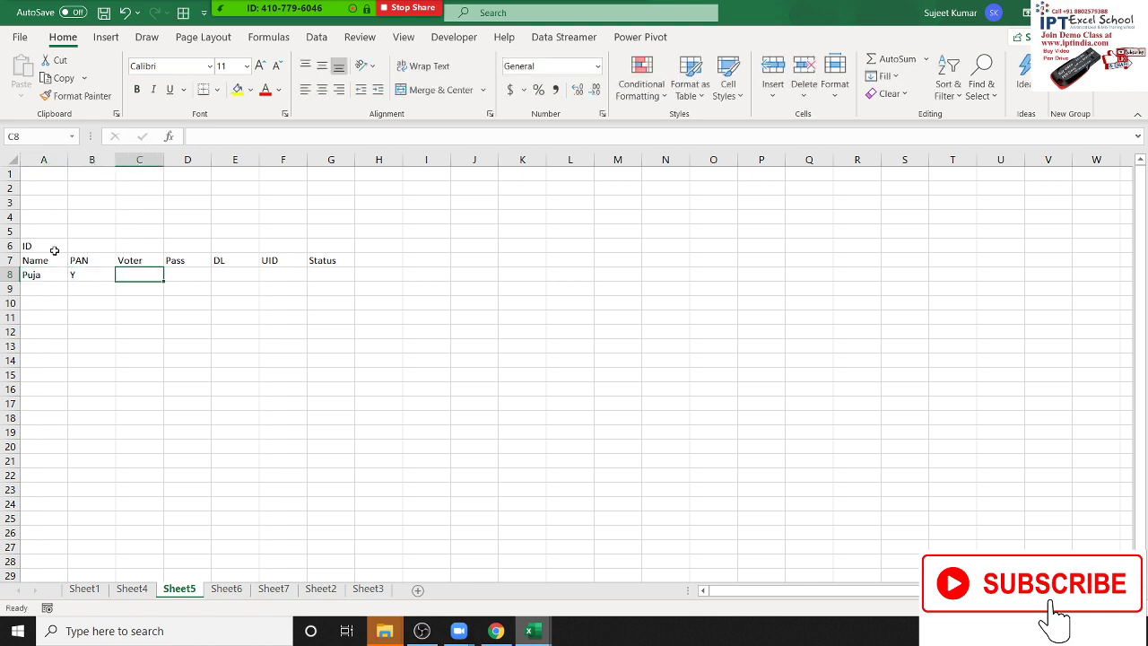
key("Tab")
key("Tab")
type("Y")
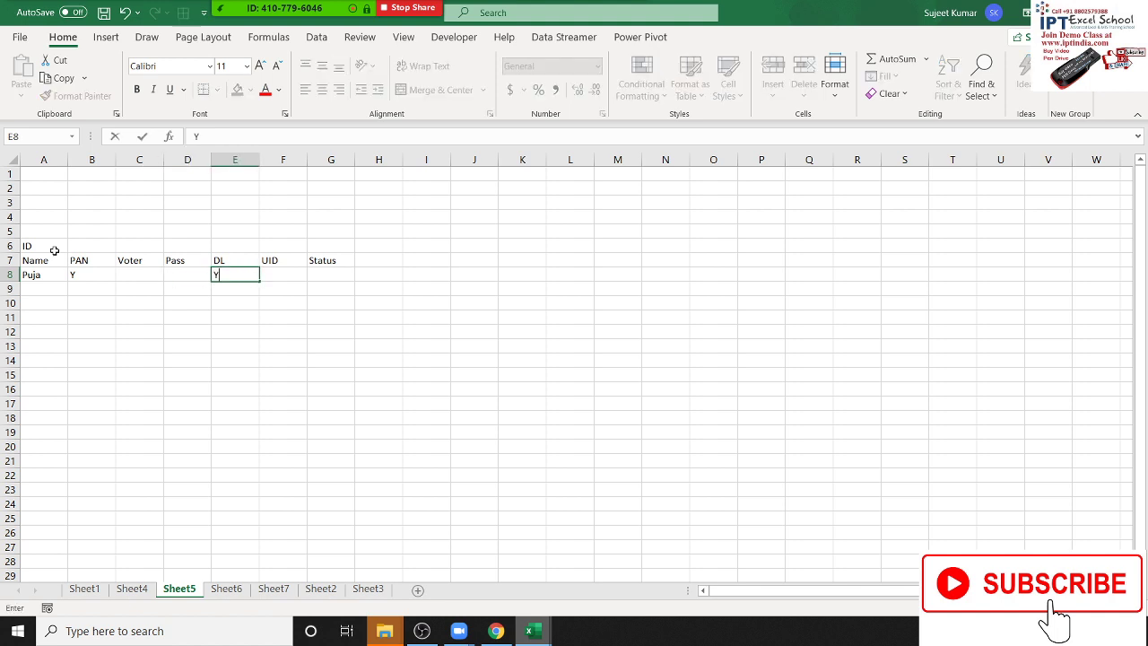
key("Return")
Check row 8's cells across to the Status column, then go back to Sheet4.
key("Up")
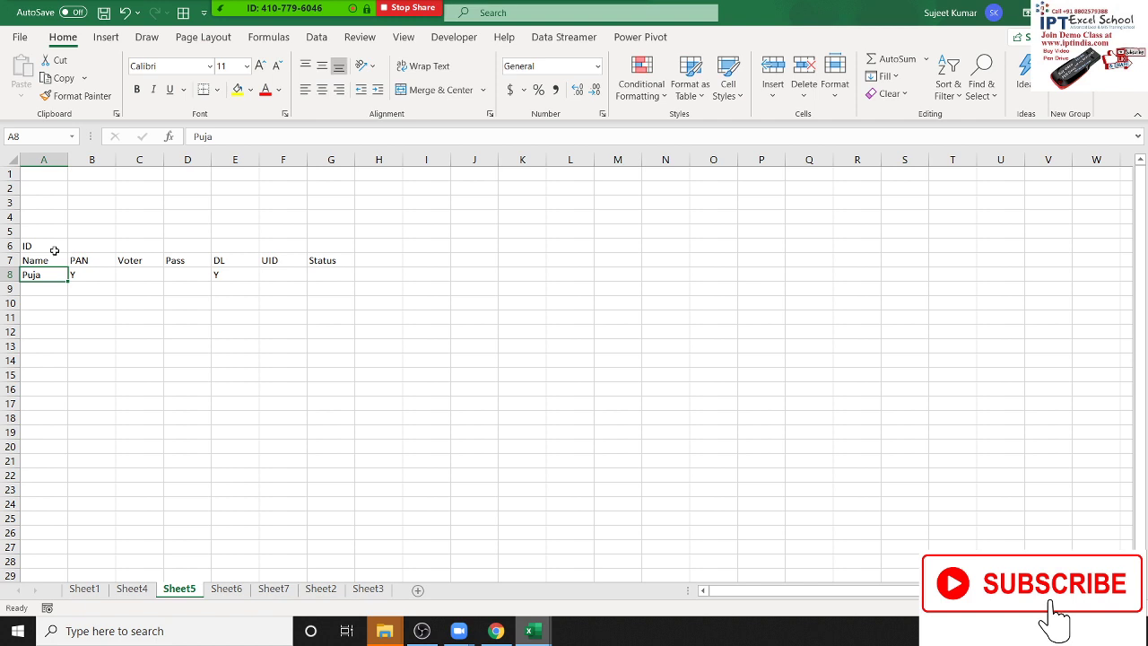
key("Right")
key("Right")
key("Right")
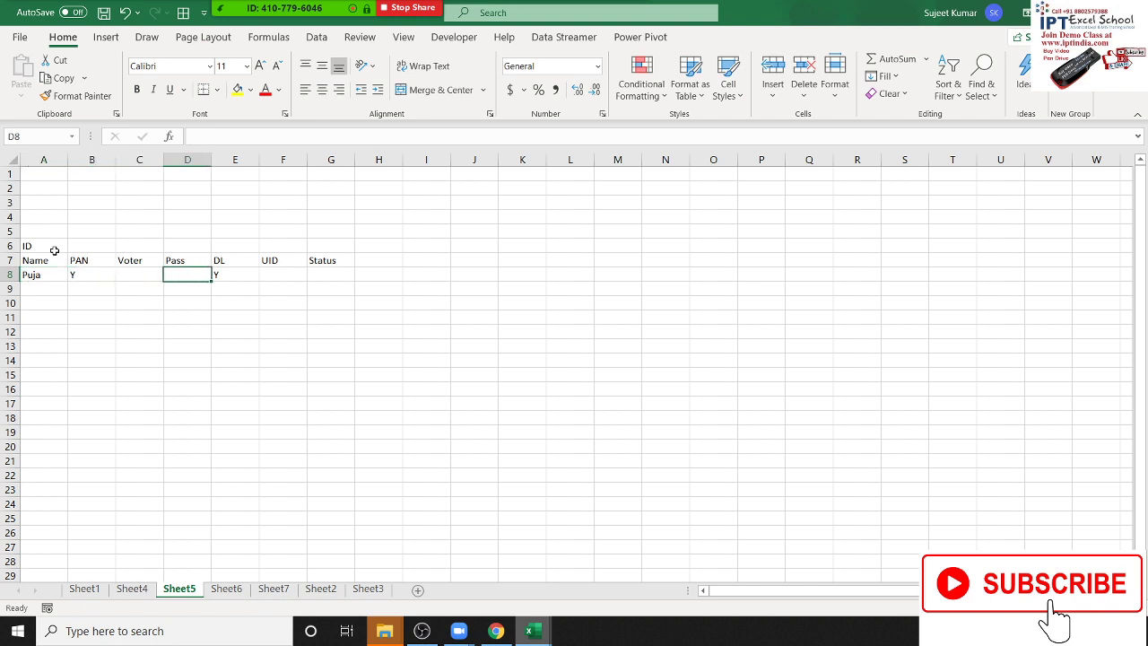
key("Left")
key("Left")
key("shift+Right")
key("shift+Right")
key("shift+Right")
key("shift+Right")
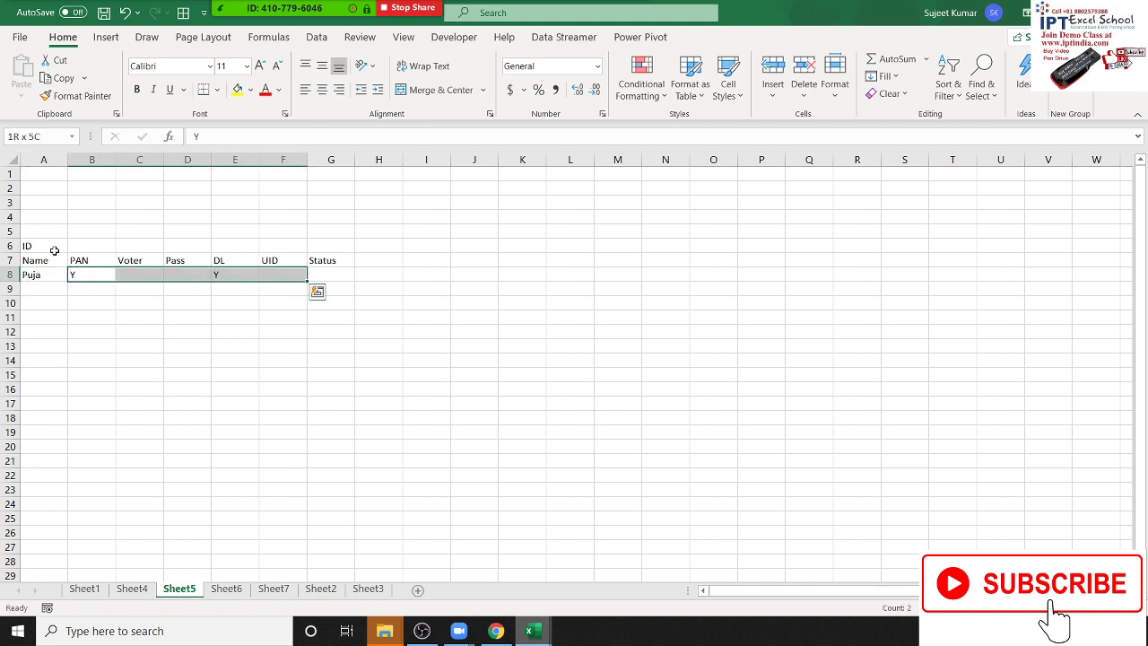
key("Right")
key("Right")
key("Right")
key("Right")
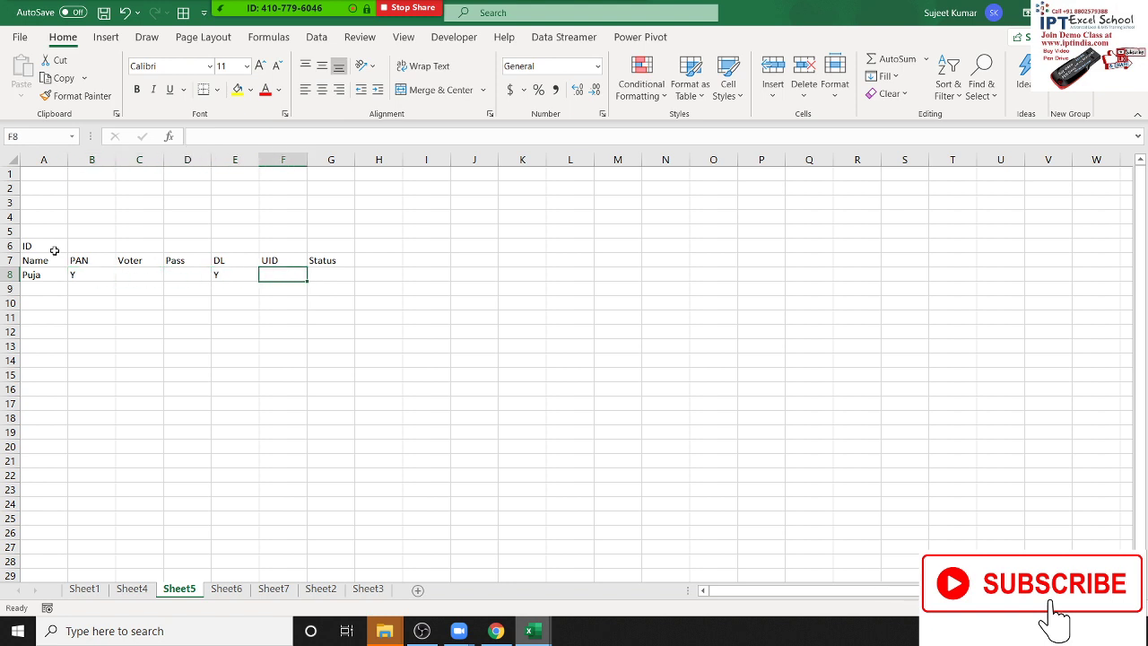
key("Right")
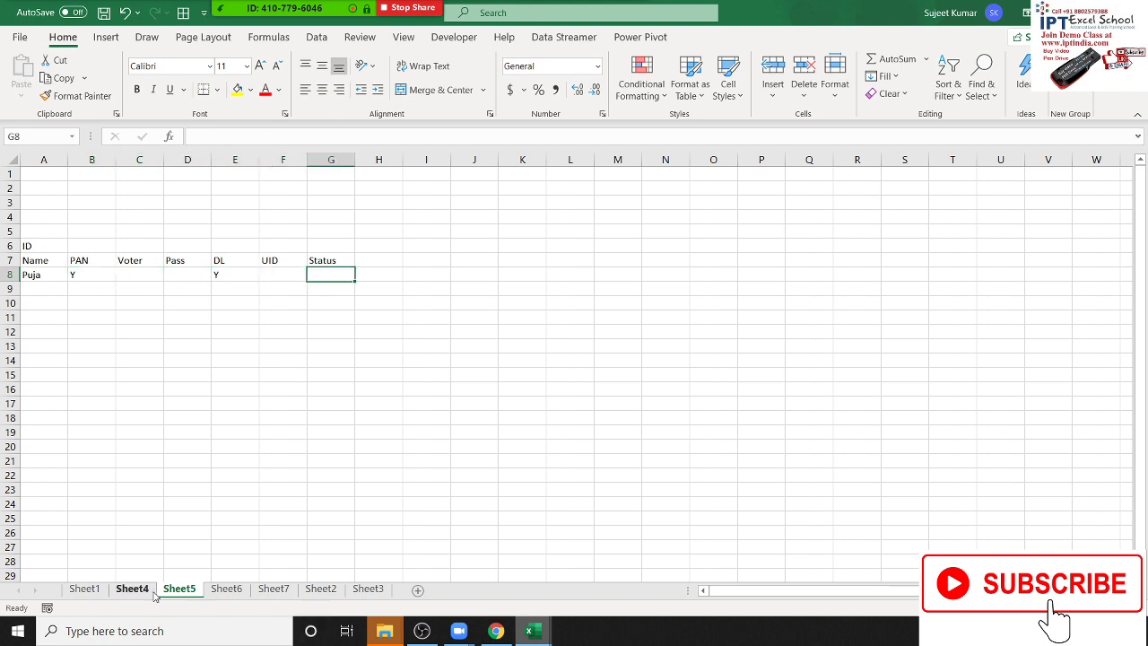
left_click(136, 589)
double_click(269, 191)
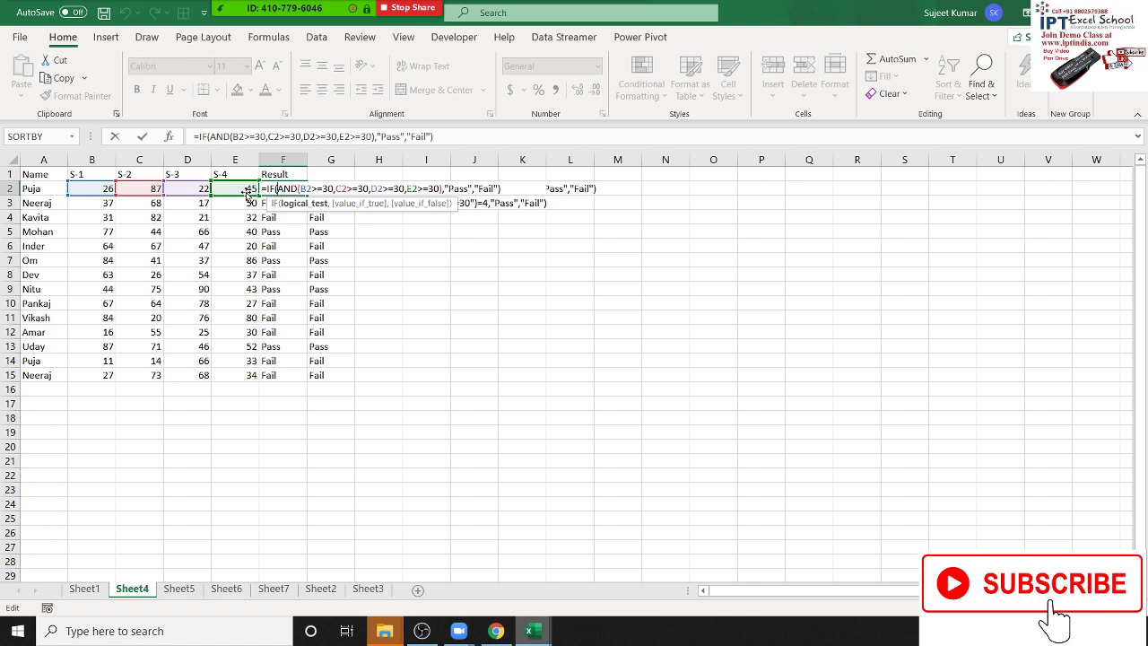
key("Return")
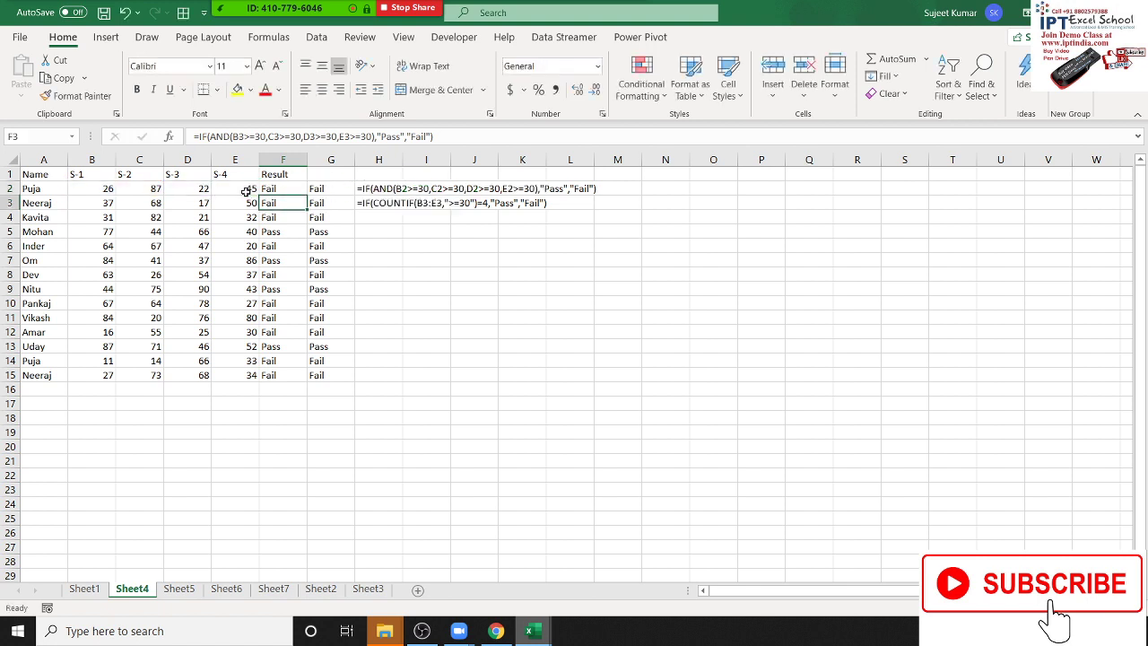
On Sheet5, start an OR formula in G8 with the condition B8="y".
left_click(180, 590)
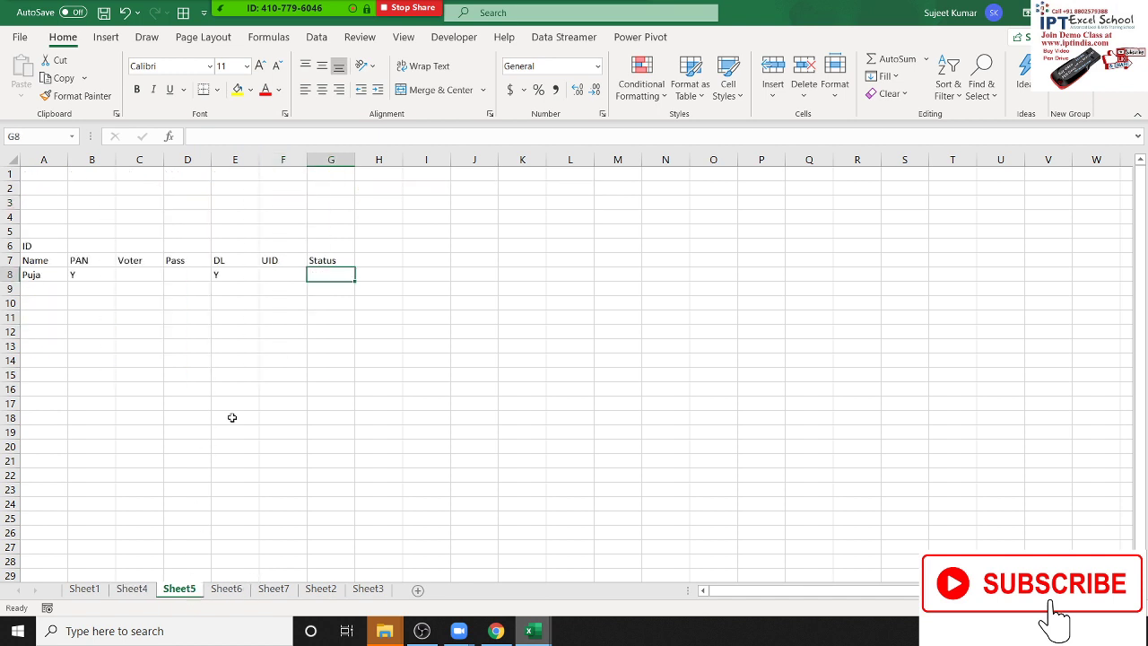
type("=o")
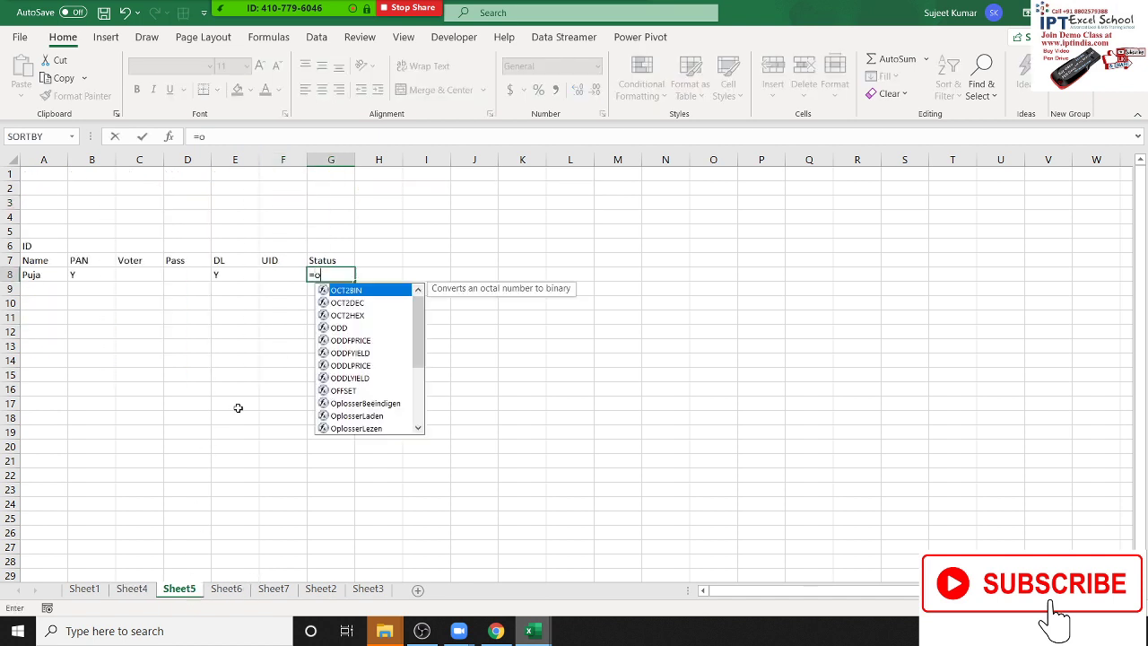
type("r")
key("Tab")
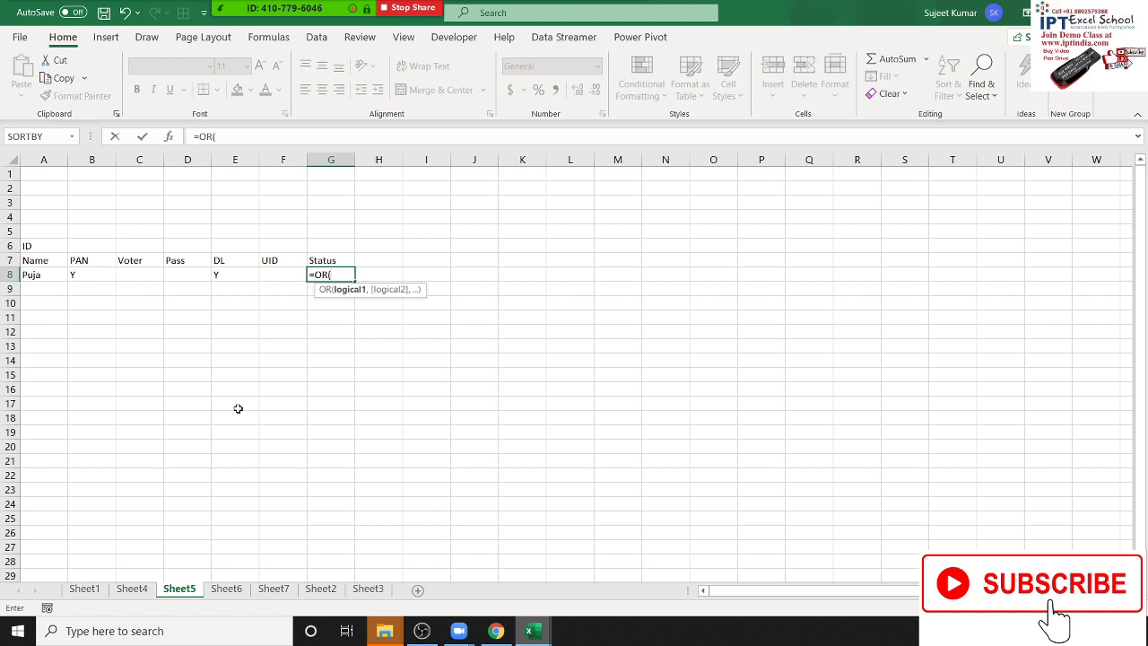
left_click(75, 277)
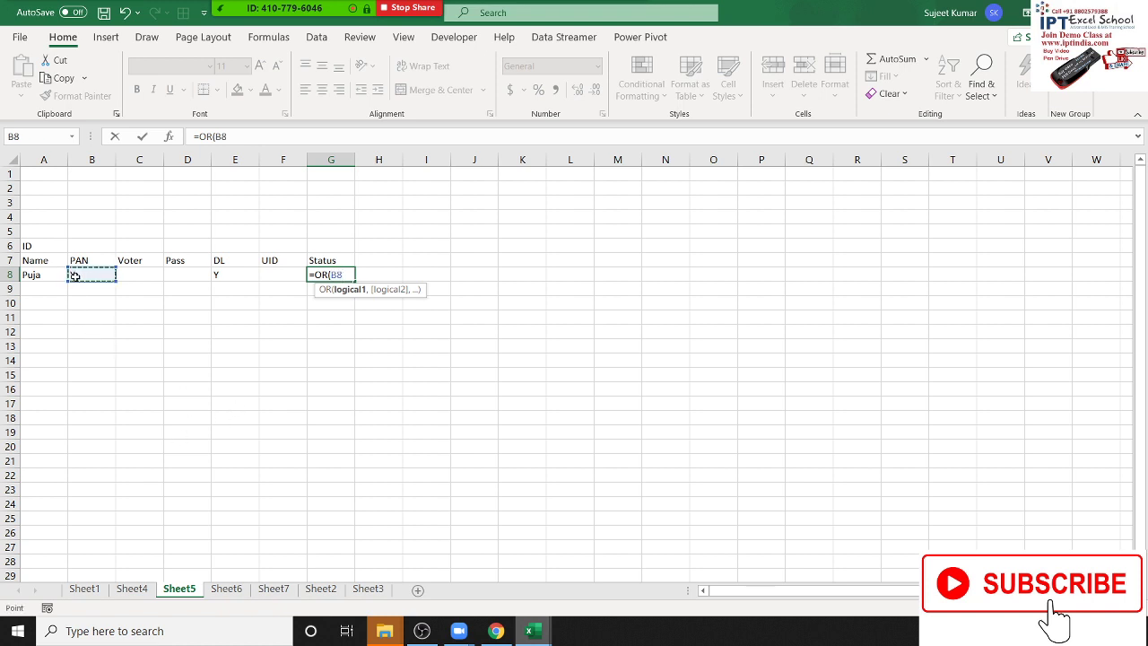
type("=\"y")
type("\"")
type(",")
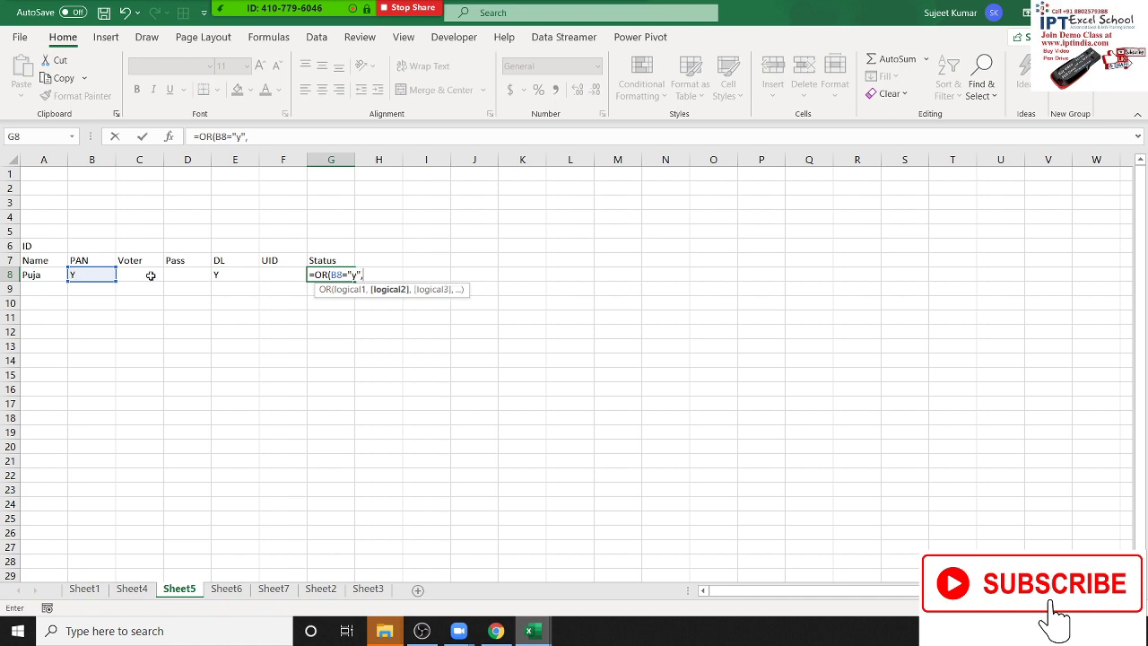
Add C8, D8, E8 and F8 ="y" conditions and commit, so G8 shows TRUE.
left_click(140, 275)
type("=\"")
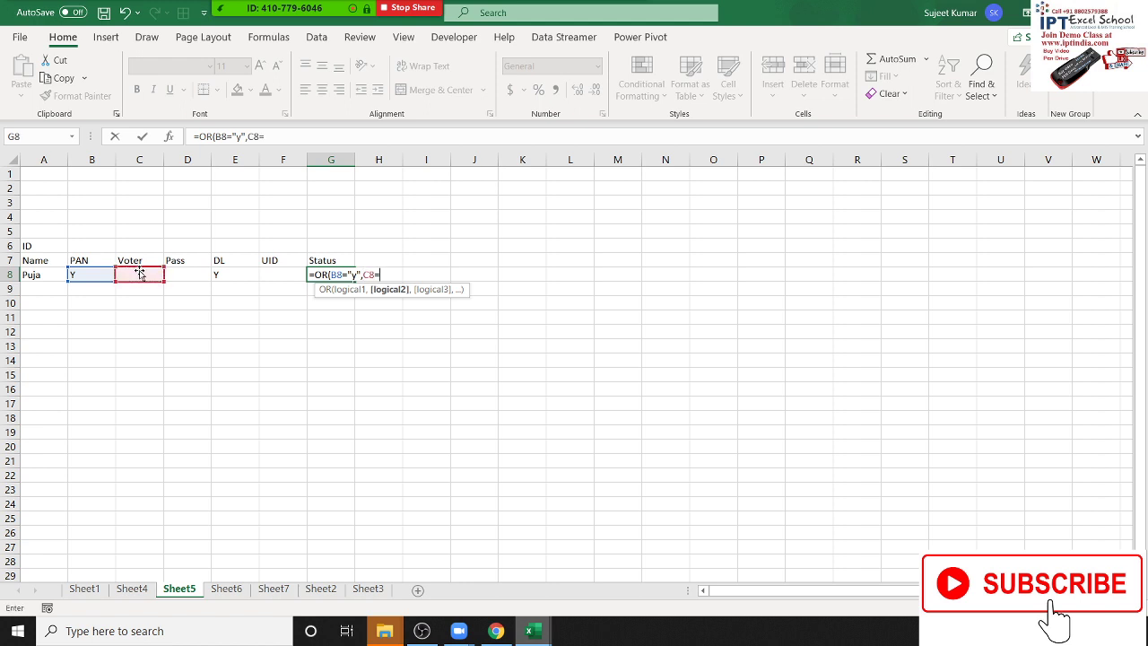
type("y\"")
type(",")
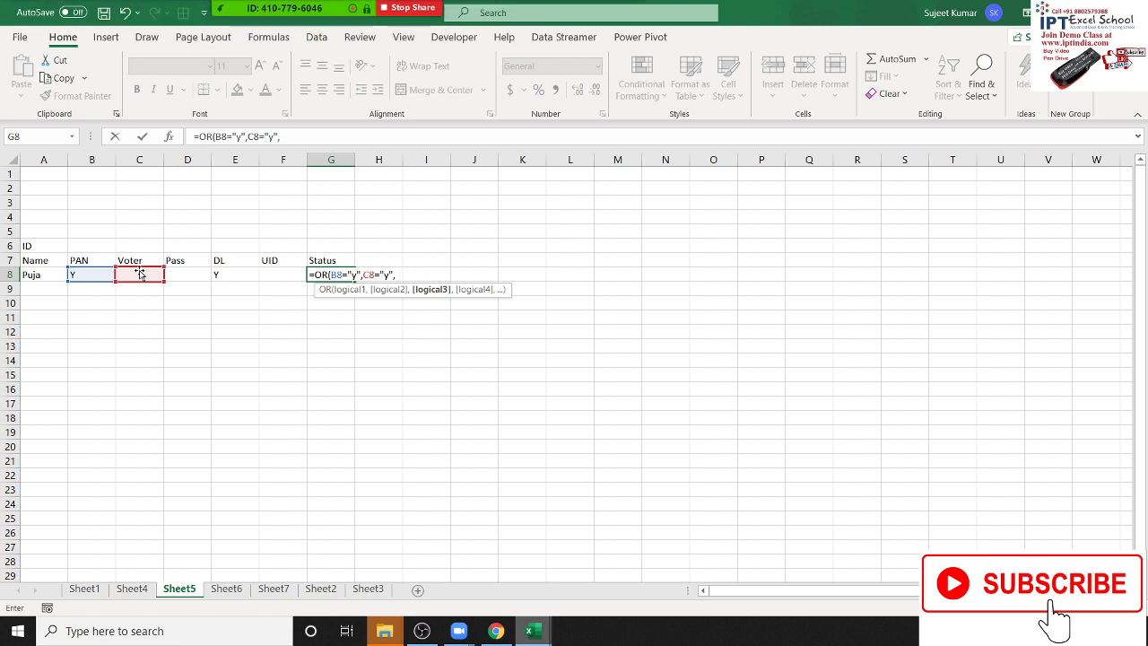
key("Left")
key("Left")
key("Left")
type("=")
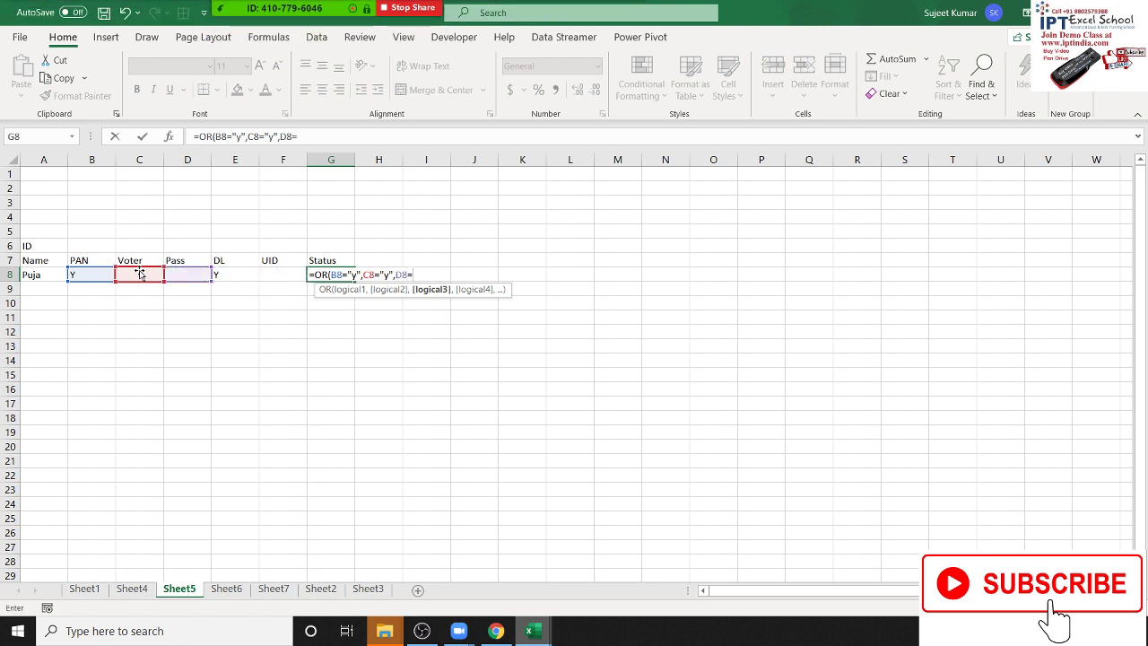
type("\"y\"")
type(",")
key("Left")
key("Left")
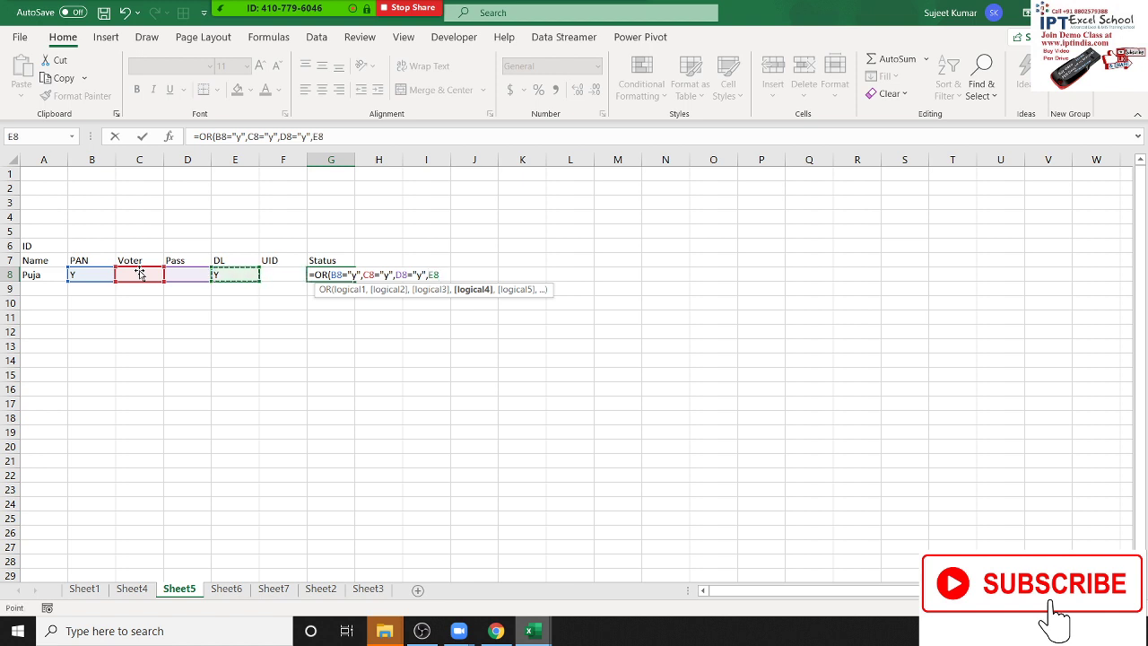
type("=\"y\"")
type(",")
key("Left")
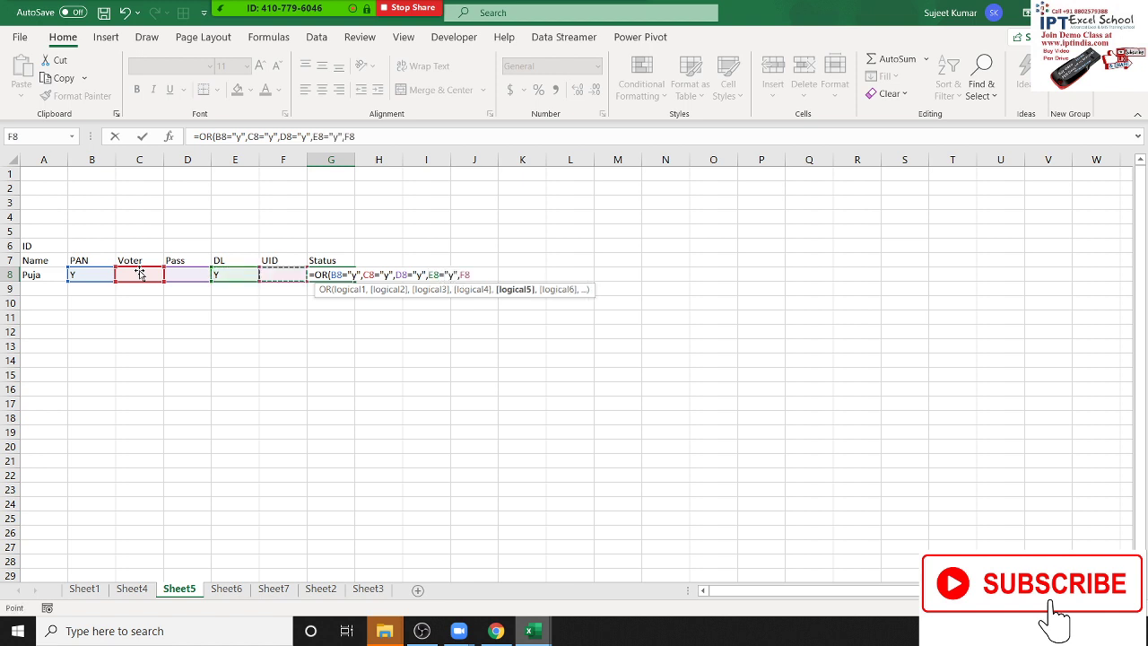
type("=\"y\"")
type(")")
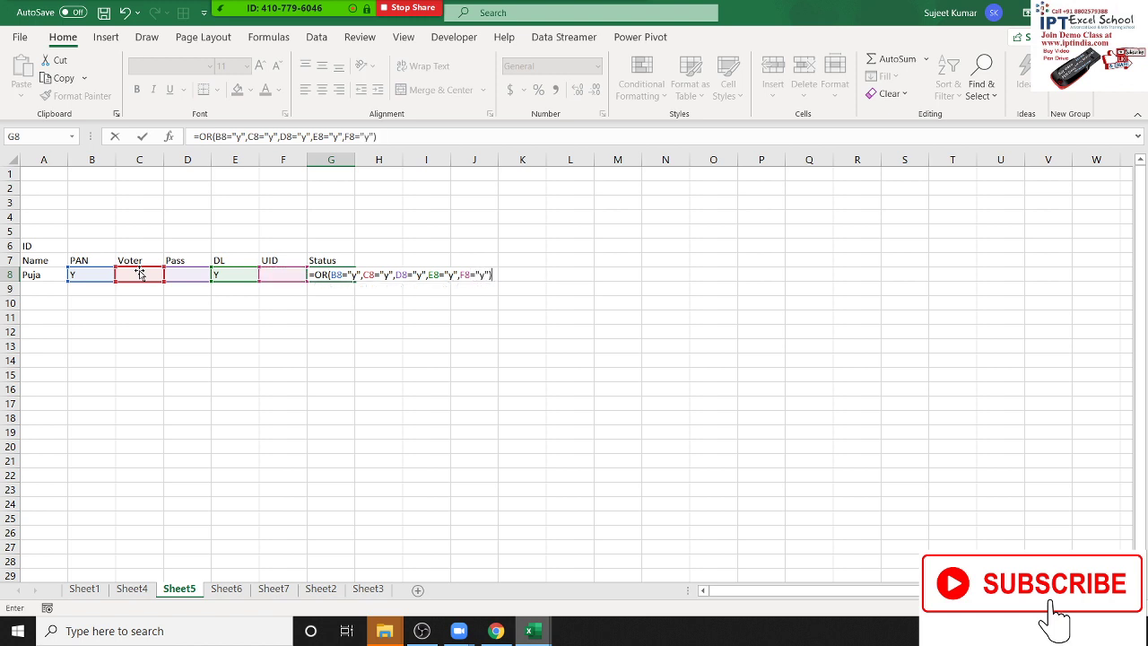
key("Return")
key("Up")
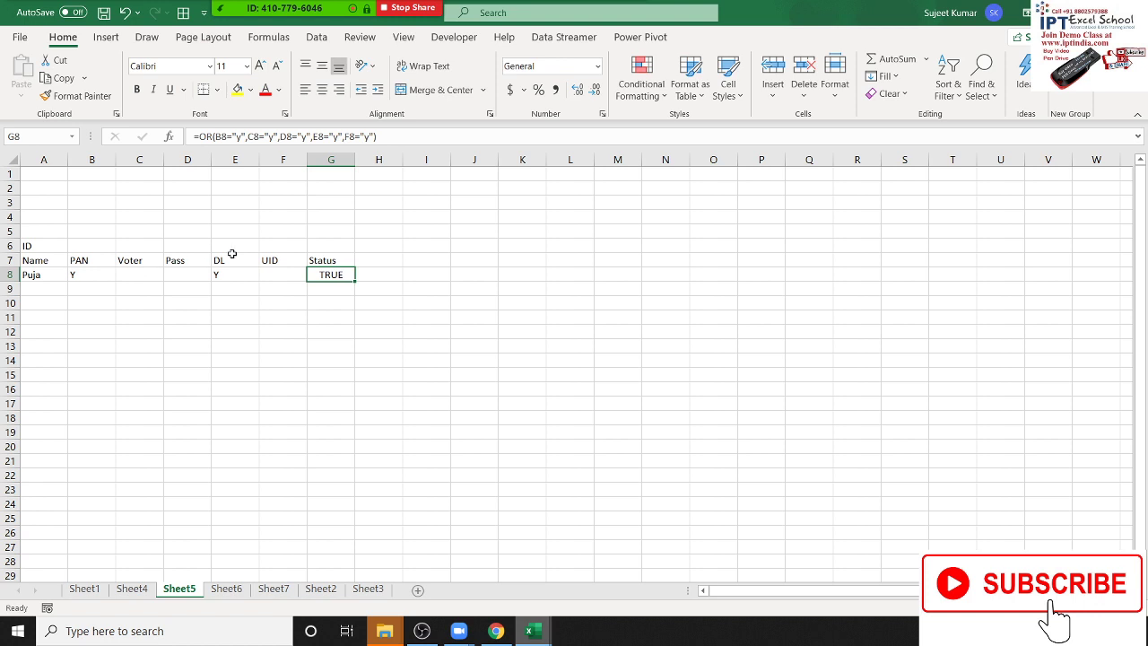
Wrap G8's OR check of B8:F8 in IF so it shows "OK" or "Pending".
left_click(201, 142)
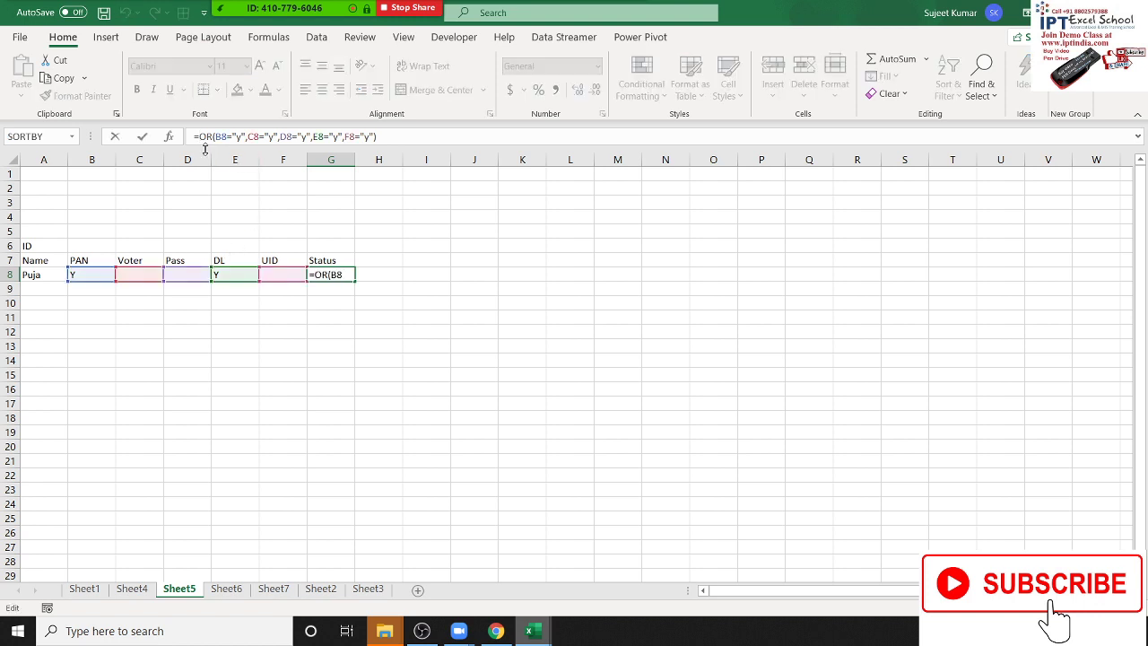
type("IF(")
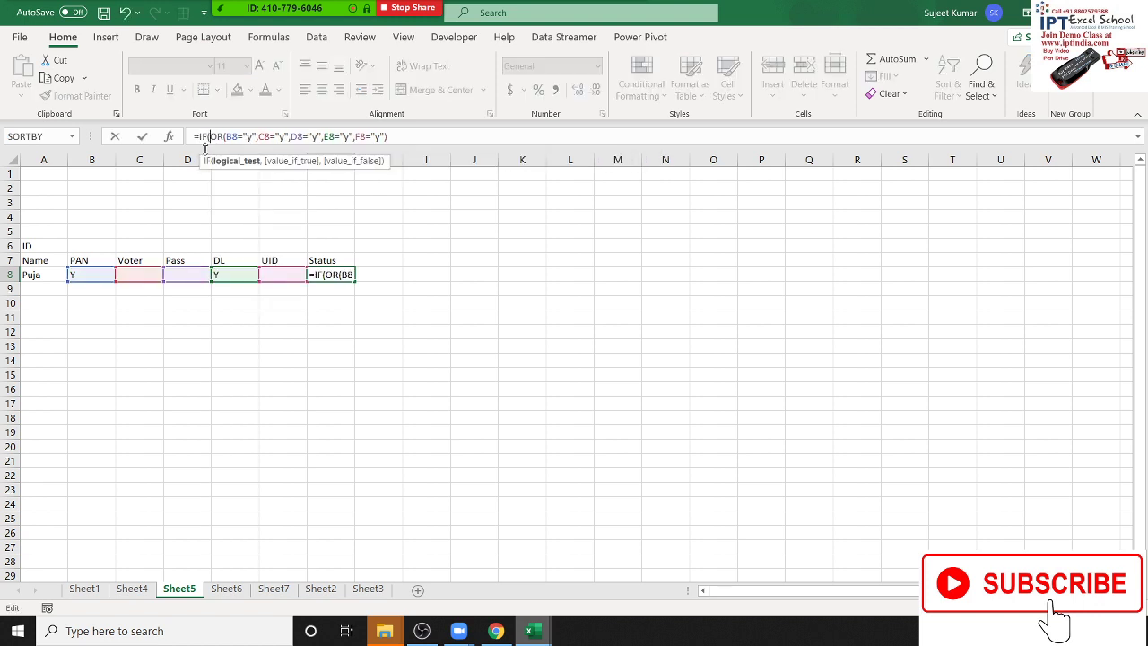
left_click(489, 140)
type(",\"O")
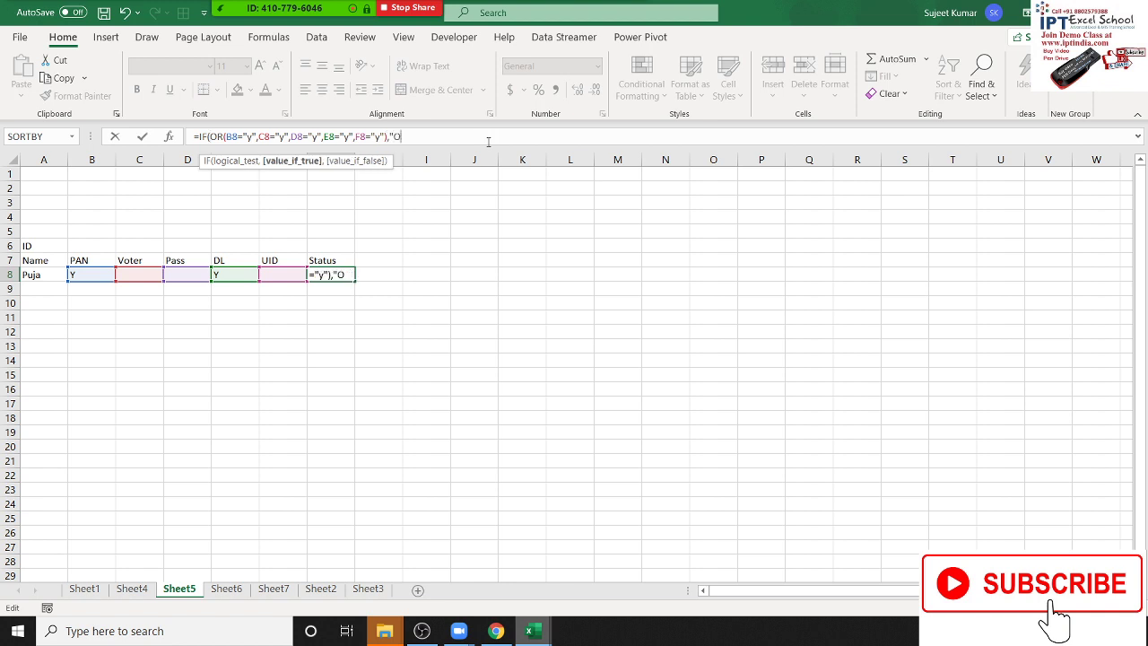
type("K\",\"")
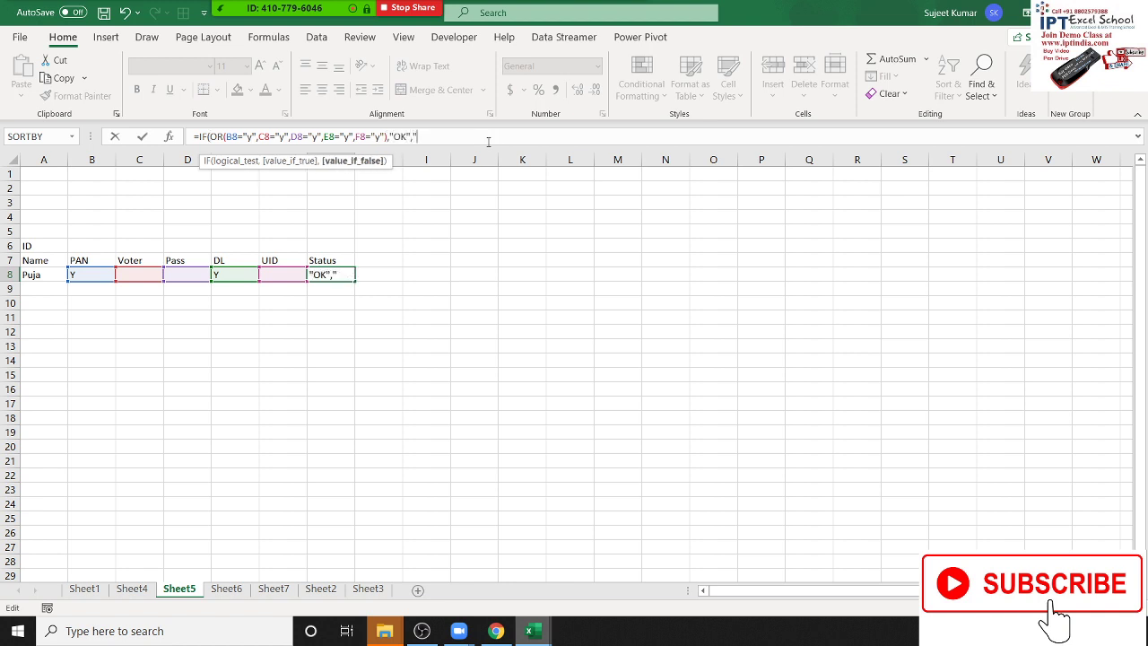
type("Pen")
type("ding\"")
type(")")
key("Return")
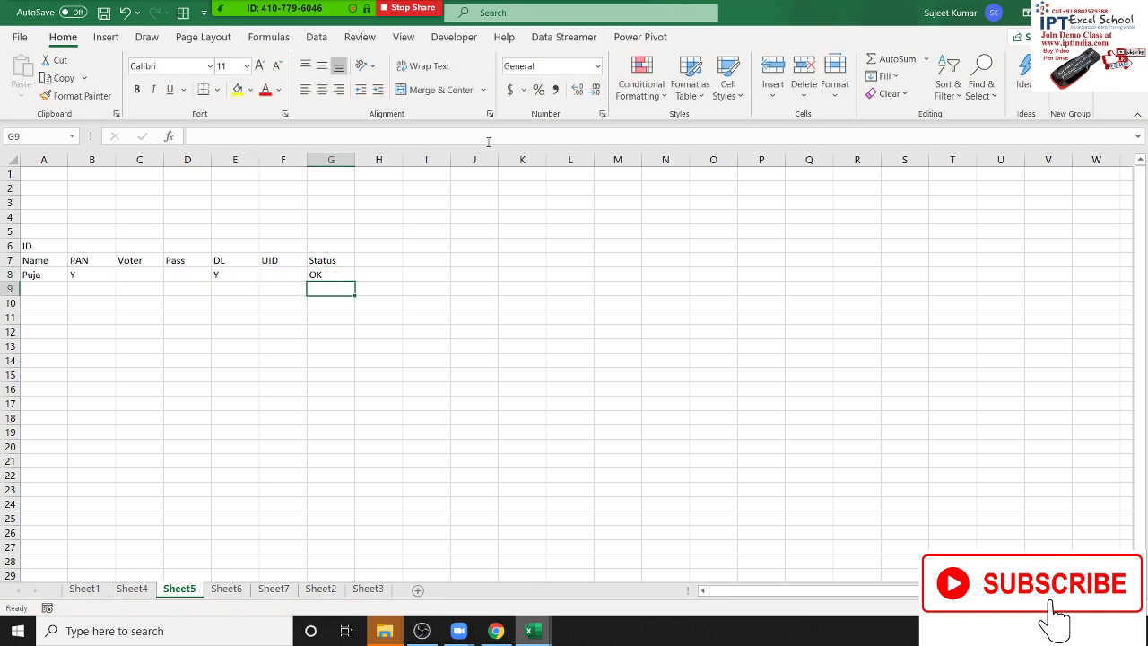
key("Up")
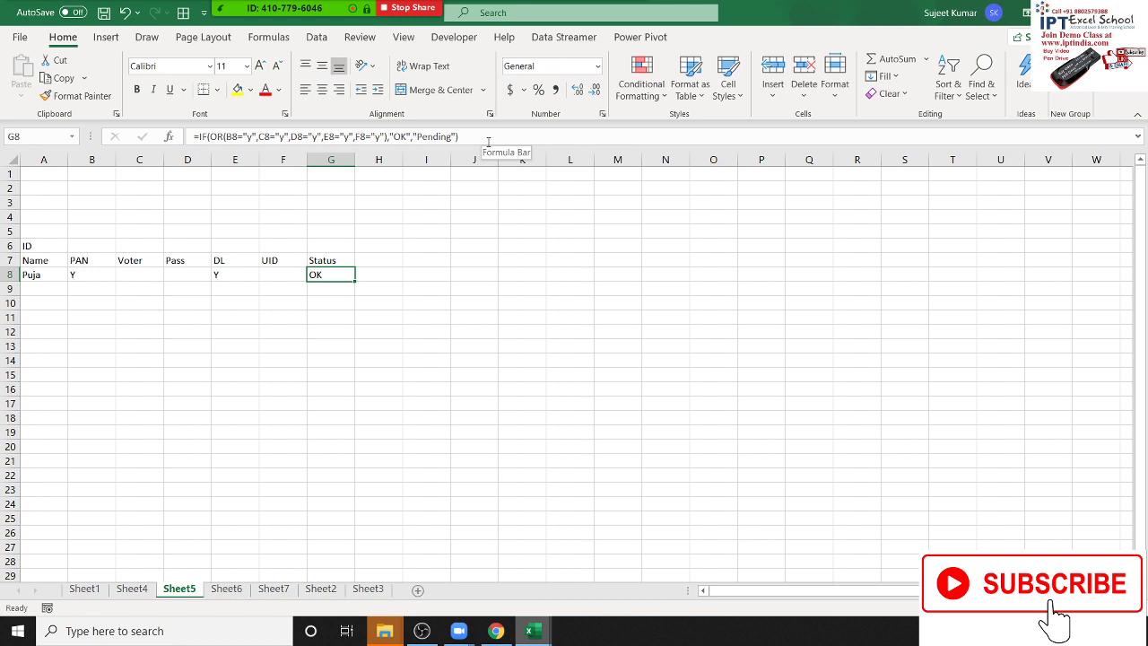
key("Right")
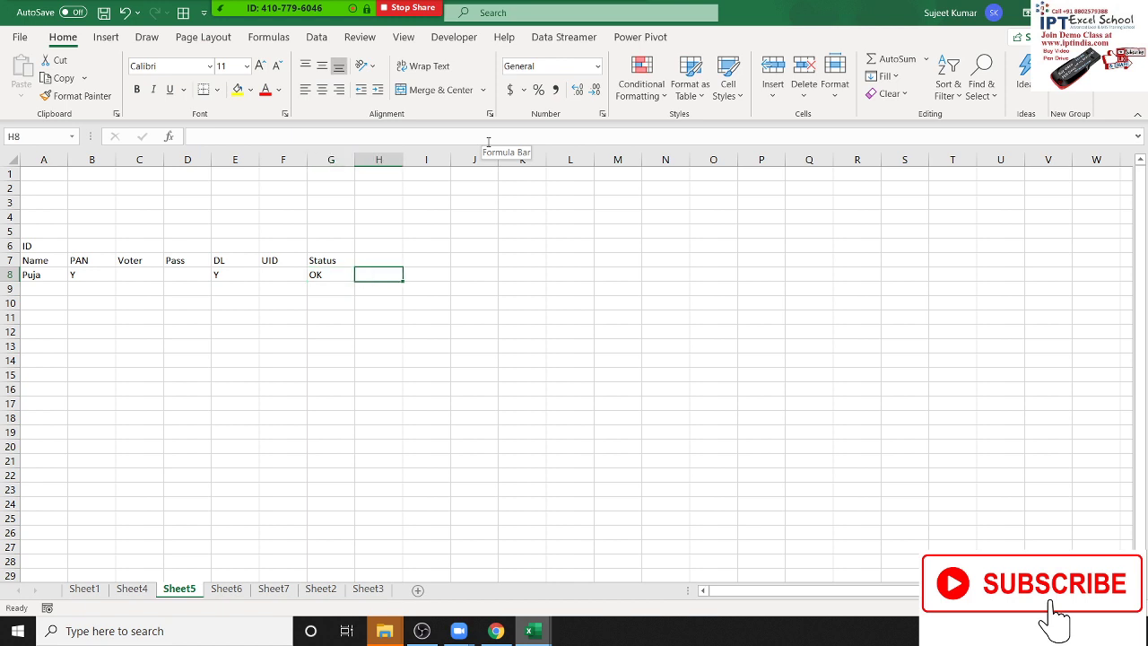
Enter =COUNTA(B8:F8) in H8 to count the filled ID cells.
type("=co")
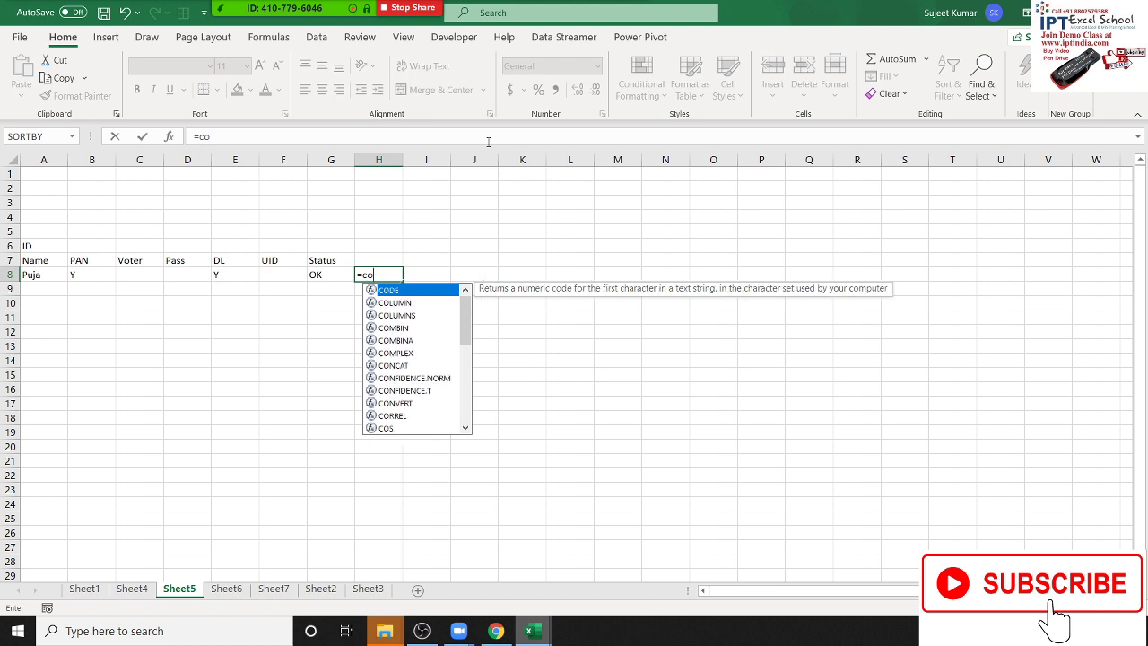
type("u")
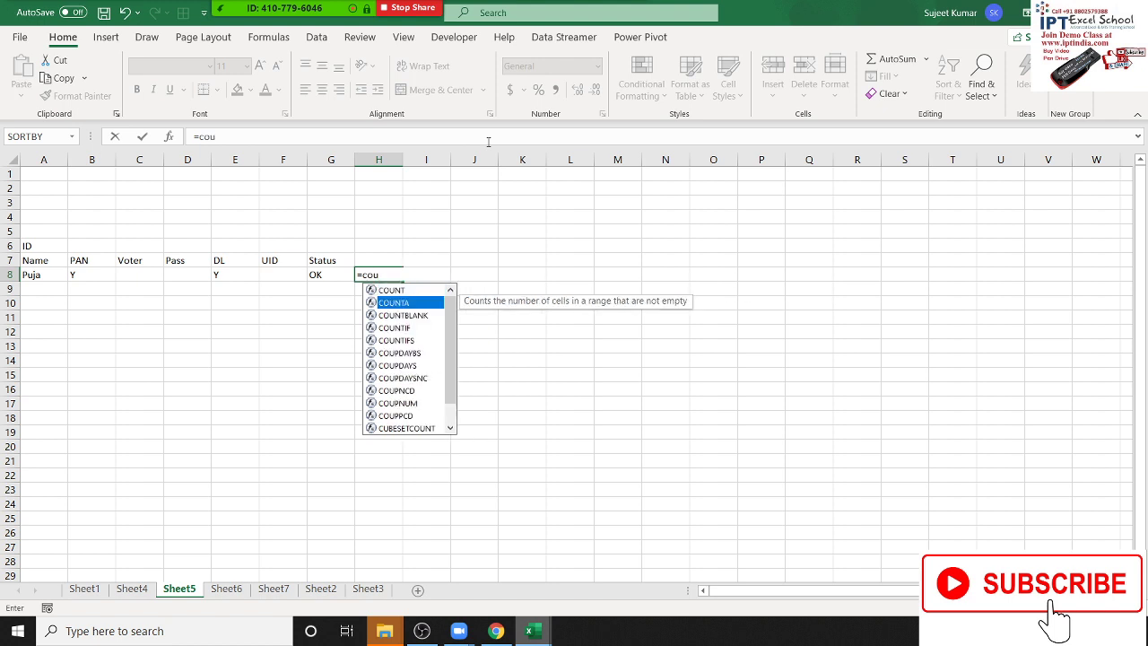
key("Tab")
type("'")
key("Return")
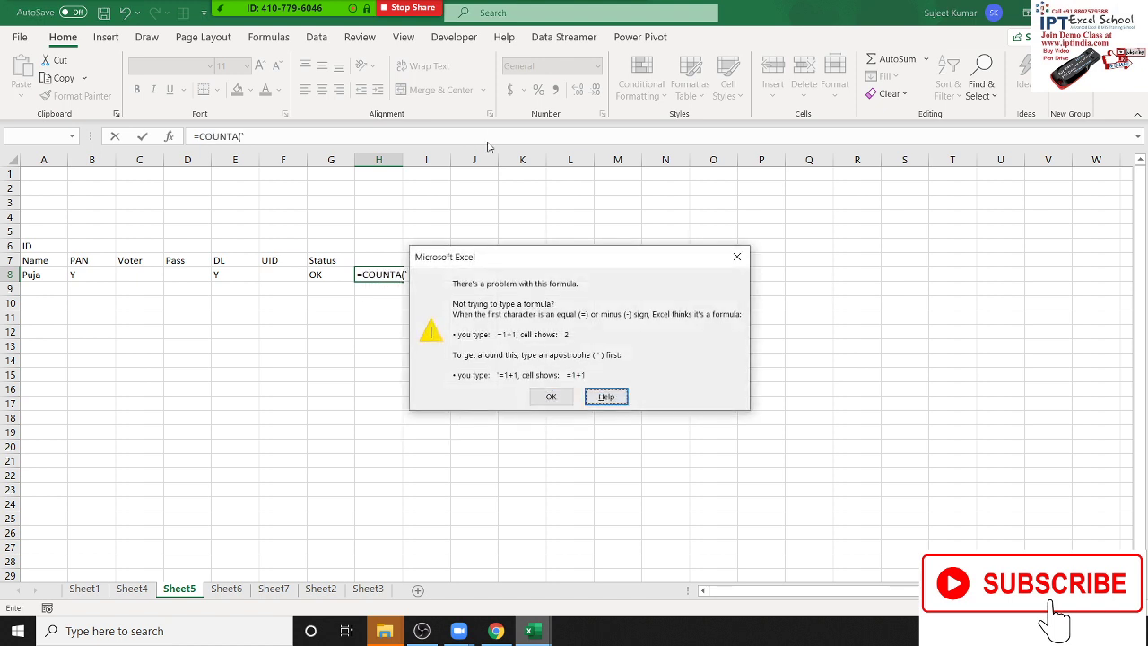
key("Escape")
key("BackSpace")
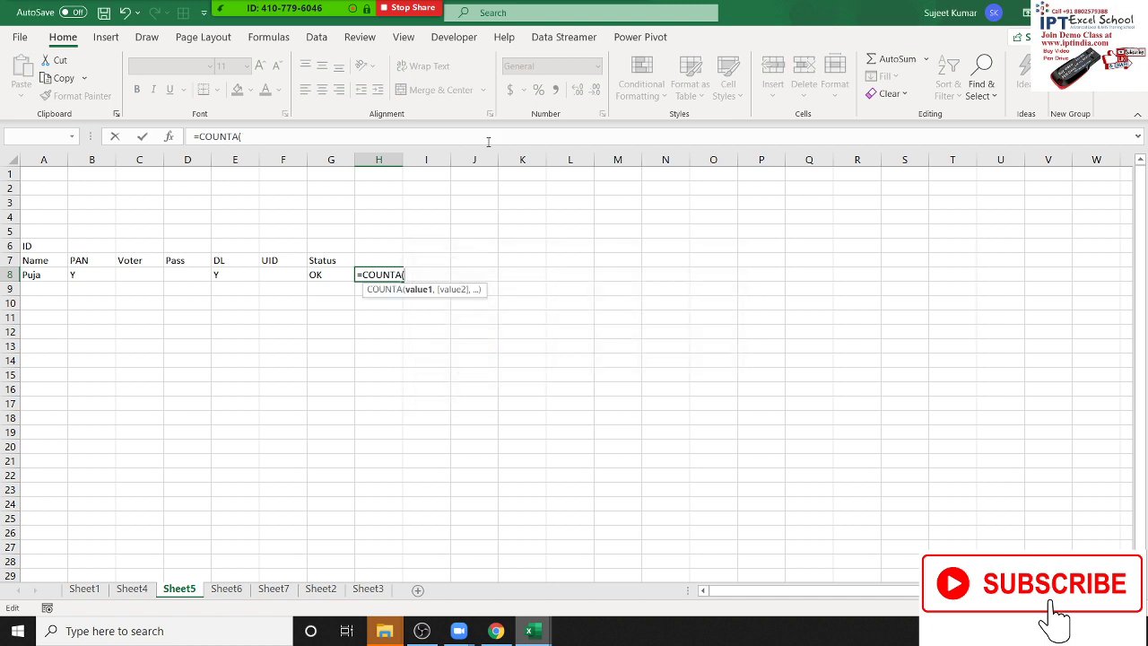
left_click_drag(92, 275, 269, 272)
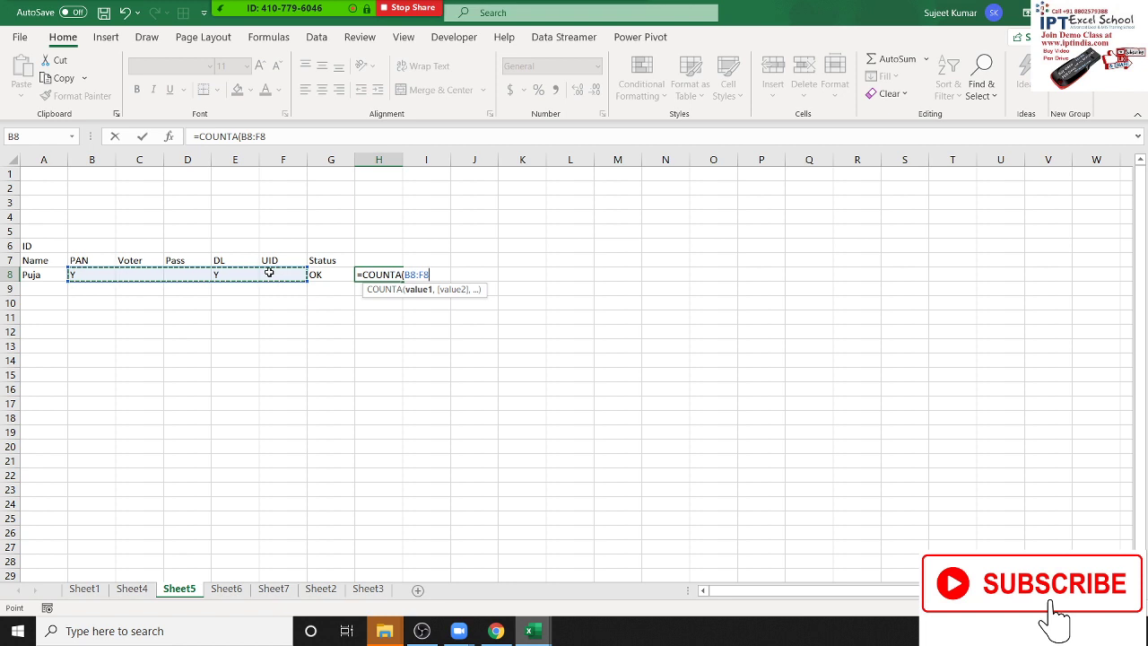
key("Return")
key("Up")
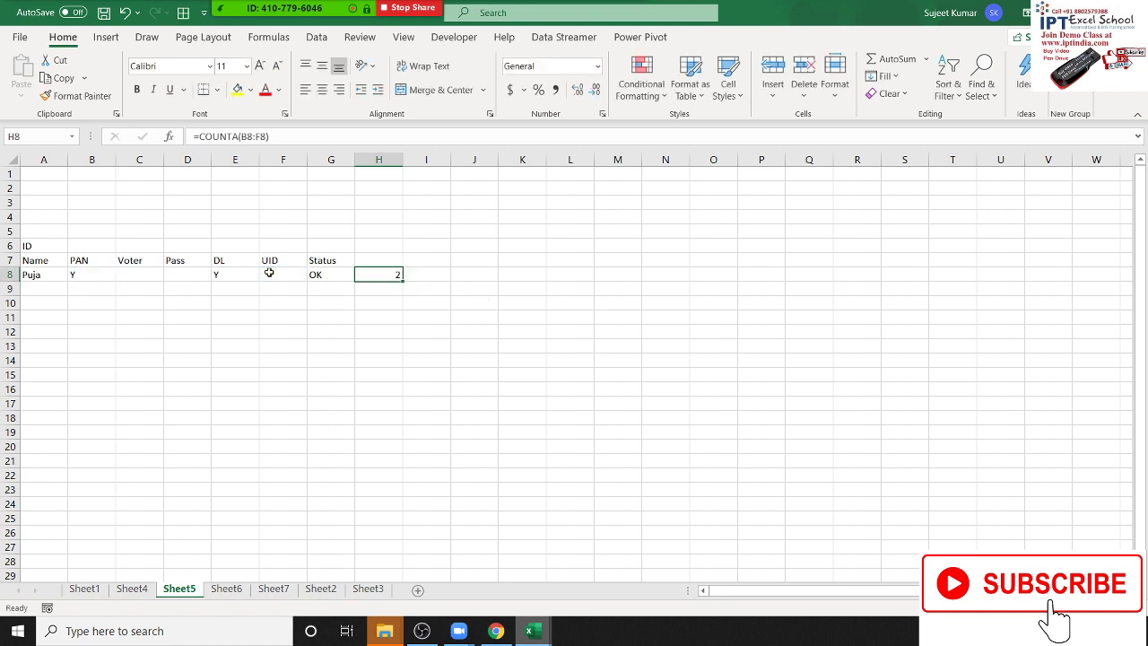
Change H8 to =IF(COUNTA(B8:F8)>=1,"ok","Pending"), accepting Excel's correction.
left_click(205, 140)
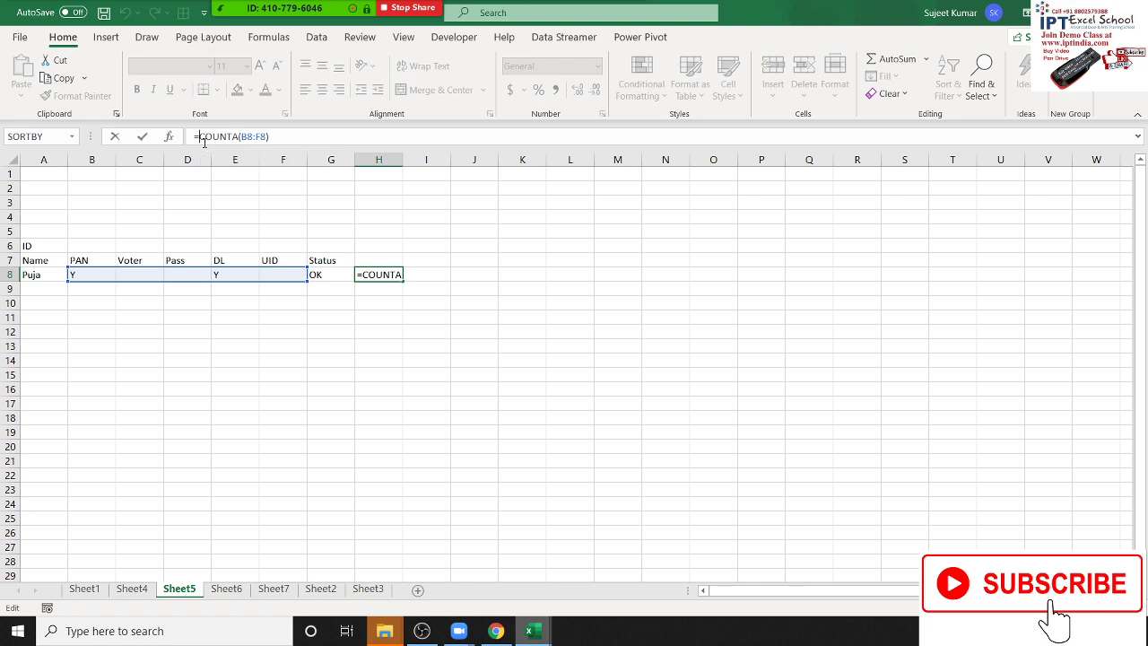
type("if")
key("Tab")
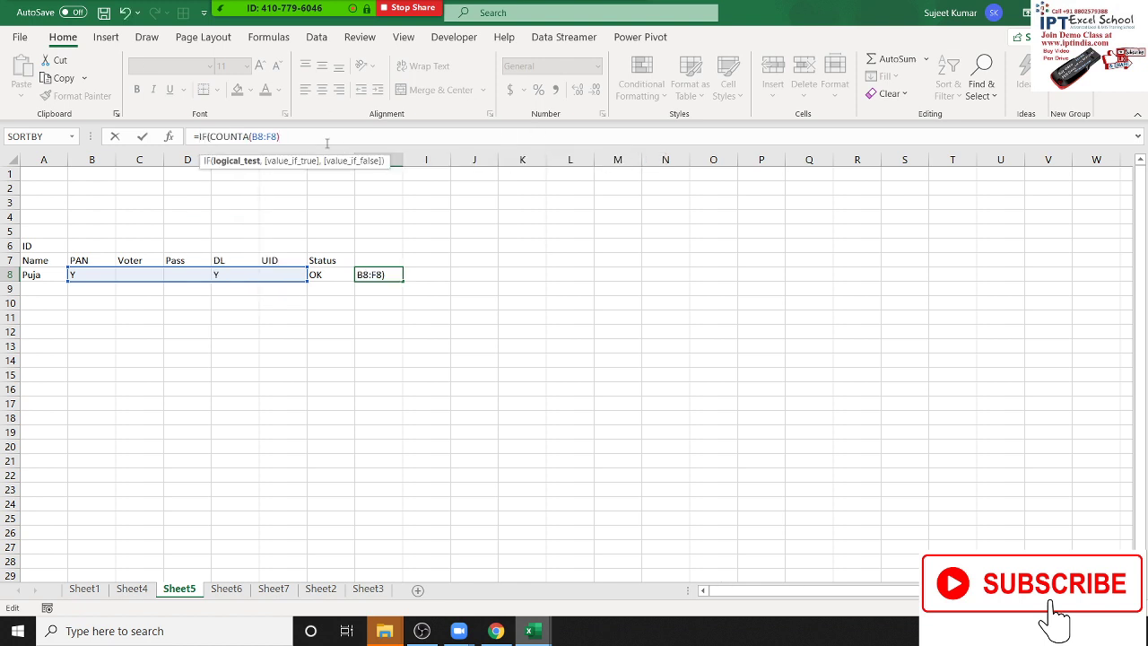
type(">")
type("=1,\"")
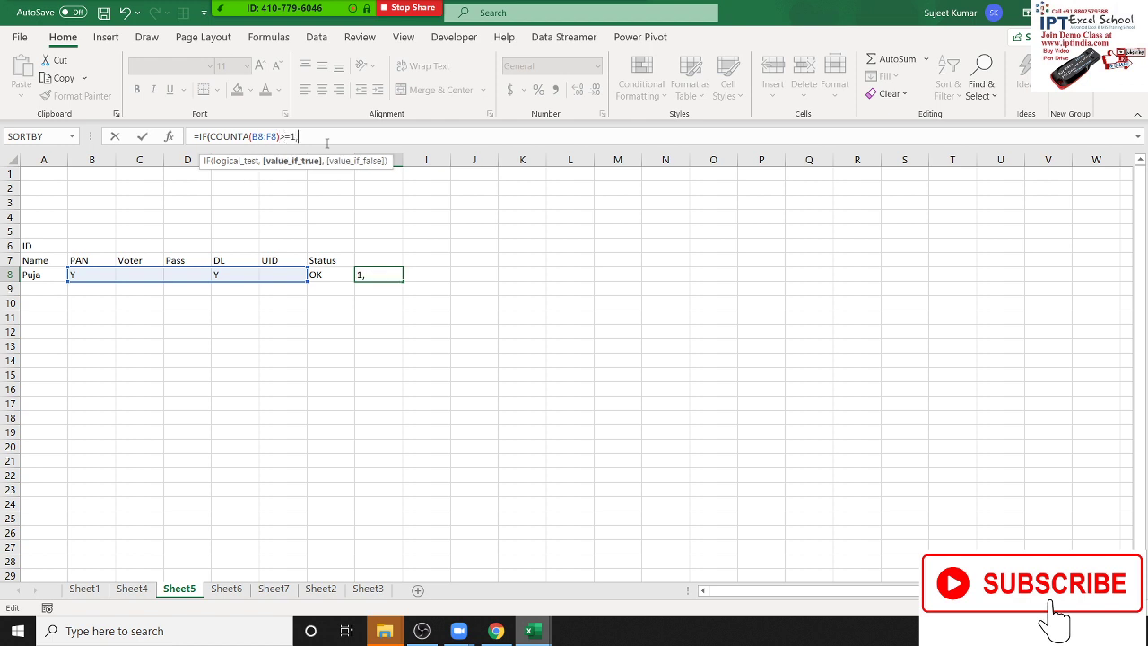
type("P")
key("BackSpace")
type("ok")
type("\",\"P")
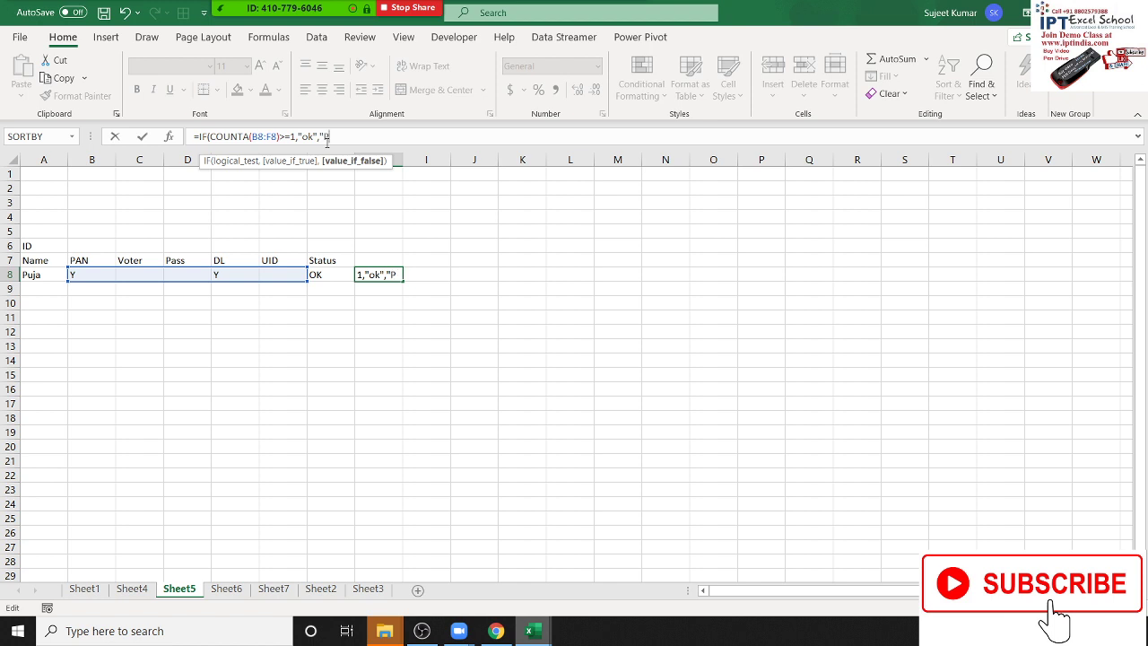
type("endin")
type("g")
key("Return")
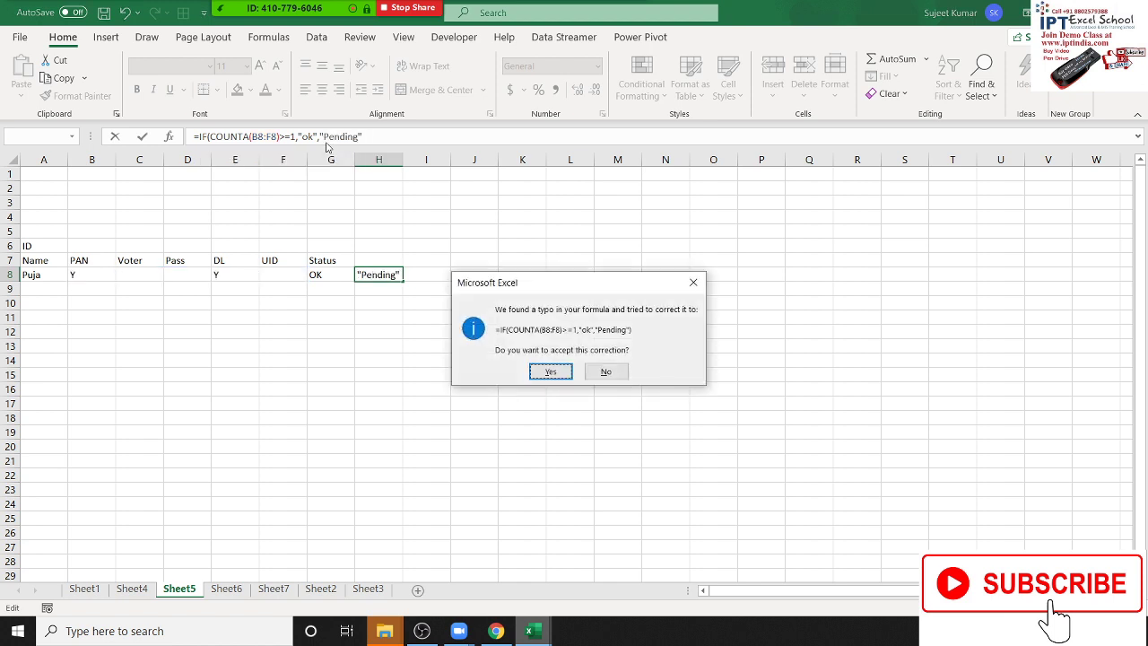
key("Return")
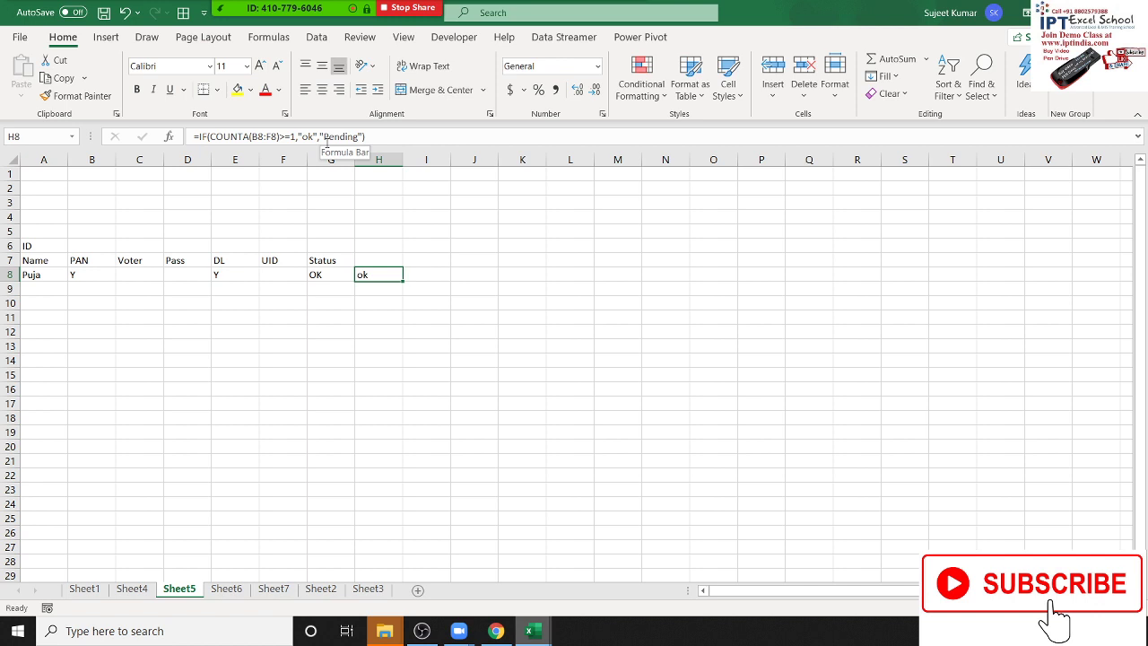
Fill the Voter, Pass, DL and UID headers (C7:F7) yellow.
left_click_drag(274, 276, 88, 270)
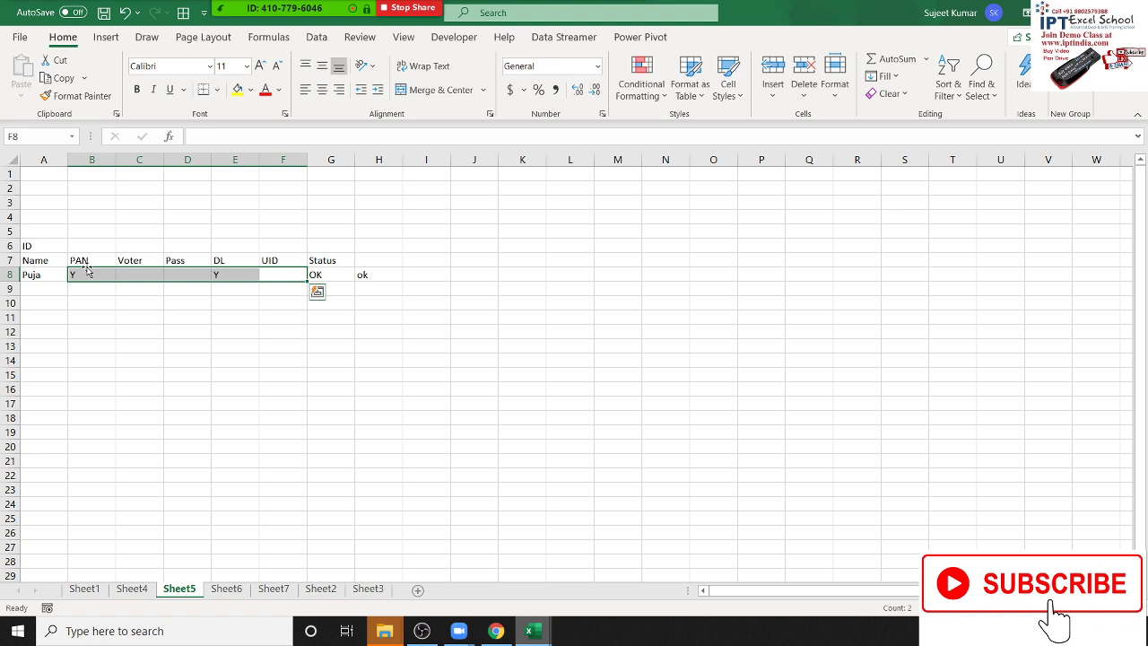
left_click(83, 273)
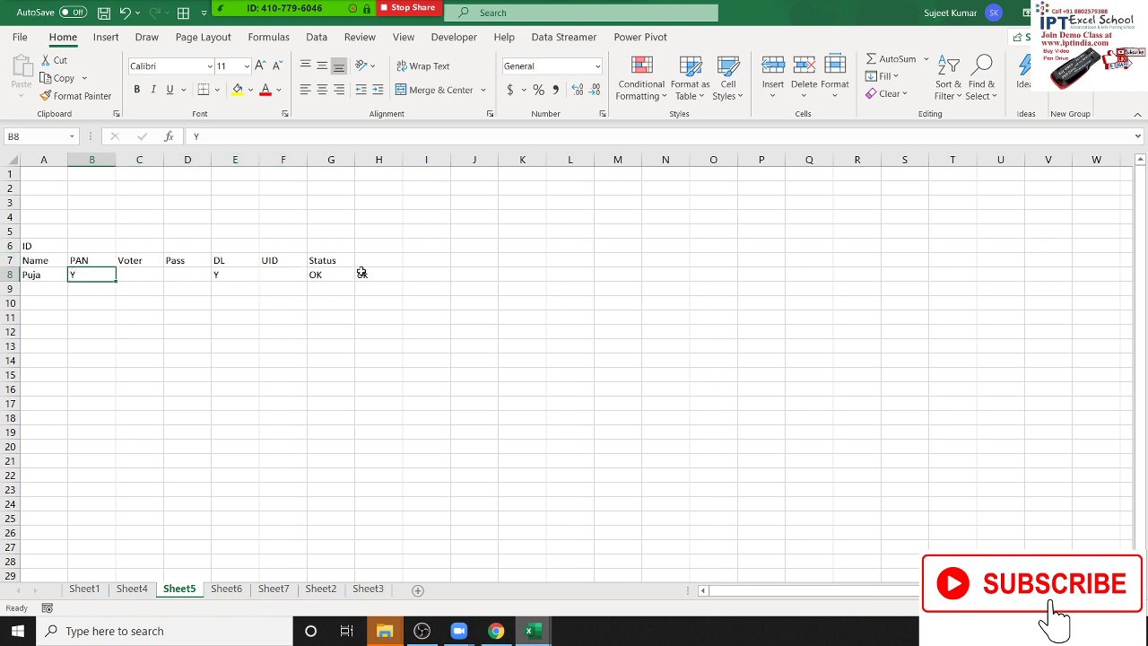
left_click_drag(362, 272, 18, 252)
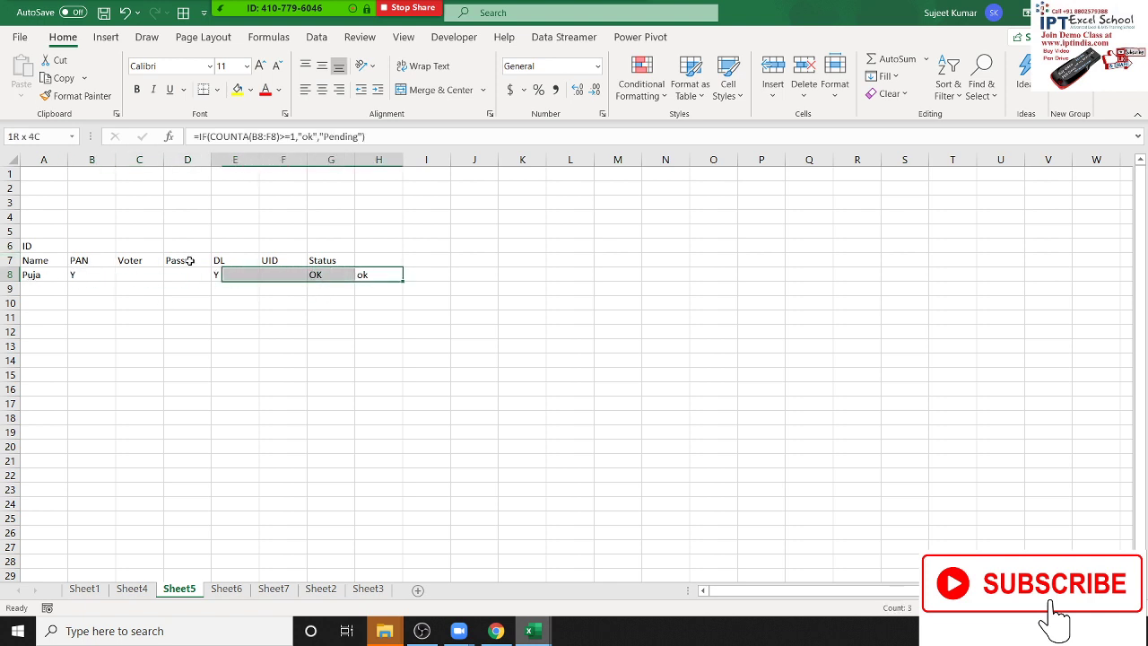
left_click(92, 343)
left_click_drag(135, 261, 274, 259)
left_click(238, 90)
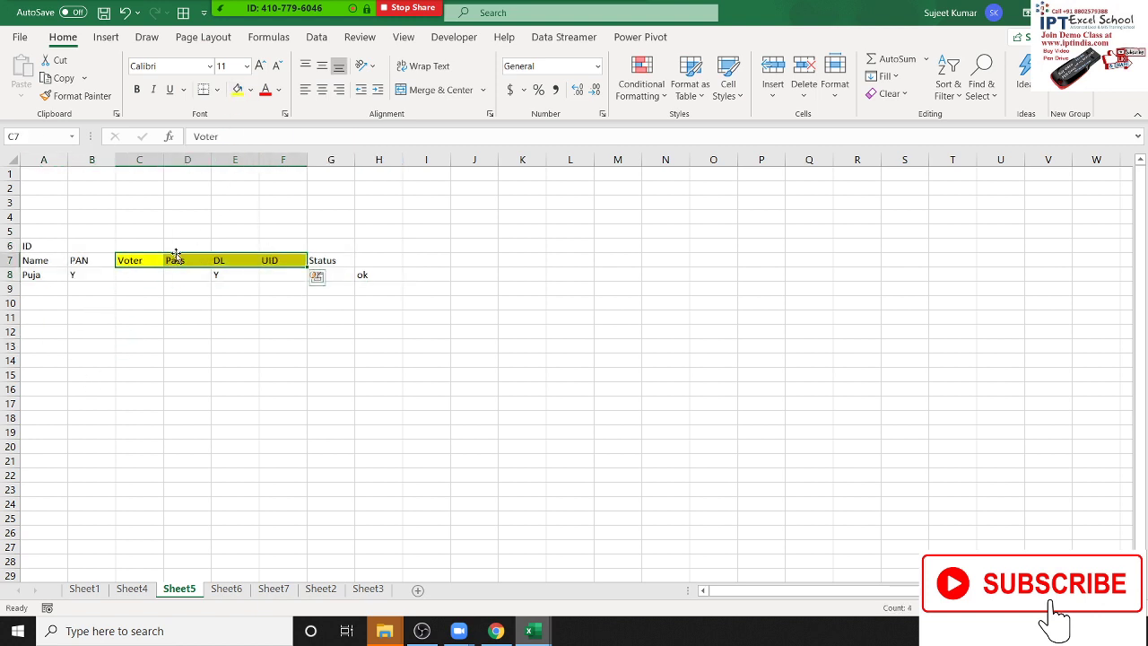
Fill the PAN header B7 green from the Fill Color choices.
left_click(92, 260)
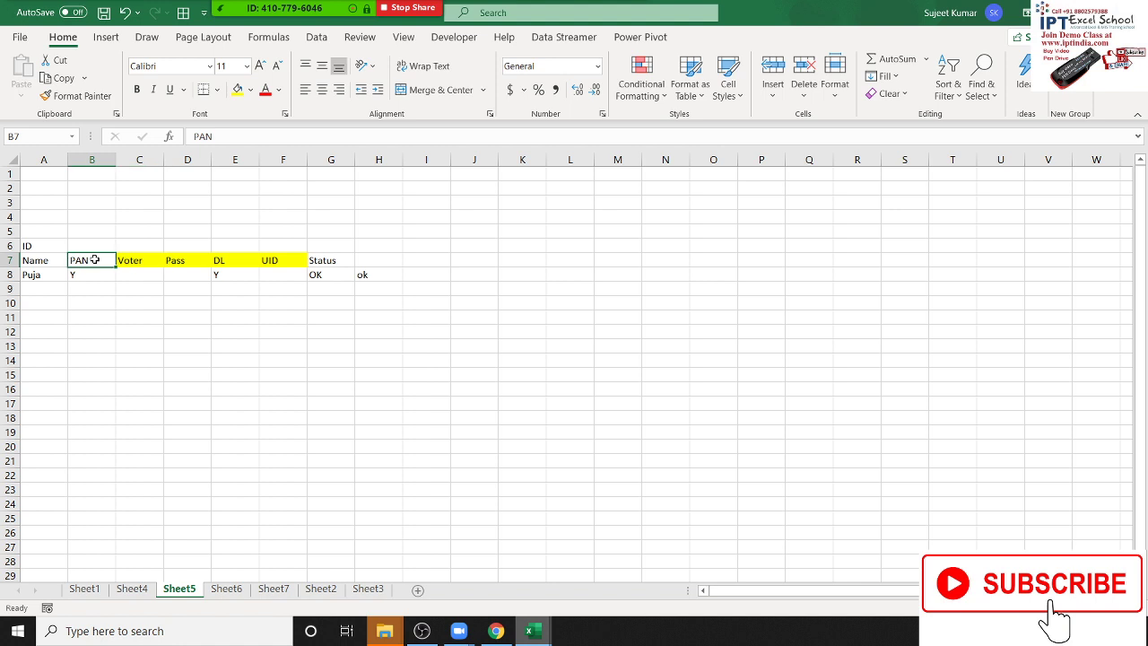
left_click(251, 91)
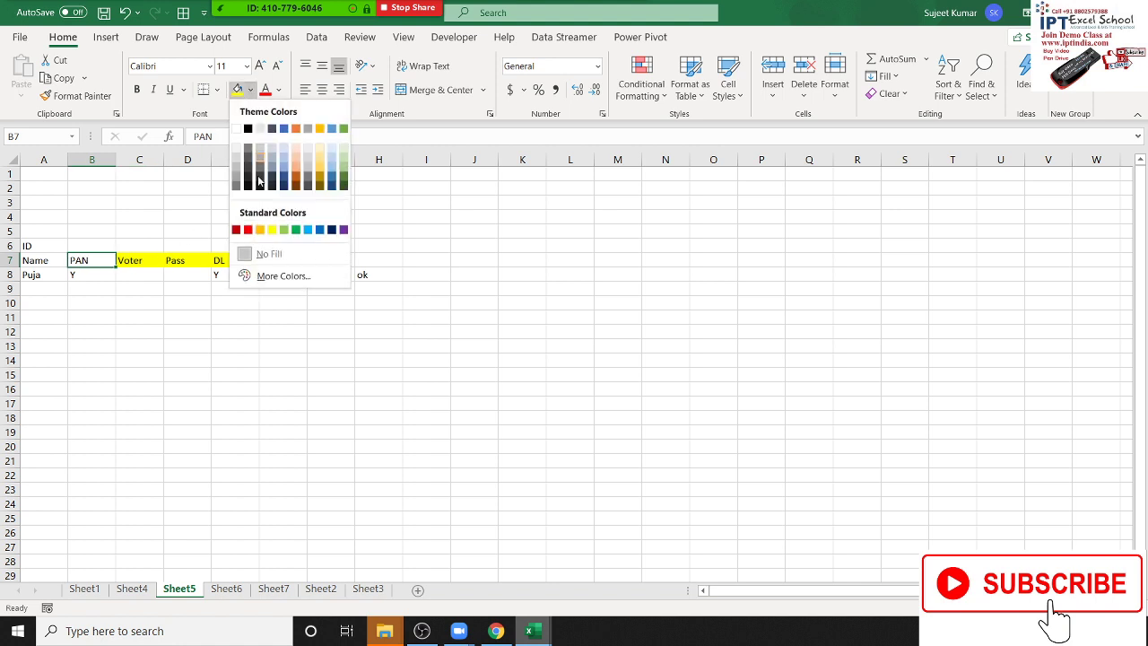
left_click(299, 230)
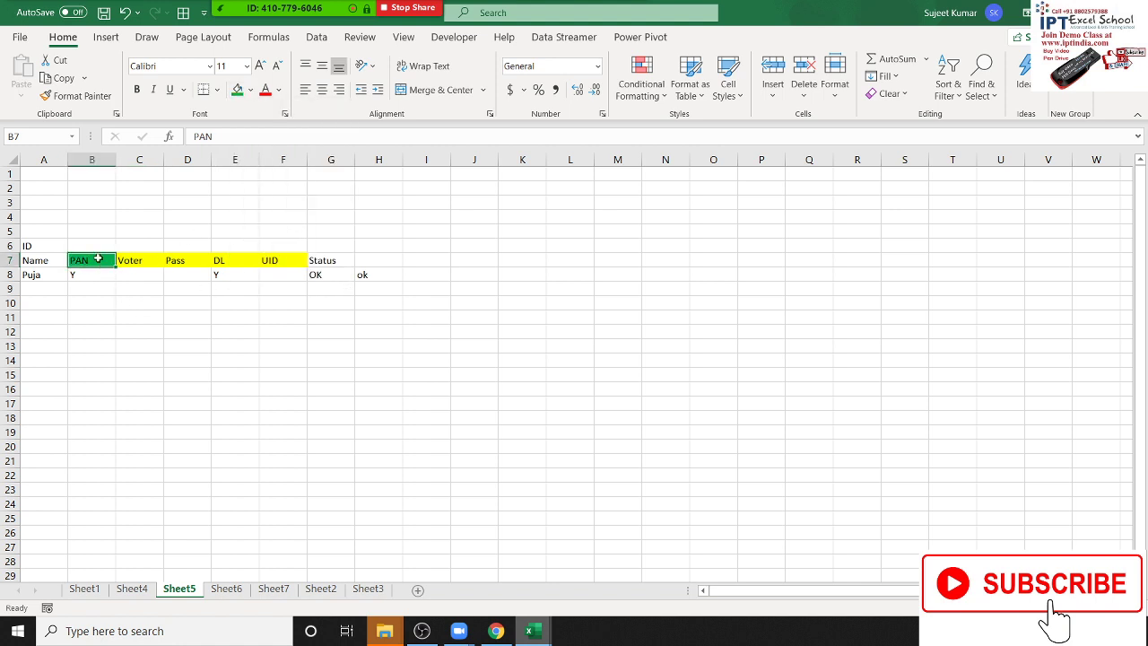
left_click(133, 312)
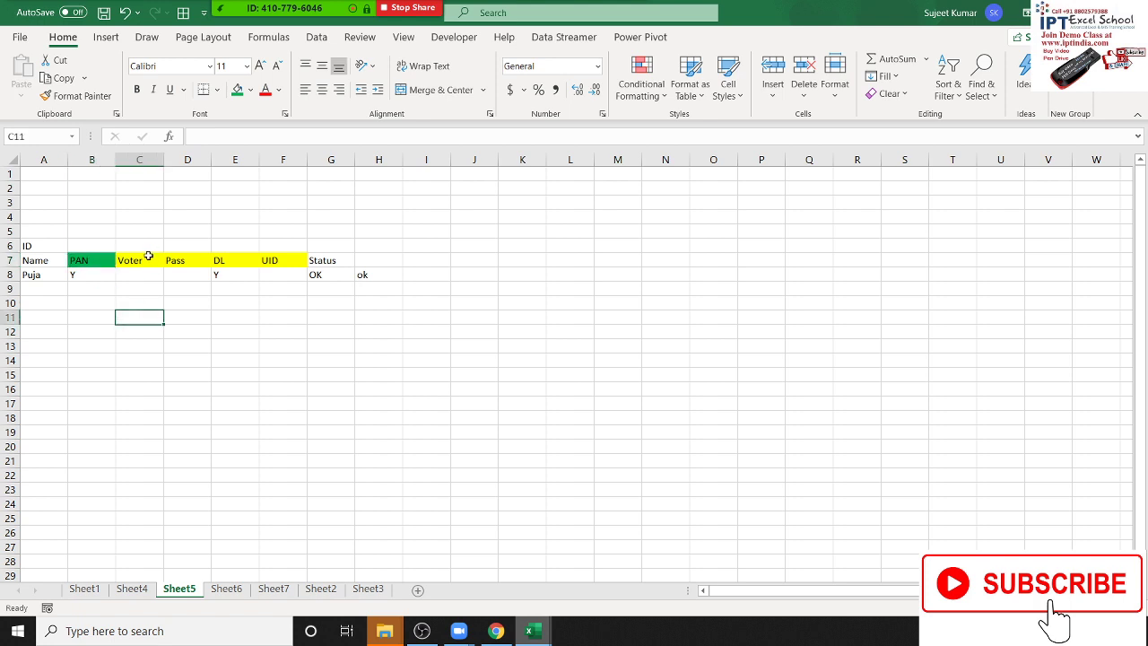
left_click_drag(149, 255, 265, 267)
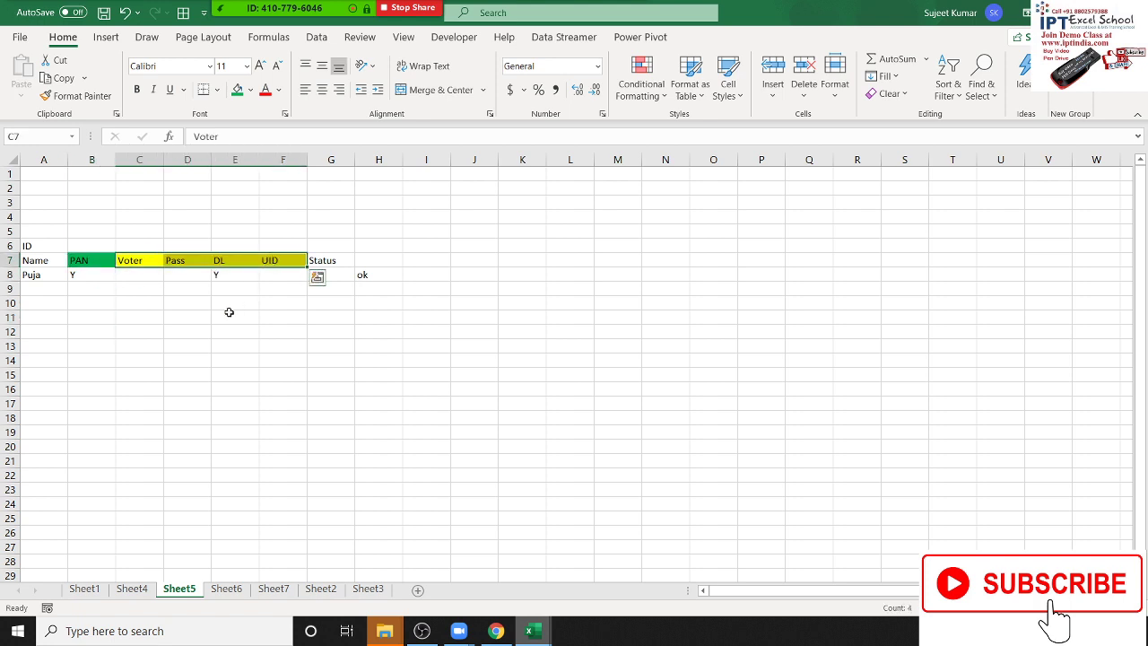
Start C10's AND formula with B8="y" and an OR opening with C8="Y".
left_click(144, 299)
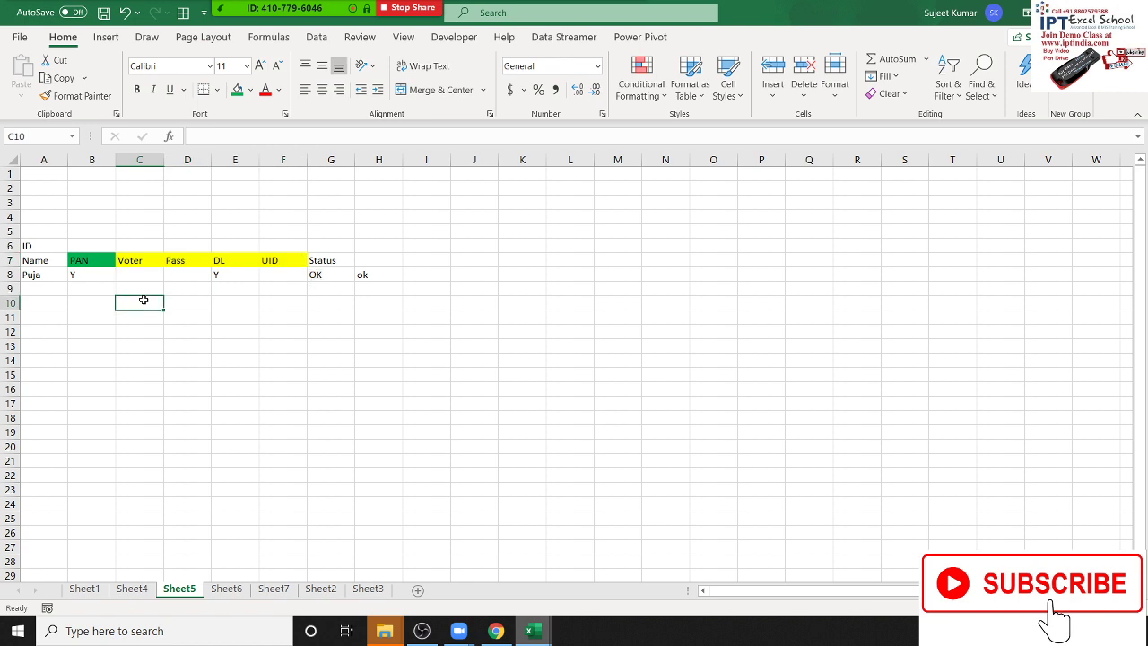
type("=")
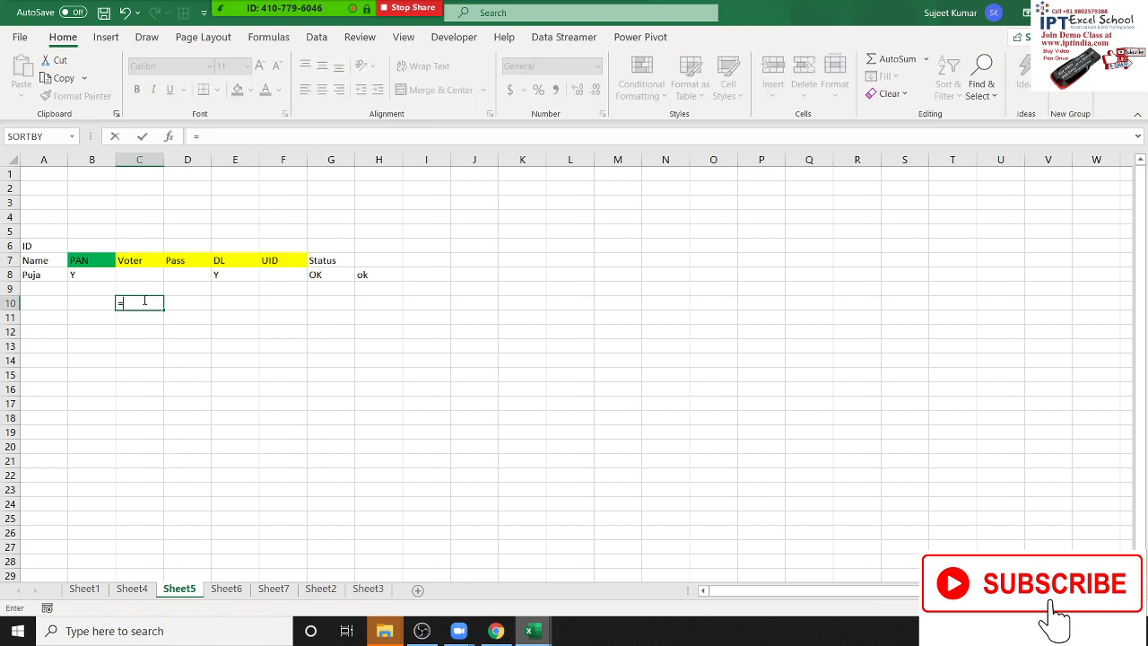
type("and")
key("Tab")
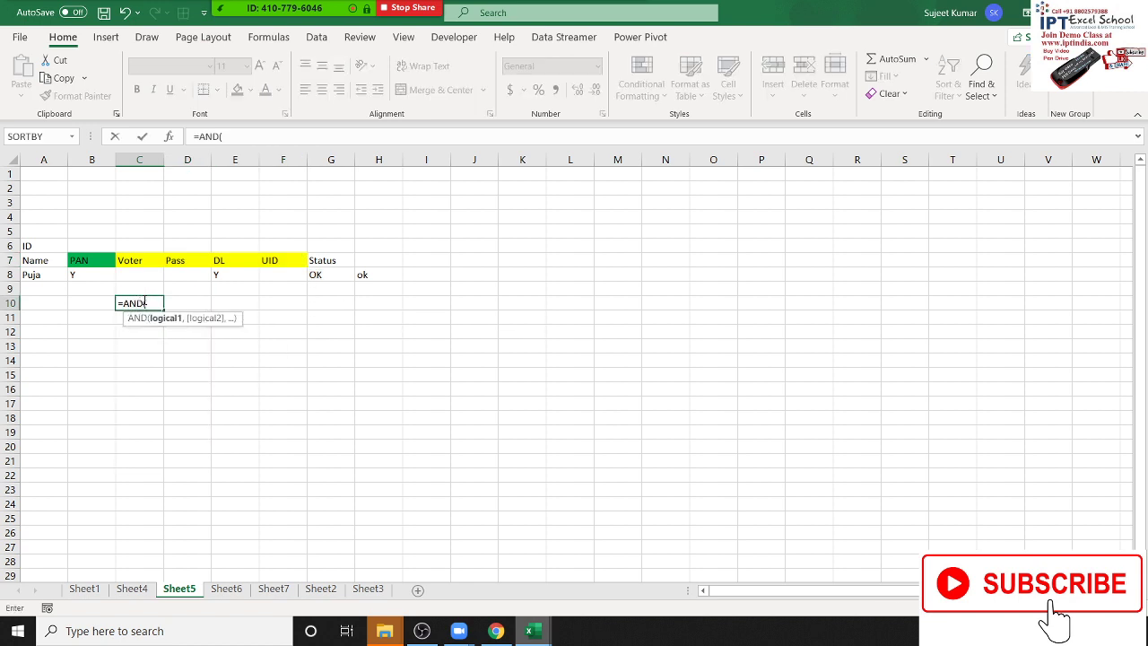
left_click(79, 276)
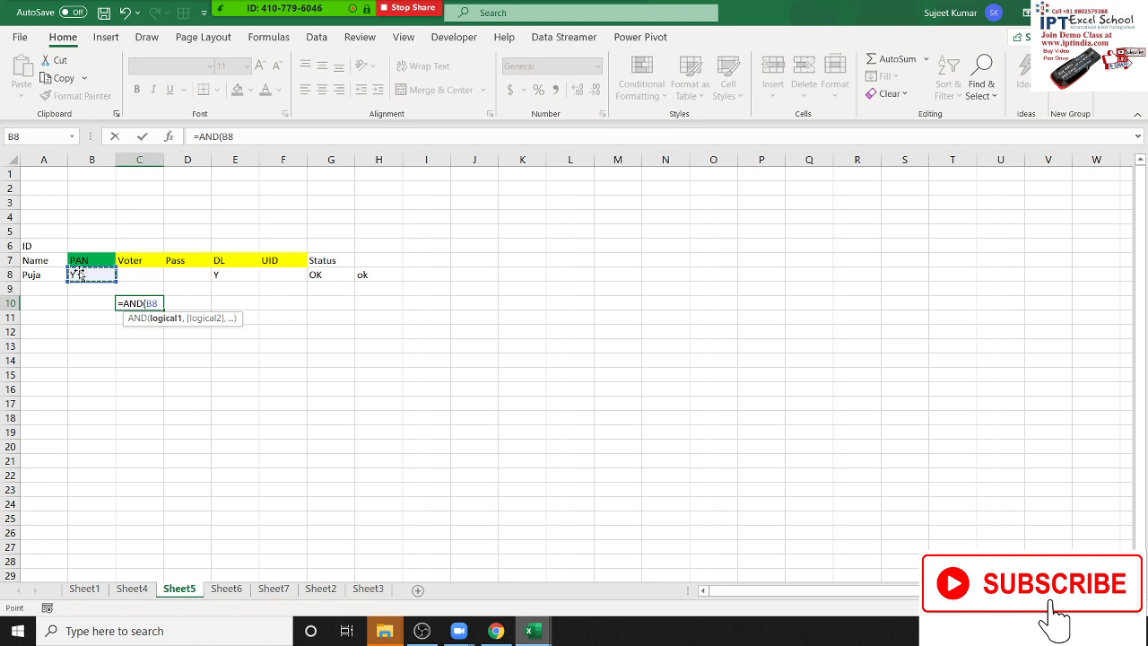
type("=\"y\"")
type(",")
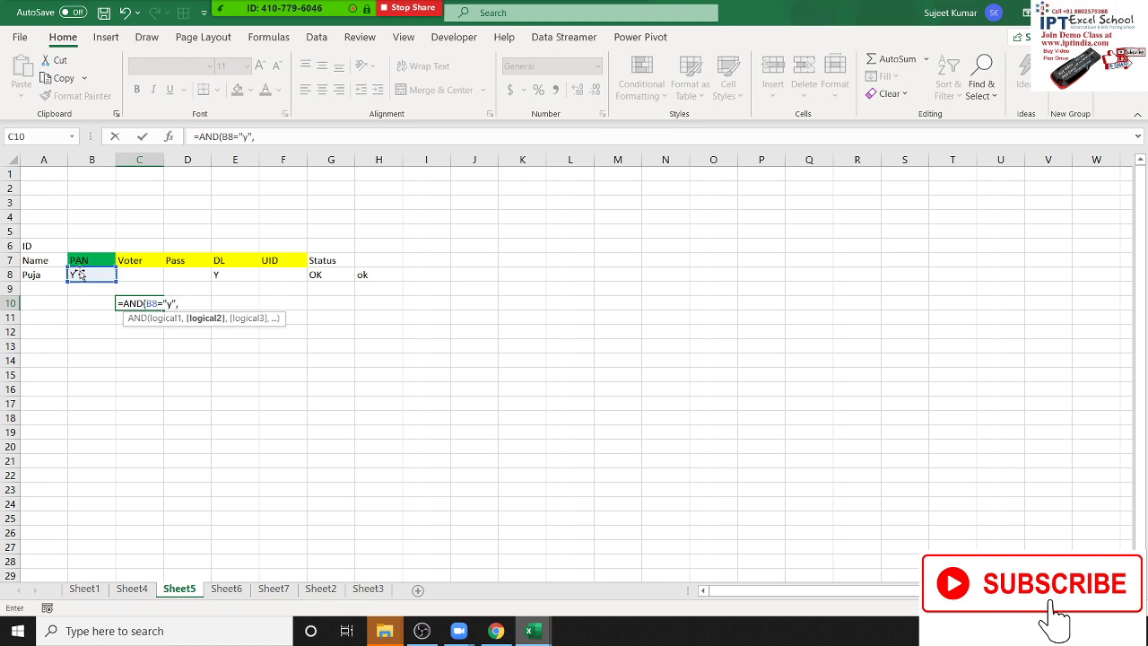
type("OR(")
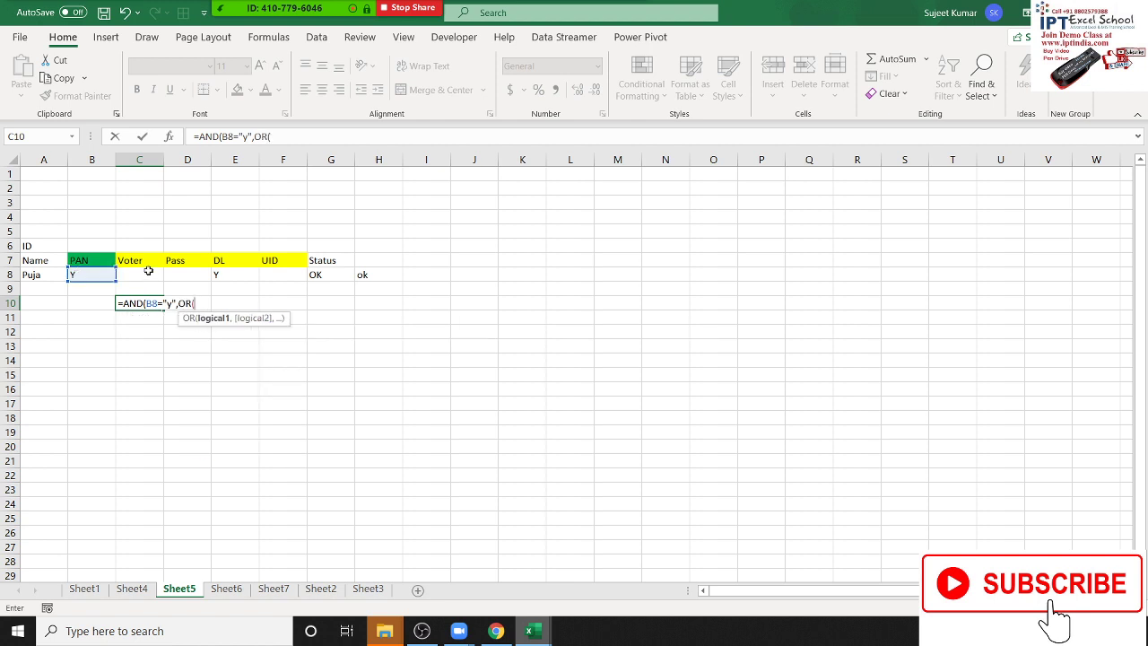
left_click(148, 271)
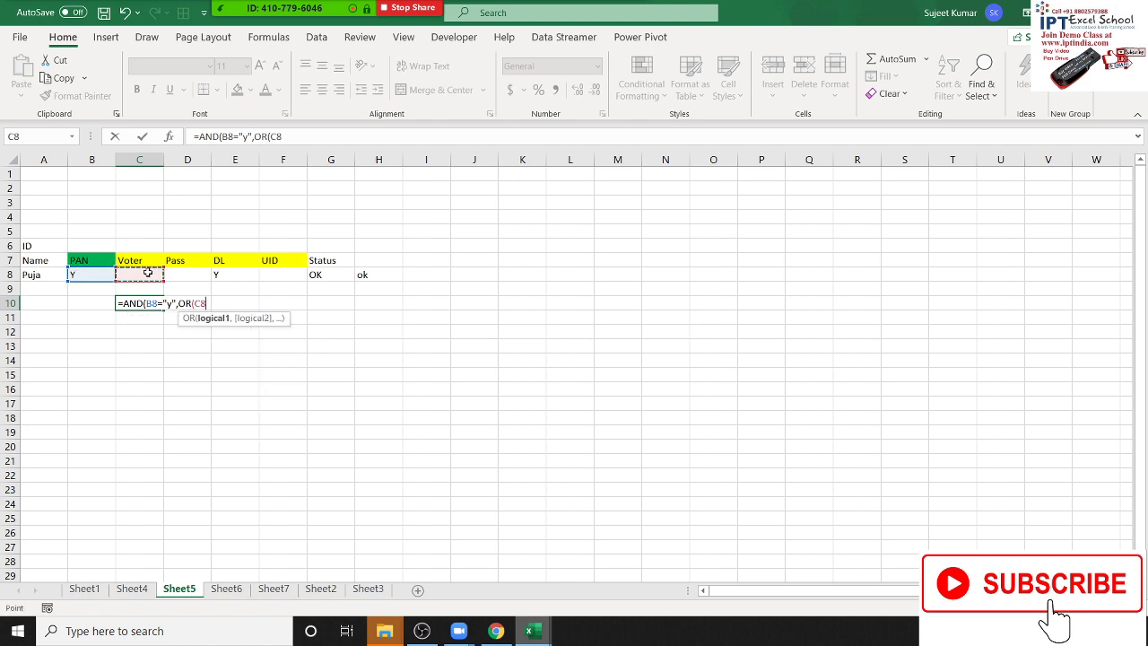
type("=")
type("\"Y")
type("\",")
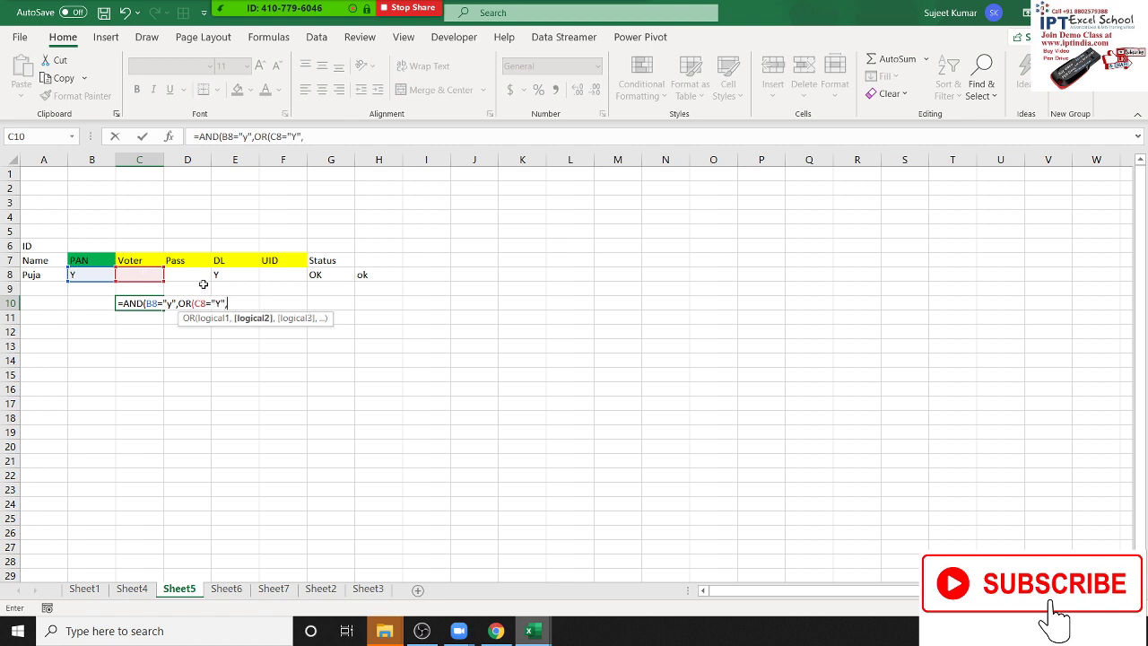
Add D8, E8 and F8 ="y" to the OR and enter the formula, accepting Excel's correction.
left_click(204, 273)
type("=\"")
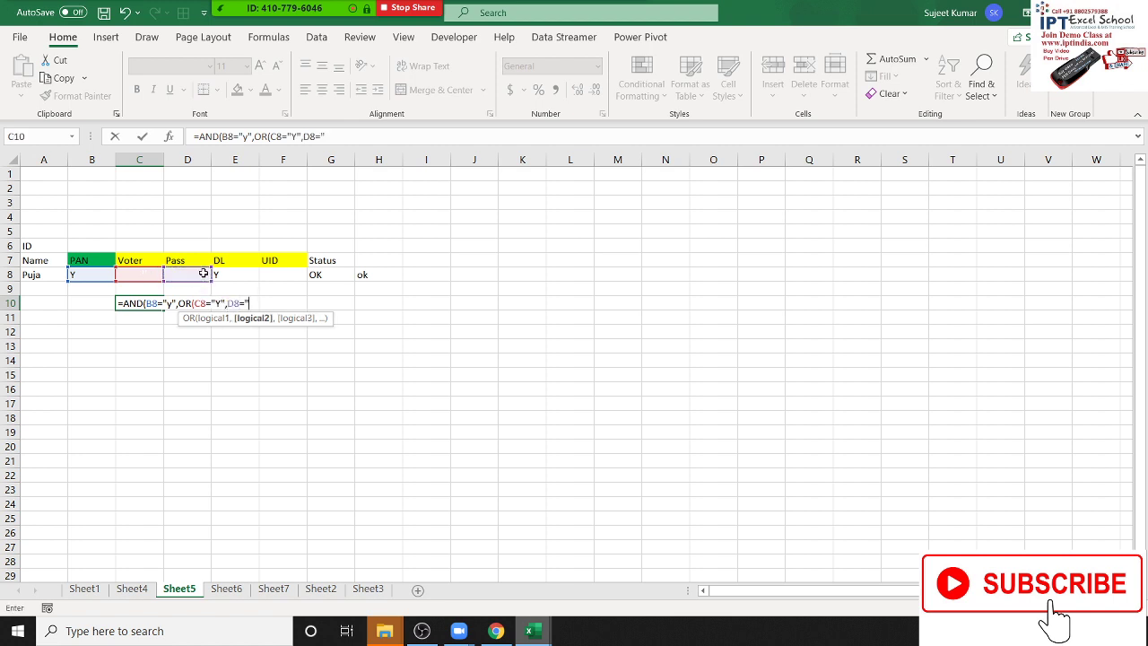
type("y\",")
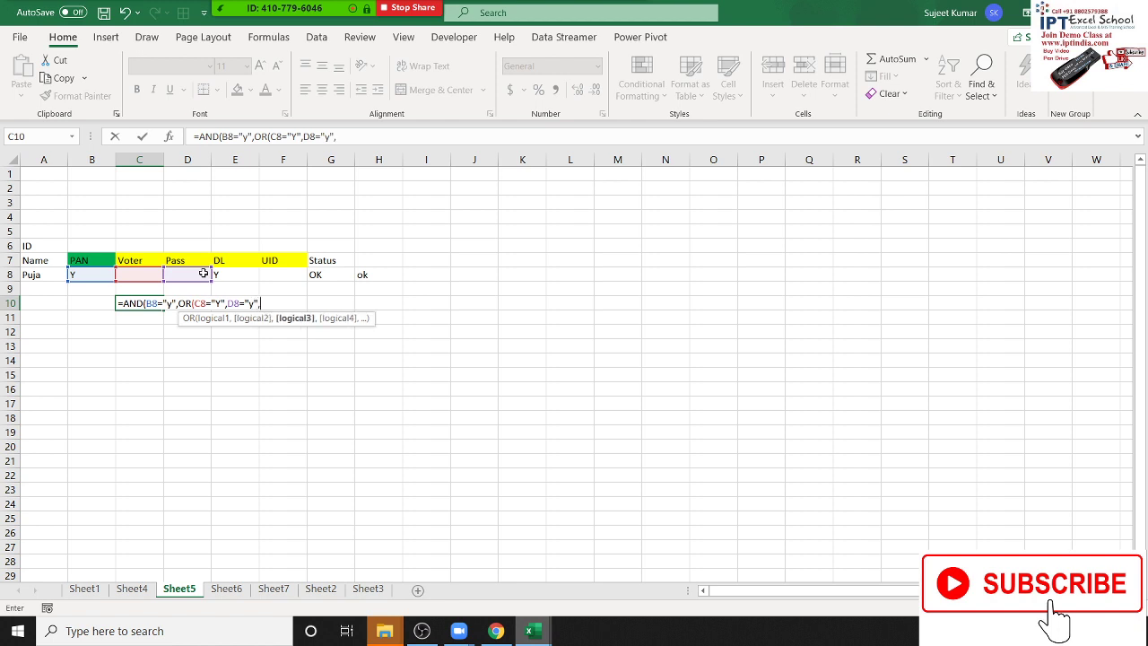
left_click(236, 274)
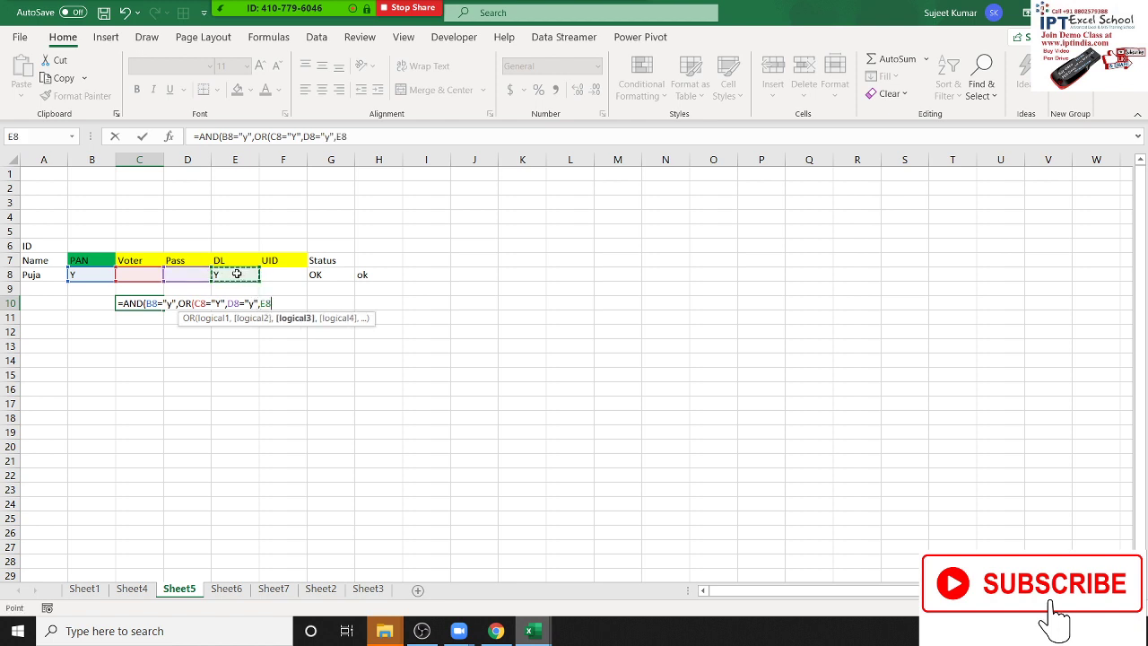
type("=\"y ")
type(",")
left_click(269, 274)
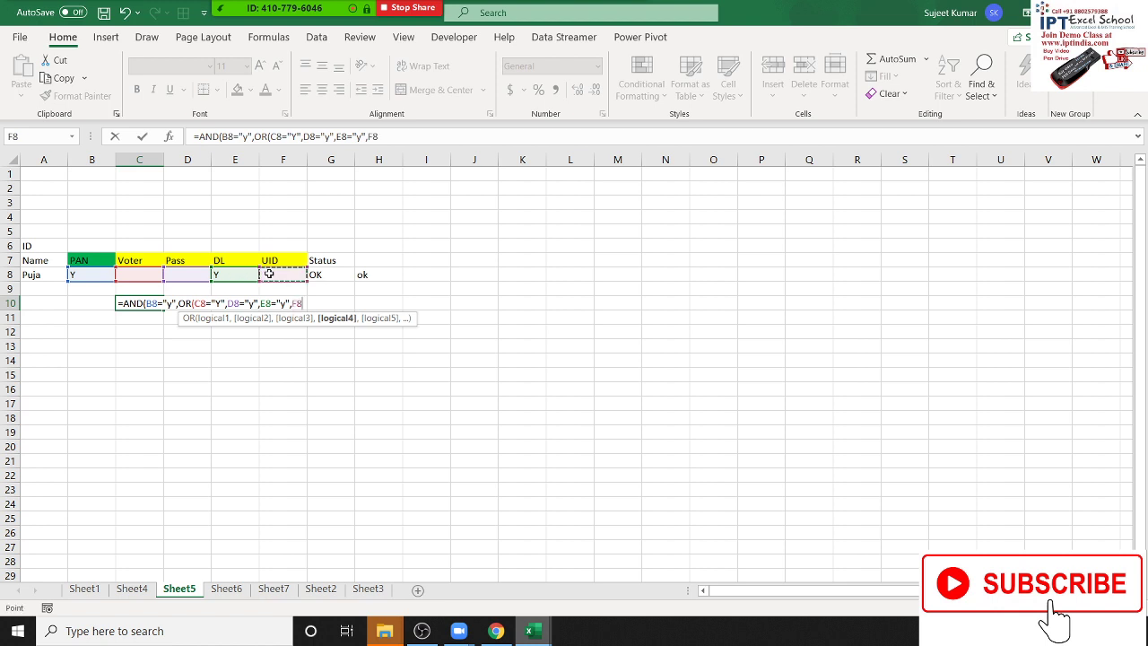
type("=\"y")
type("\")")
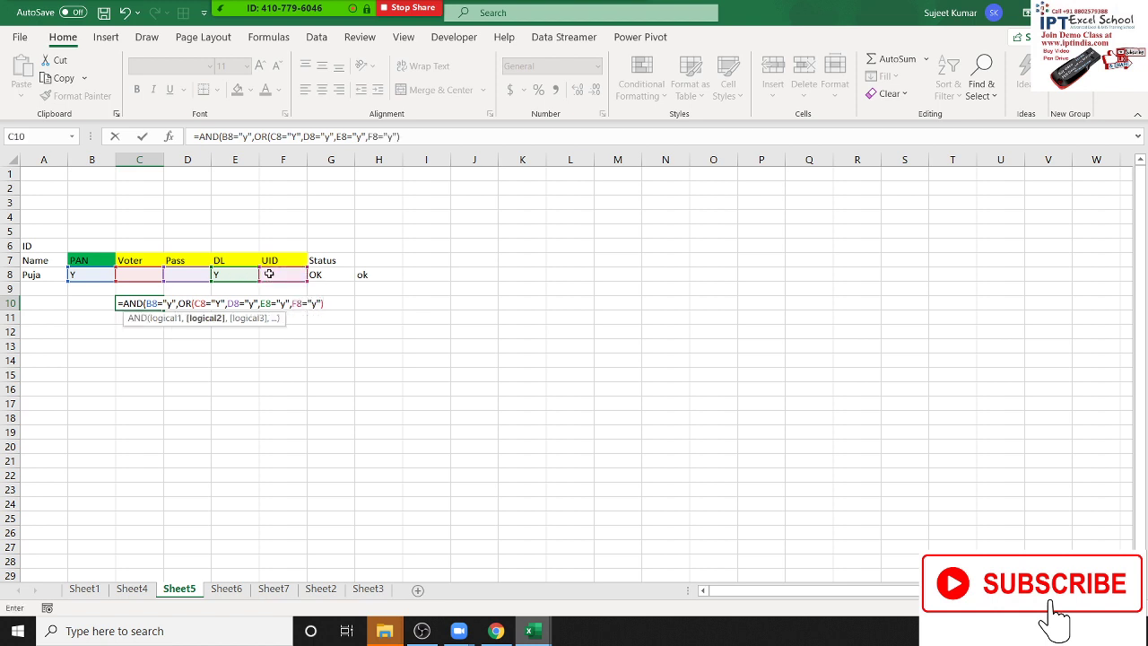
key("Return")
key("Return")
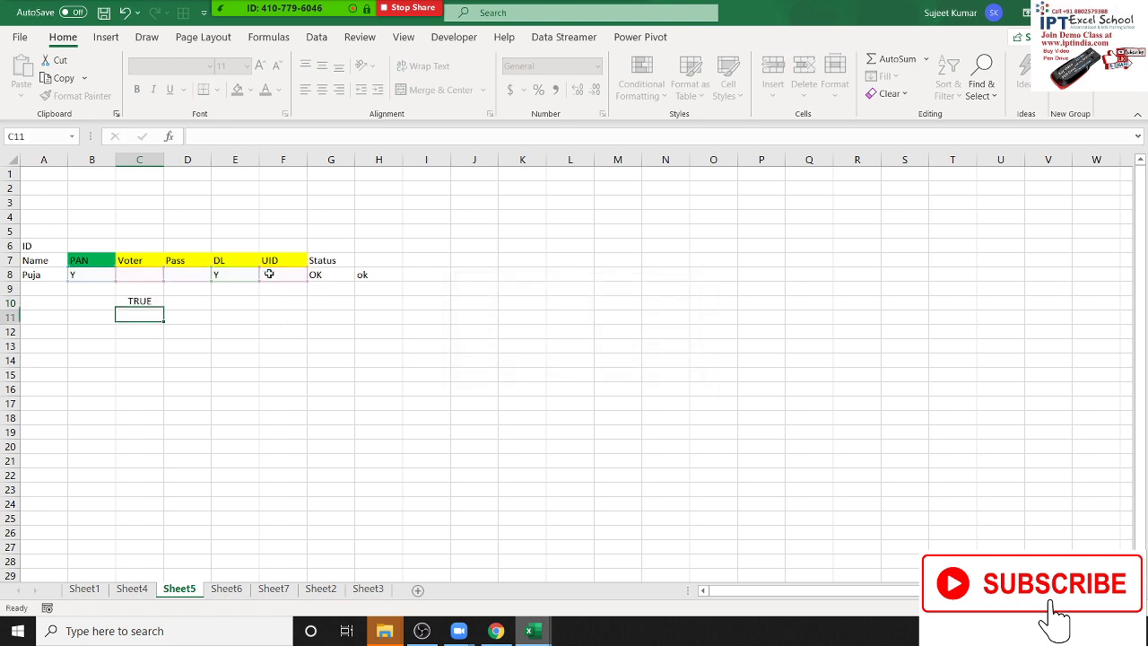
key("Up")
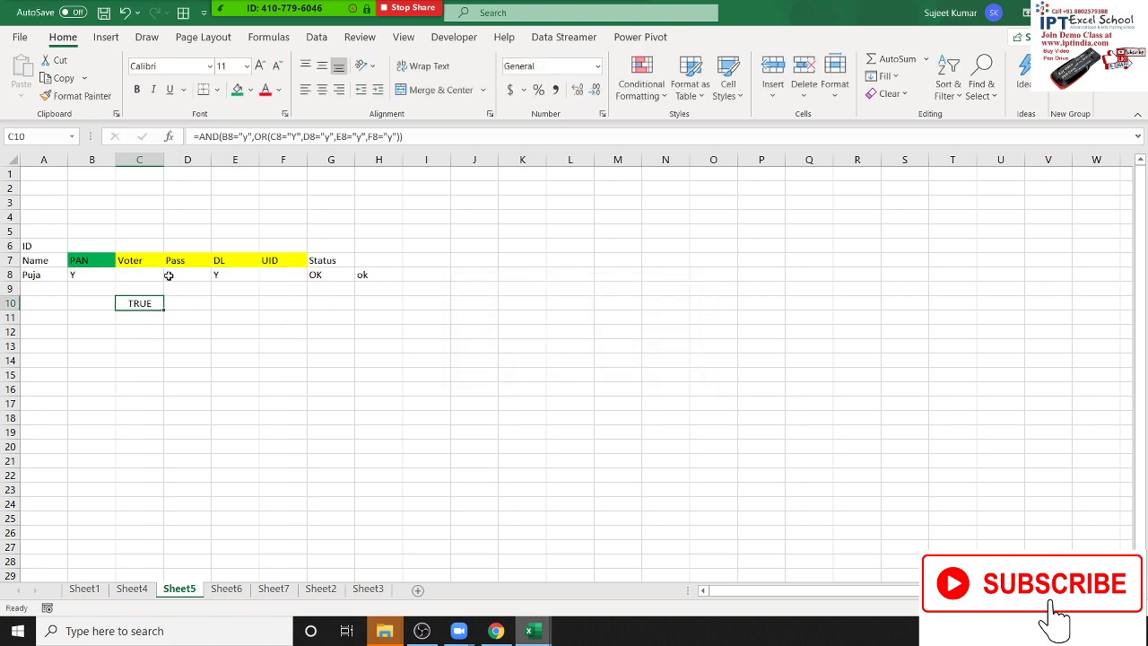
Test the formula by clearing DL entry E8 and retyping Y.
left_click(213, 279)
key("Delete")
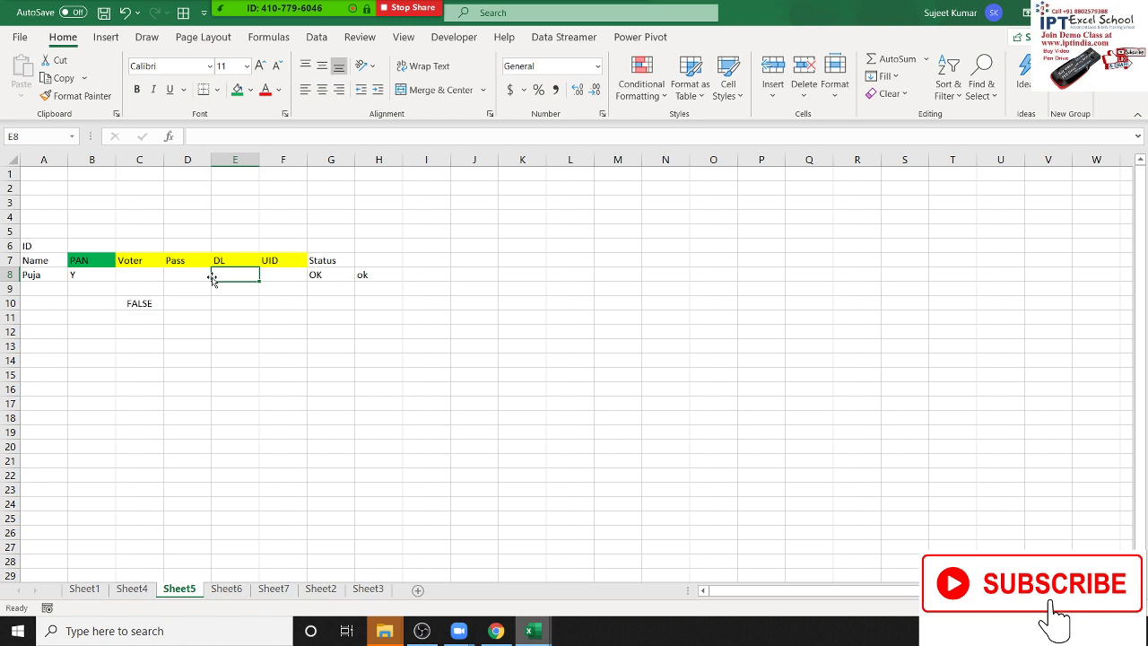
type("Y")
key("Return")
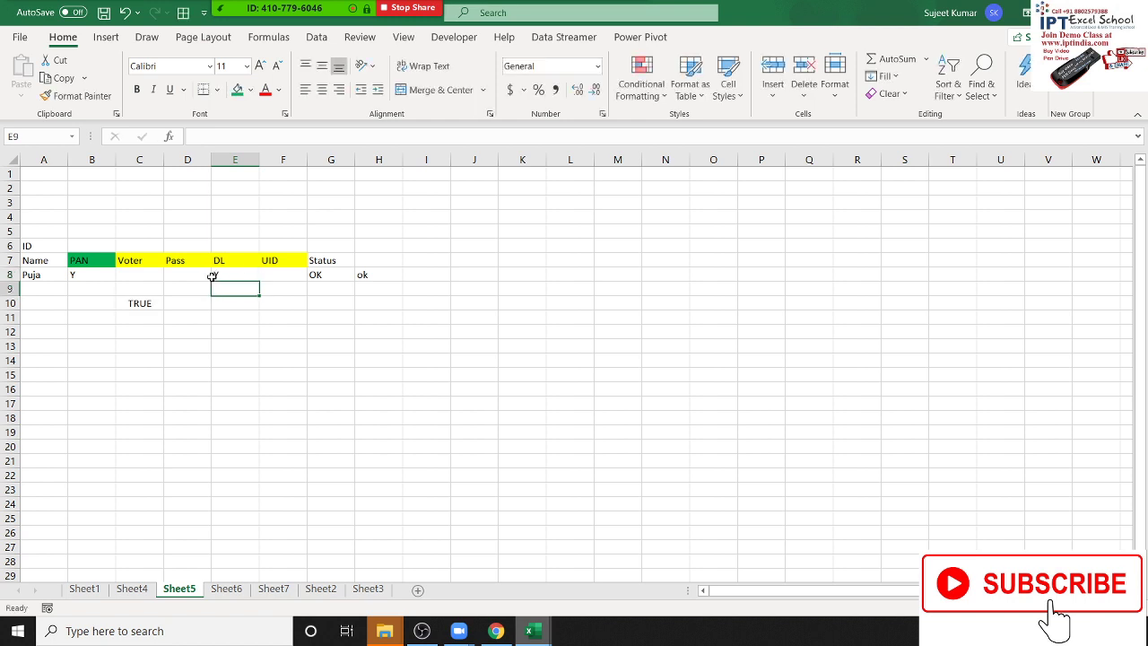
key("Down")
Mute all Zoom meeting participants, then reselect the AND/OR formula in C10.
left_click(300, 11)
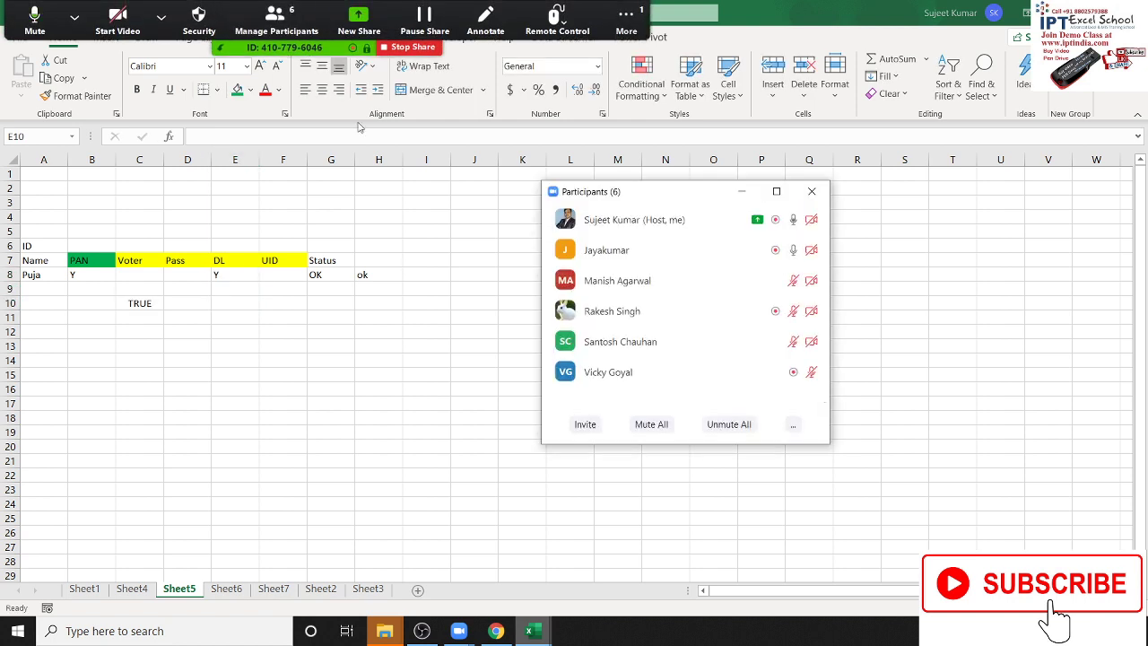
left_click(652, 424)
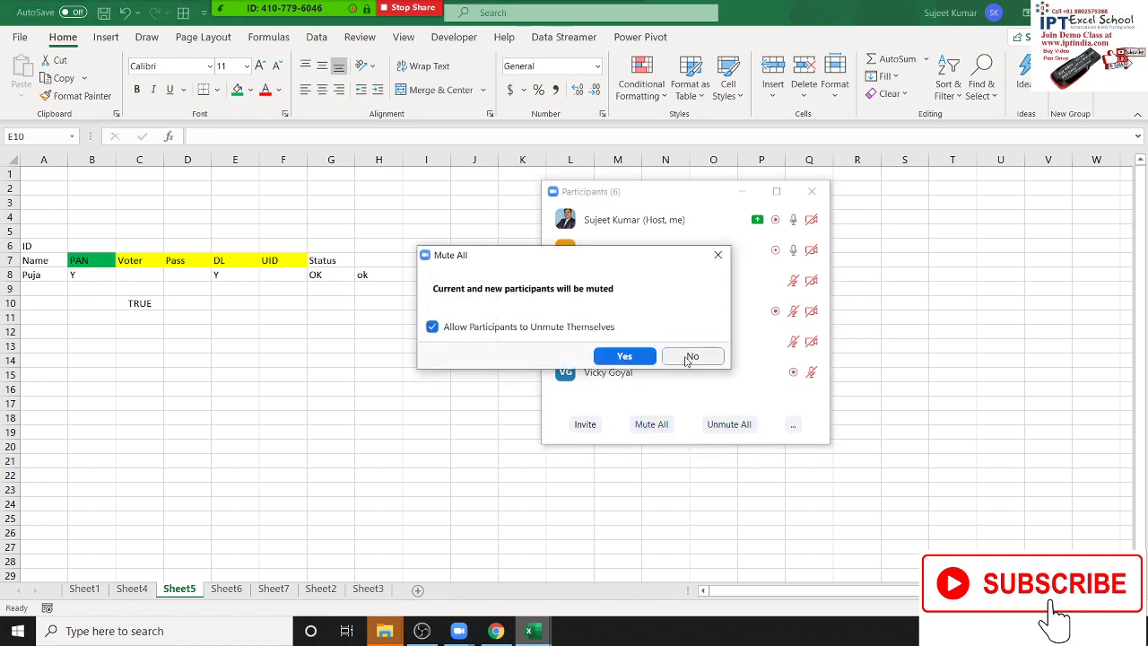
left_click(613, 356)
left_click(812, 191)
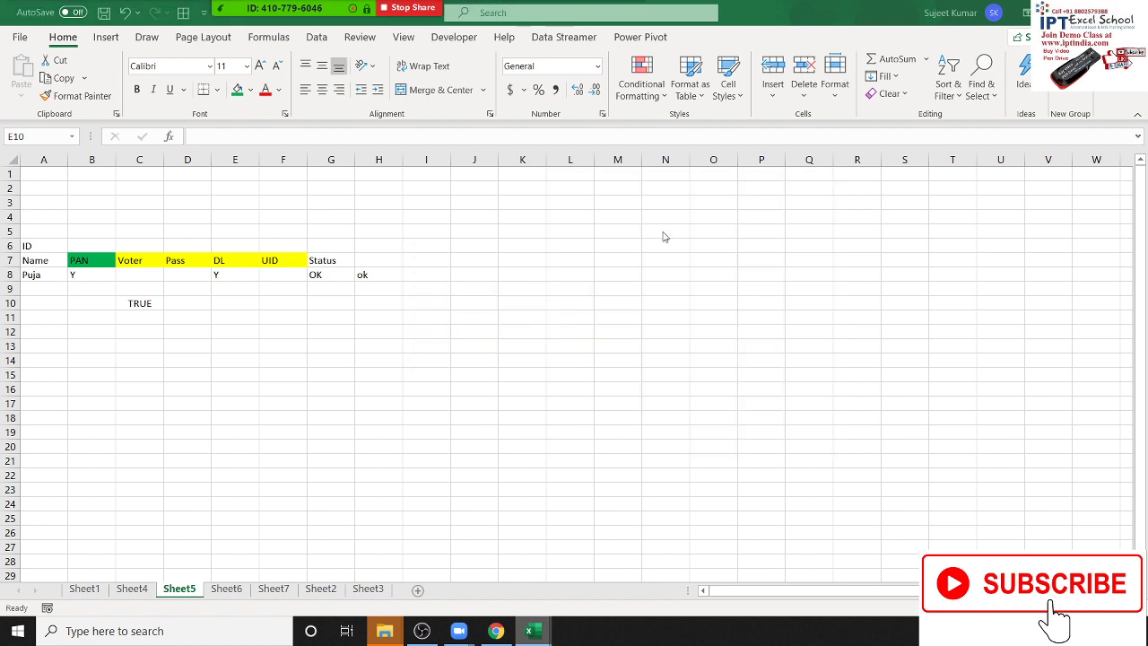
left_click(146, 303)
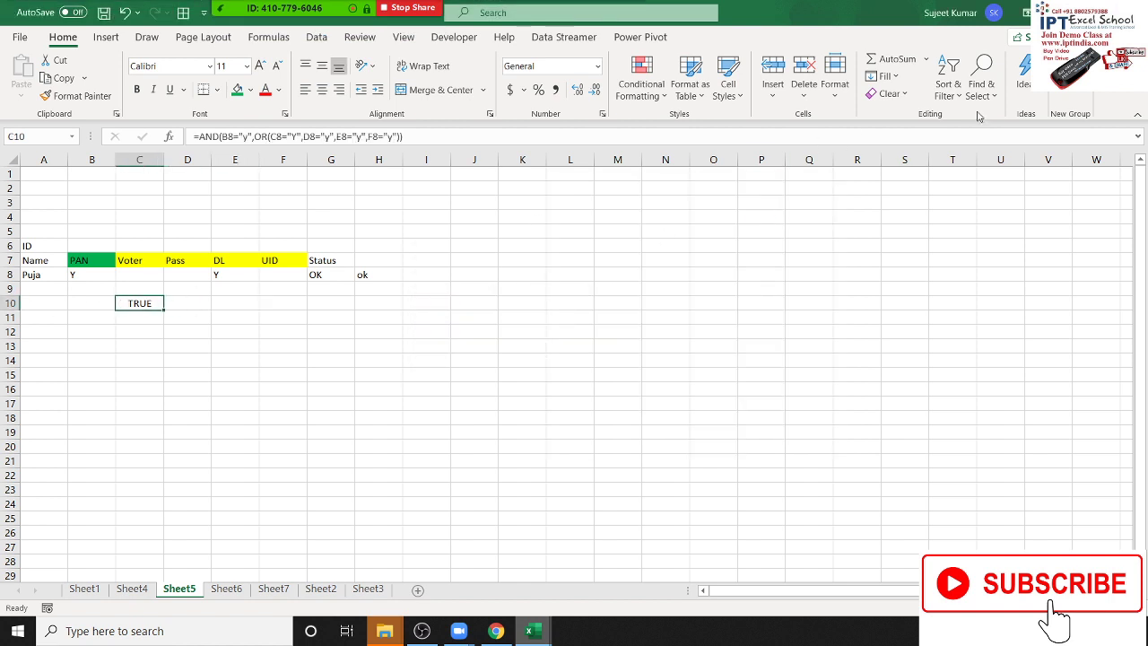
left_click(269, 38)
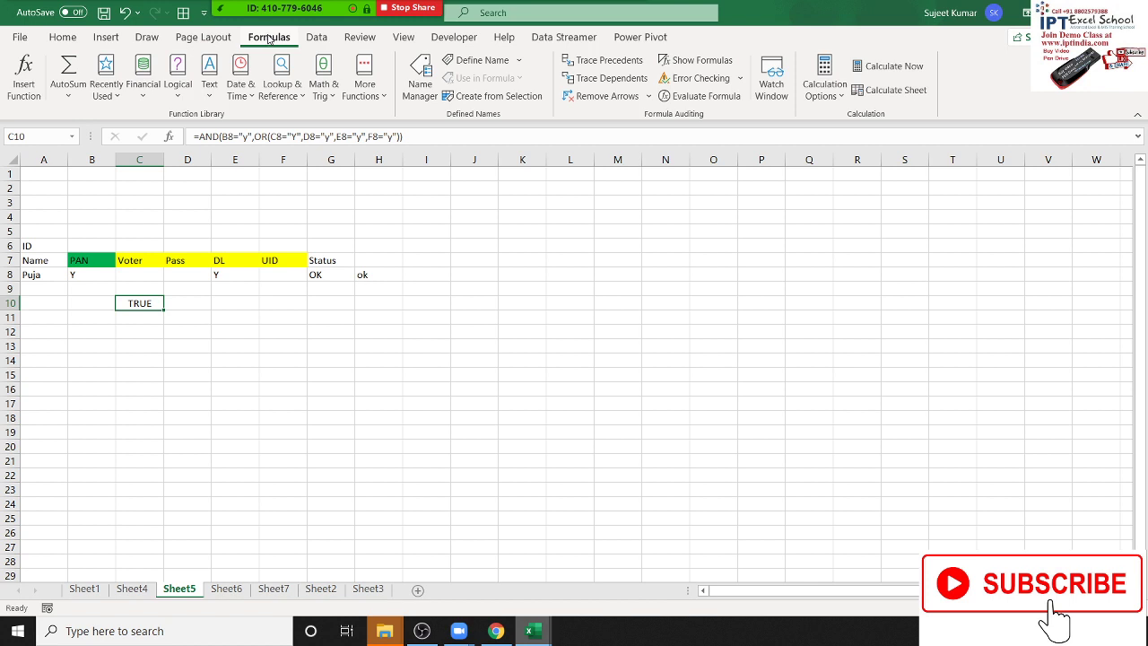
left_click(691, 99)
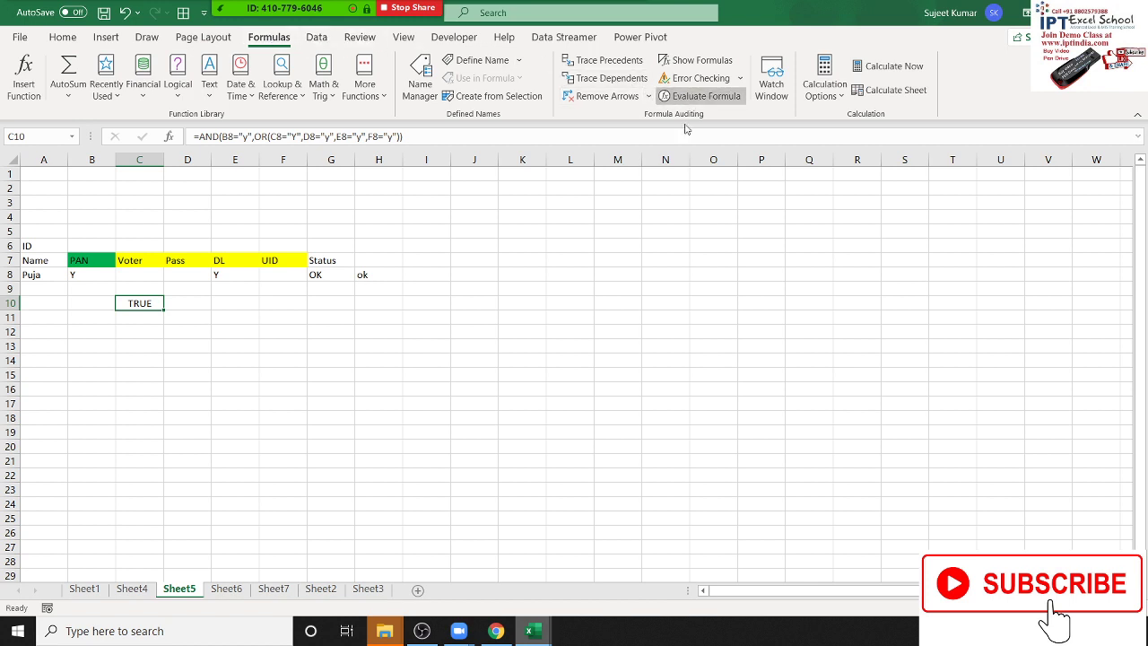
left_click(688, 326)
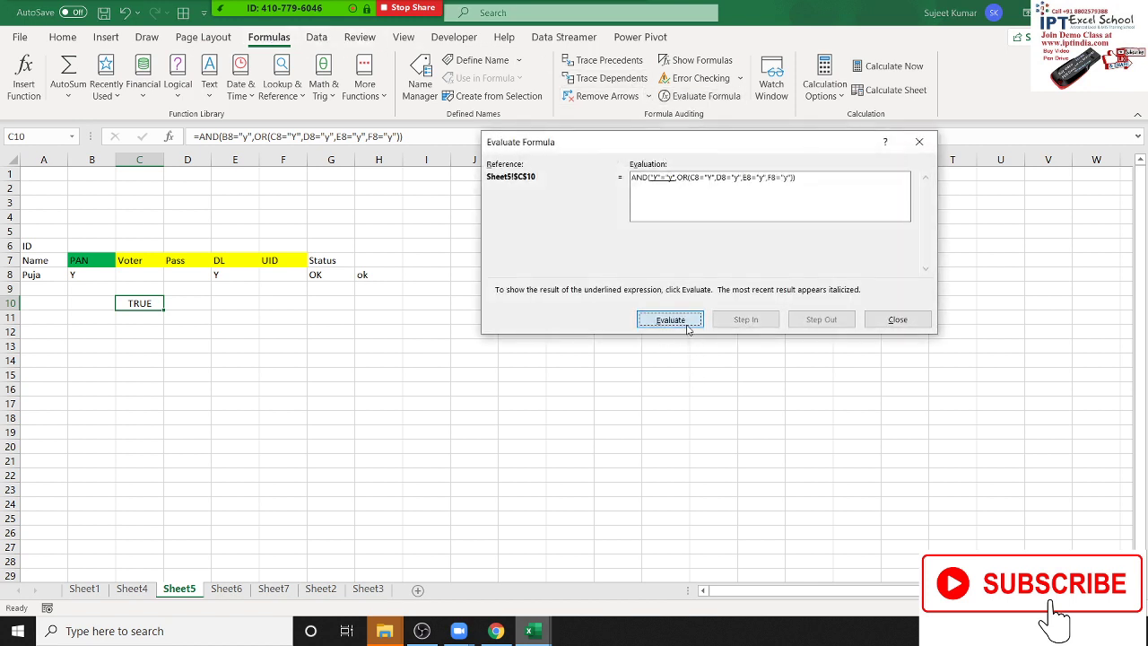
left_click(688, 328)
left_click(688, 329)
left_click(688, 329)
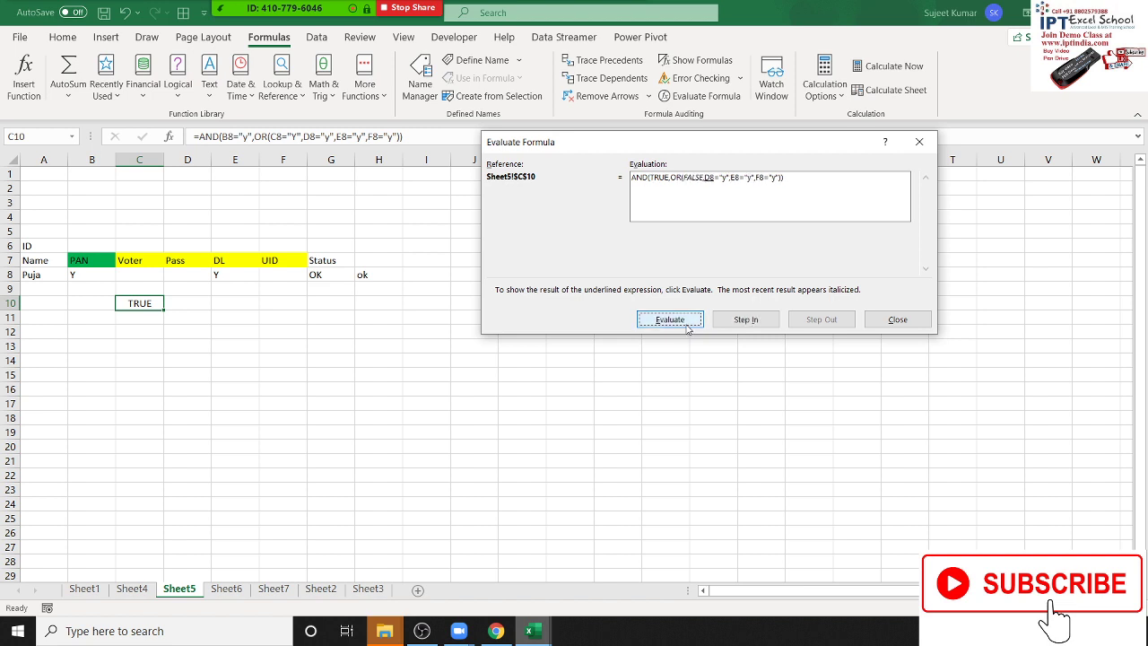
left_click(689, 328)
left_click(688, 329)
left_click(687, 328)
left_click(686, 328)
left_click(687, 329)
left_click(687, 328)
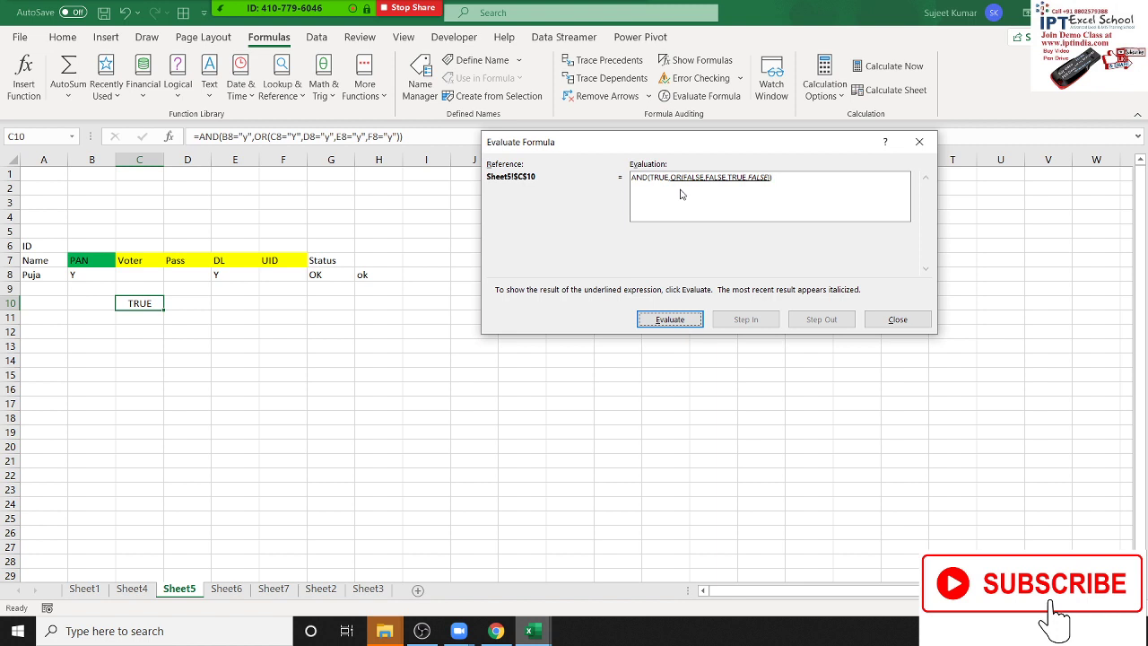
left_click(658, 323)
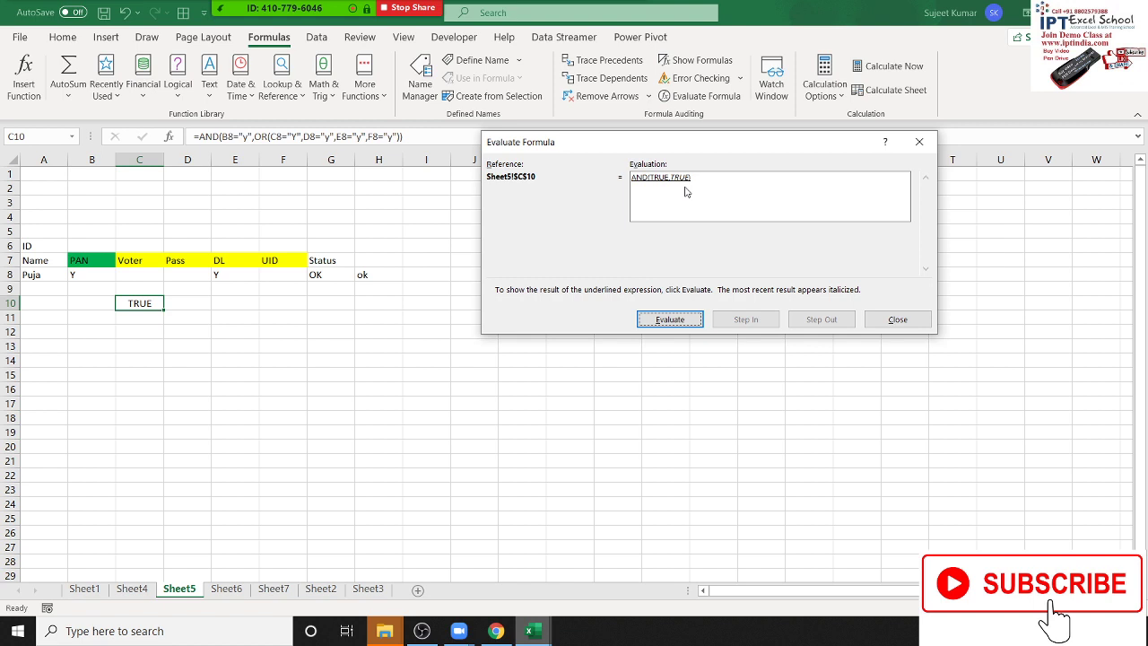
left_click(672, 320)
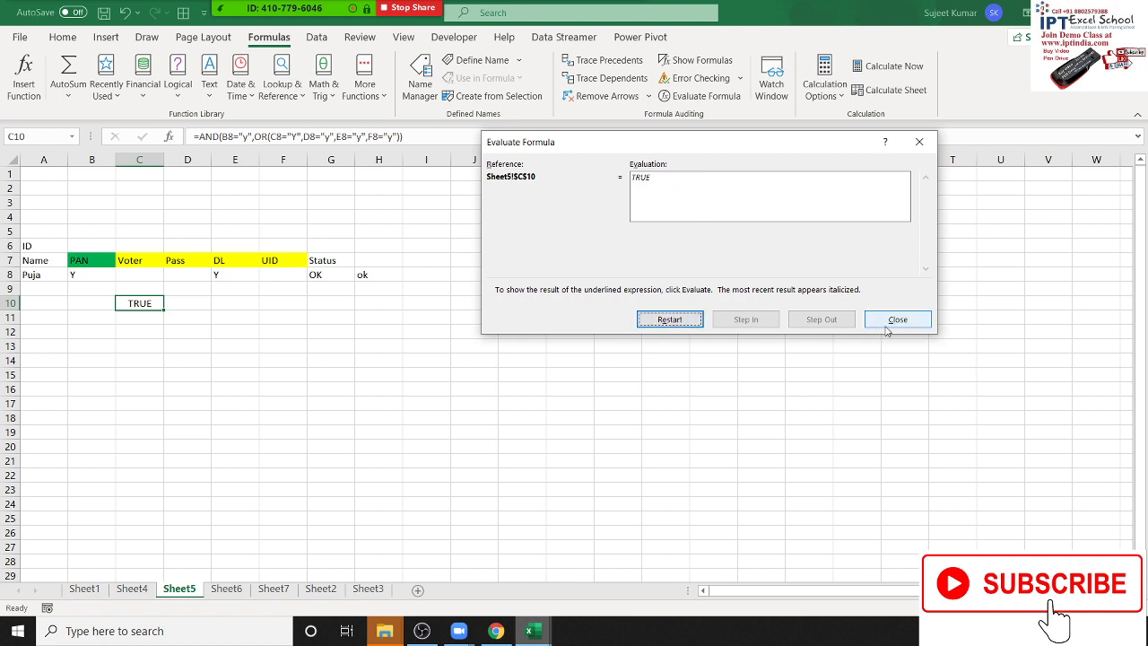
left_click(897, 321)
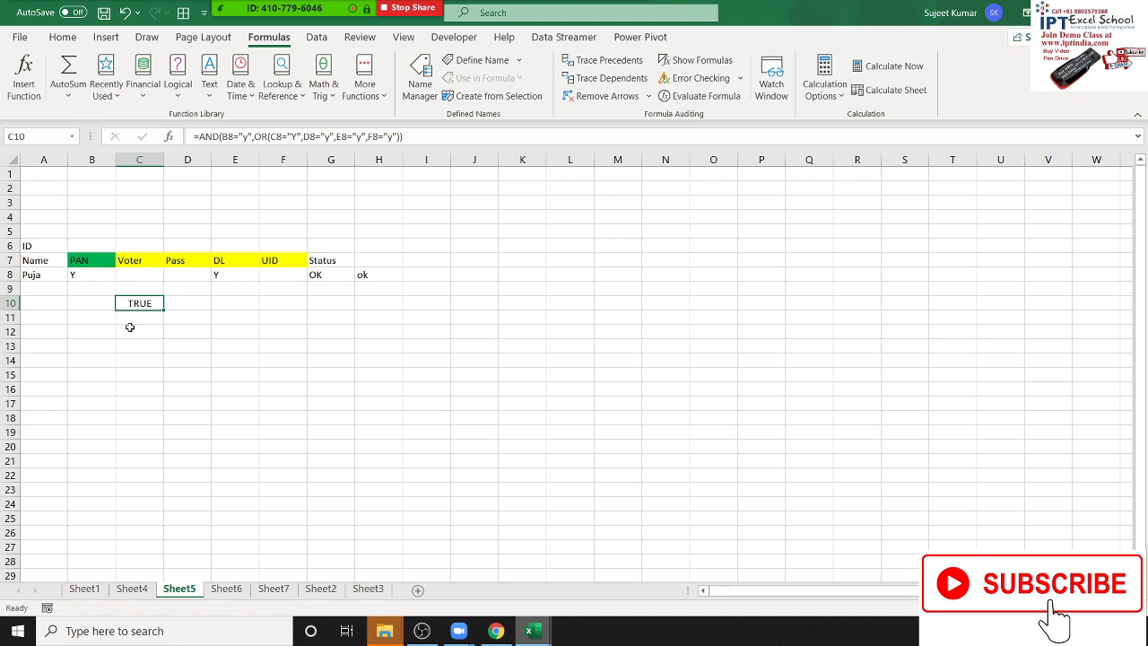
Type the labels Delhi in A13 and Pune in B13.
left_click(52, 355)
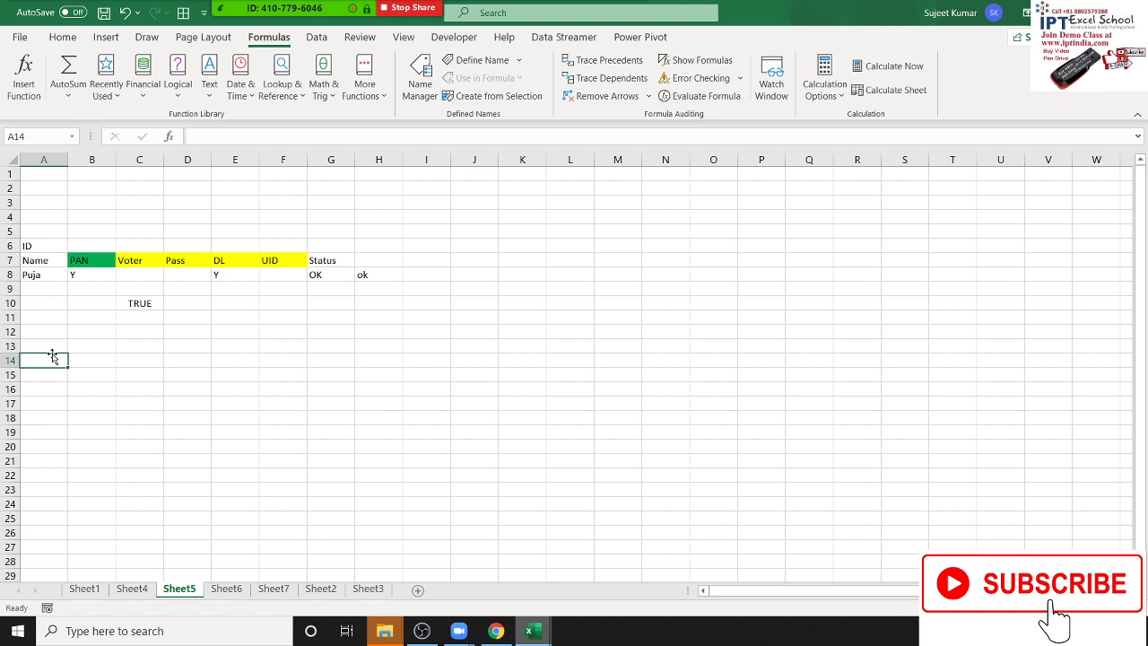
key("Up")
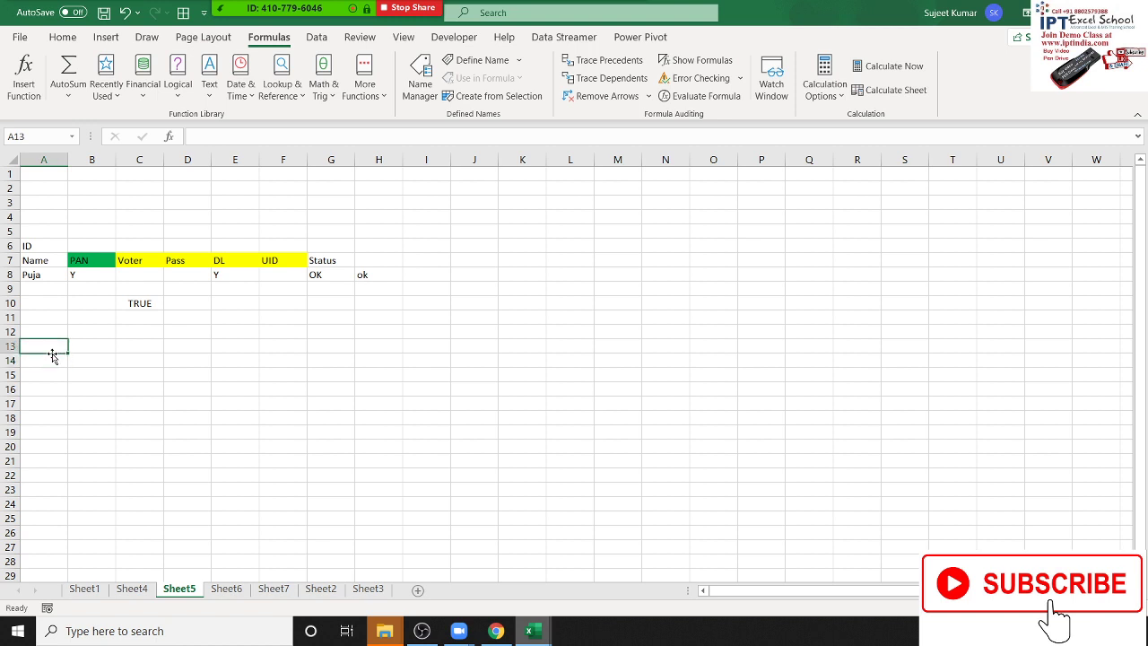
type("=")
key("Escape")
type("Delhi")
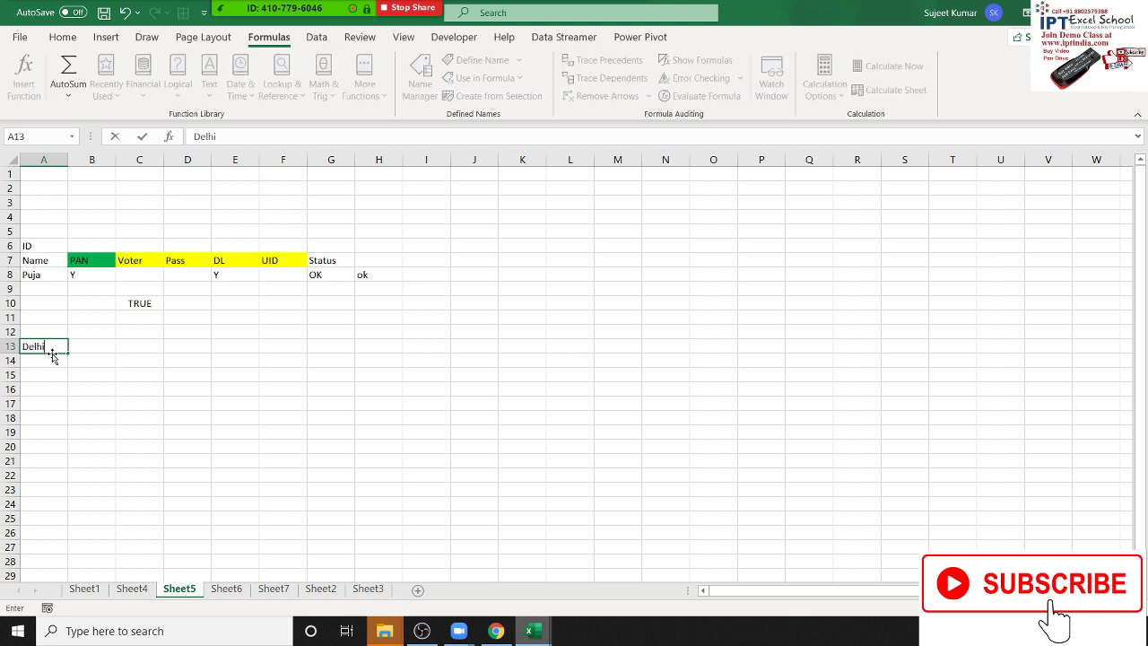
key("Tab")
type("P")
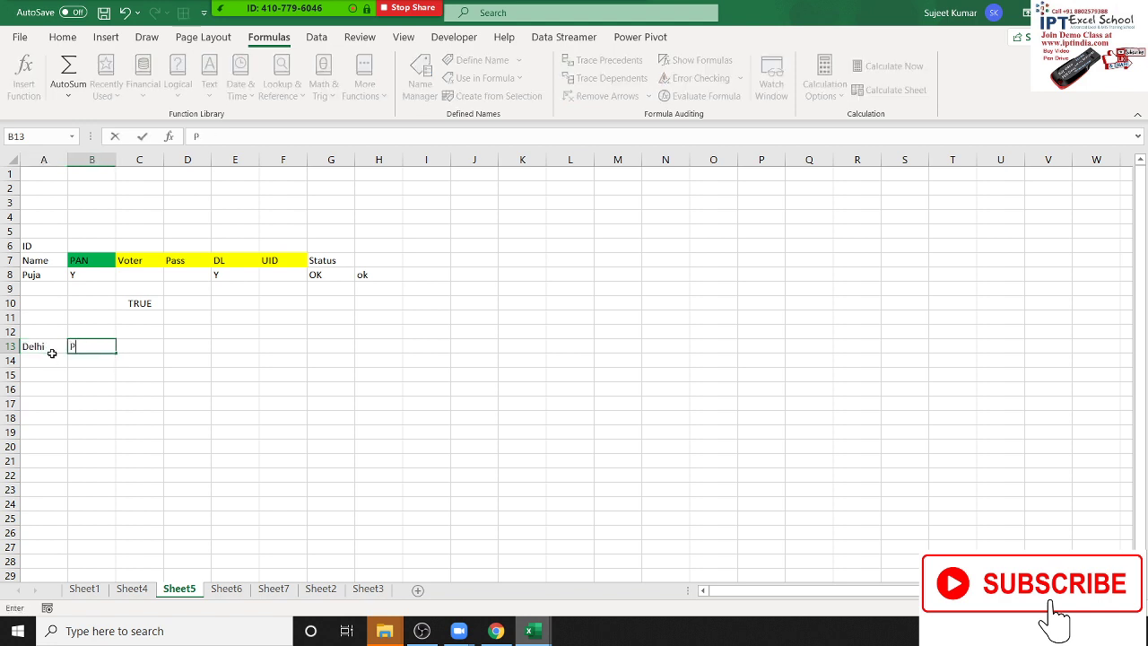
type("une")
key("Return")
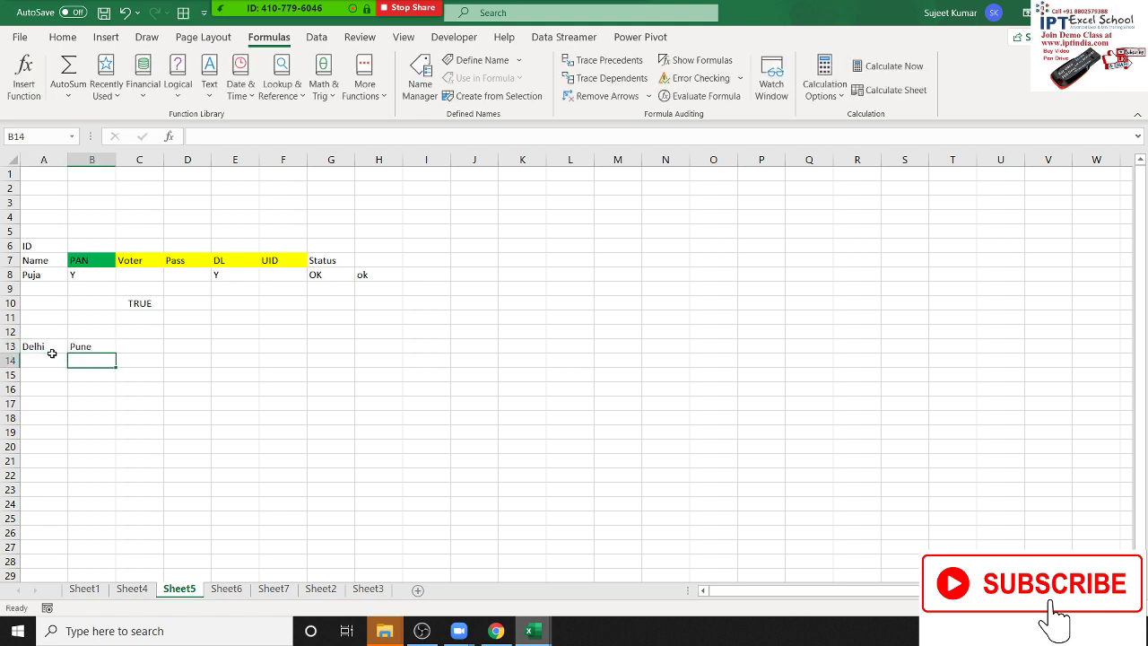
key("Right")
key("Up")
key("Down")
Enter Y in A14 and B14, then clear both cells again.
left_click(53, 357)
type("Y")
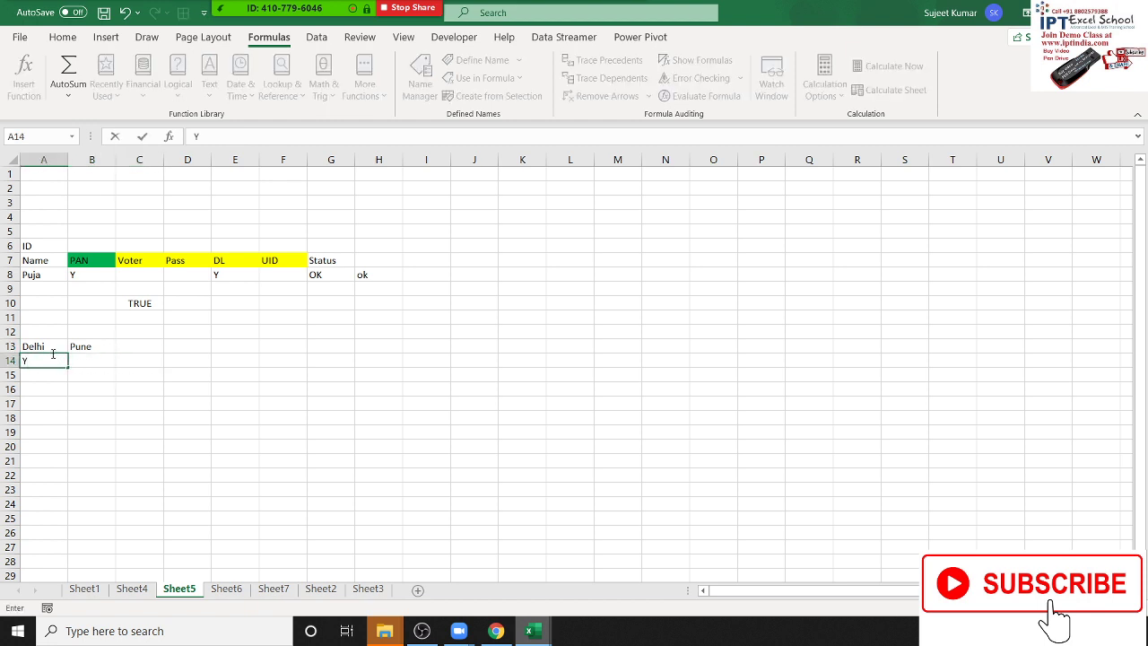
key("Tab")
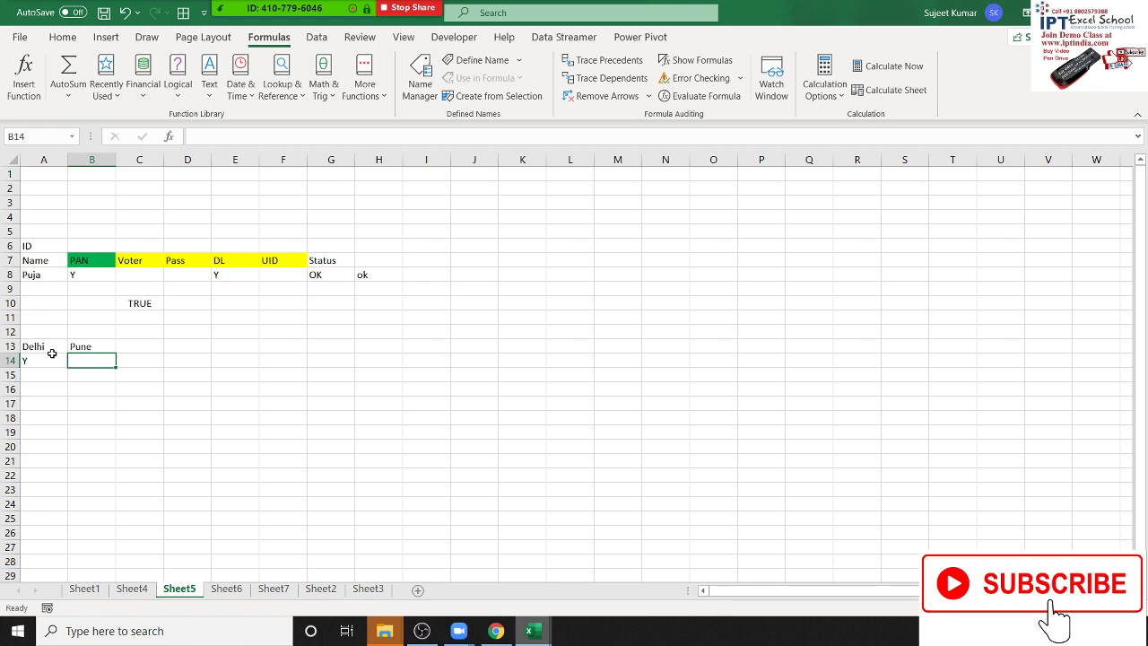
type("Y")
key("Tab")
key("Return")
left_click(52, 356)
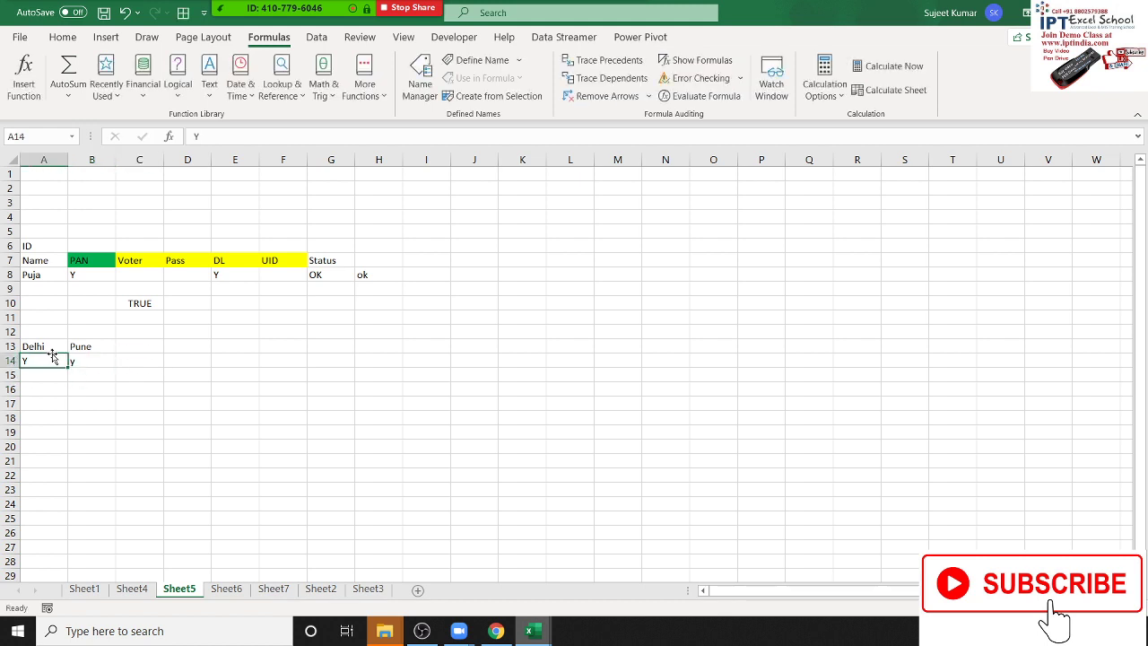
key("shift+Right")
key("Delete")
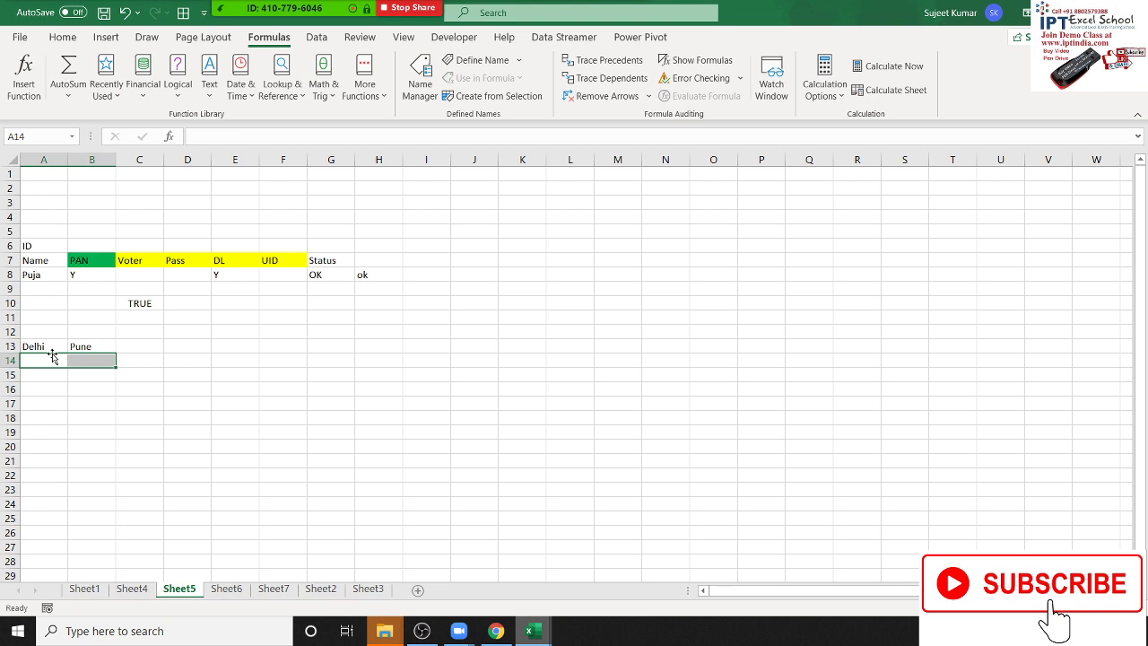
key("Right")
key("Right")
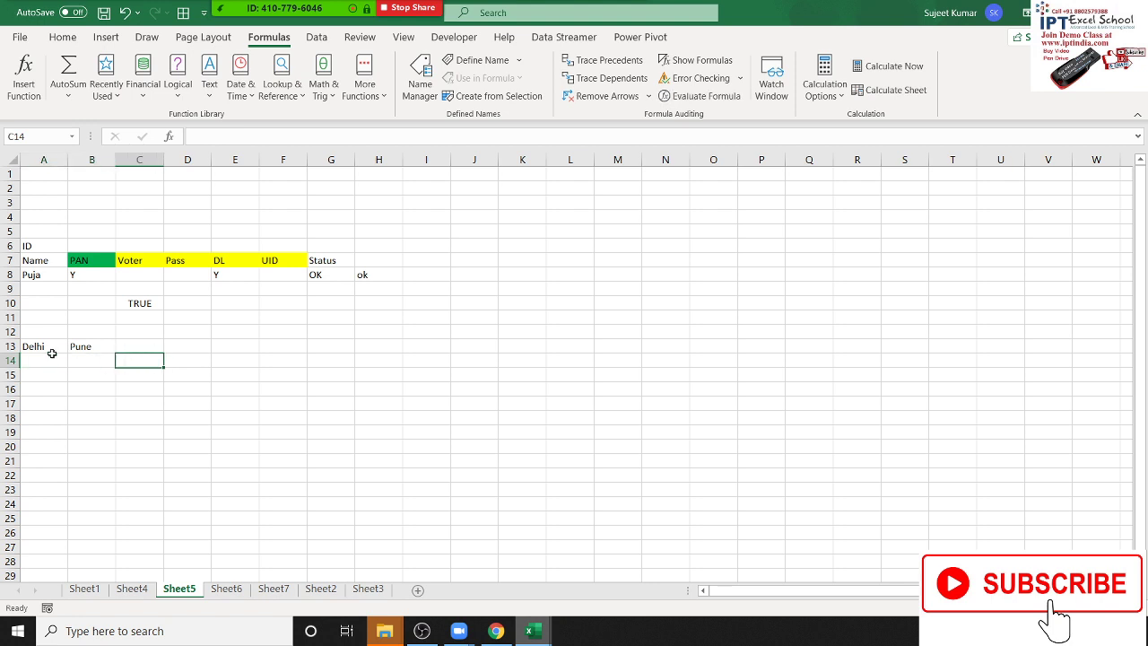
Enter =XOR(A14="Y",B14="Y") in C14.
type("=")
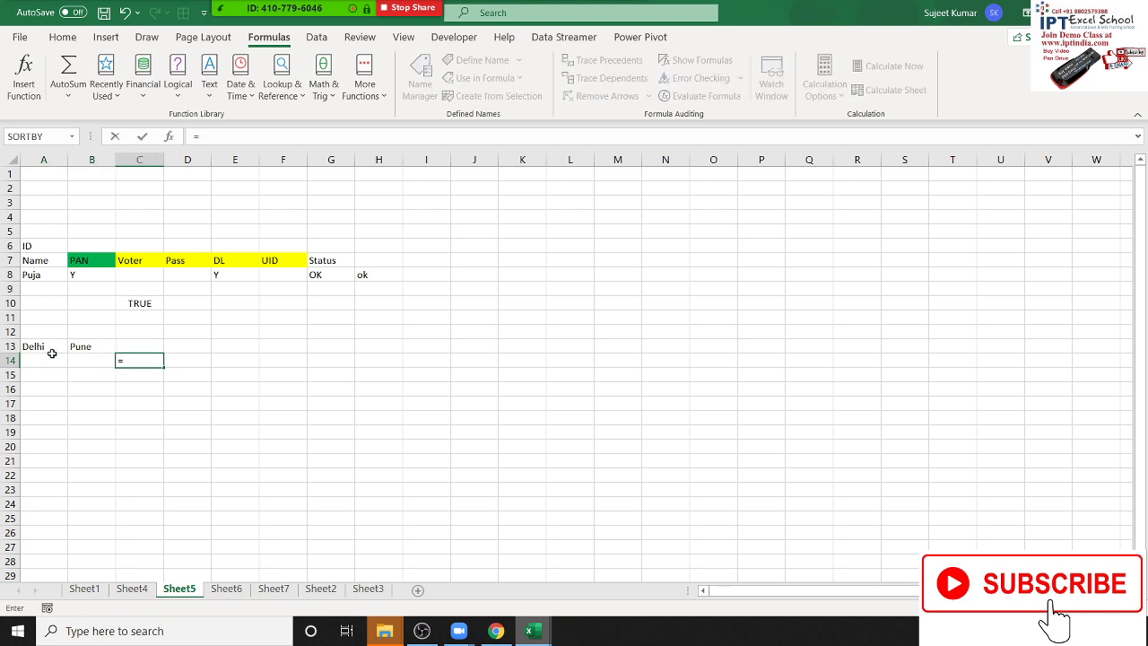
type("OX")
key("ctrl+Return")
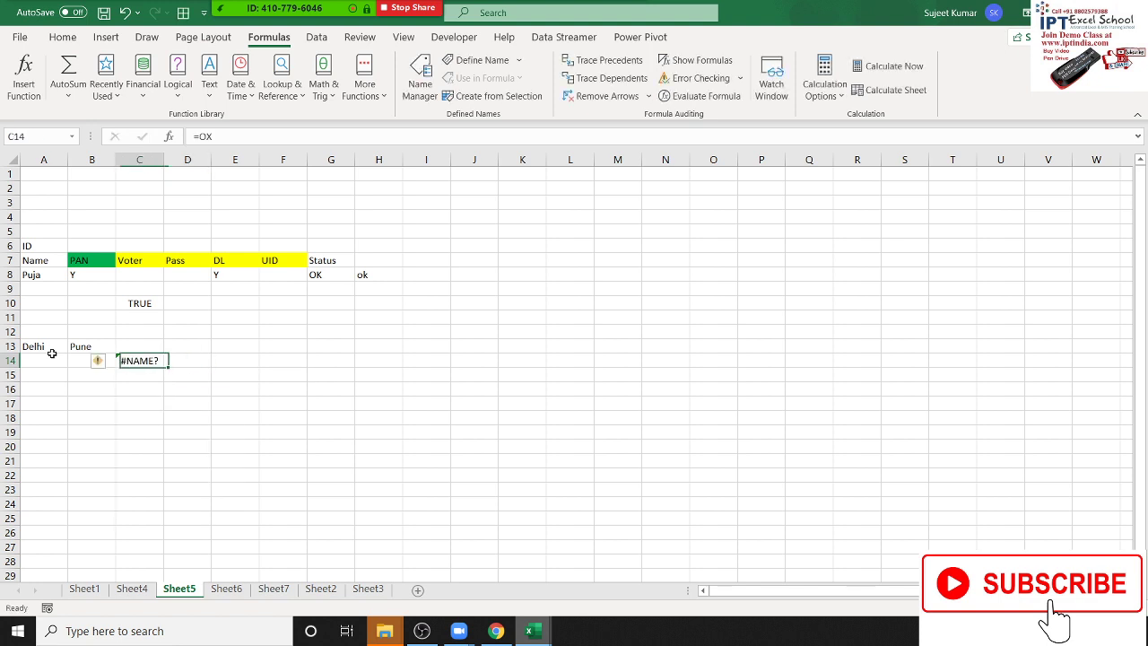
type("=XO")
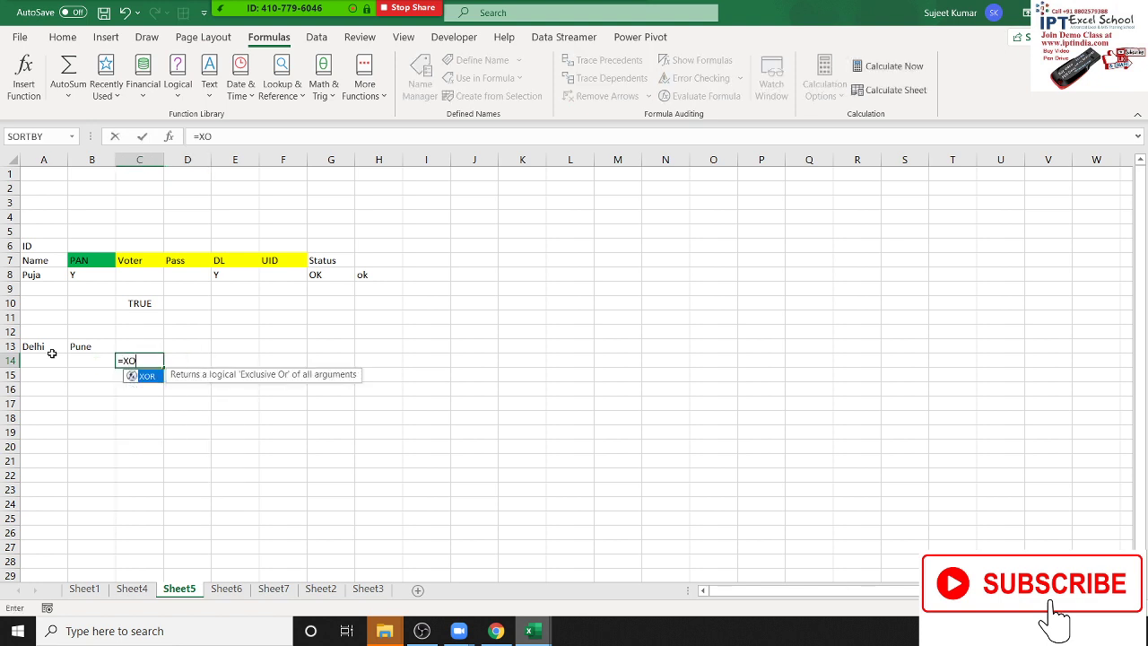
key("Tab")
left_click(57, 359)
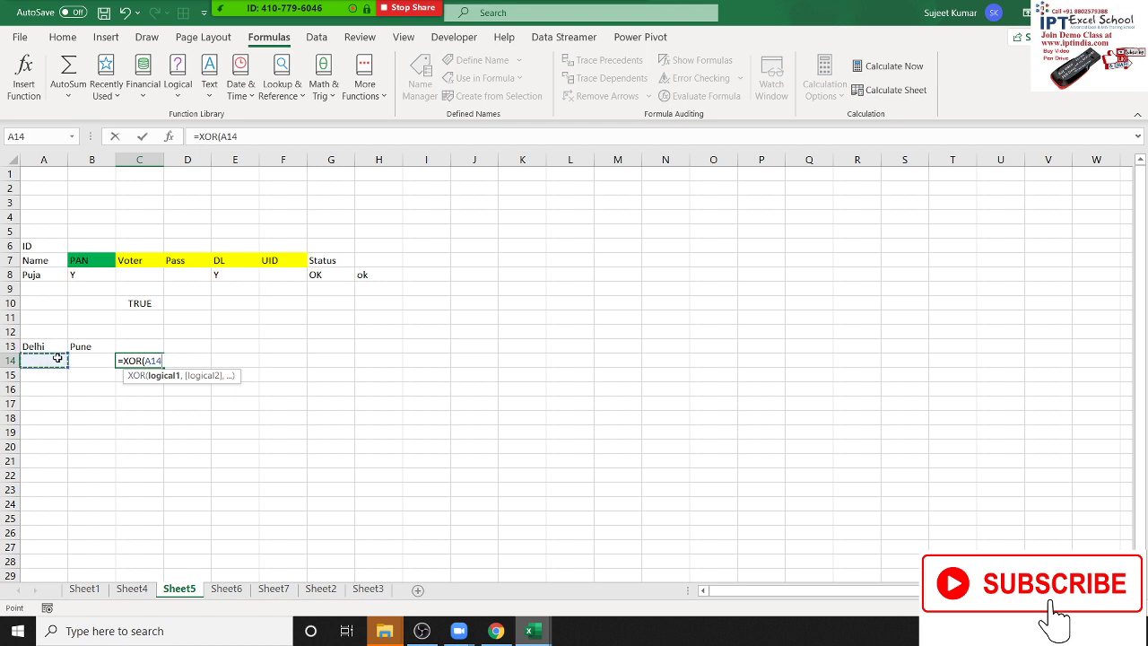
type("=\"Y\"")
type(",")
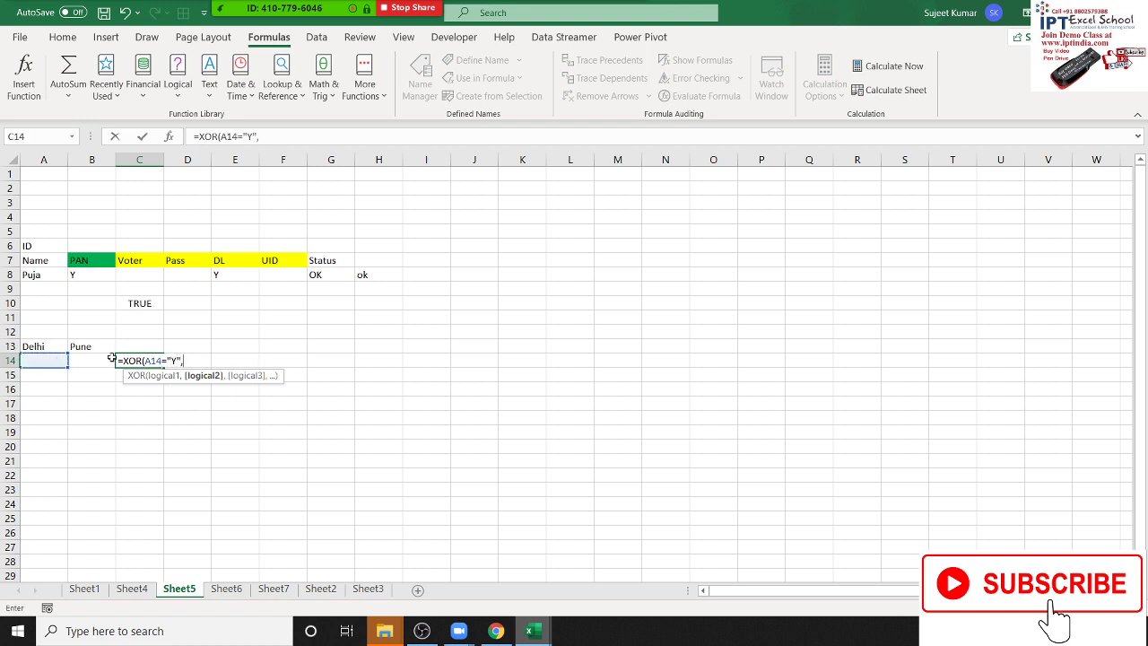
left_click(87, 361)
type("=\"")
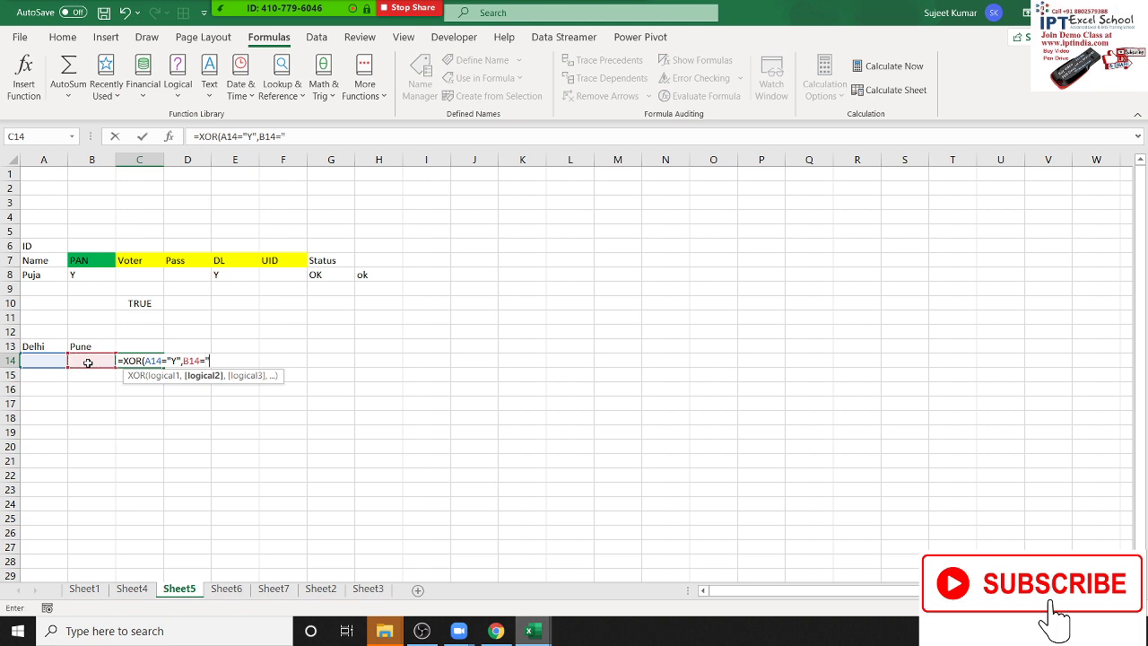
type("Y\"")
type(")")
key("Return")
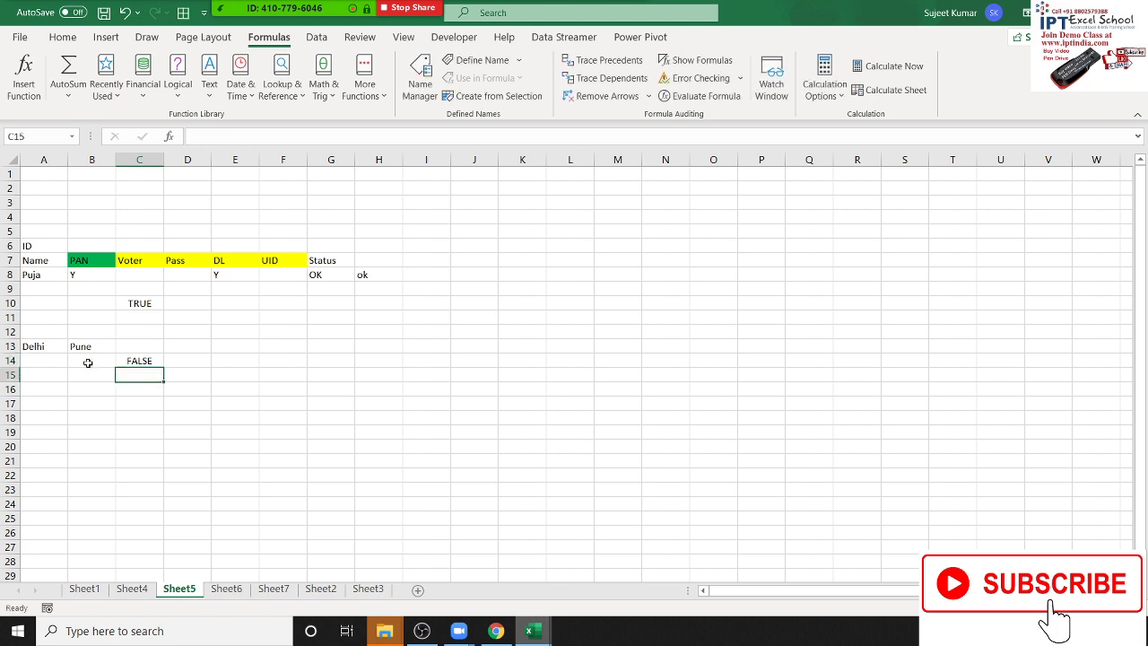
key("Up")
Test the XOR by trying Y in B14, clearing it, and leaving Y in A14.
left_click(87, 362)
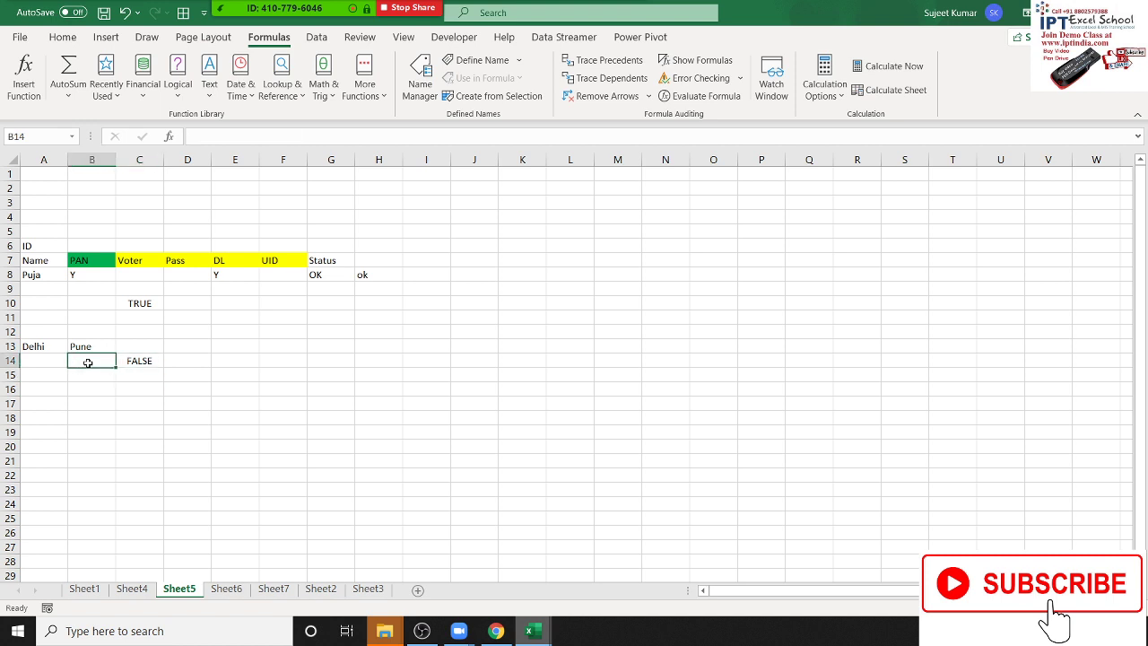
type("y")
key("Return")
left_click(87, 362)
key("Delete")
key("Left")
type("Y")
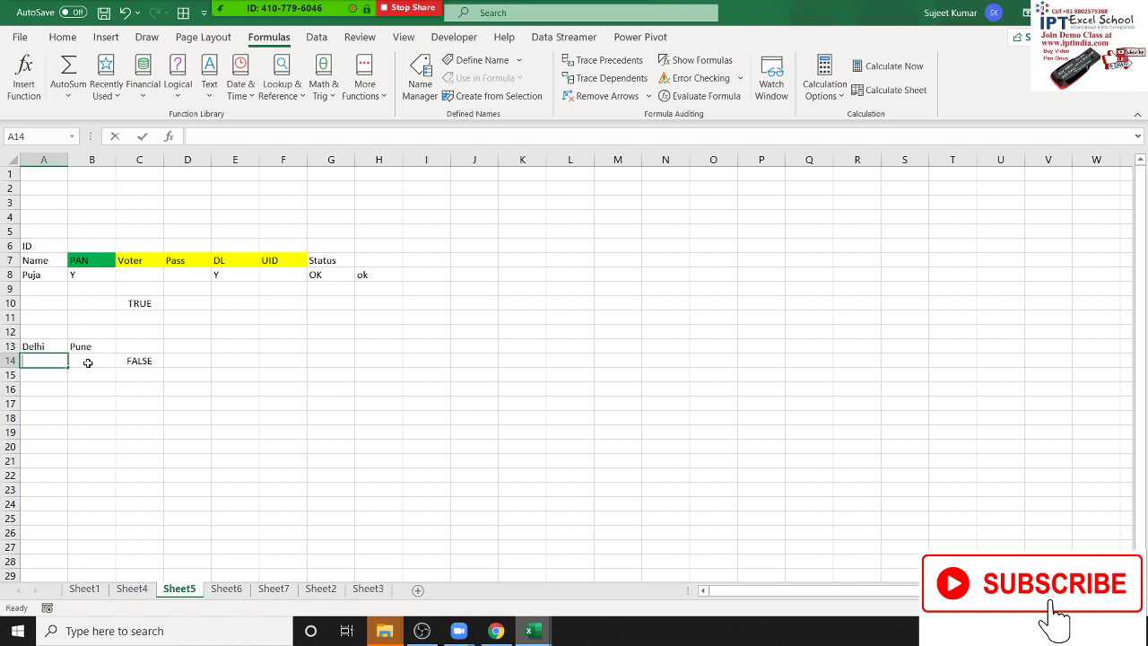
key("Return")
key("Up")
left_click(88, 363)
type("r")
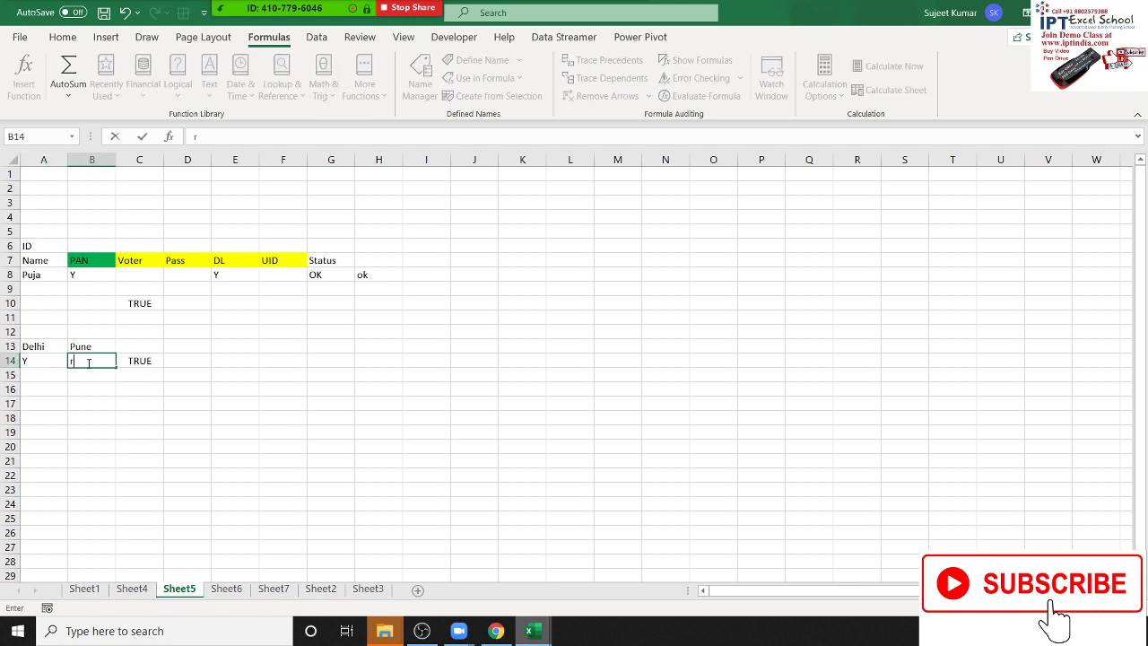
key("BackSpace")
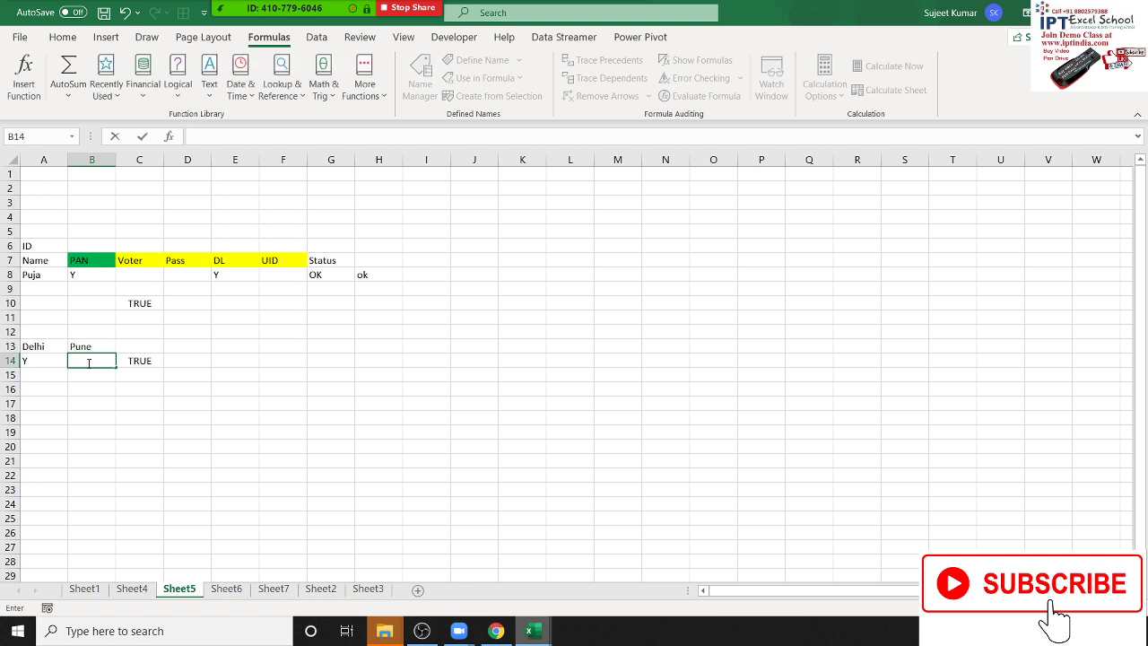
key("Escape")
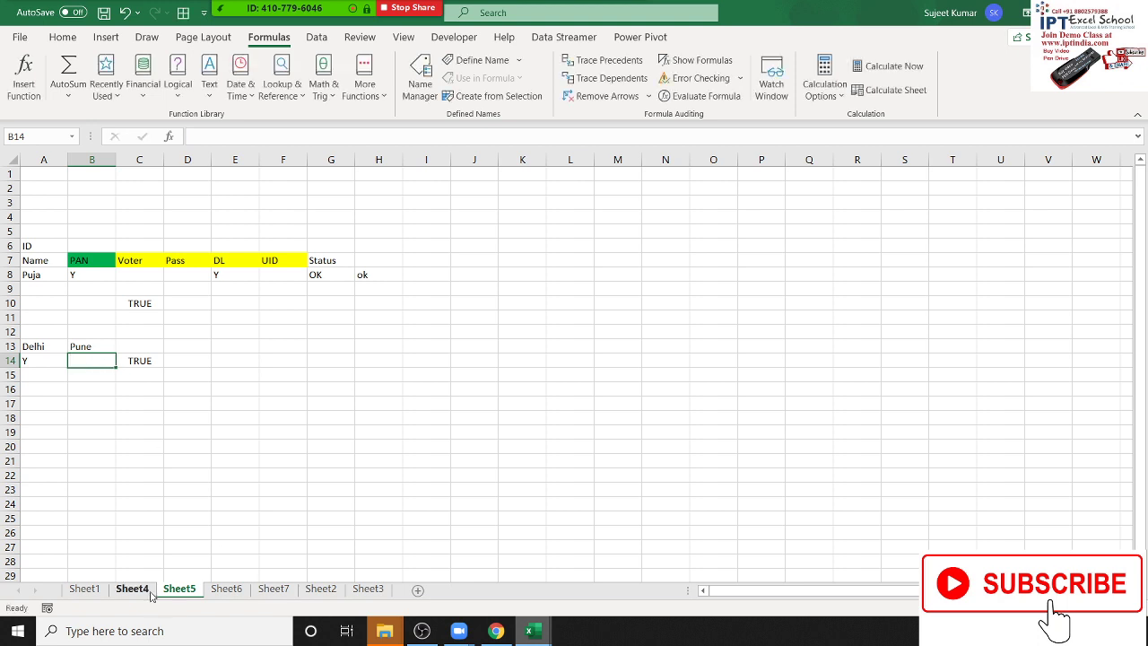
Look through Sheet4, Sheet1 and Sheet6 before returning to Sheet5.
left_click(149, 593)
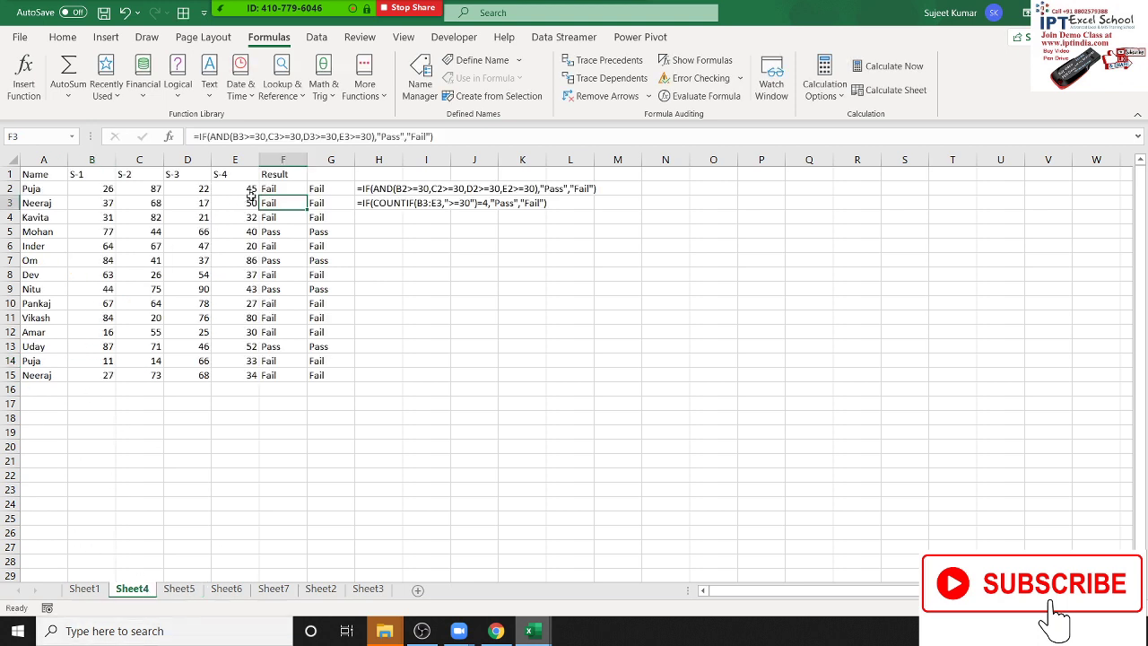
left_click(97, 589)
left_click(132, 590)
left_click(178, 589)
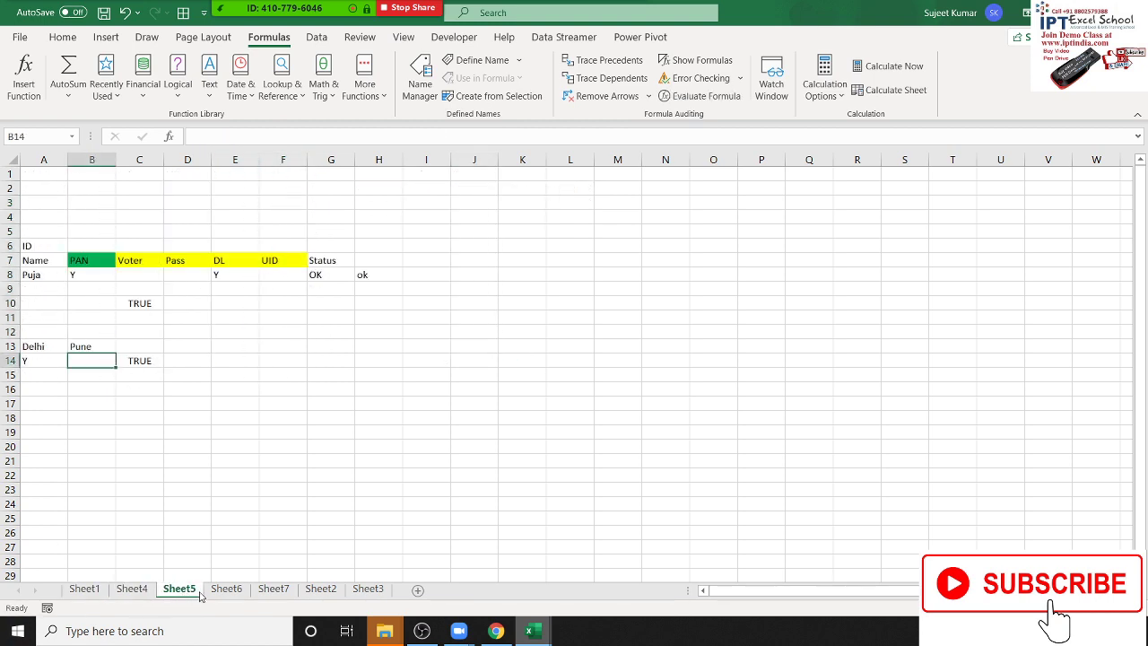
left_click(230, 590)
left_click(198, 592)
Minimise Excel, then open and close Zoom's participants list and group chat.
key("super+d")
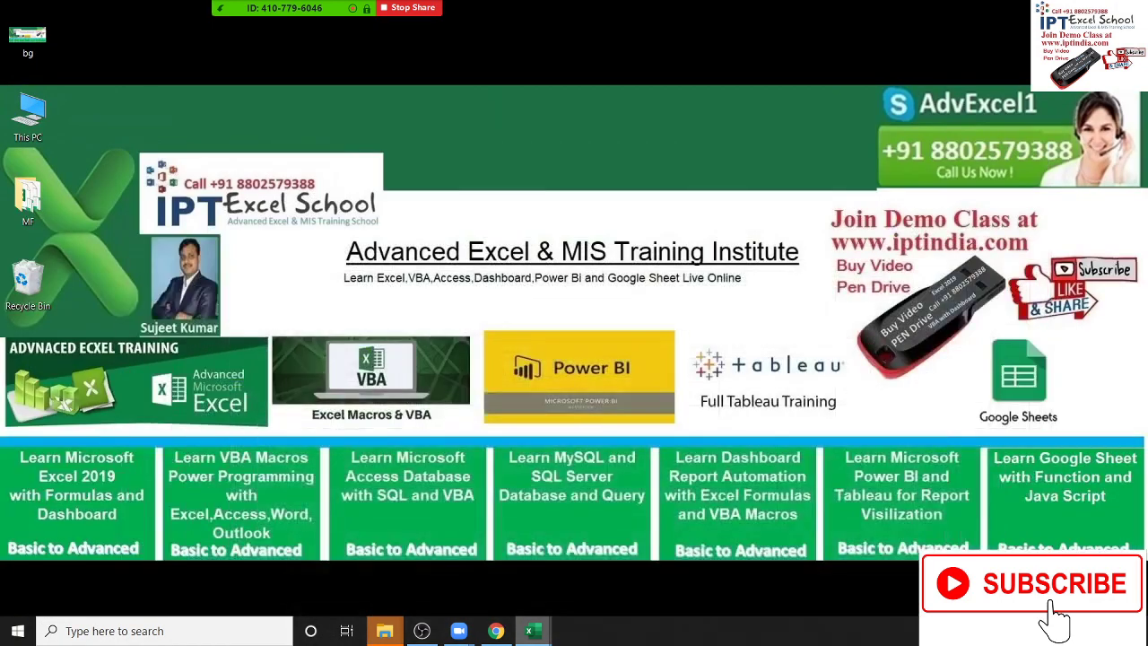
left_click(276, 18)
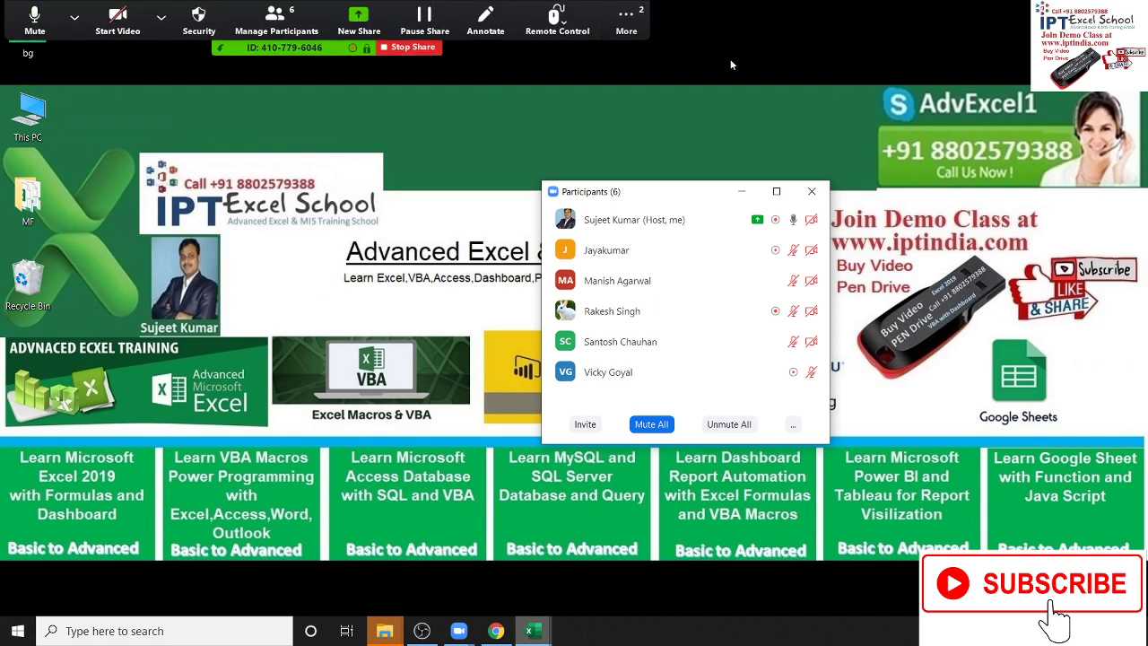
left_click(628, 20)
left_click(639, 47)
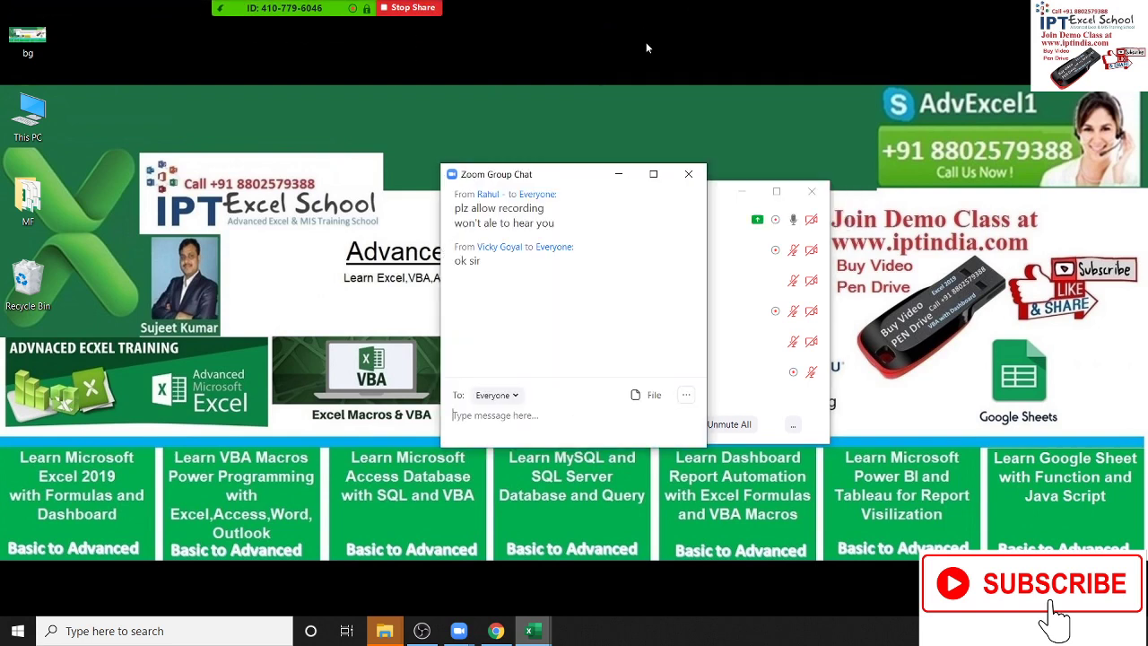
left_click(689, 173)
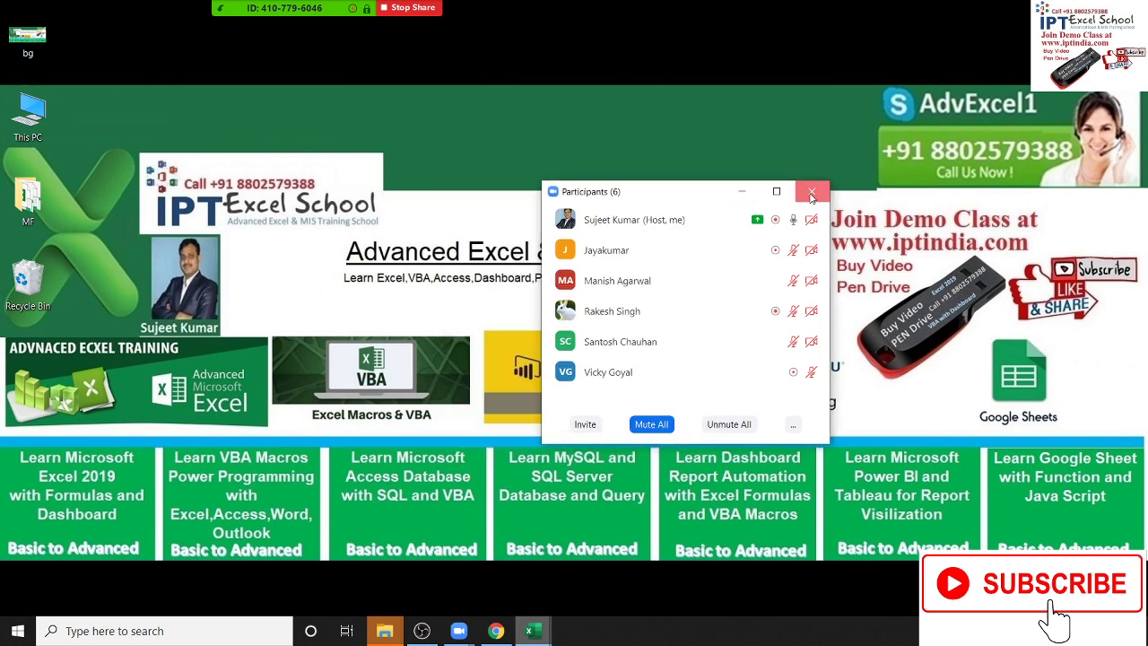
left_click(811, 193)
Choose End Meeting from Zoom's More menu.
mouse_move(639, 44)
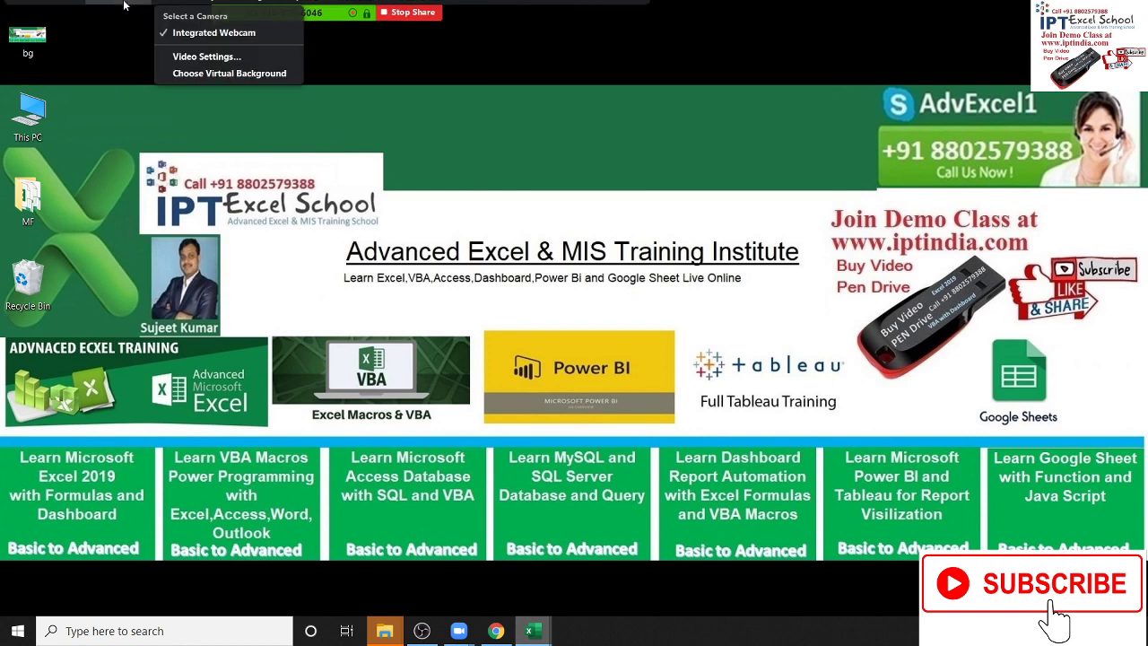
left_click(626, 20)
left_click(675, 222)
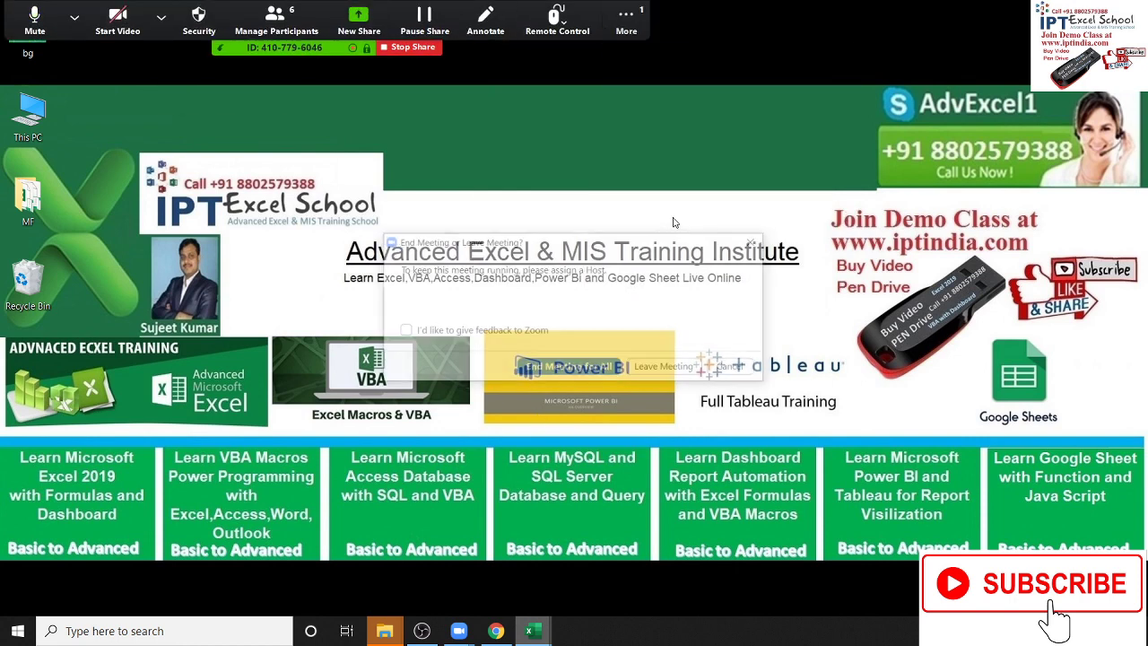